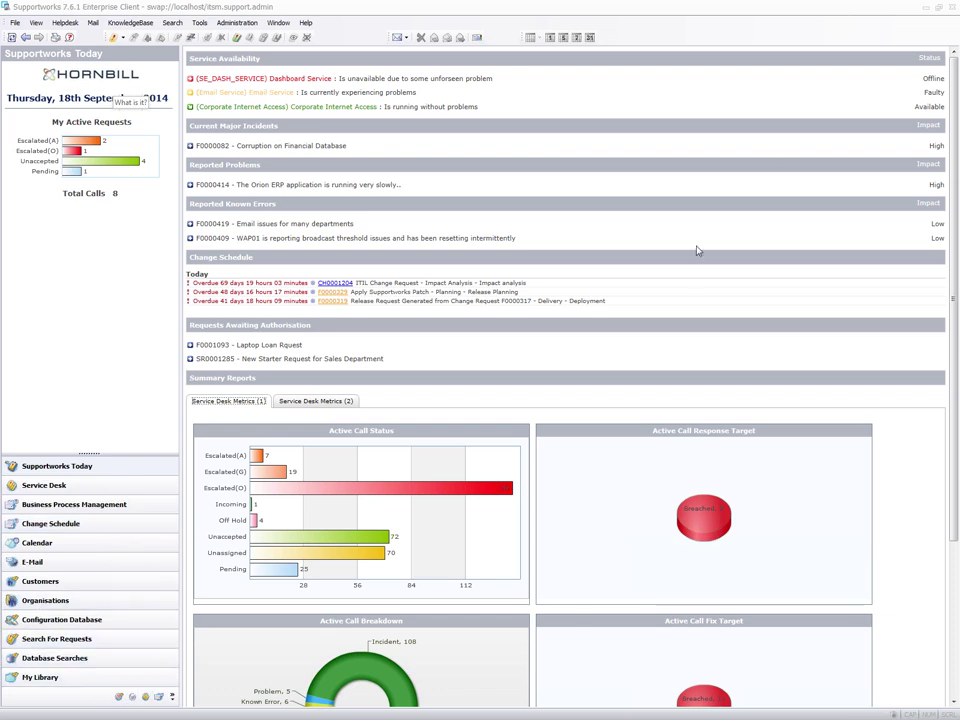
- Search the Configuration Database for all configuration items with the Configuration ID wildcard % and enlarge the results list
click(63, 621)
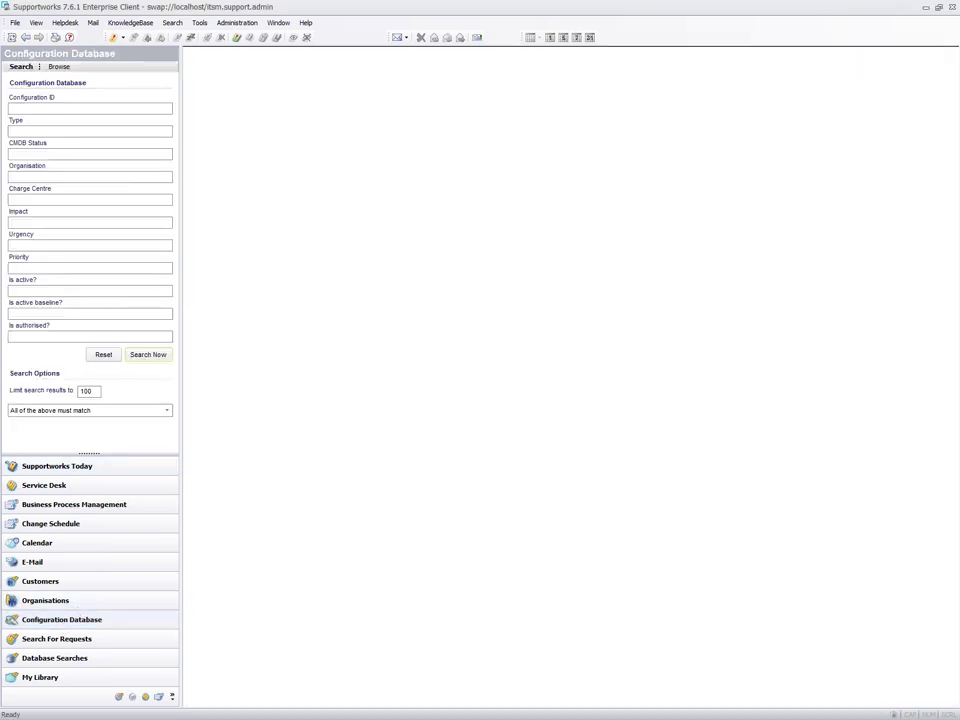
text(%)
key(Return)
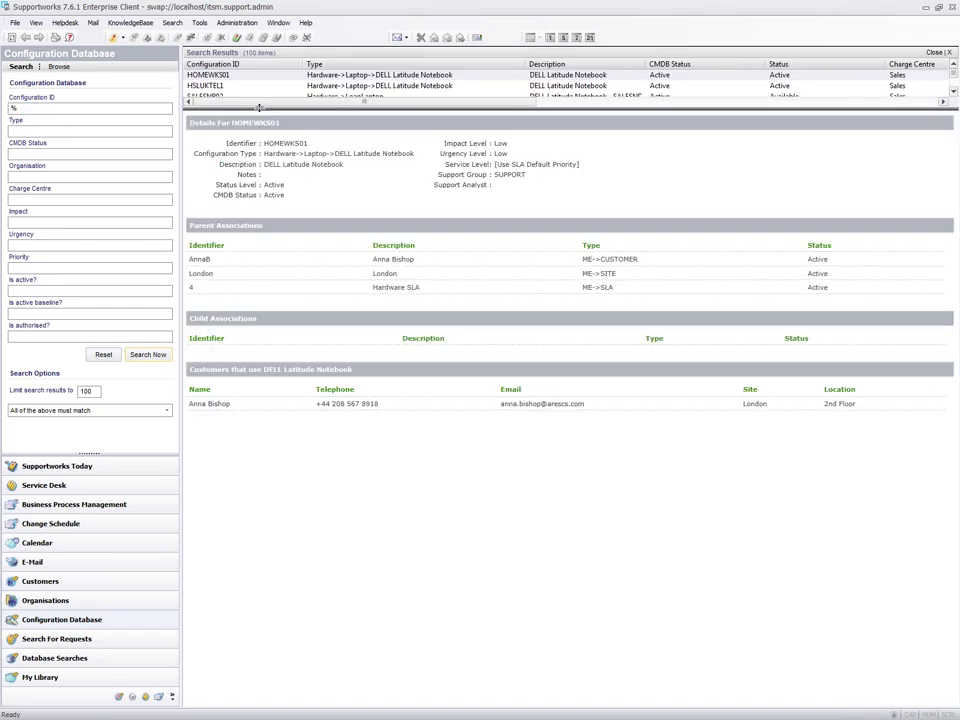
drag(336, 528, 337, 521)
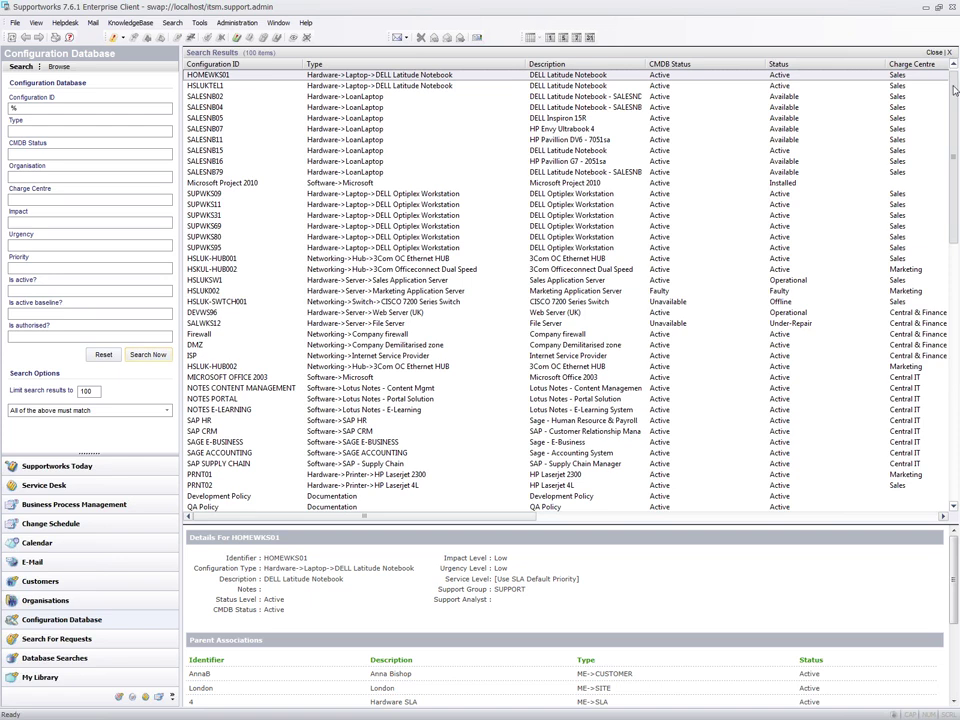
- Look through the listed configuration items down to the end of the search results
drag(954, 90, 956, 240)
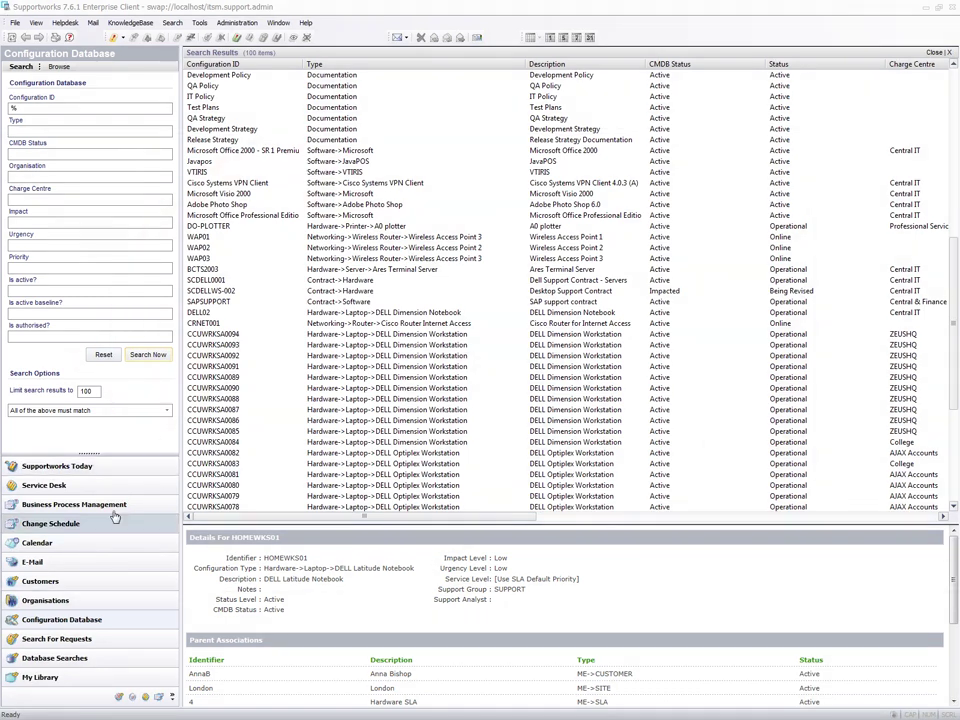
click(86, 464)
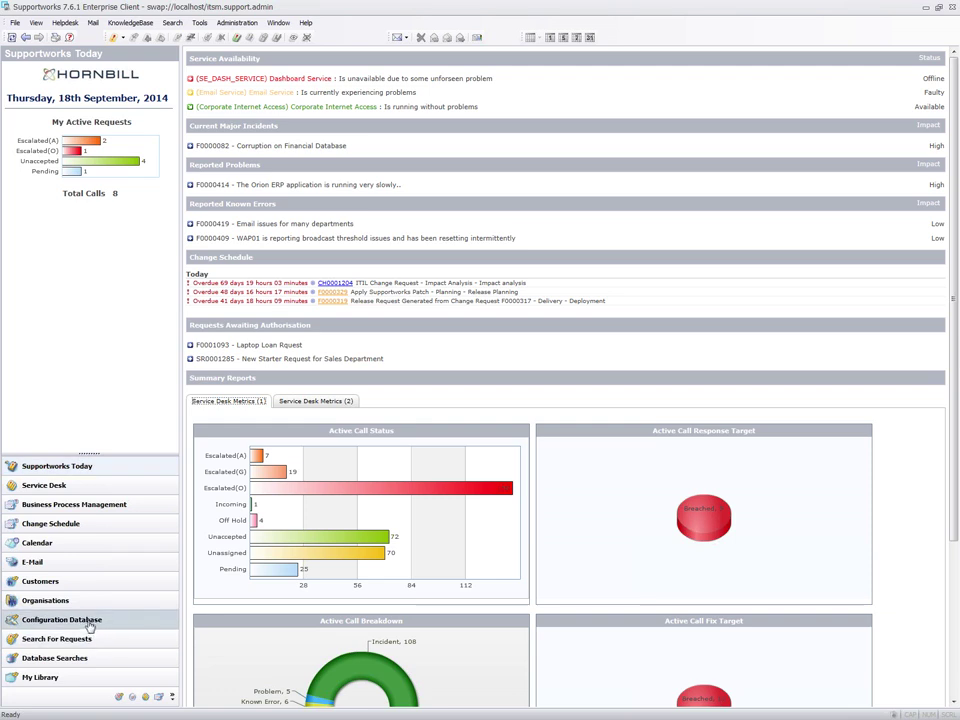
click(88, 620)
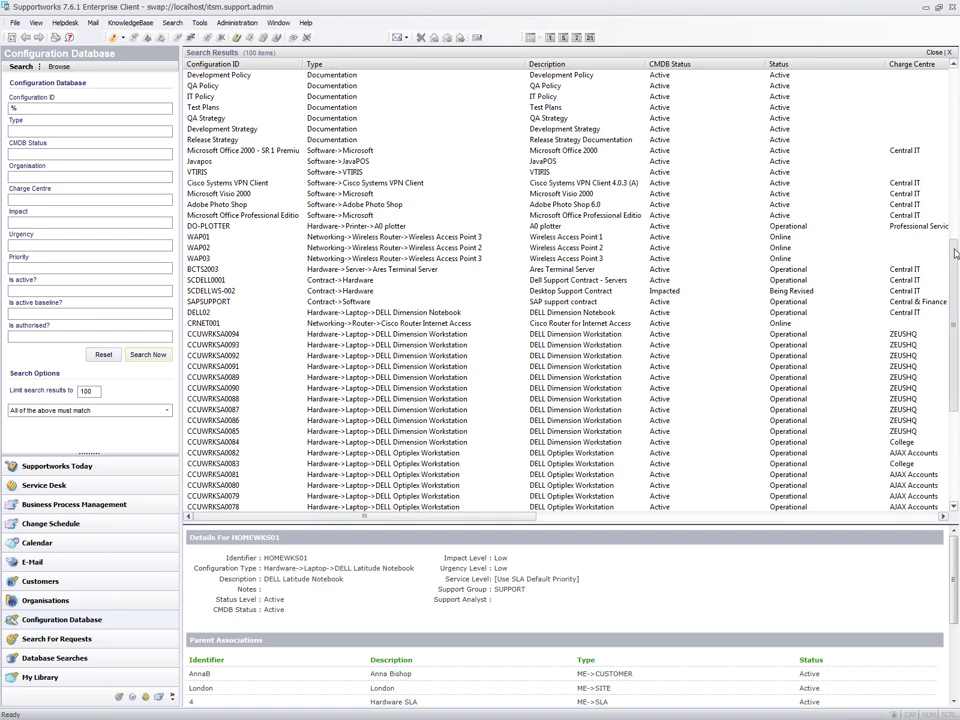
drag(954, 253, 4, 5)
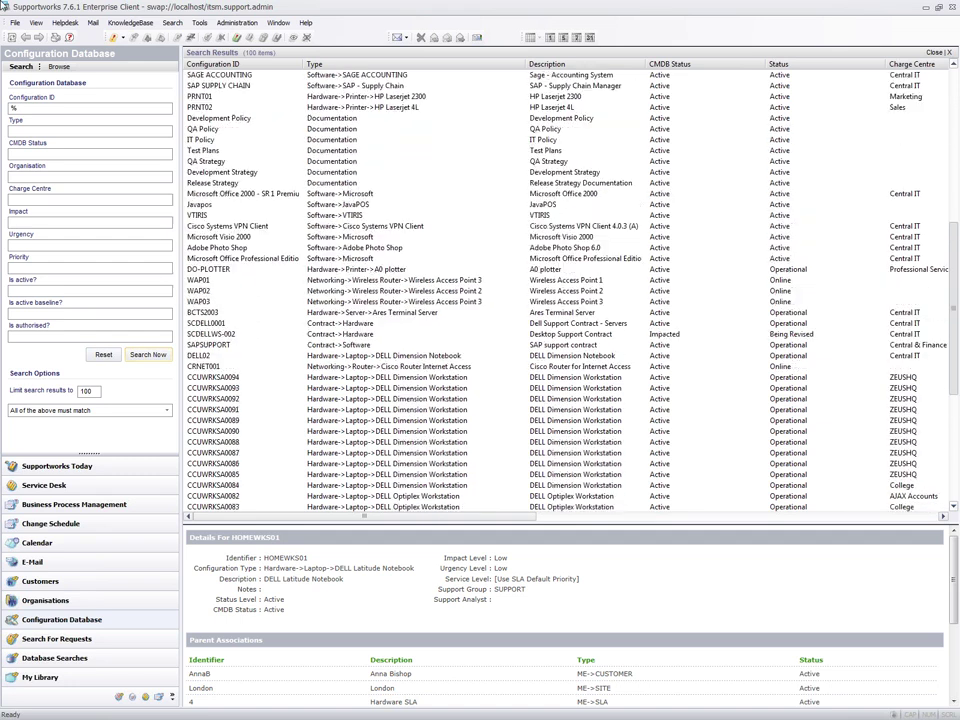
drag(4, 6, 955, 240)
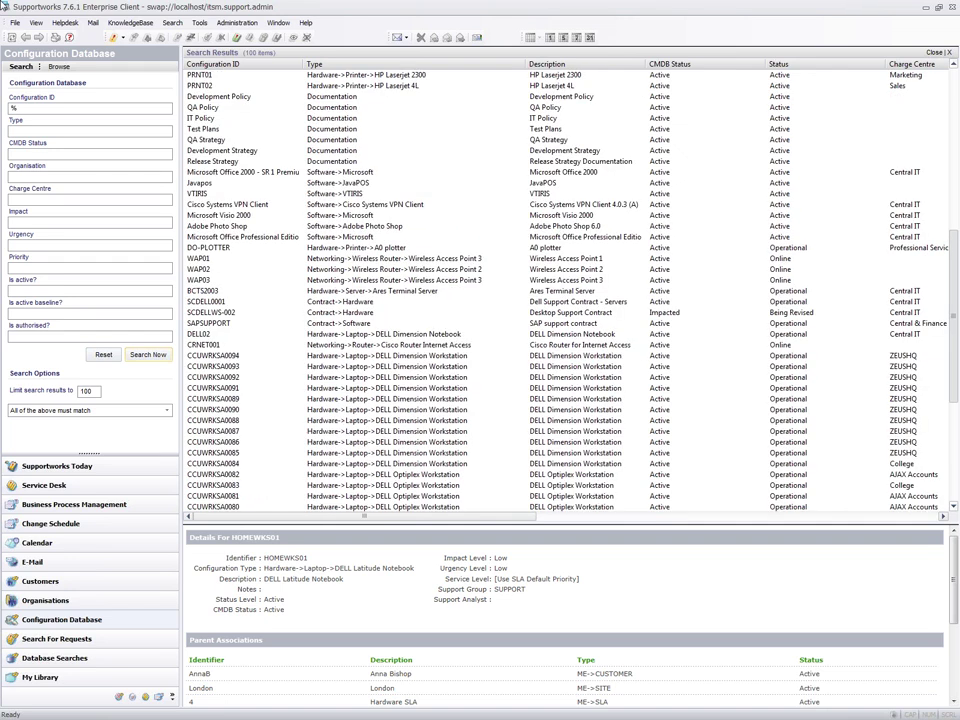
scroll(406, 398, down, 8)
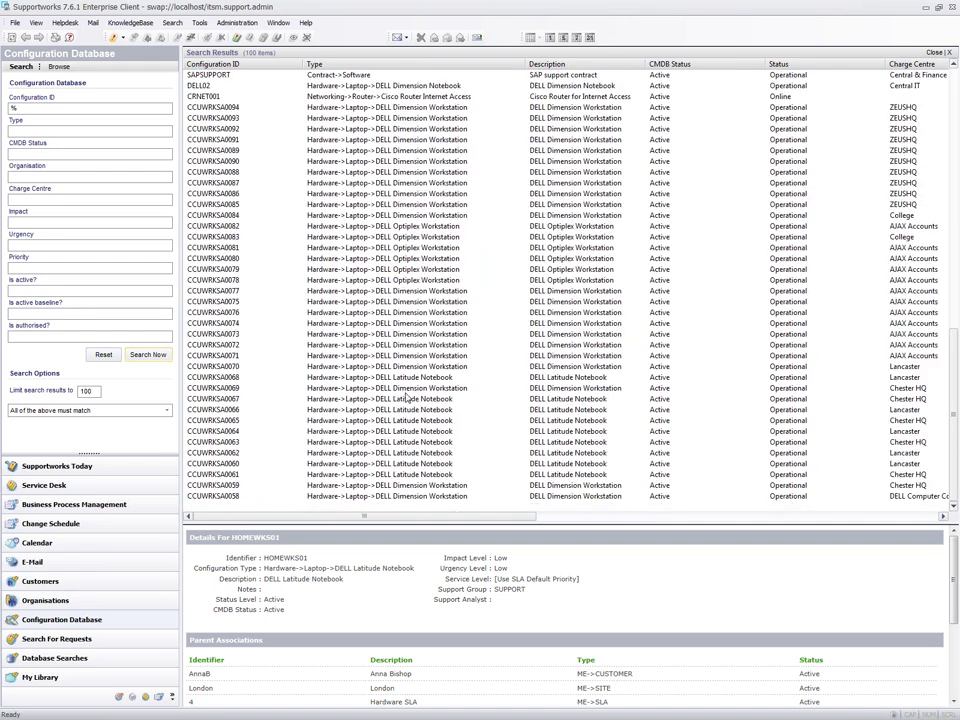
- Open the Manage Organisation Records window, list all organisations without criteria, and enlarge the window to show more columns
click(14, 22)
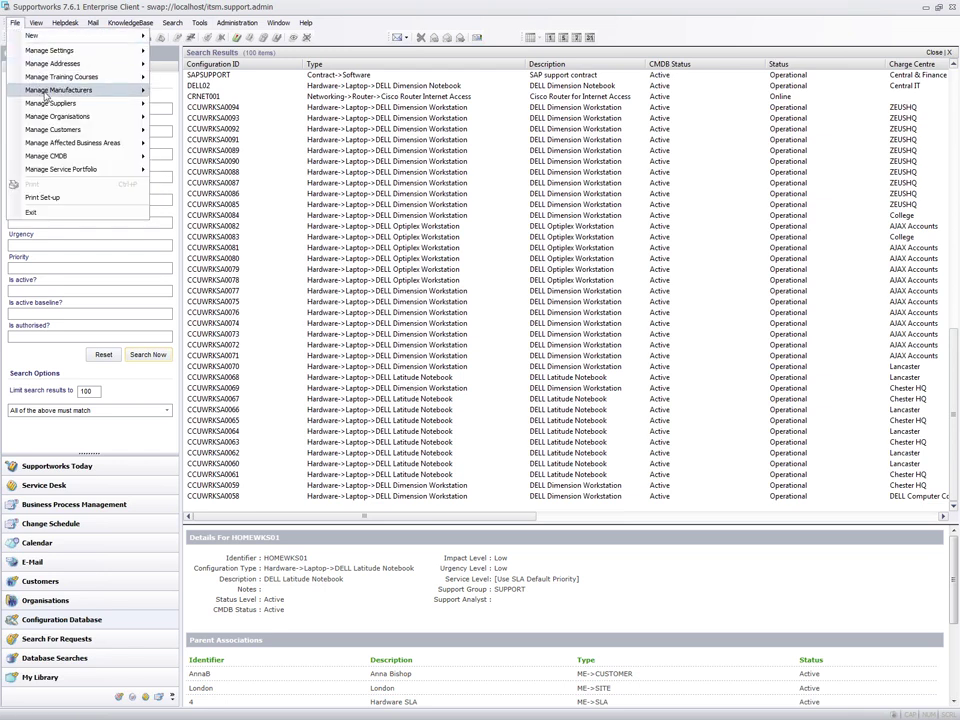
mouse_move(51, 117)
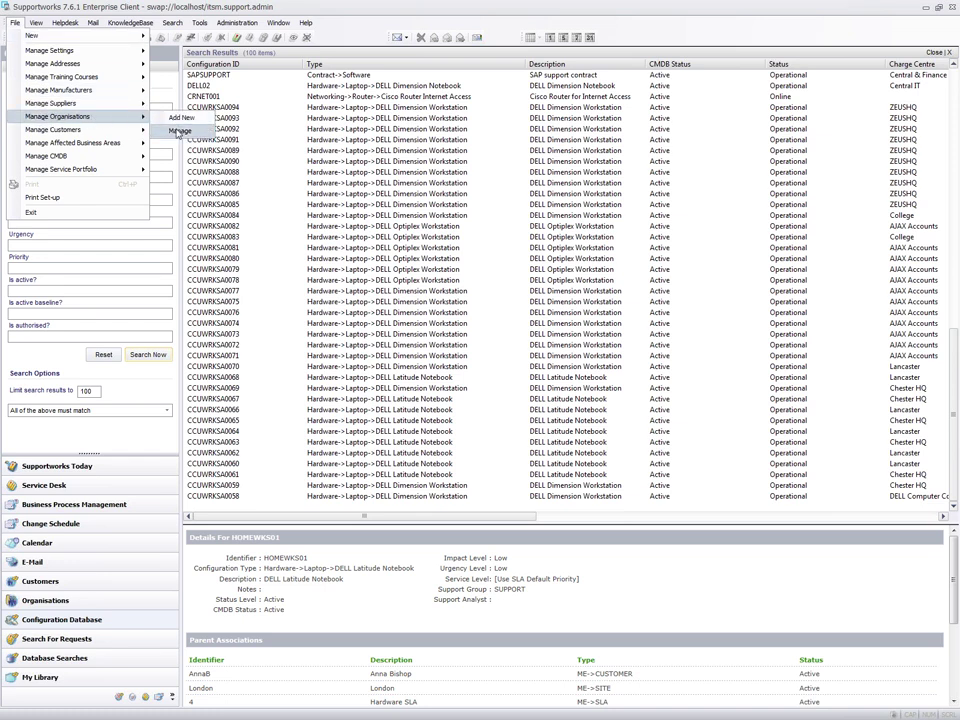
click(179, 131)
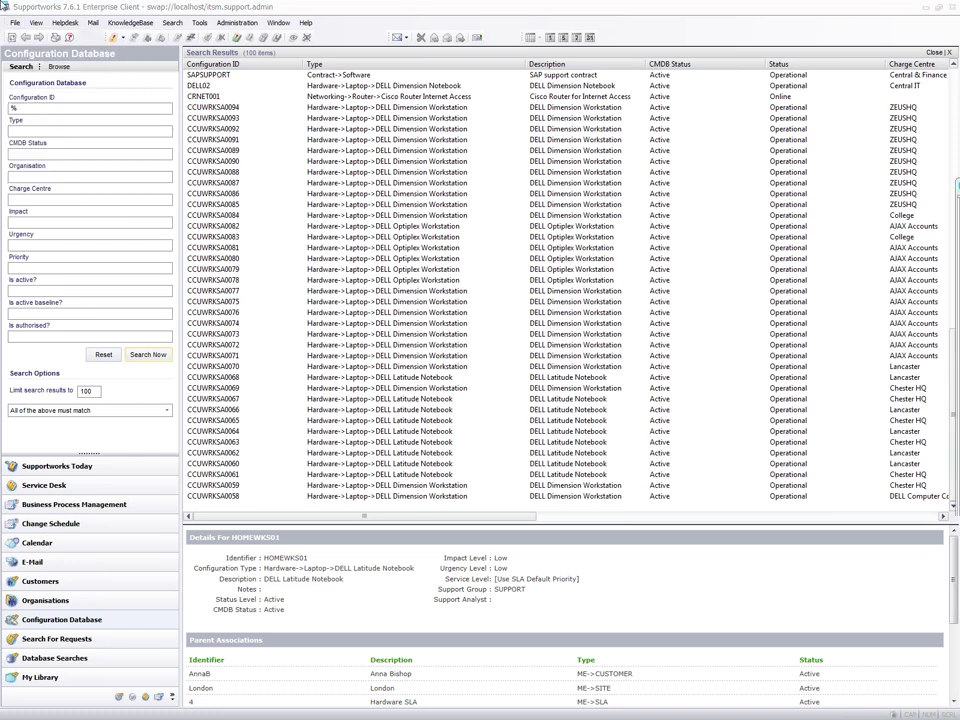
drag(930, 180, 219, 92)
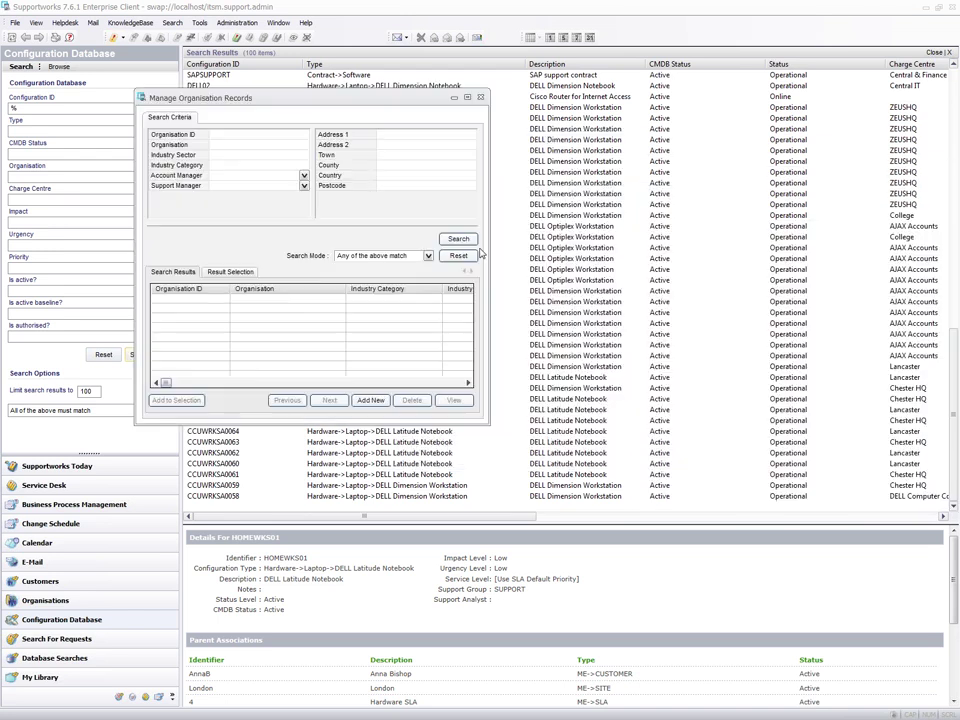
drag(477, 424, 490, 424)
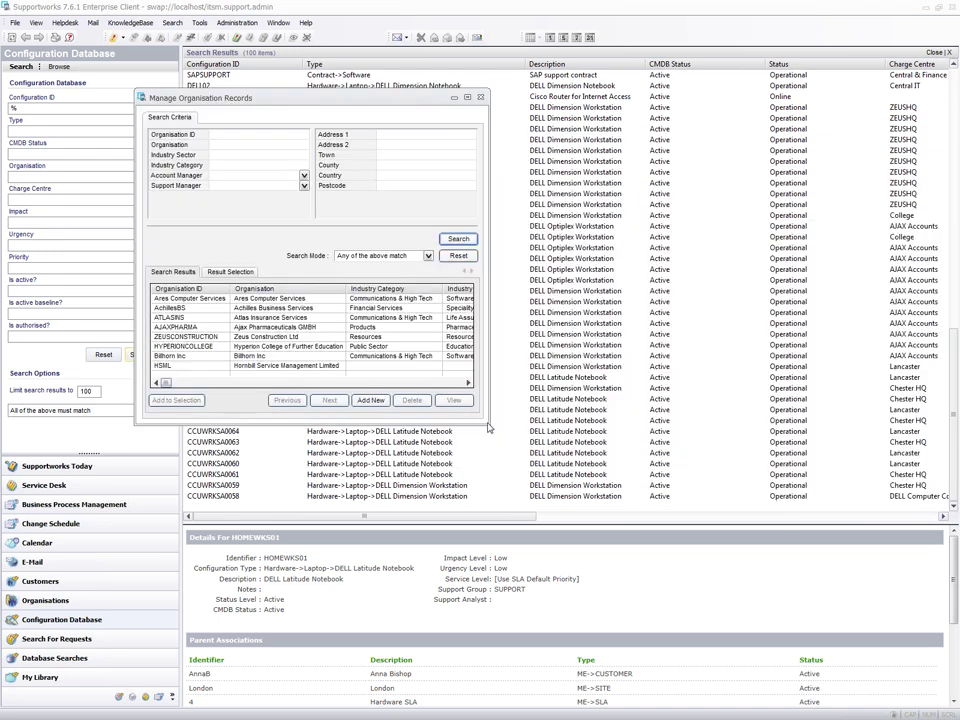
drag(576, 434, 764, 442)
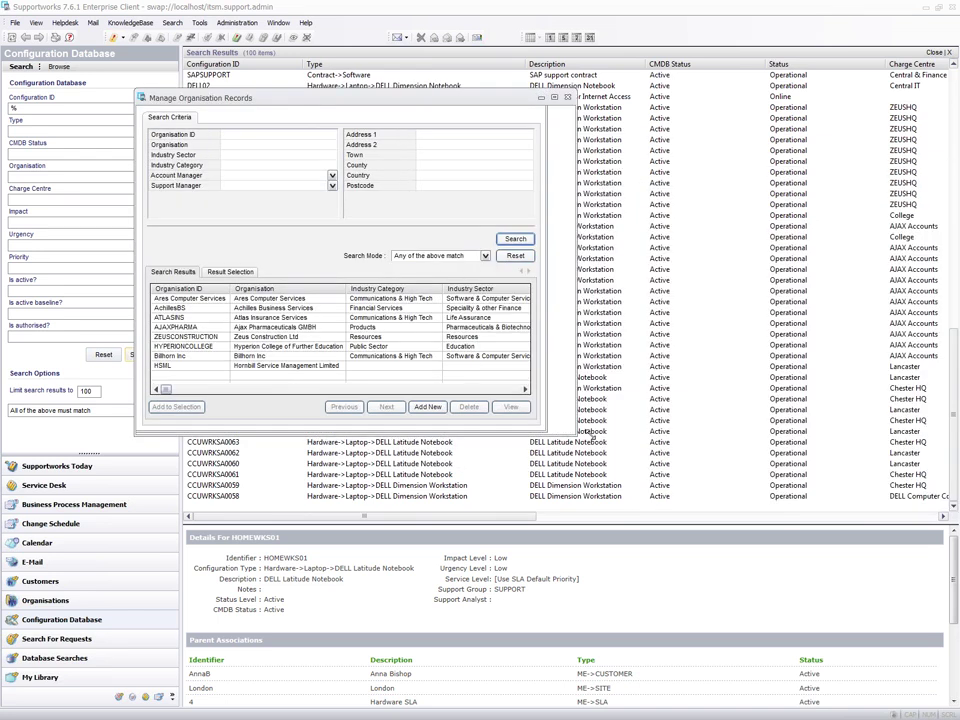
- Open the Ares Computer Services organisation record, review its sites, departments and customers, and close the record
click(200, 298)
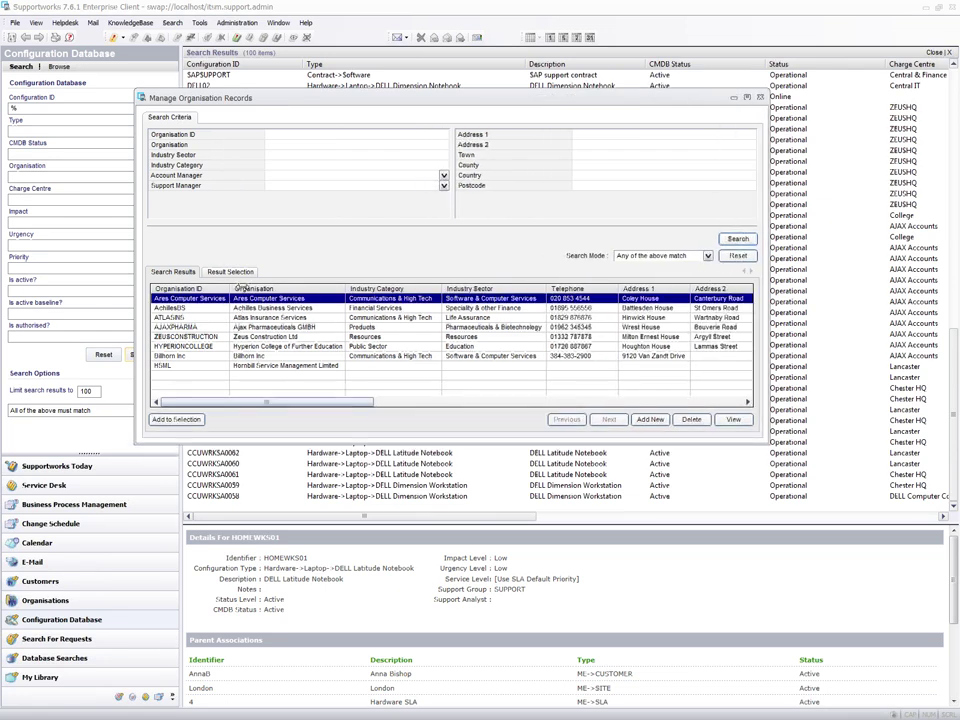
drag(229, 288, 258, 288)
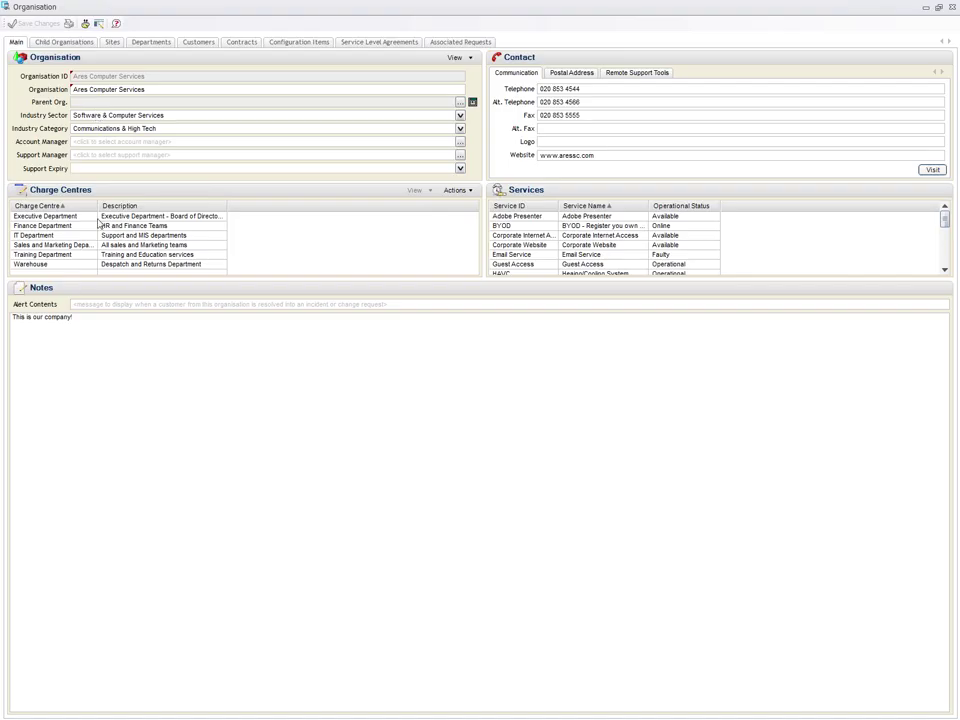
click(113, 43)
click(148, 45)
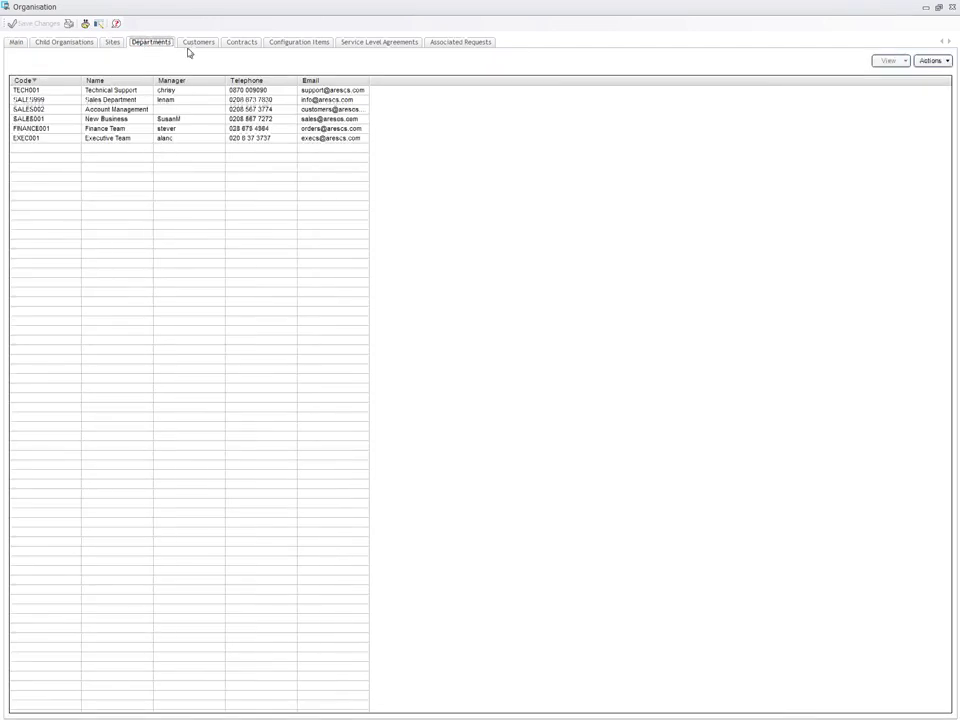
click(196, 44)
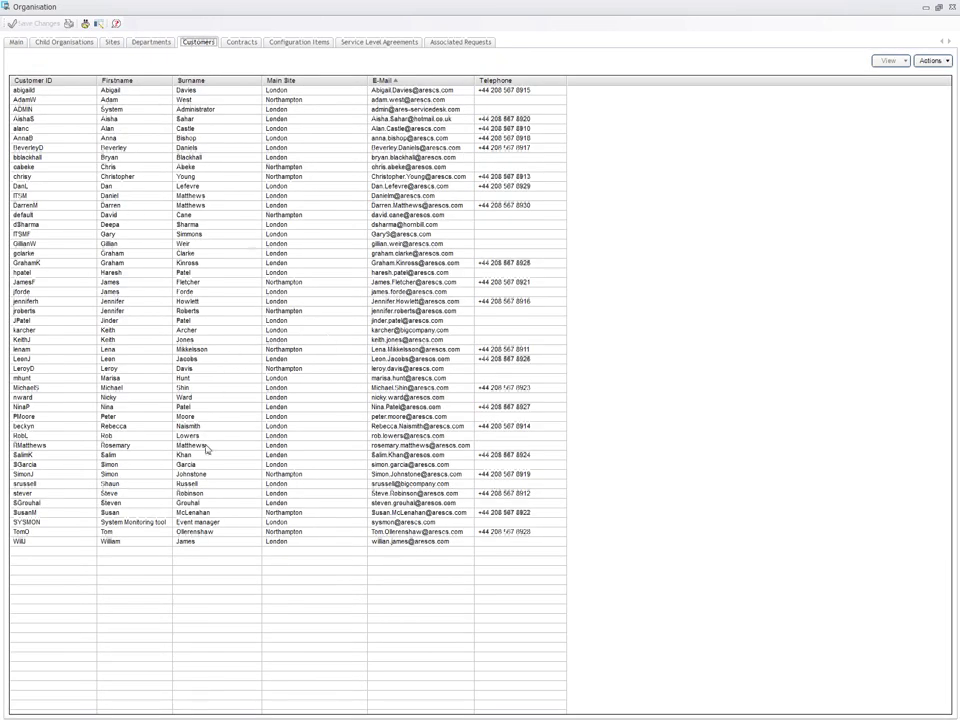
click(953, 7)
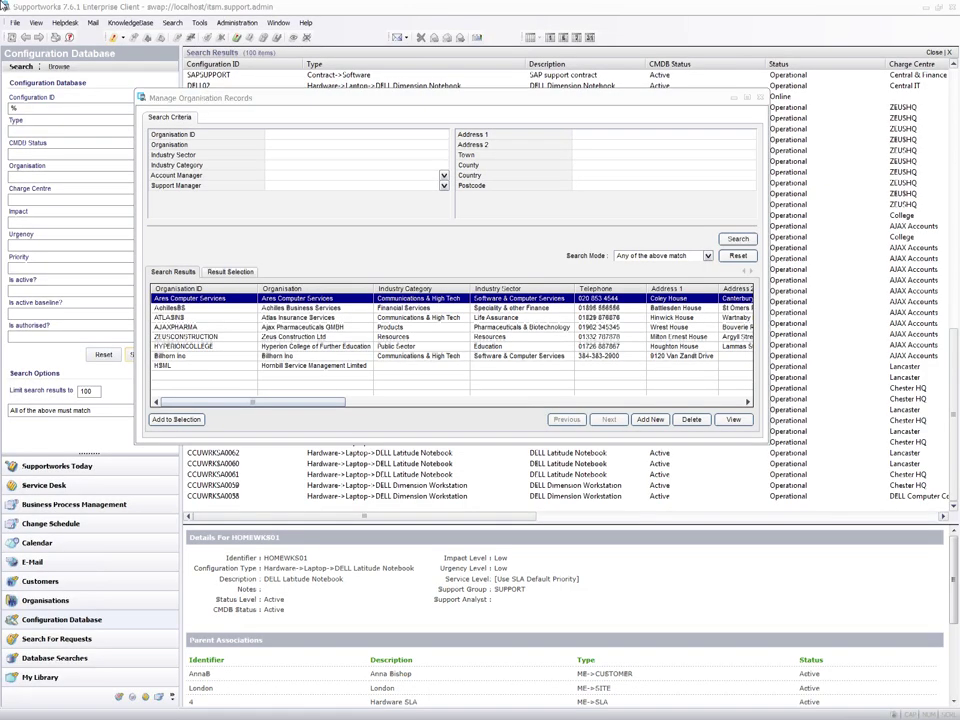
- Switch to the Supportworks SQL Query window, maximised, and delete the commented-out statements above the active query
drag(958, 184, 400, 87)
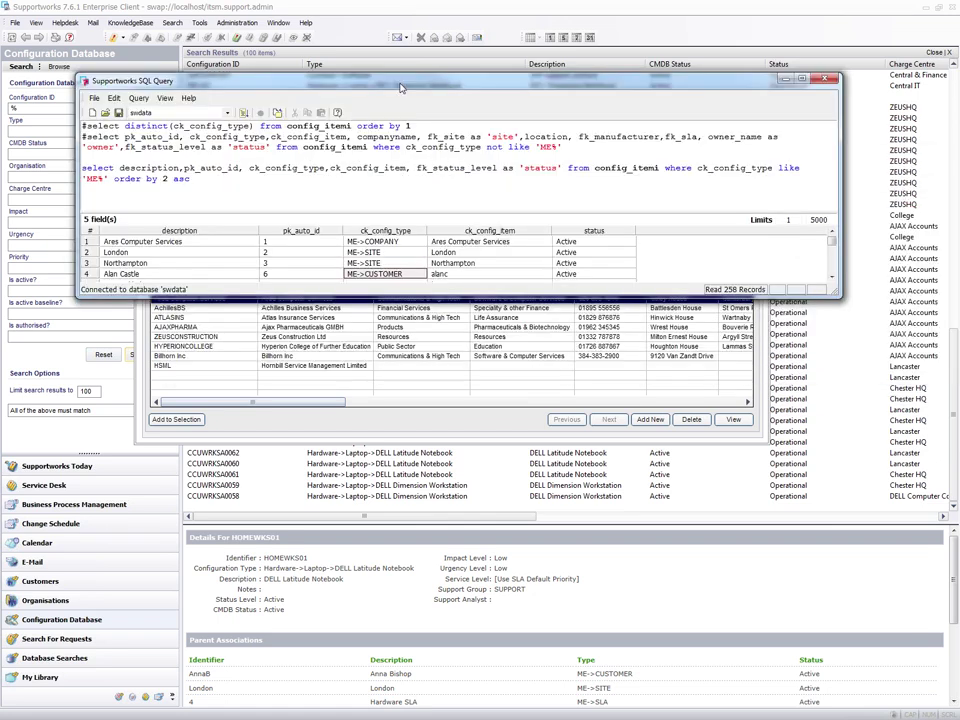
double_click(400, 87)
drag(225, 70, 3, 47)
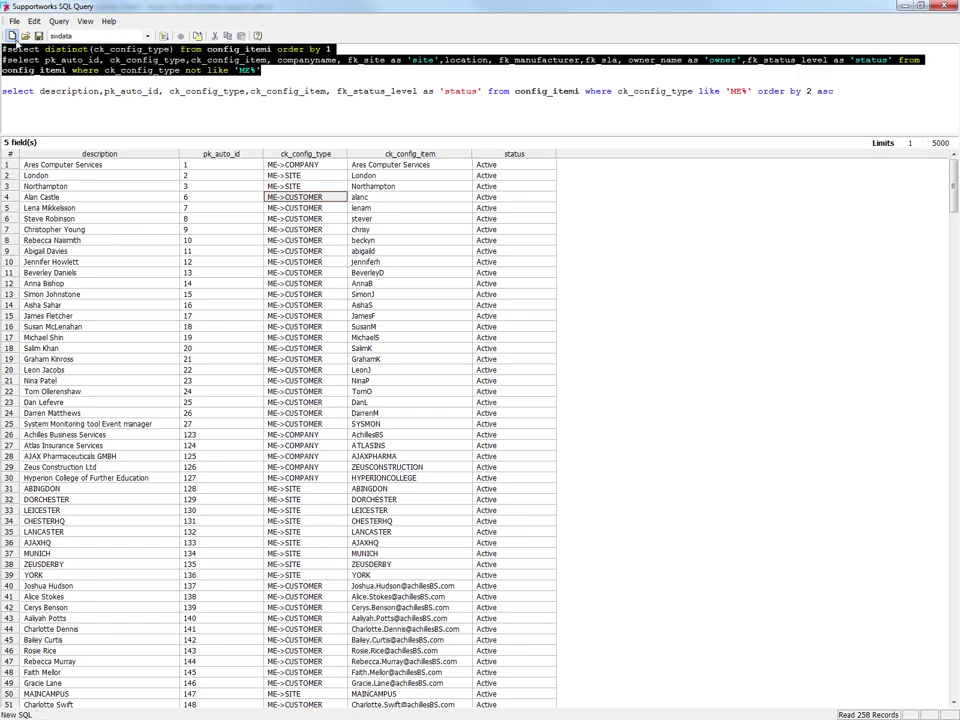
key(Delete)
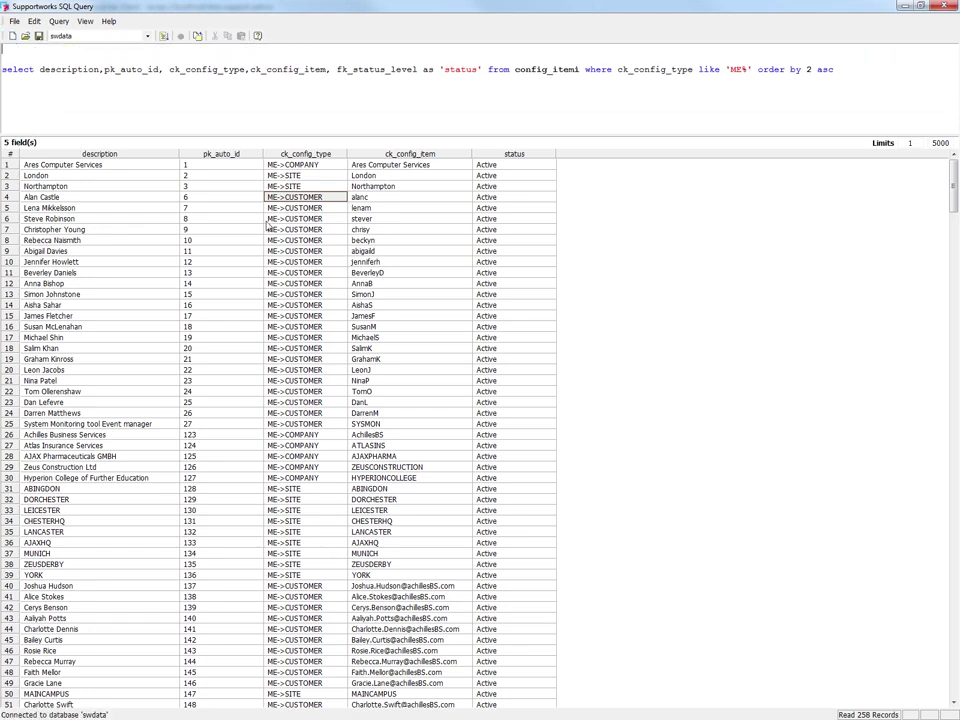
- Run the config_itemi query for types like 'ME%' and examine the company, site and customer entries in the results
drag(515, 69, 578, 69)
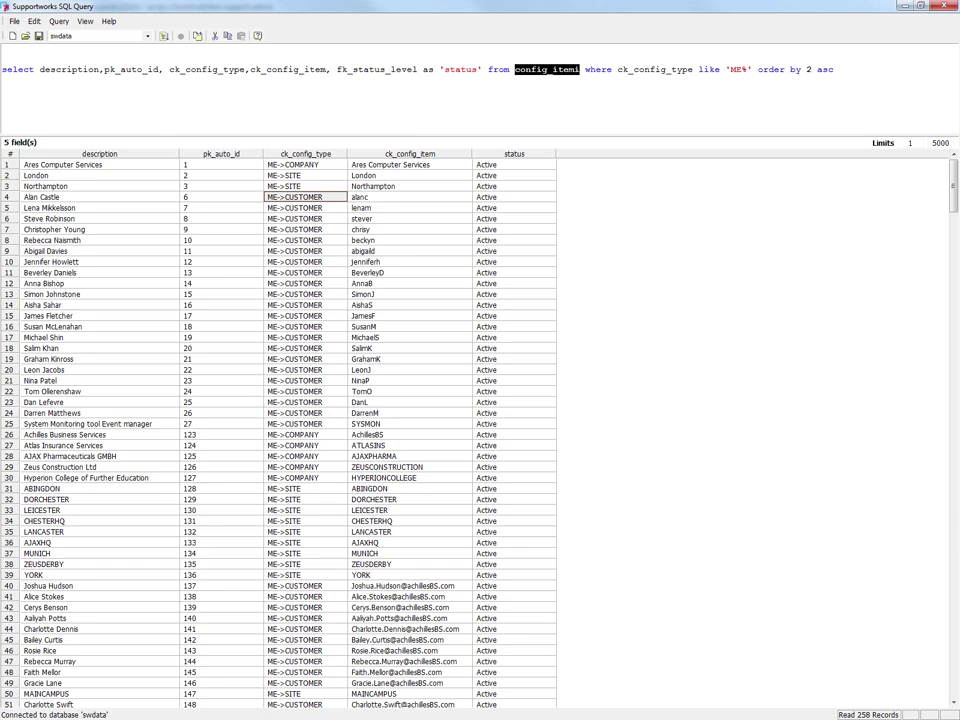
click(164, 36)
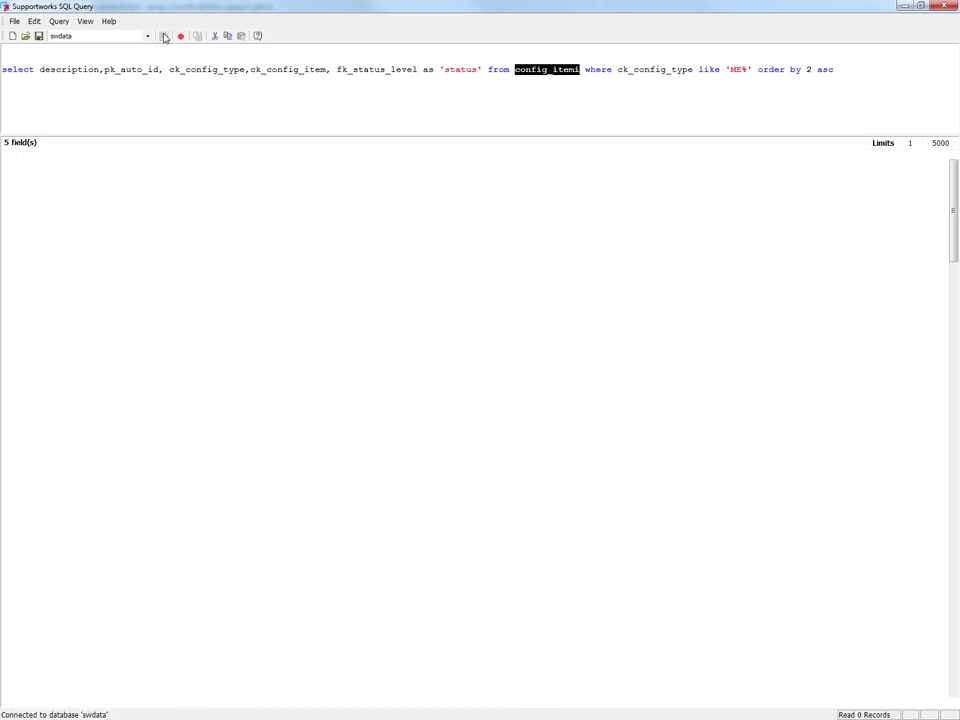
click(230, 164)
key(Down)
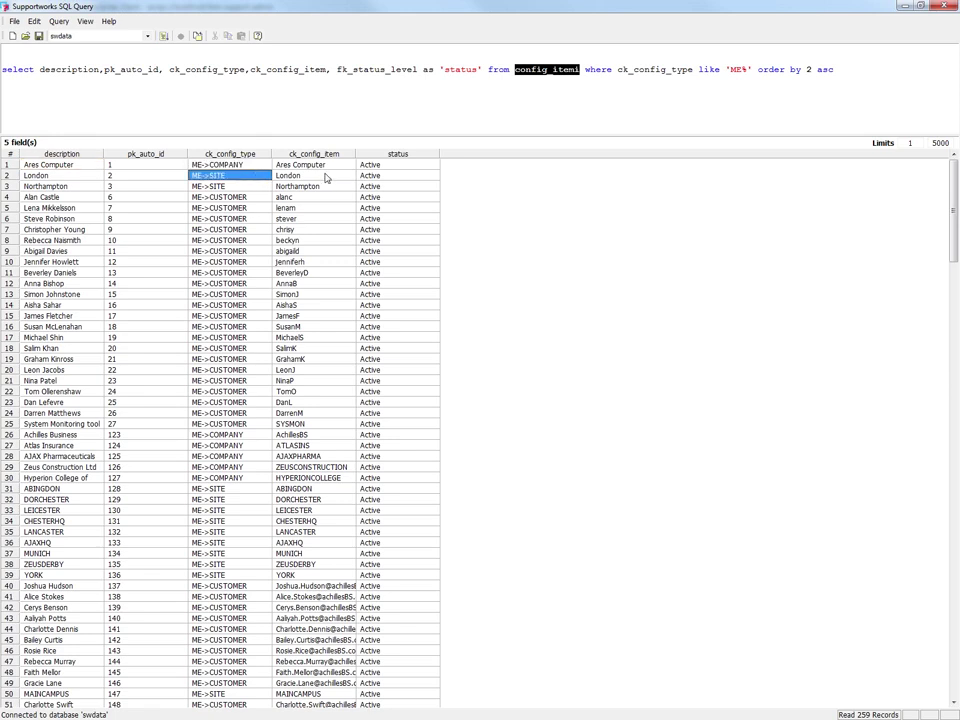
click(263, 188)
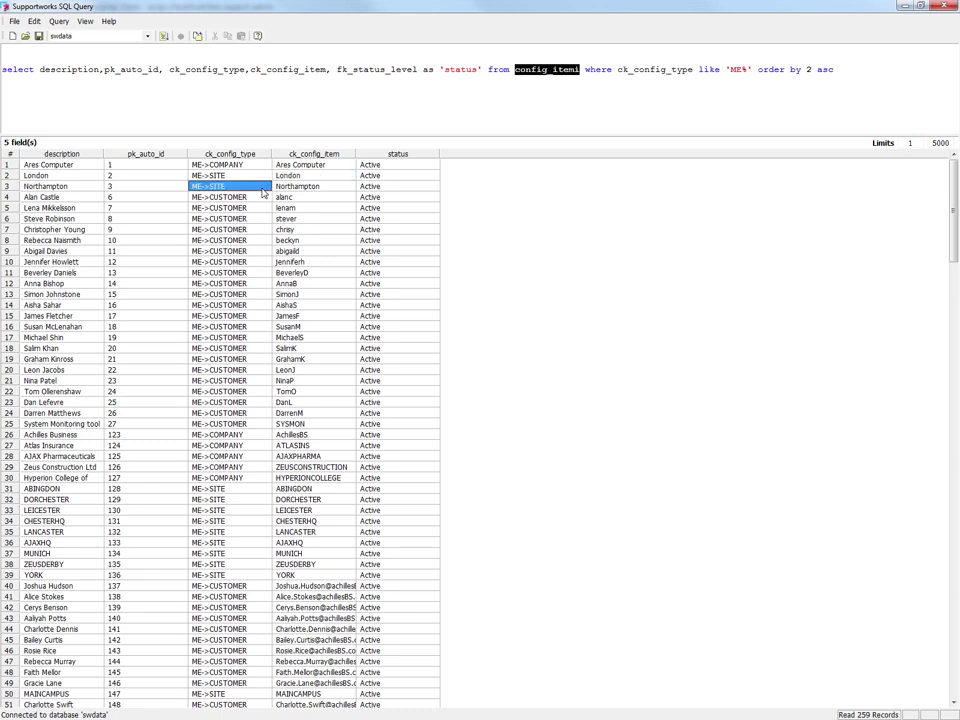
click(262, 197)
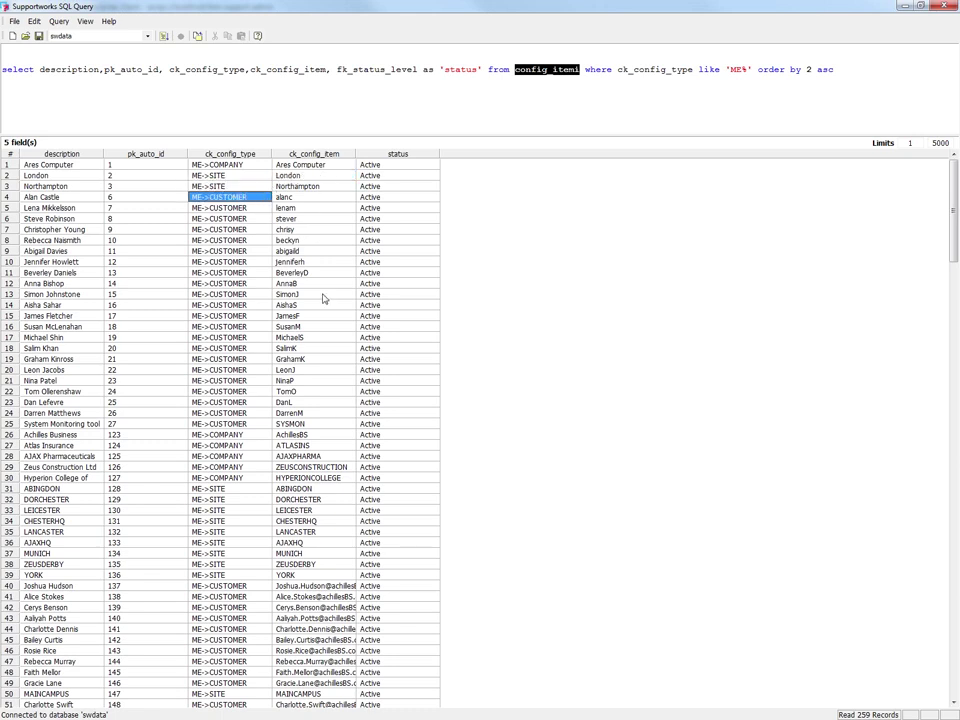
click(312, 478)
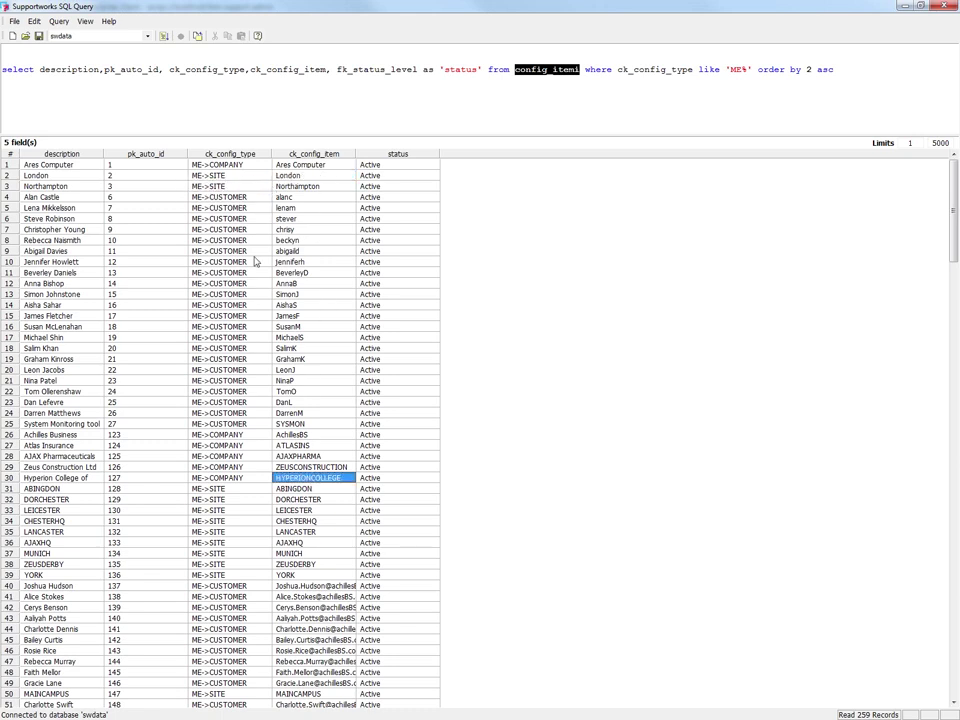
click(235, 197)
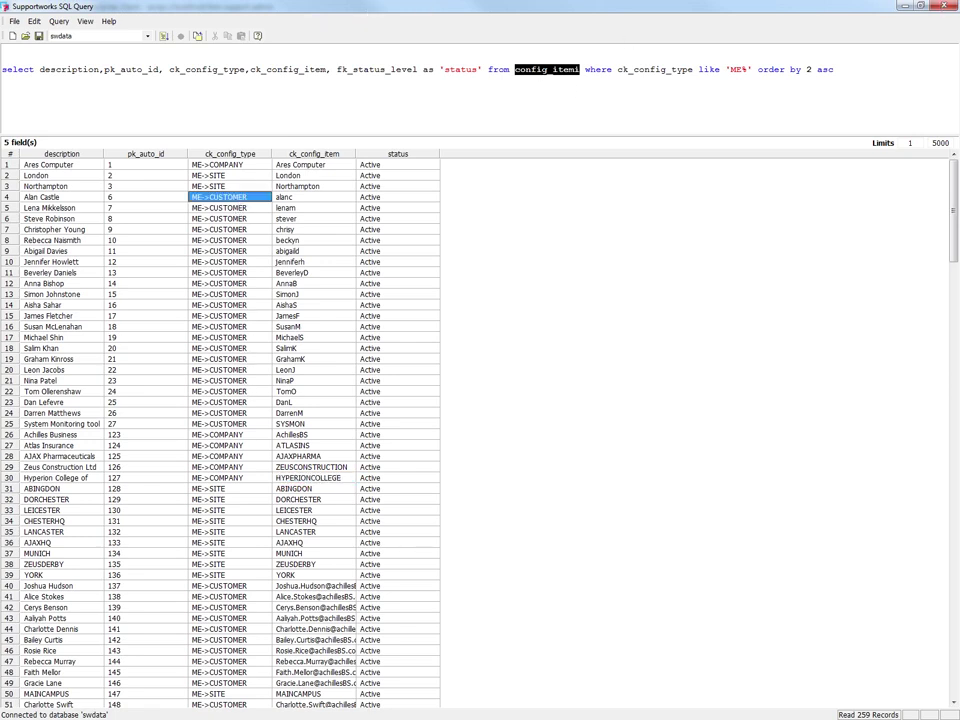
- Replace the query with "select * from userdb", run it against swdata, and look across the returned columns
drag(835, 69, 3, 90)
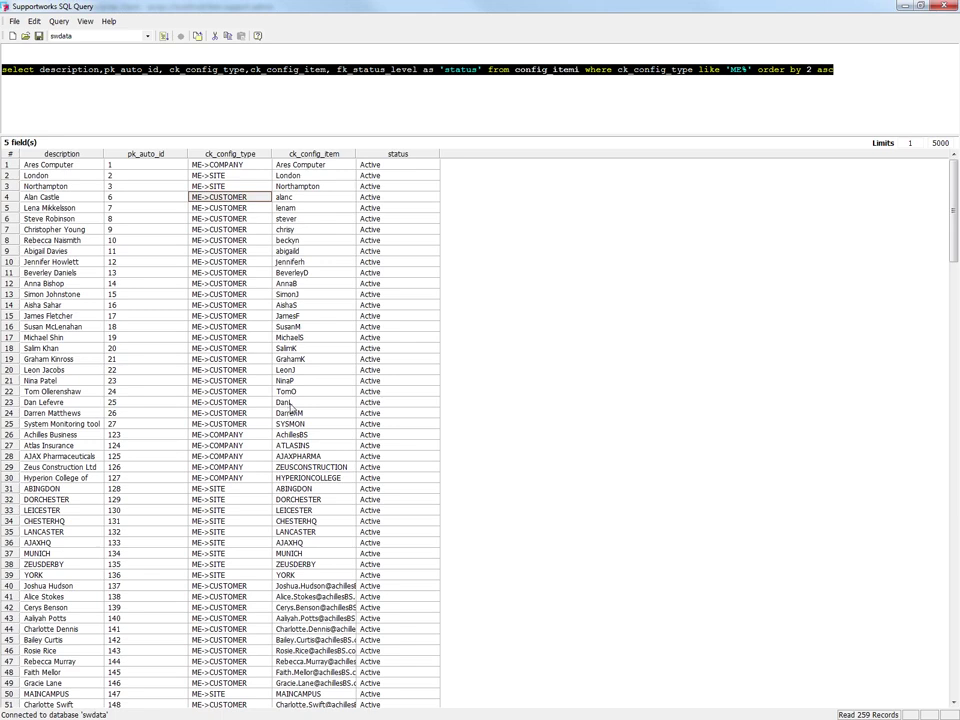
key(Delete)
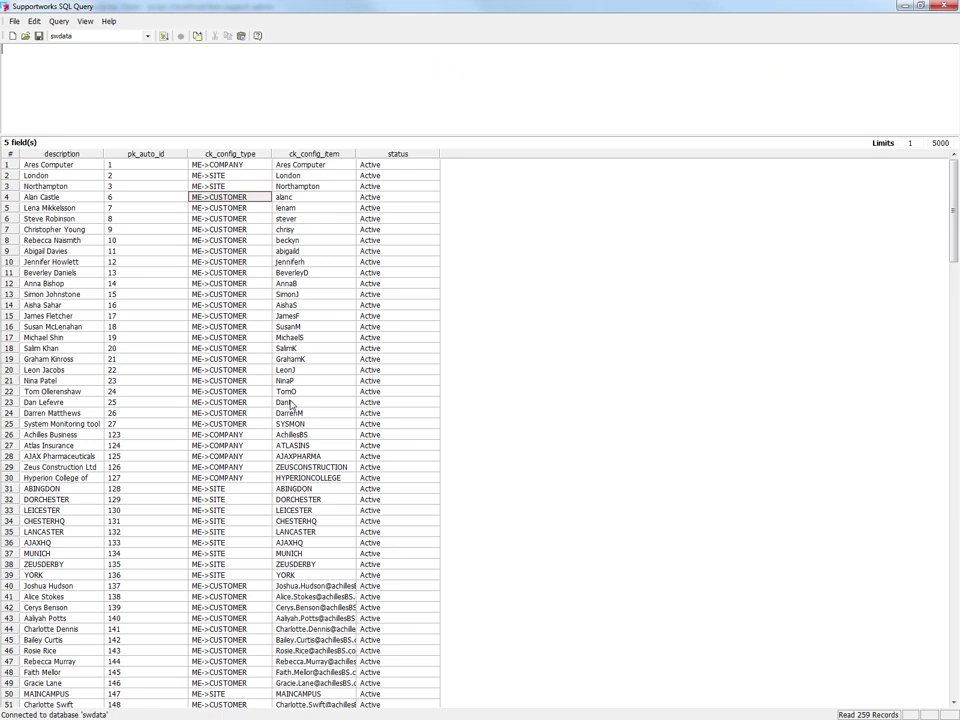
text(select * from userdb)
key(F5)
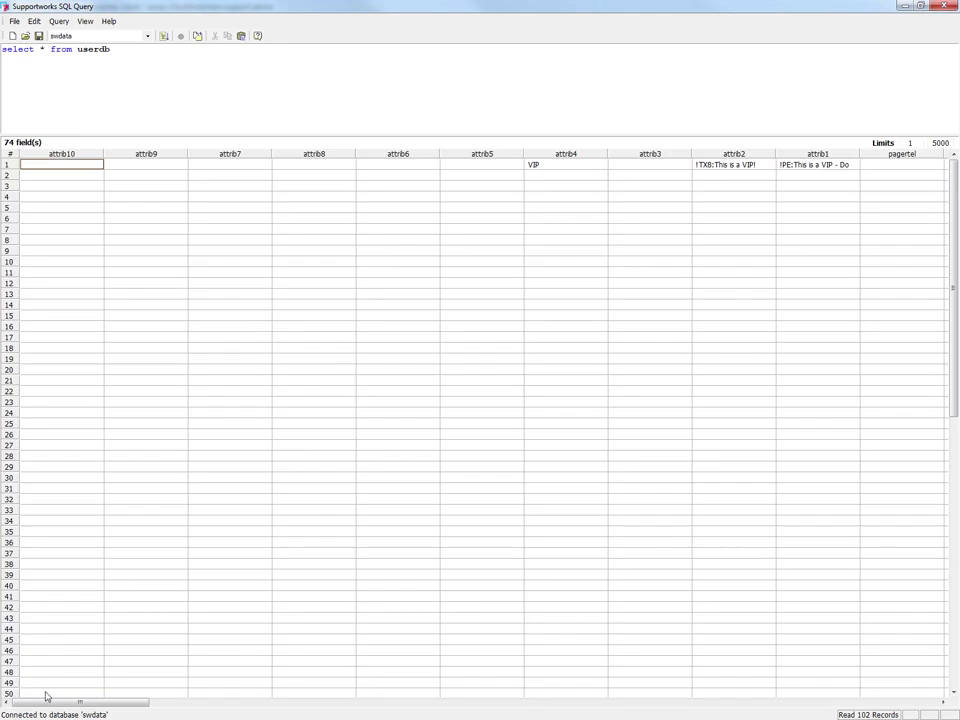
drag(83, 702, 134, 708)
drag(134, 704, 678, 717)
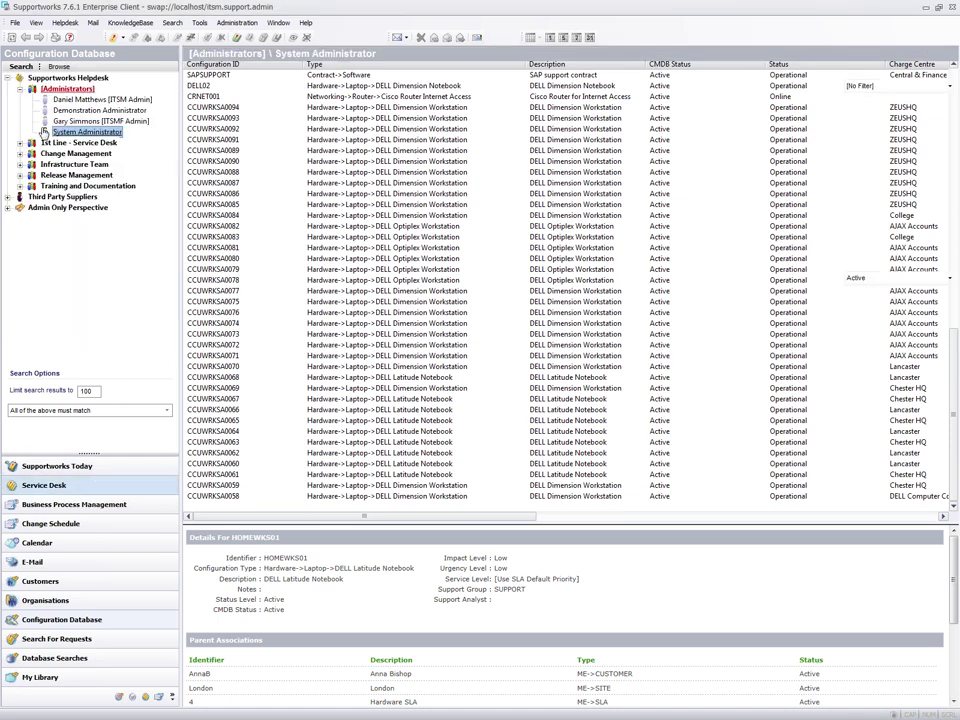
- Open the CMDB's configuration item manager, search without added criteria, and widen the Type column of the results
key(alt+f)
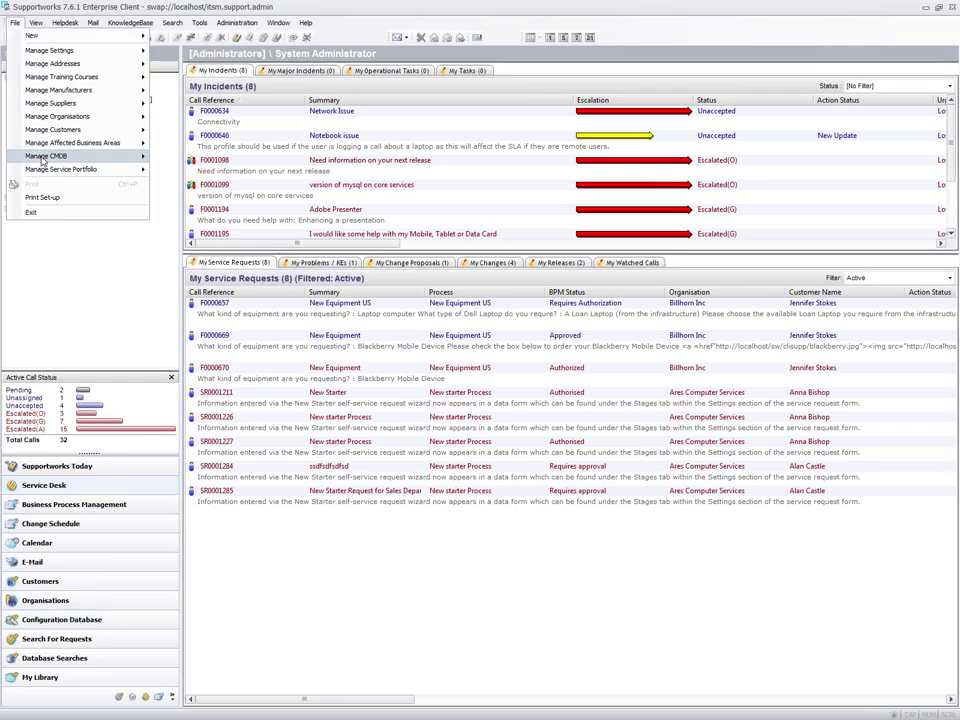
mouse_move(44, 158)
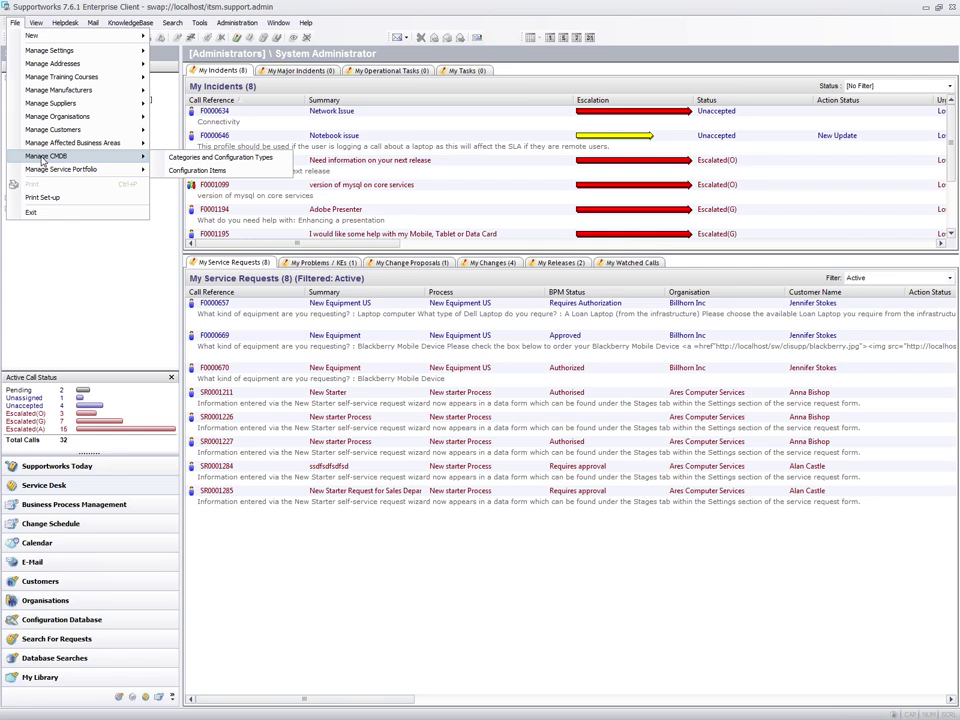
click(207, 172)
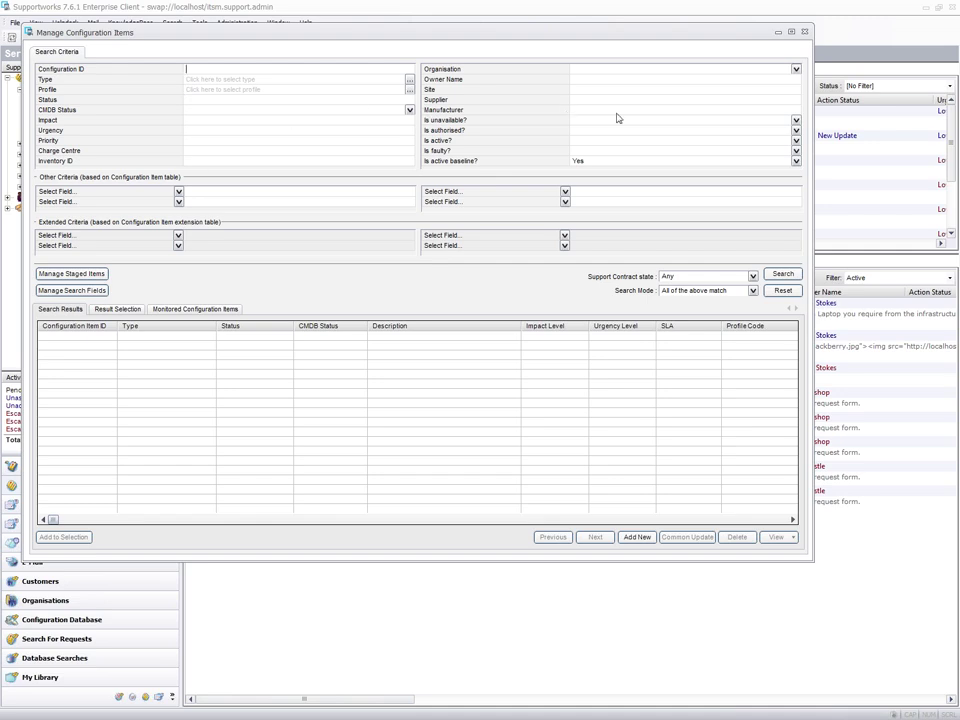
click(779, 274)
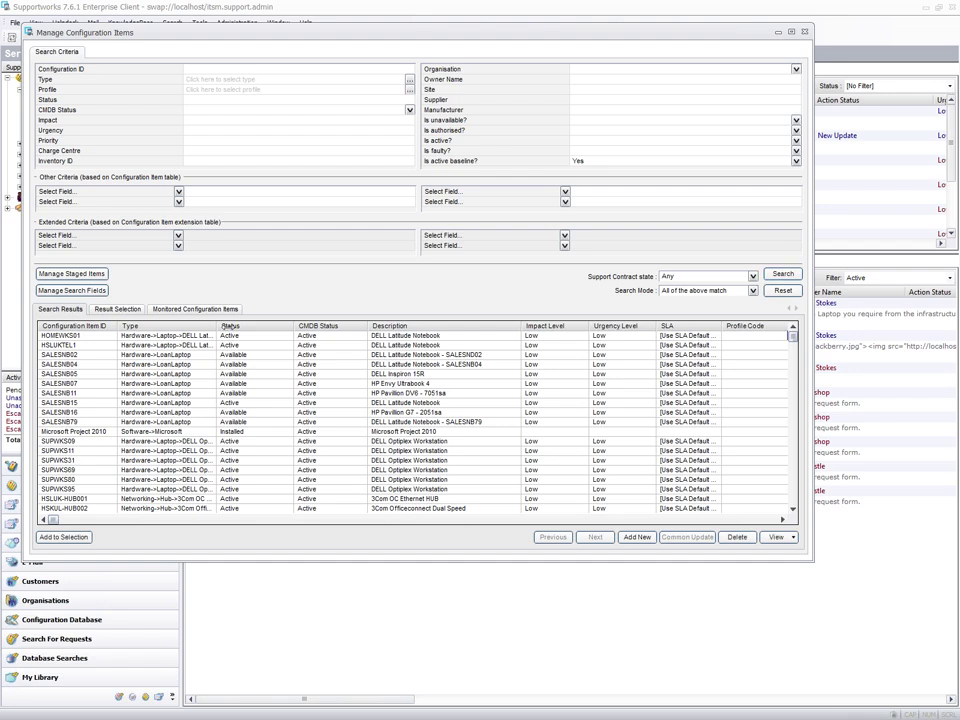
double_click(219, 326)
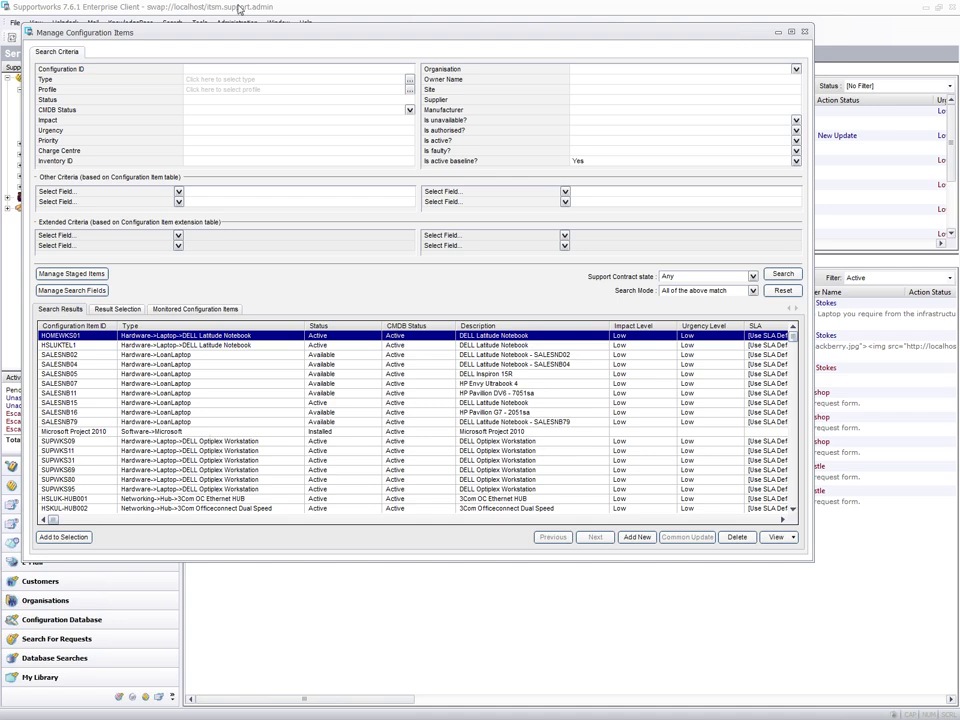
- Filter the configuration item search by the type Hardware->Laptop and run it
click(409, 84)
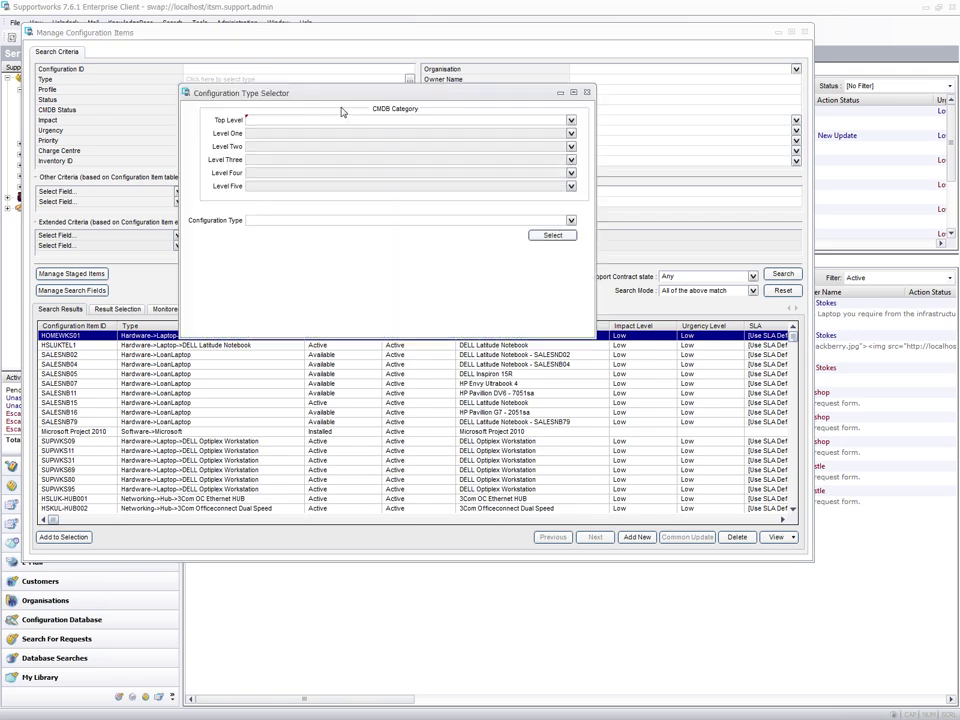
click(345, 119)
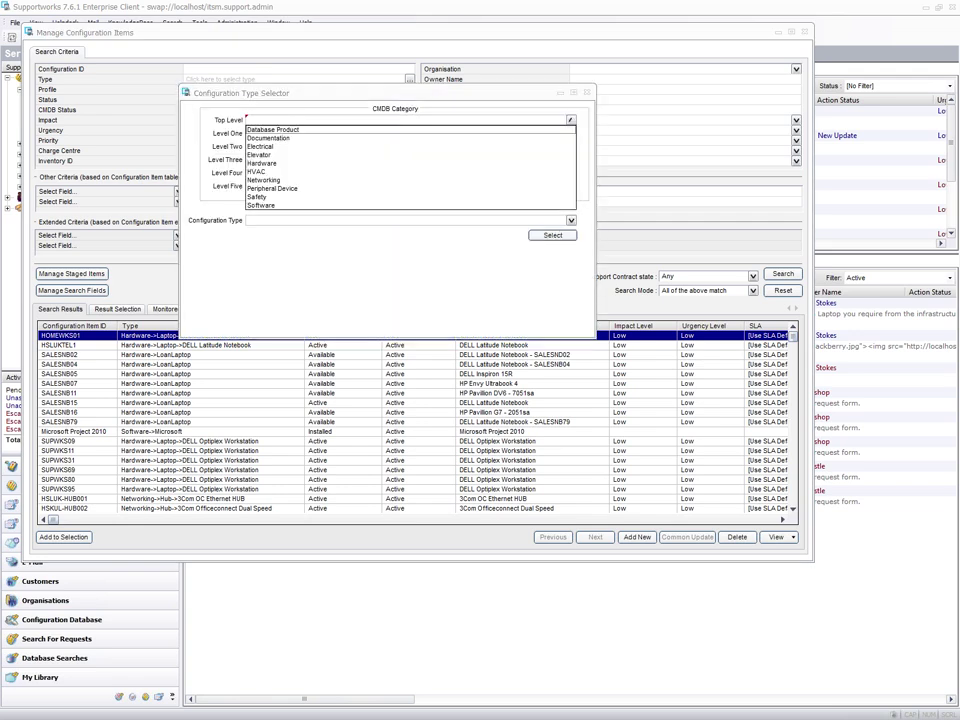
click(279, 162)
click(279, 137)
click(285, 152)
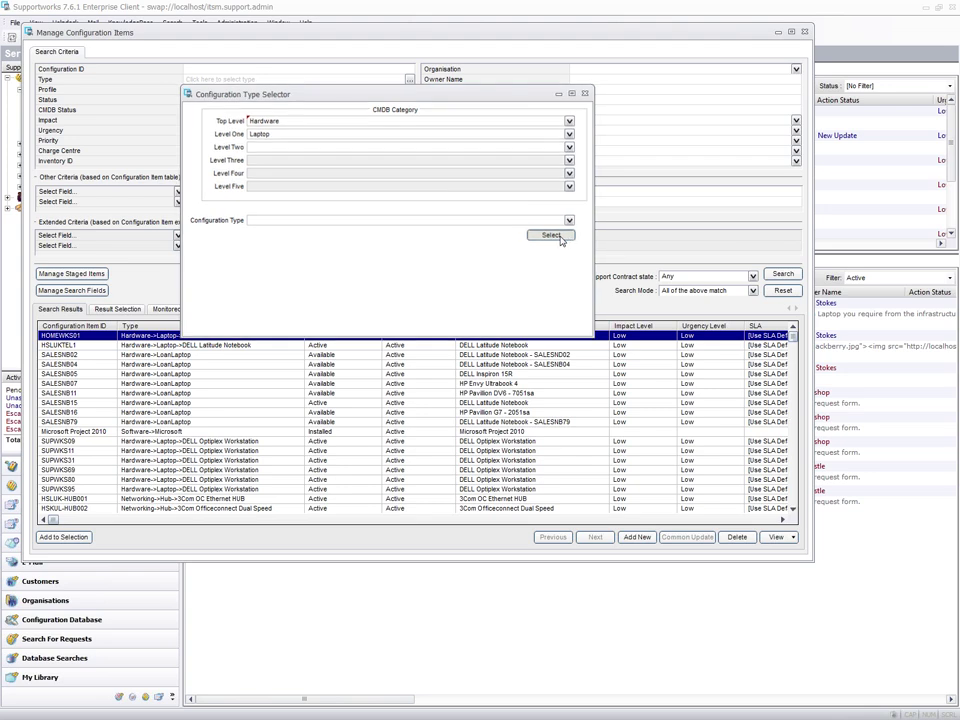
click(563, 237)
click(777, 276)
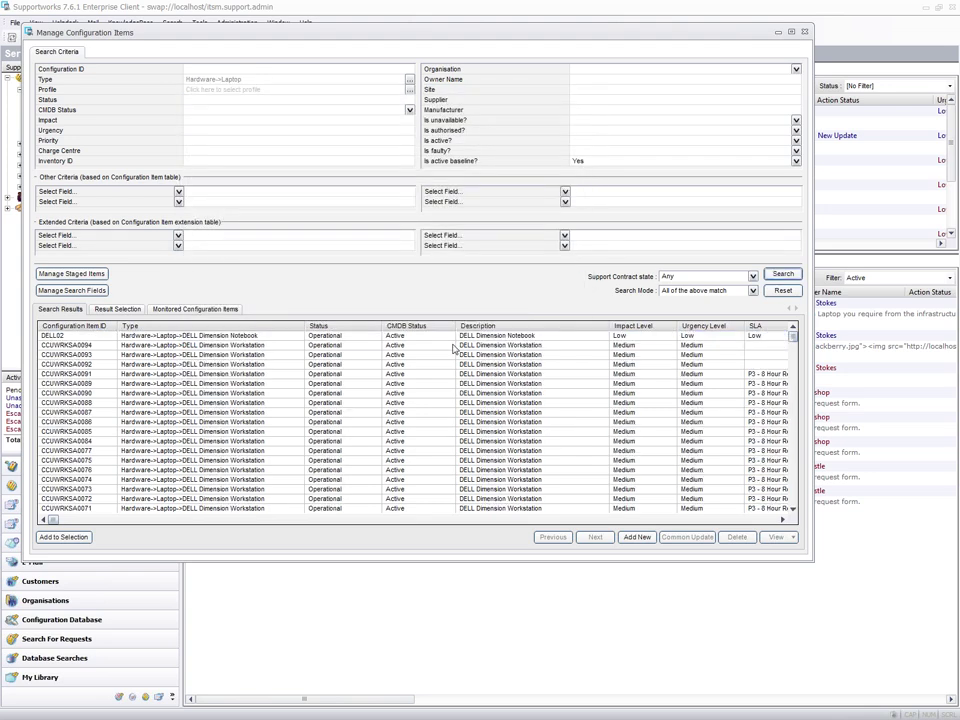
- Open the DELL02 configuration item, review its extended details such as warranty, purchase and hardware fields, and close the details
double_click(134, 337)
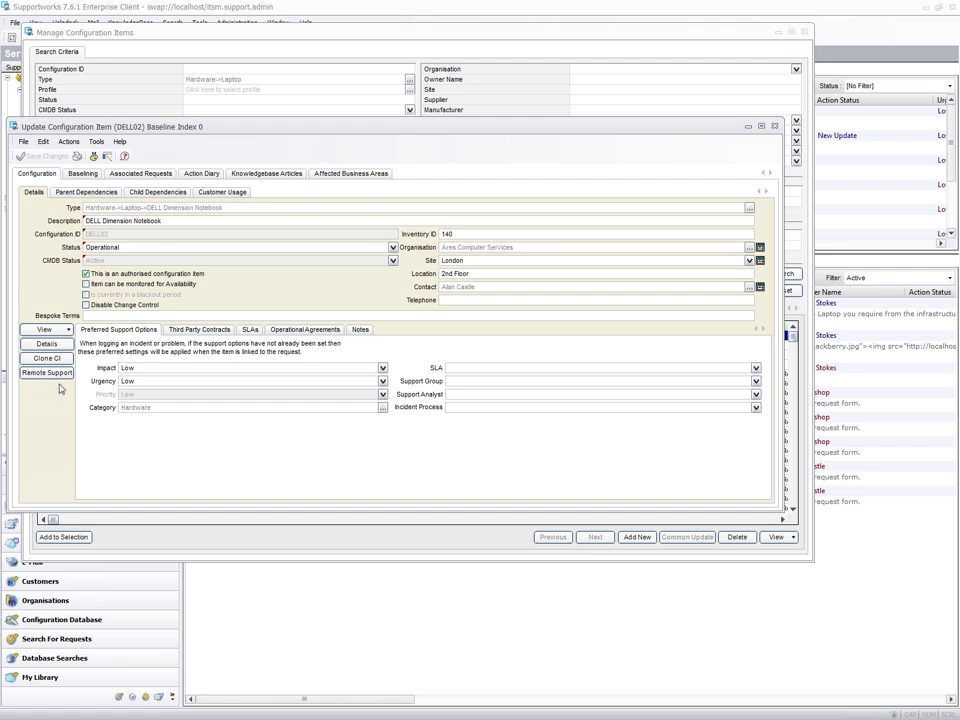
click(43, 345)
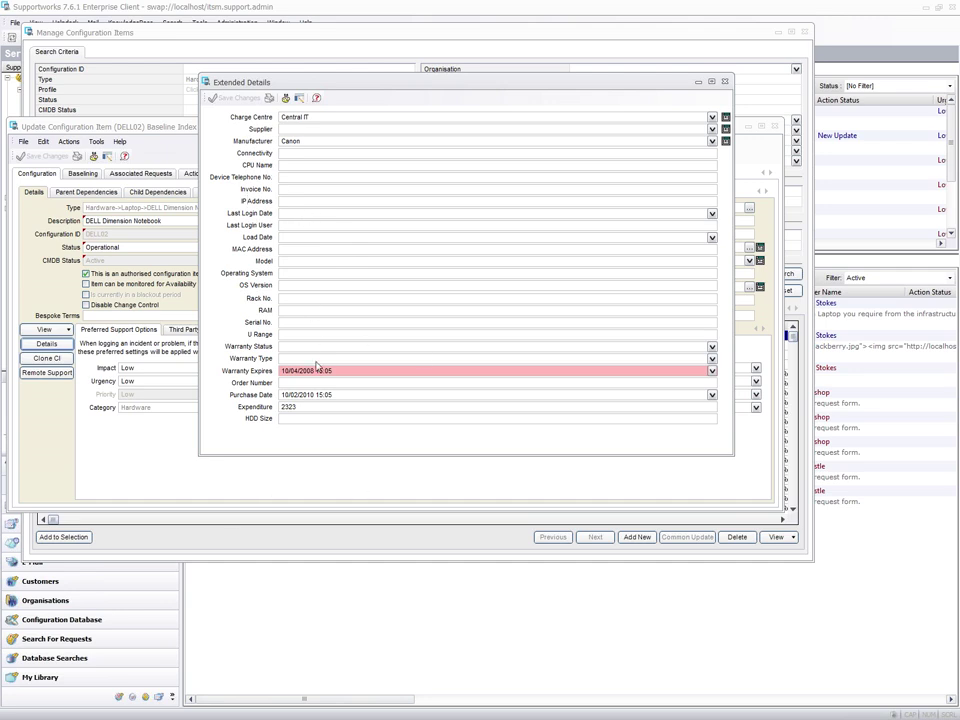
click(727, 81)
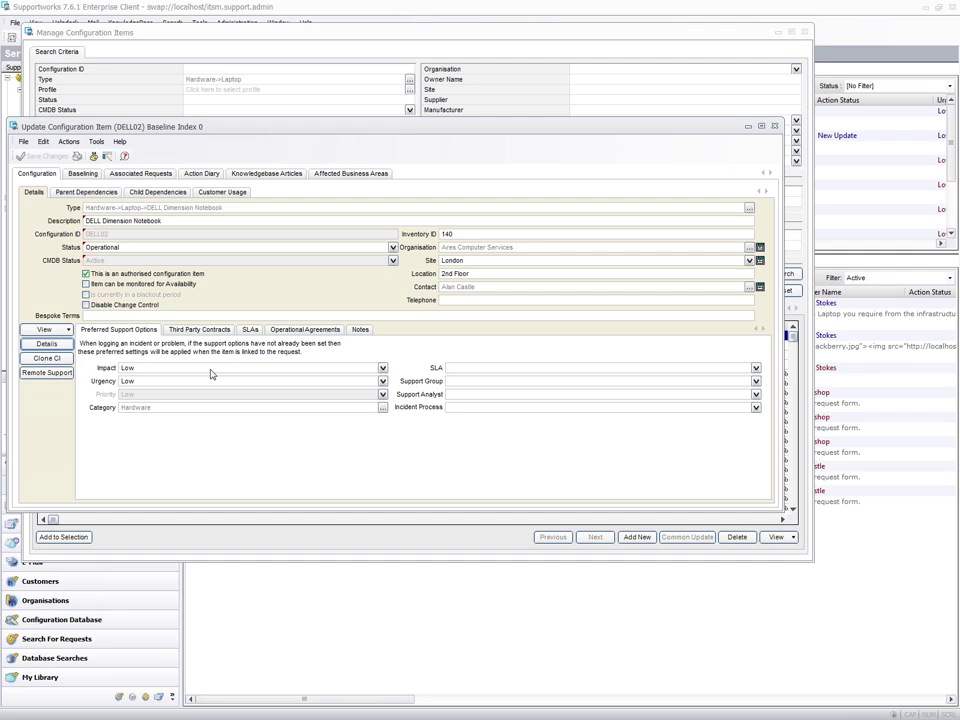
- View DELL02's SCCM inventory with the Hardware categories expanded in an enlarged window, and close the inventory, item record and item manager
click(67, 330)
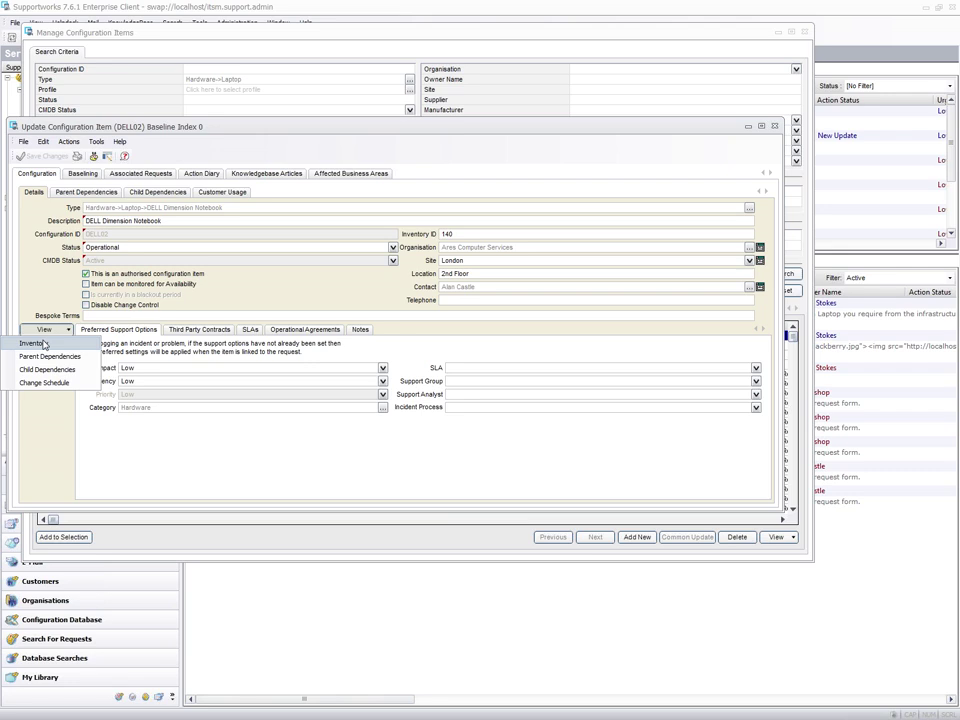
click(33, 343)
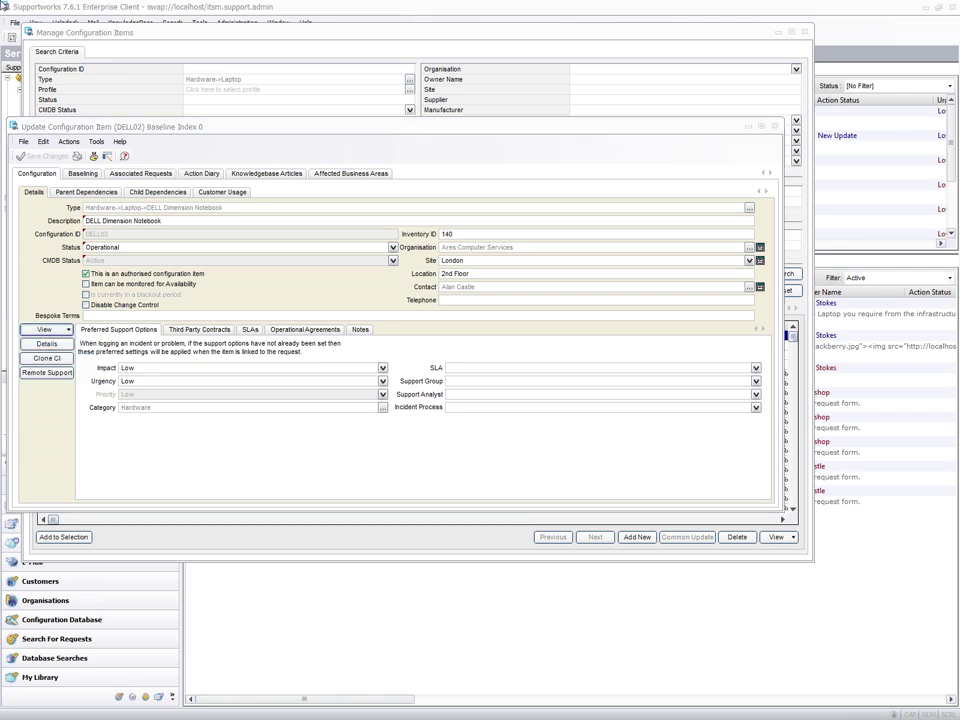
drag(836, 165, 177, 47)
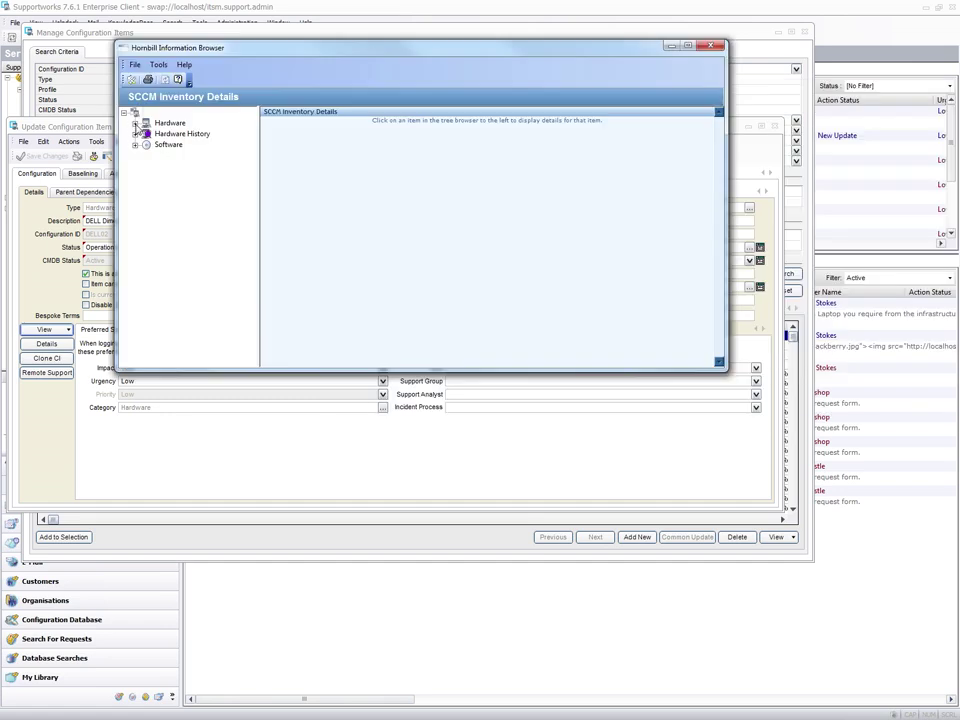
click(135, 123)
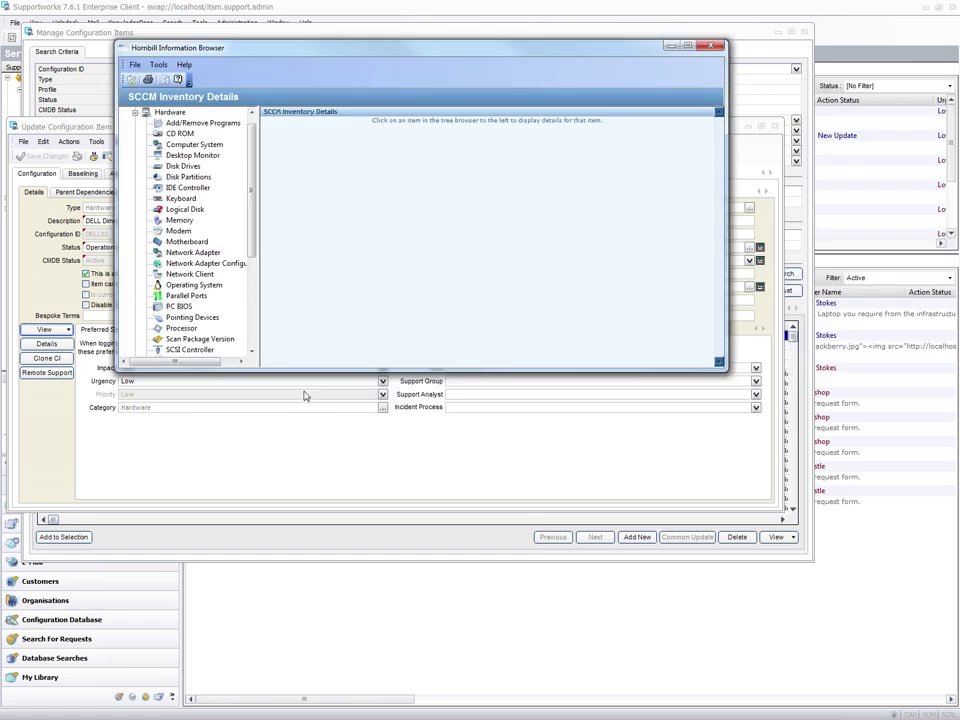
drag(313, 373, 336, 612)
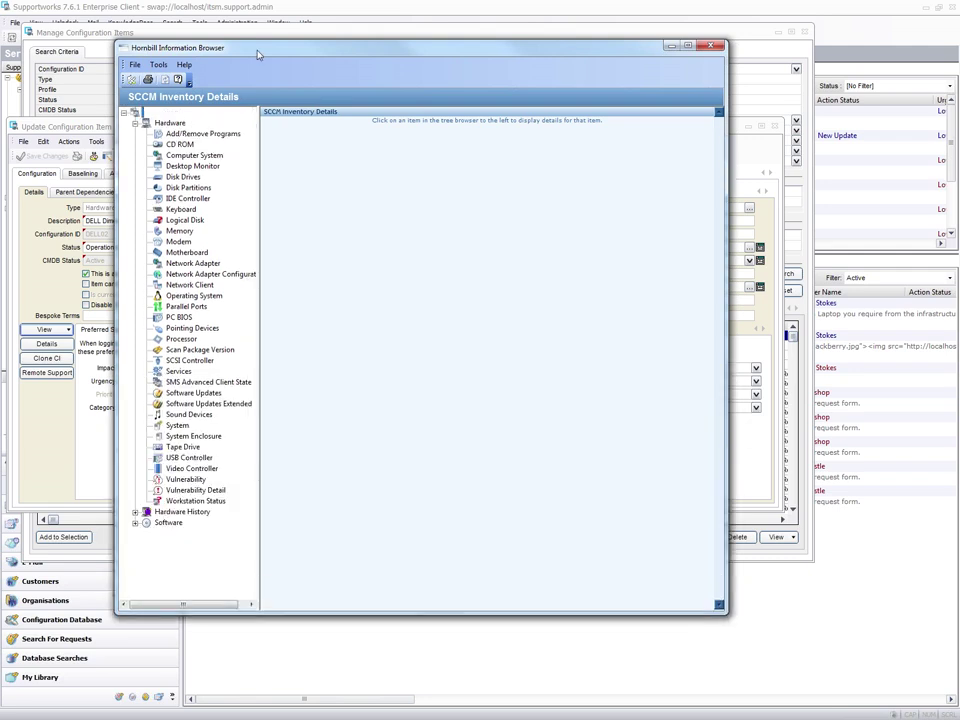
drag(258, 52, 374, 48)
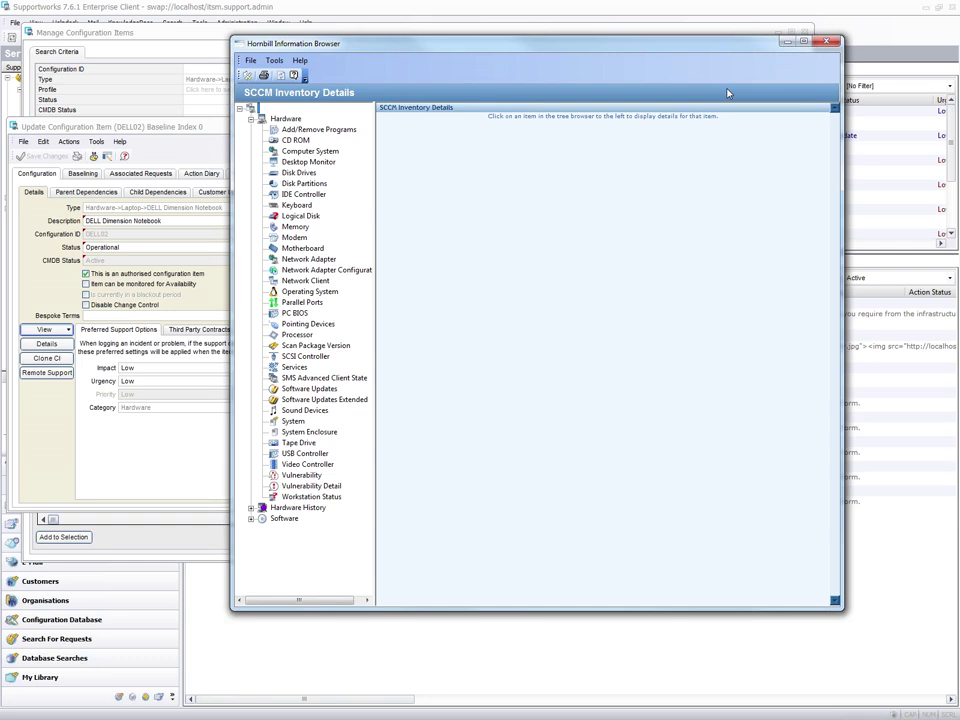
click(829, 43)
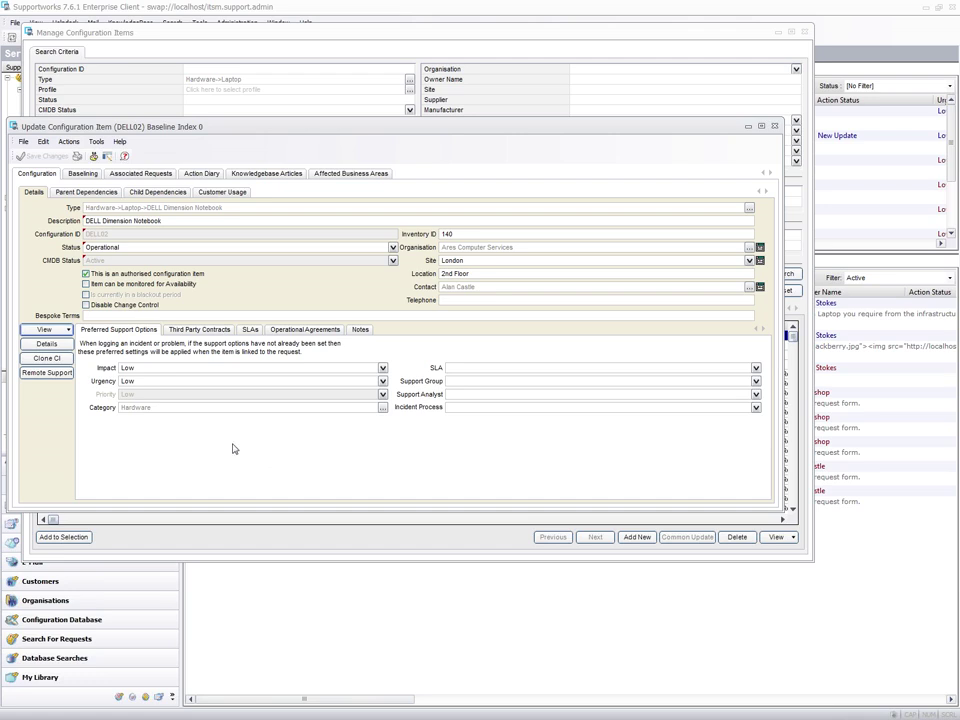
click(775, 126)
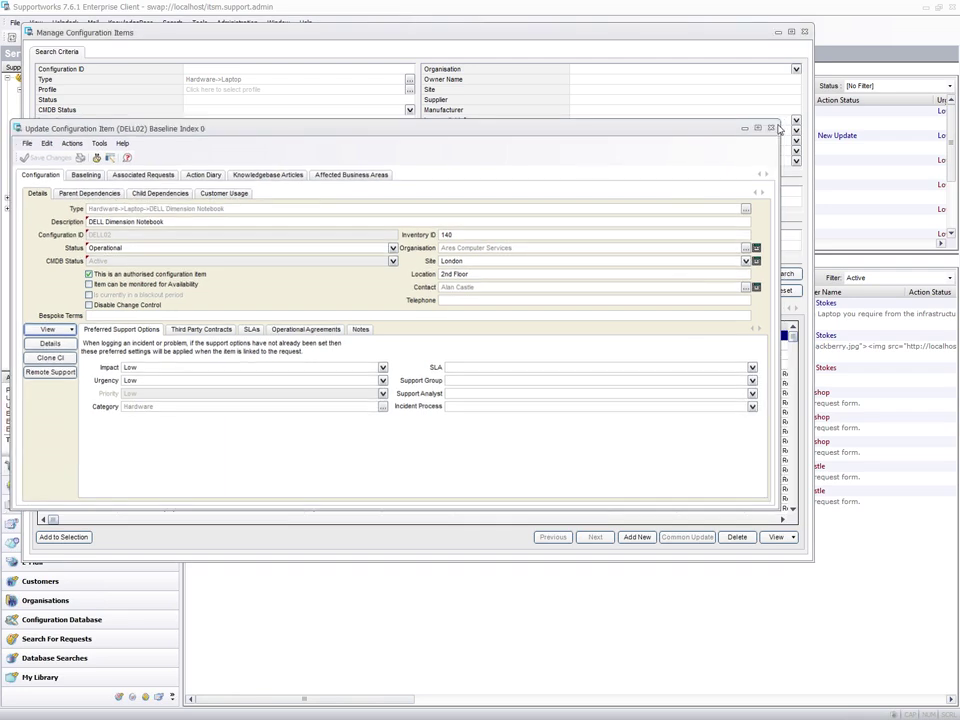
click(804, 32)
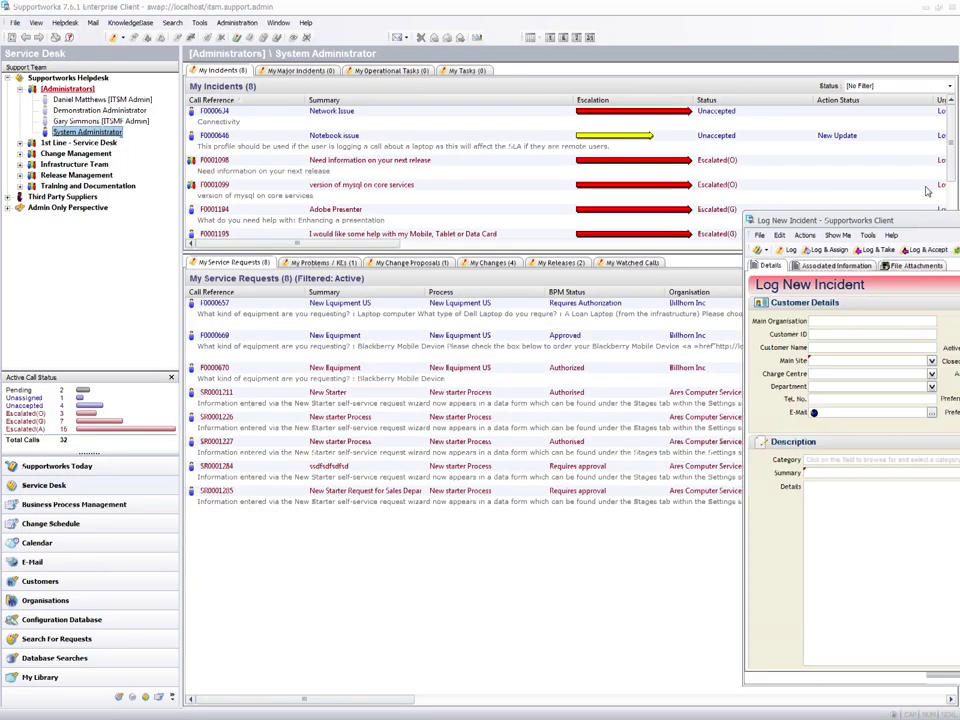
- Enter the customer's ID in a new incident, filter the associated list to Items Only with a wider ID column, and close the form unlogged
text(alanc)
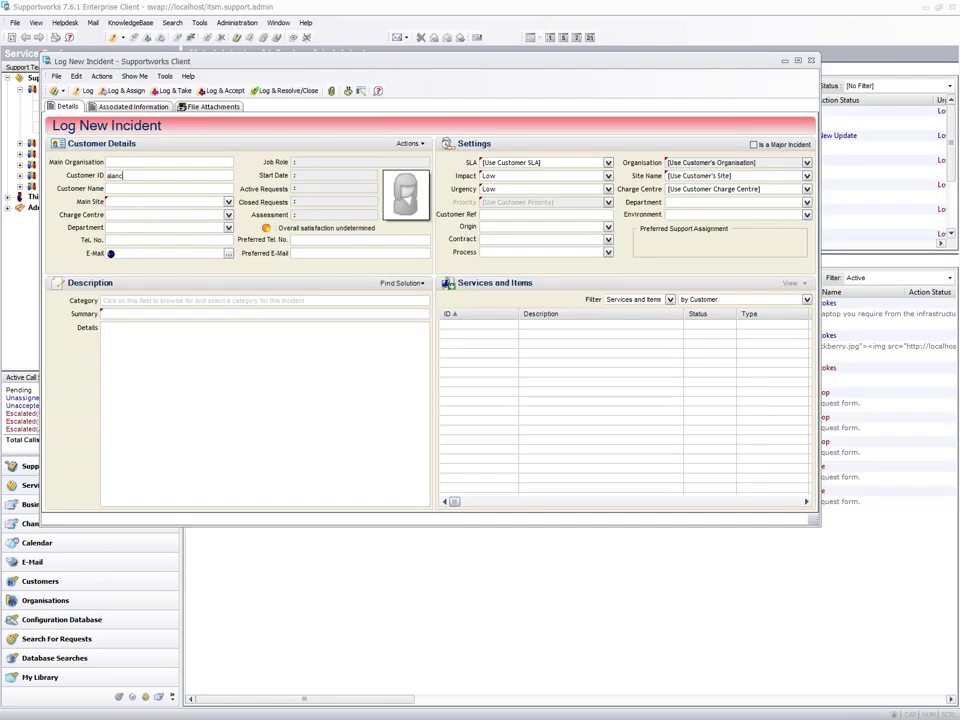
key(Tab)
click(490, 322)
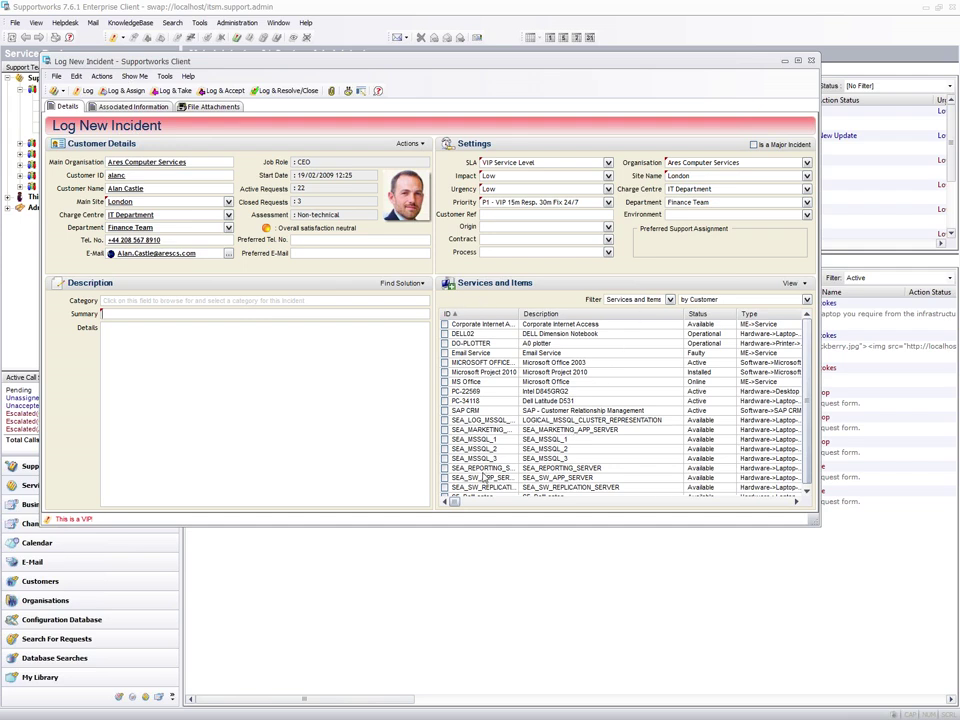
click(669, 300)
click(625, 322)
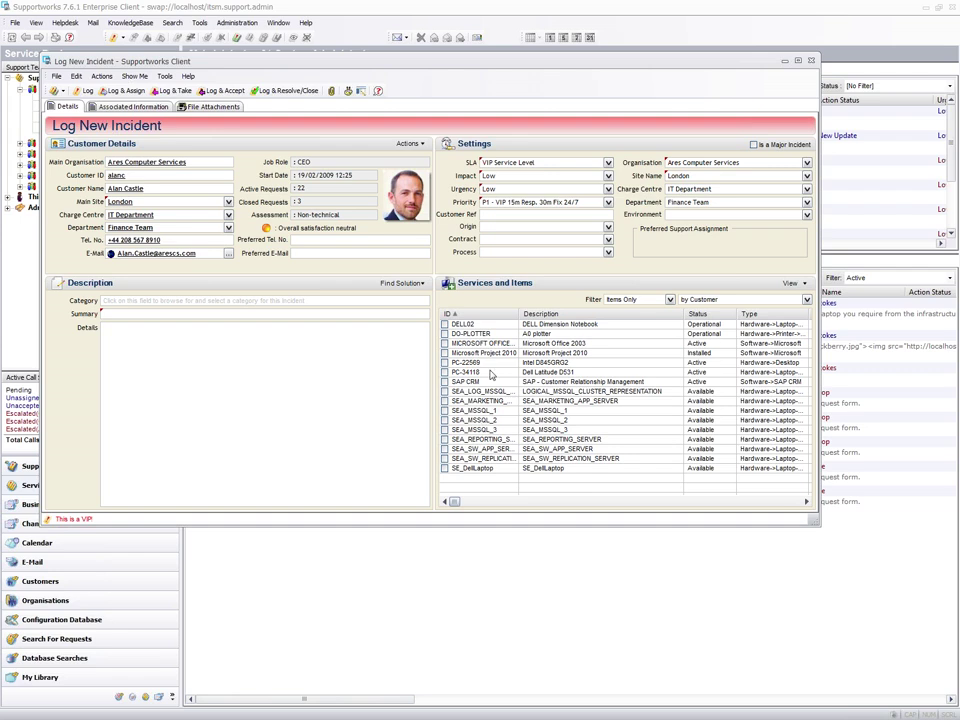
click(537, 324)
drag(521, 313, 547, 313)
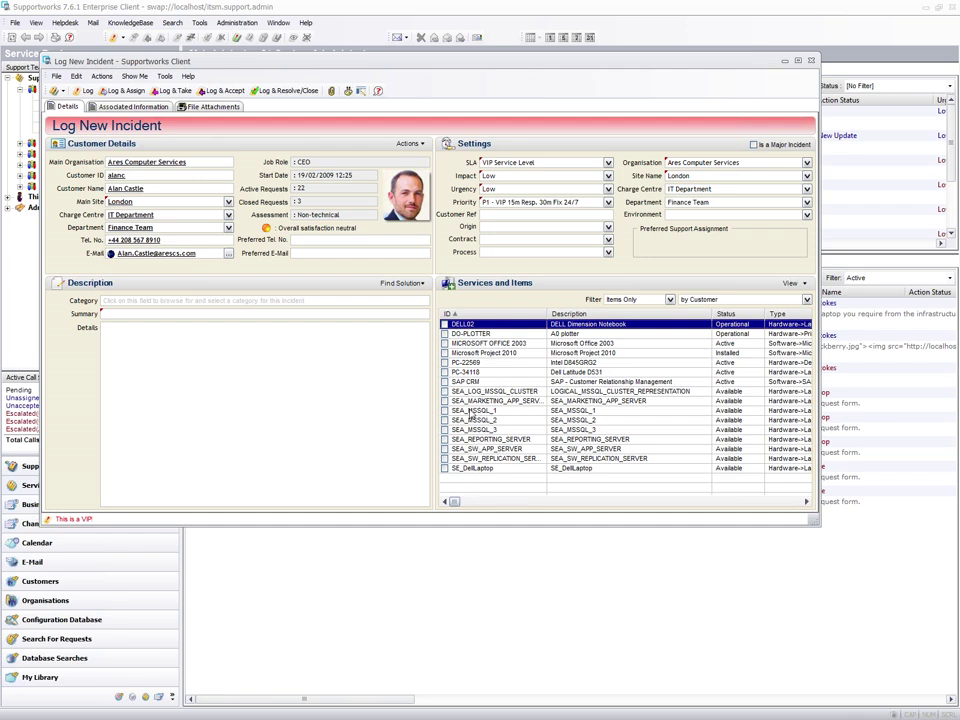
click(812, 62)
- Open the Ares Computer Services record from organisation management and search for its linked configuration items
click(15, 22)
mouse_move(100, 116)
click(174, 134)
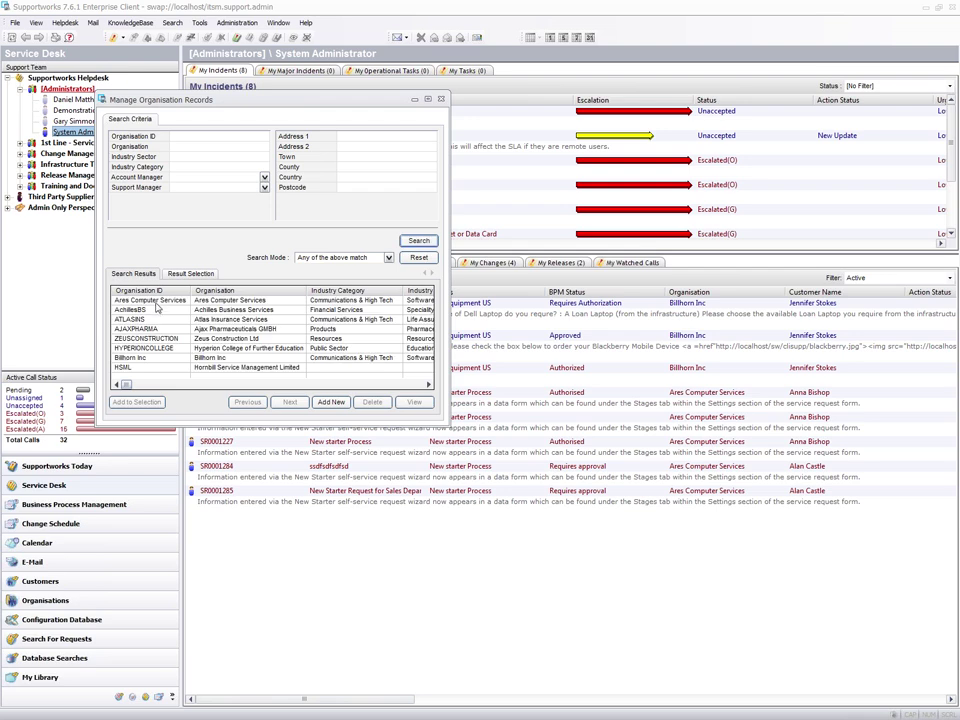
click(157, 301)
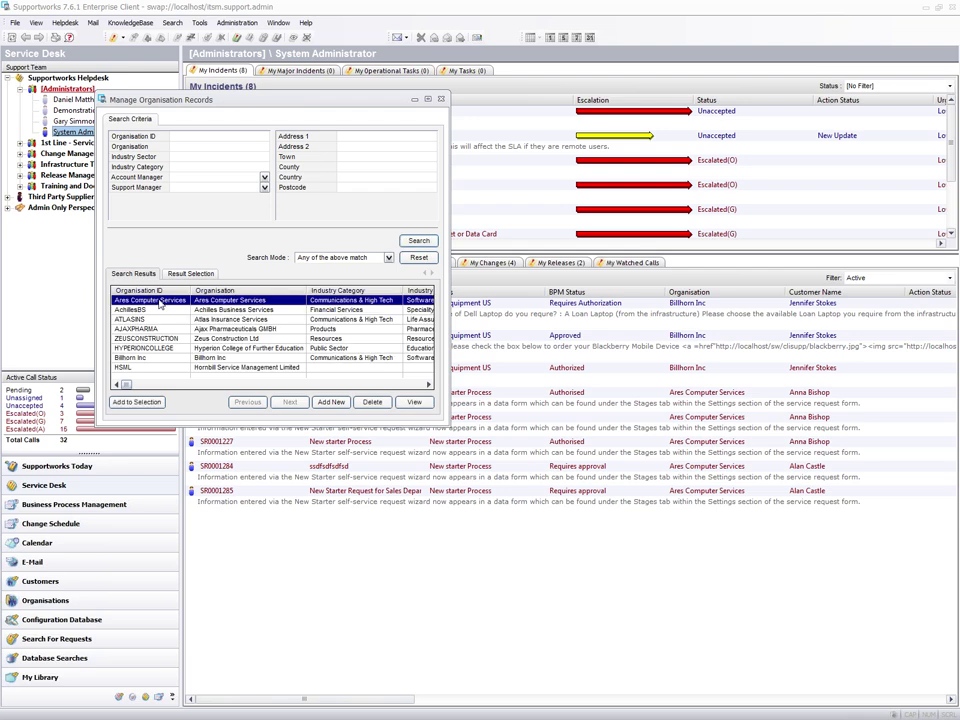
double_click(160, 304)
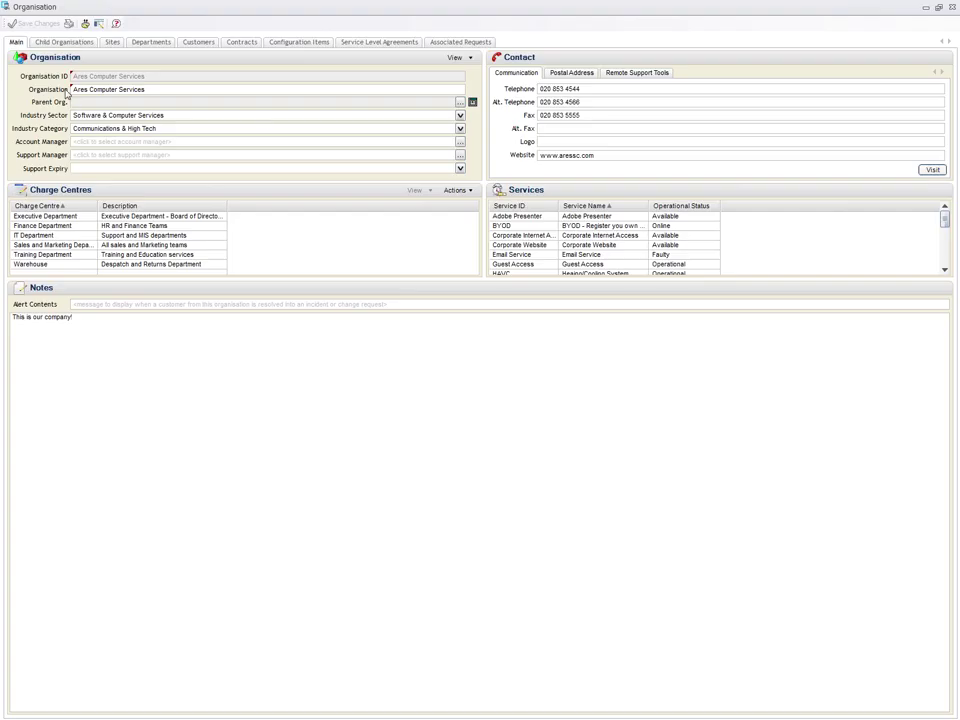
click(298, 43)
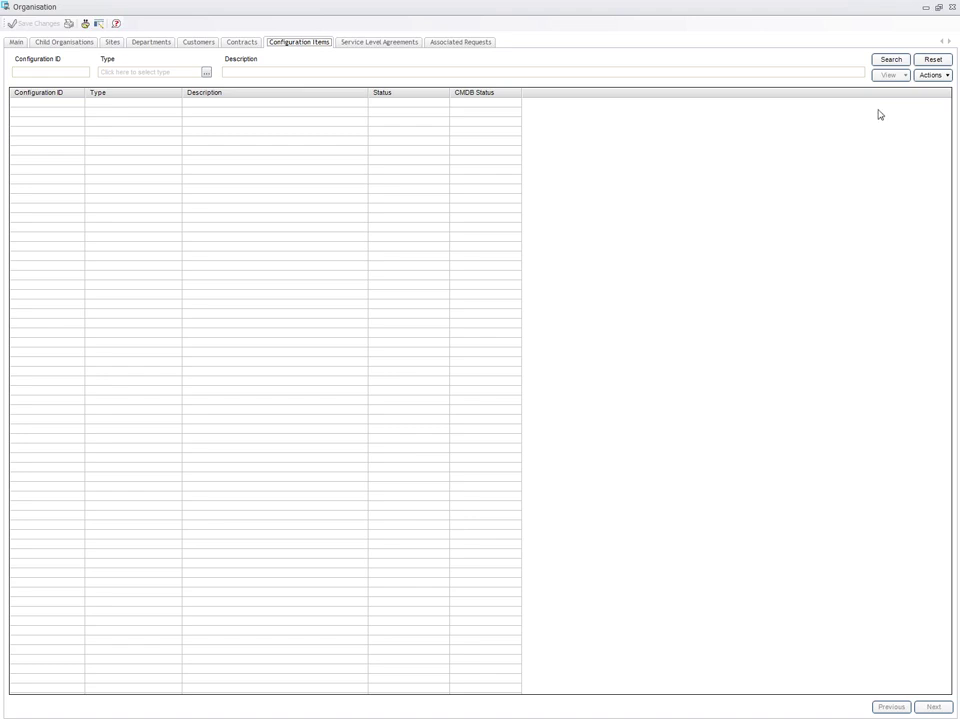
click(890, 60)
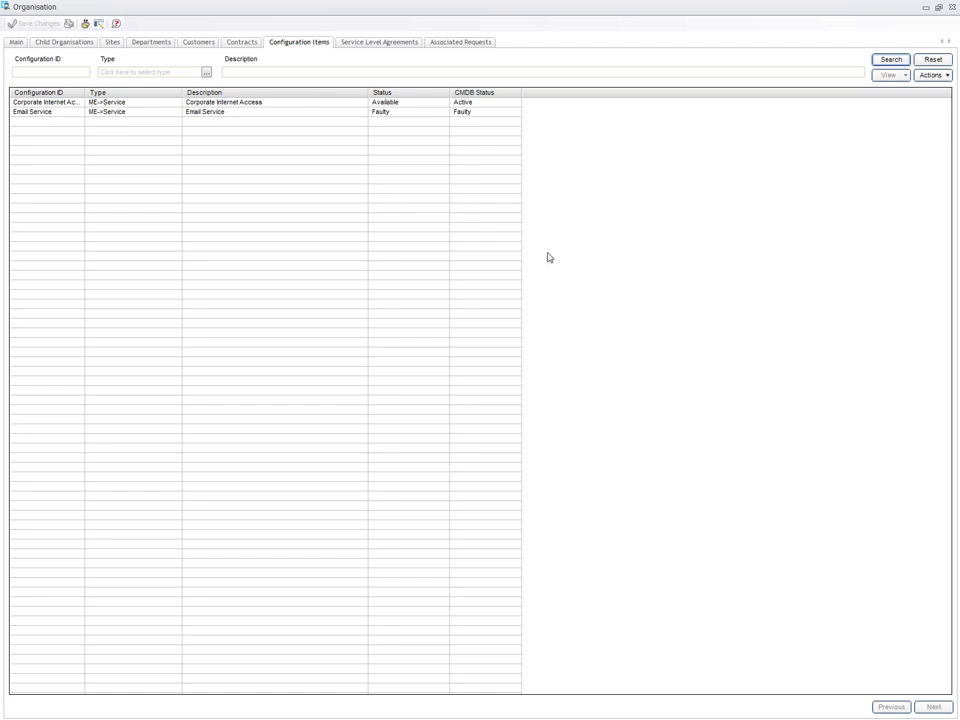
- Open the organisation's first listed site, search its configuration items with the Type column widened, and close the site record
click(113, 42)
double_click(130, 100)
click(154, 44)
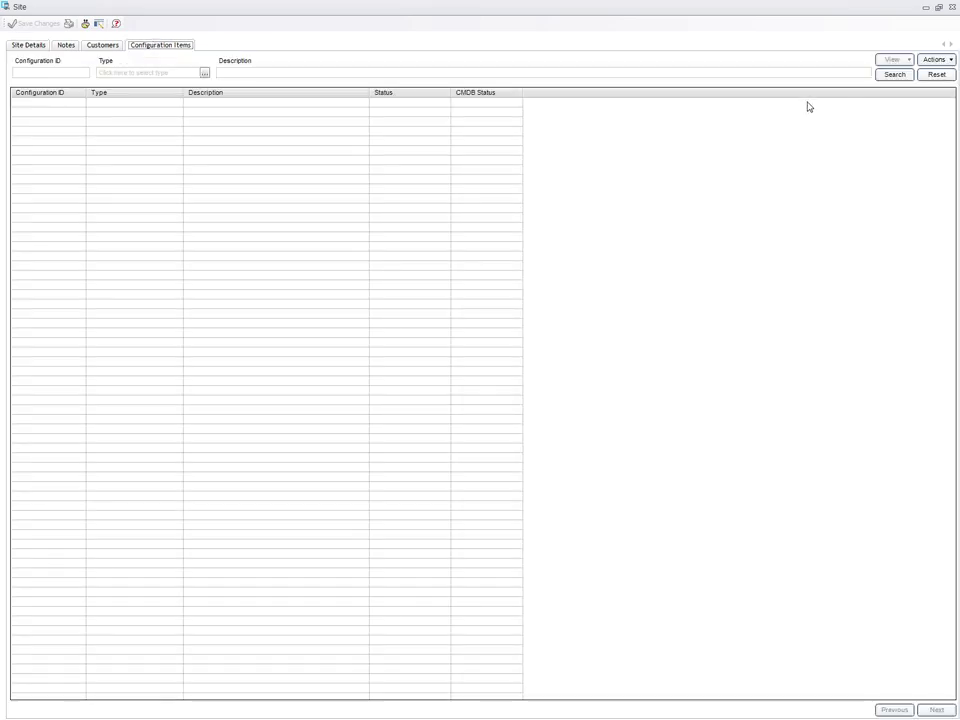
click(893, 75)
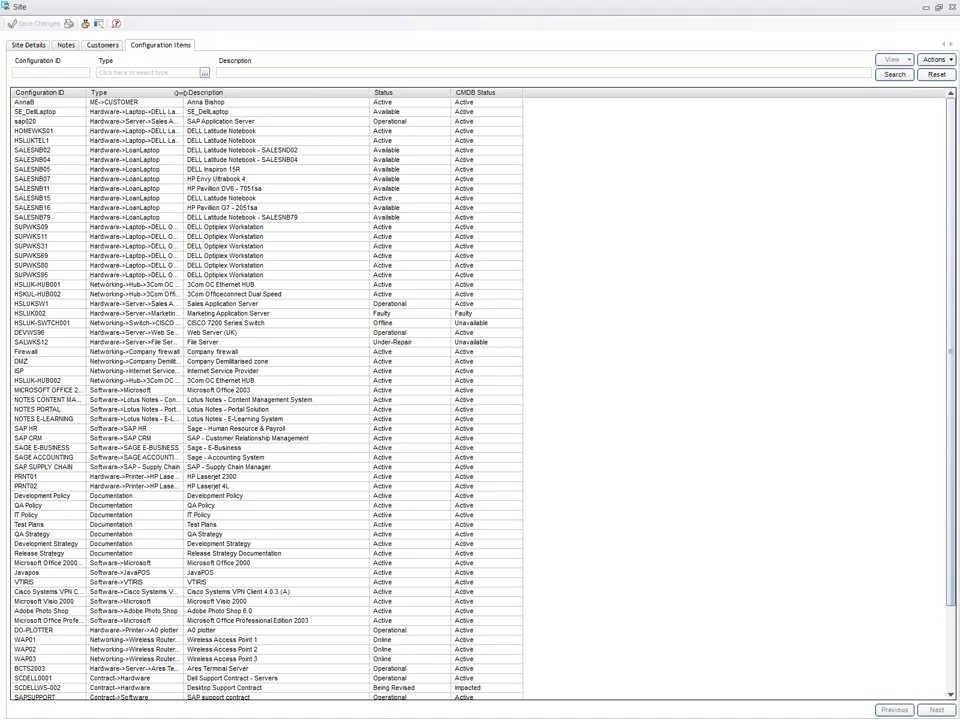
drag(184, 92, 270, 111)
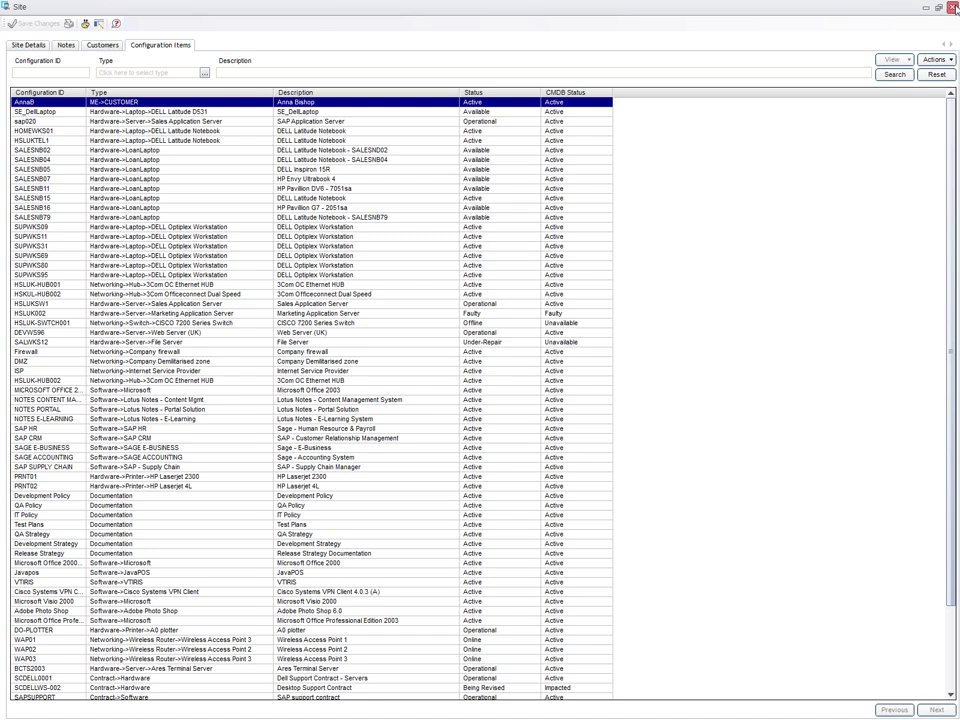
click(952, 7)
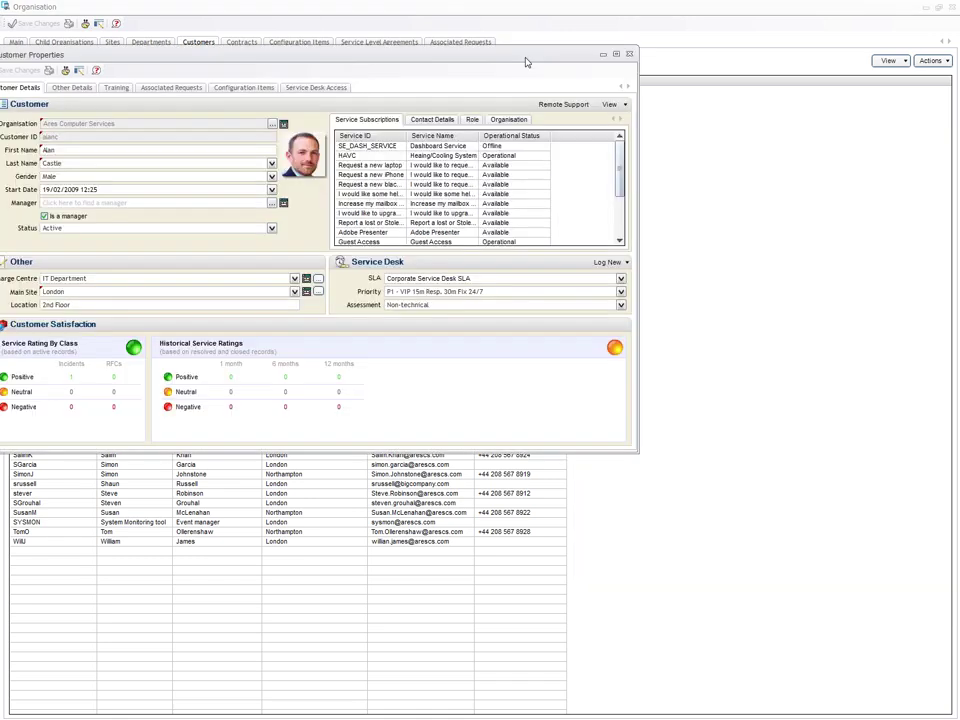
- Search for the configuration items linked to the customer selected in the organisation's customer list
click(629, 104)
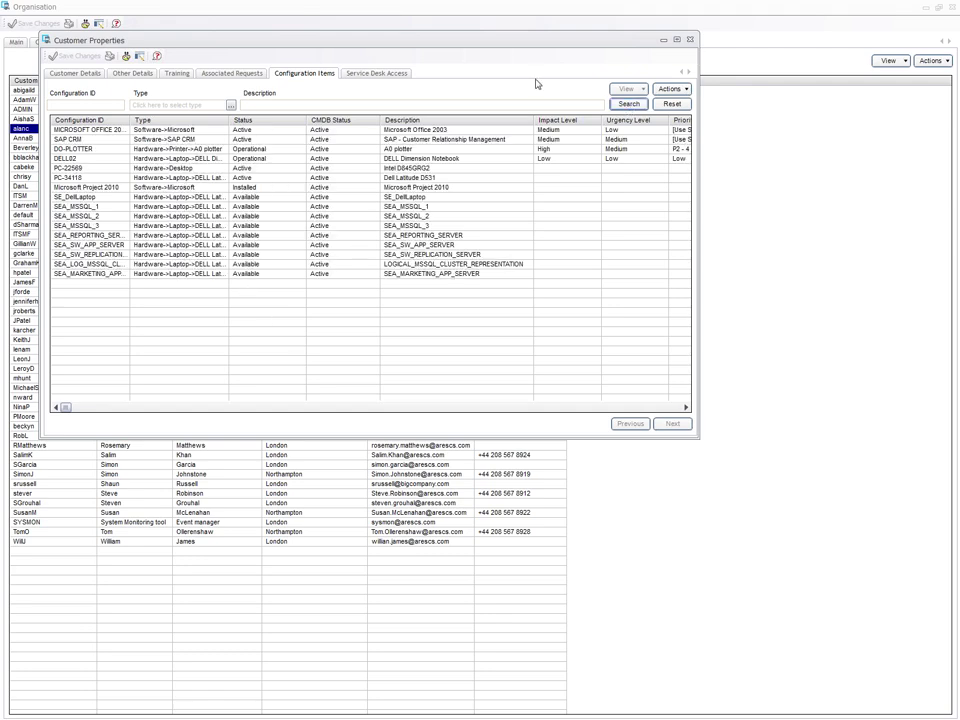
- Open configuration item PC-22569 from the customer's linked items, view its customer usage list, and close the item
click(97, 170)
double_click(97, 170)
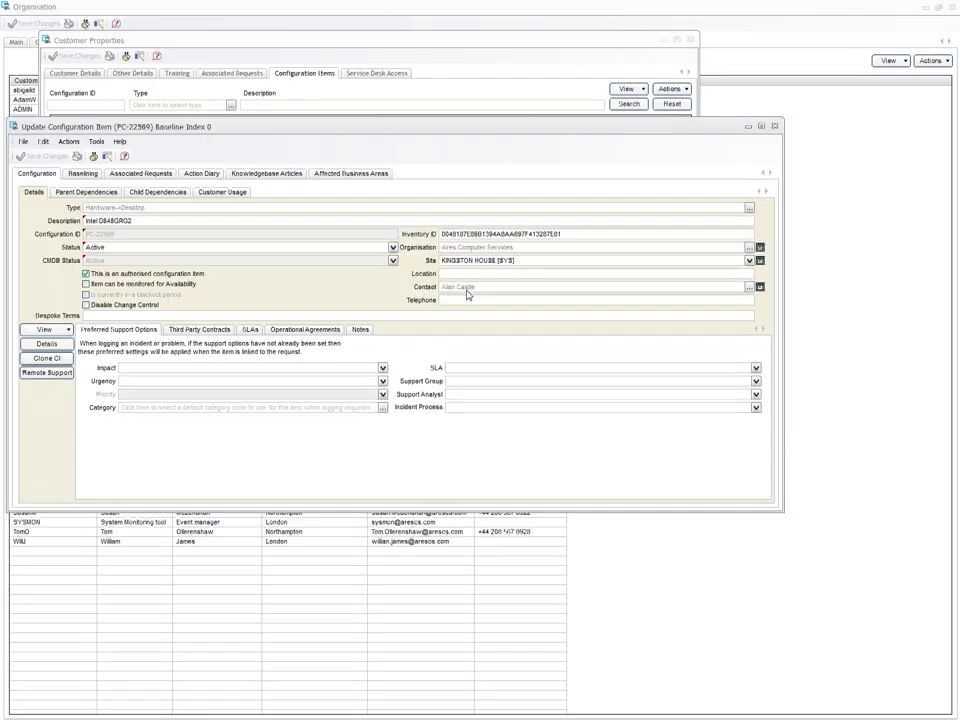
click(212, 193)
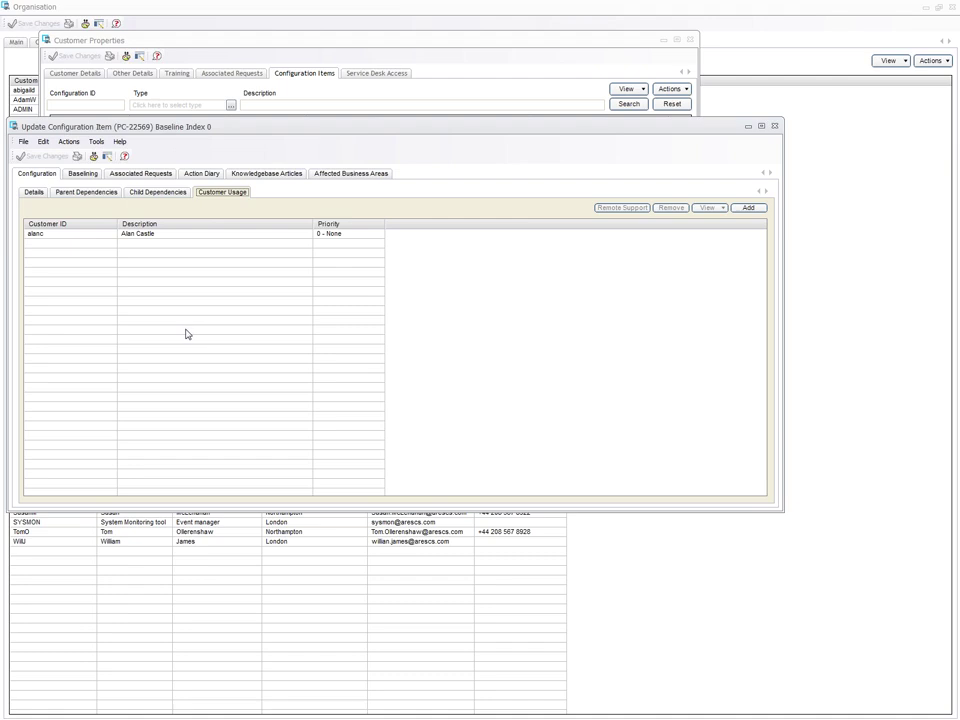
click(775, 128)
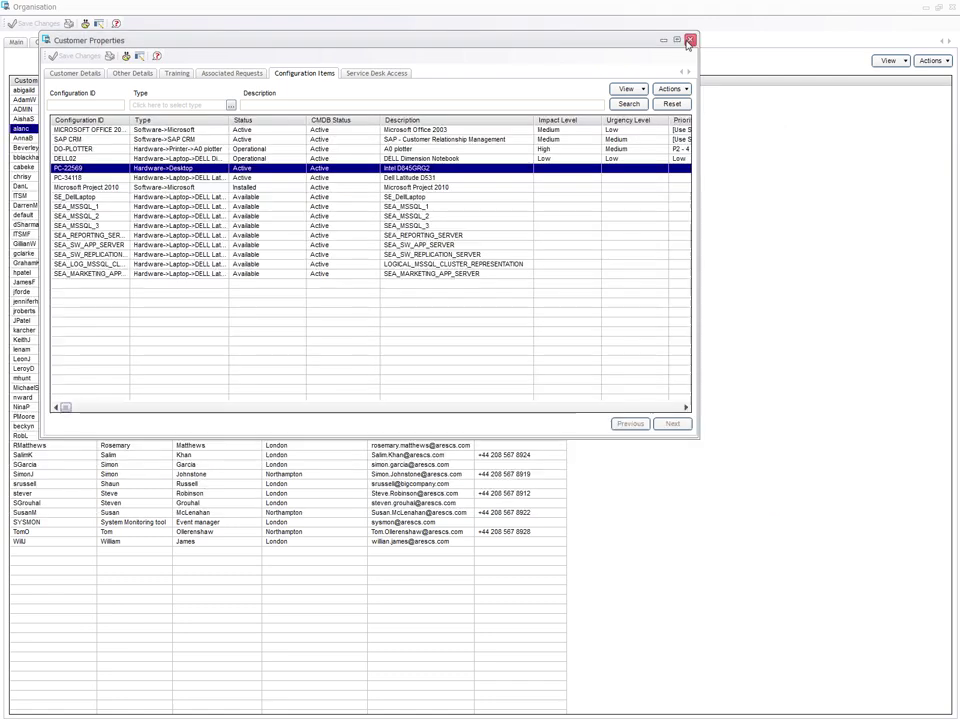
- Close the customer record and the organisation window to return to the service desk view
click(689, 41)
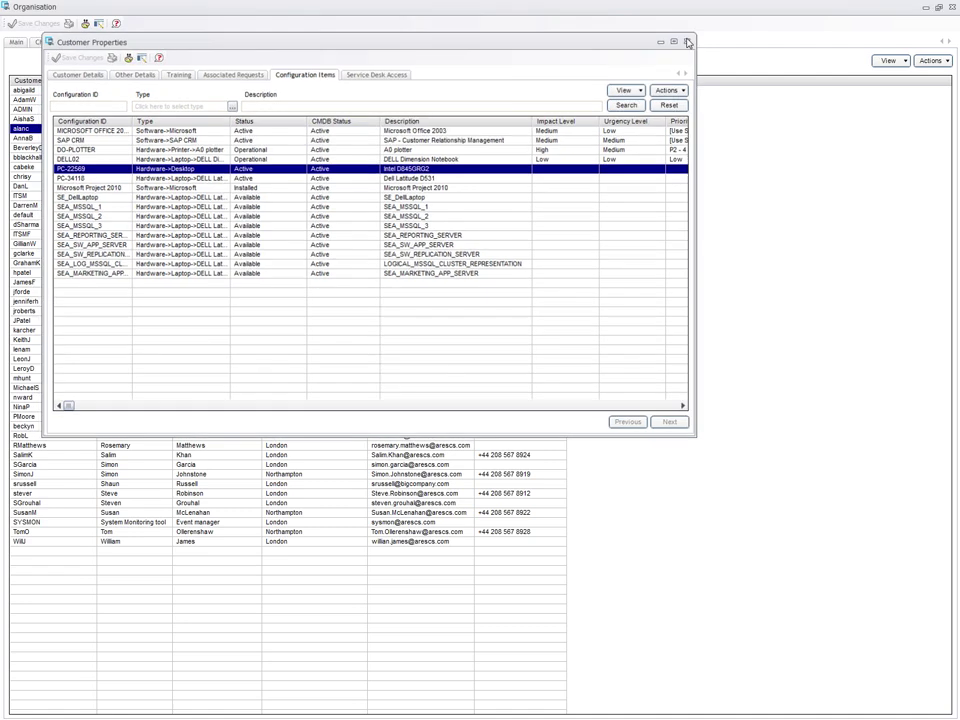
click(952, 7)
key(Escape)
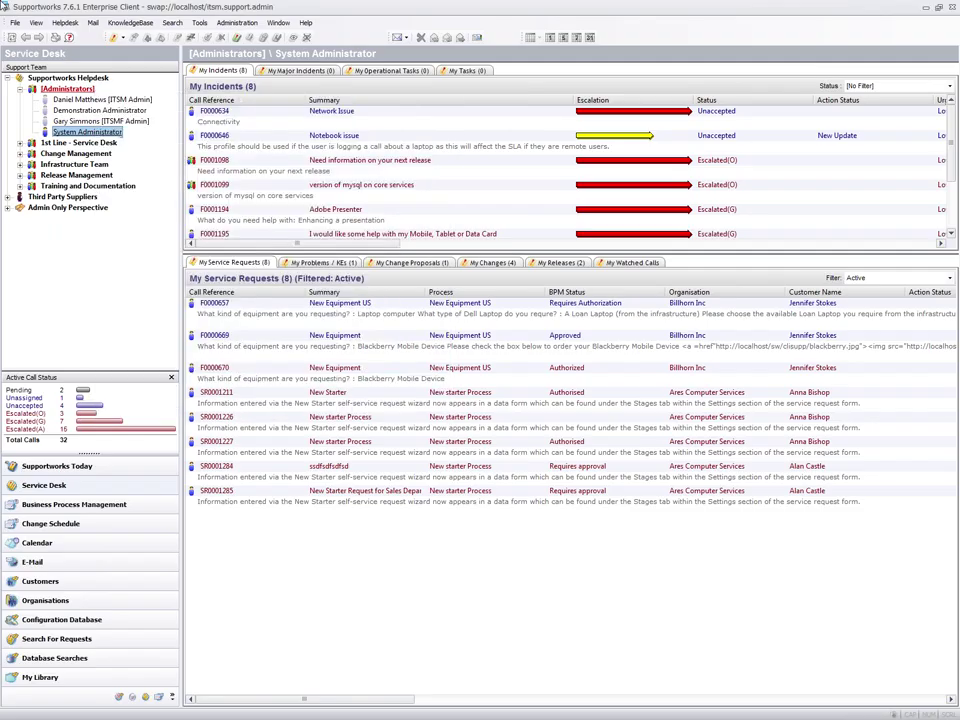
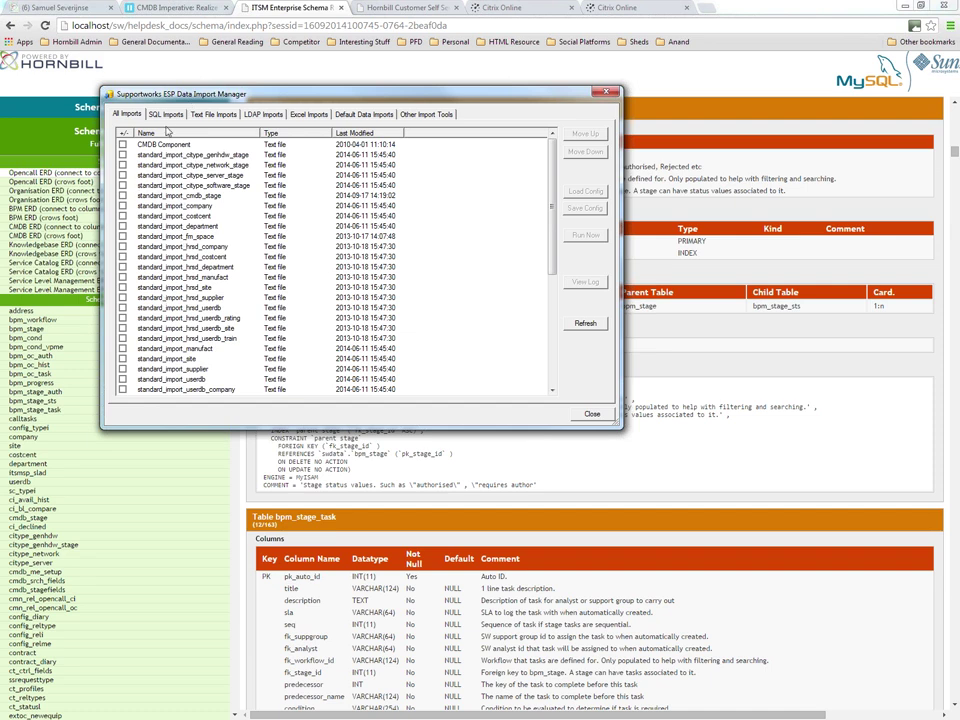
- Review the SQL, text file, LDAP, Excel and default data imports and the other import tools in the Data Import Manager
click(168, 114)
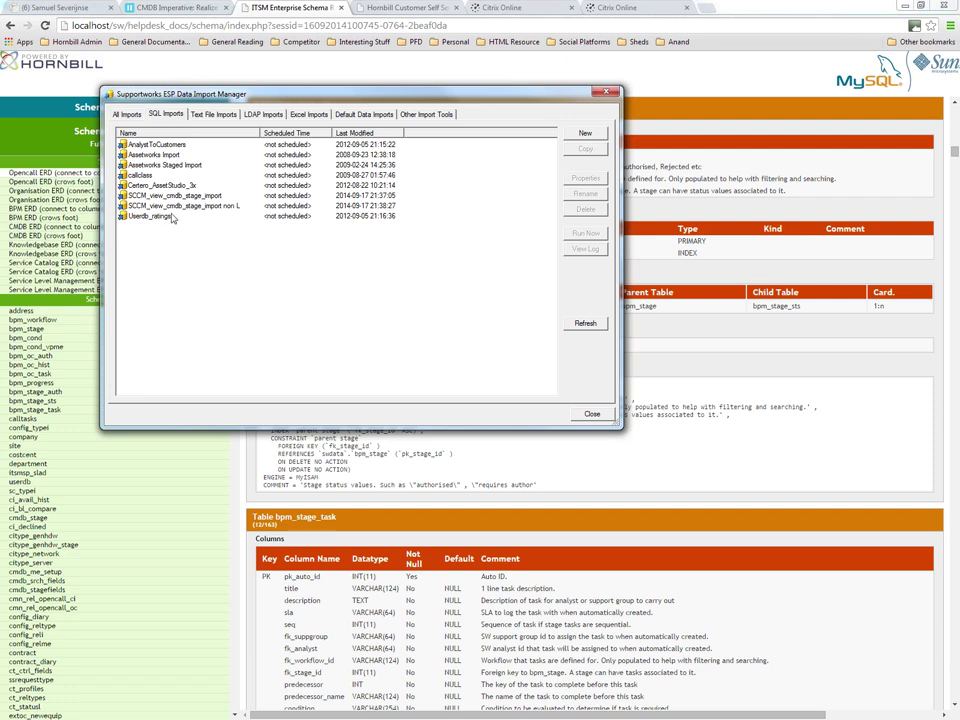
click(209, 115)
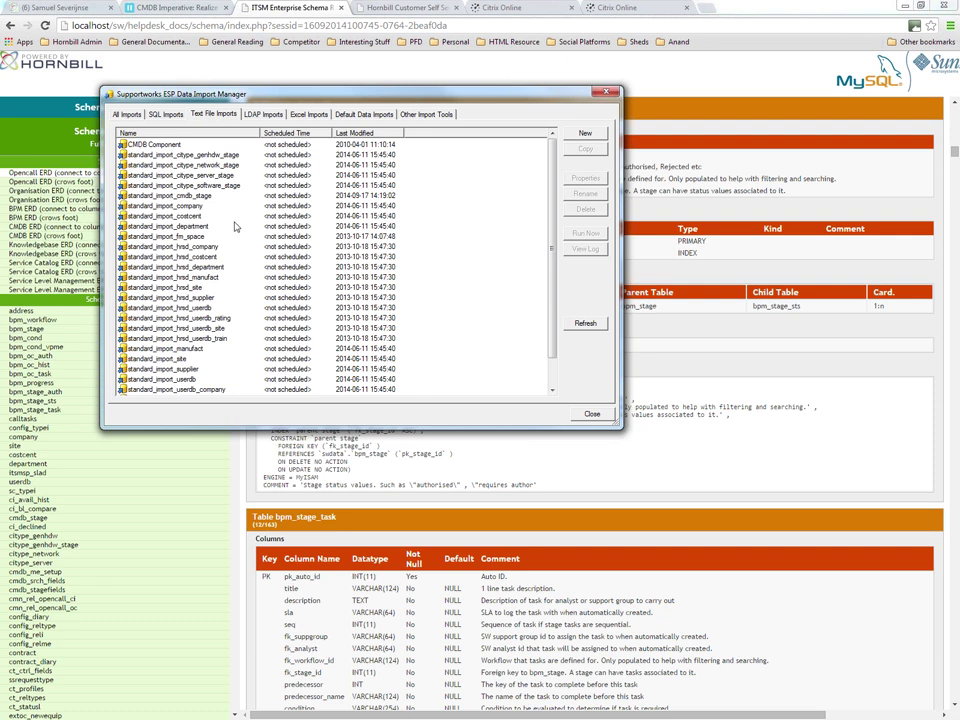
click(260, 115)
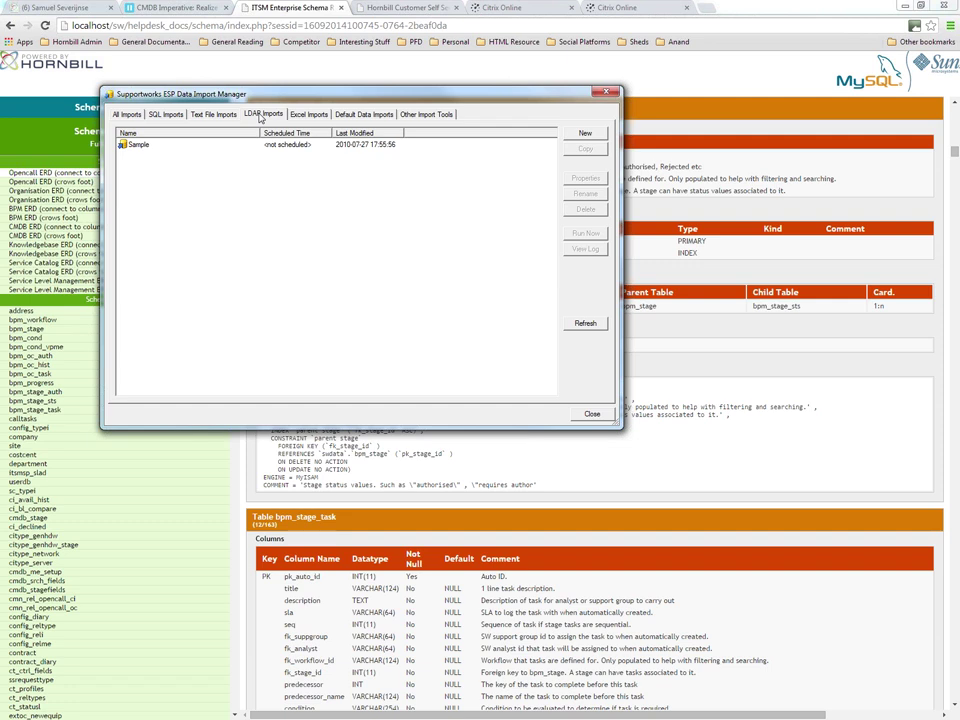
click(310, 115)
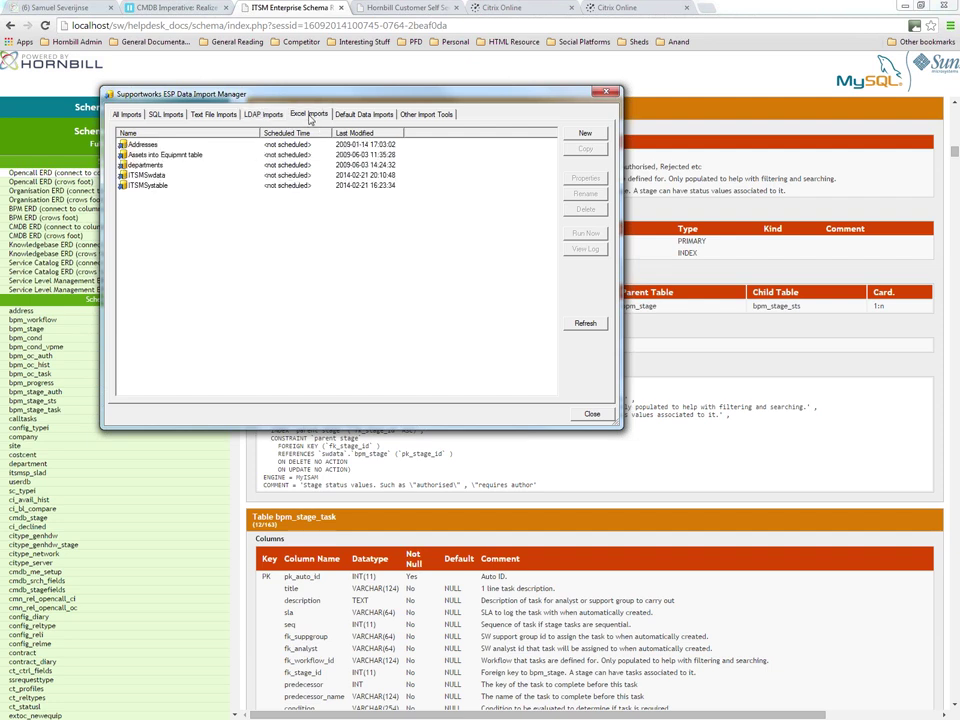
click(364, 115)
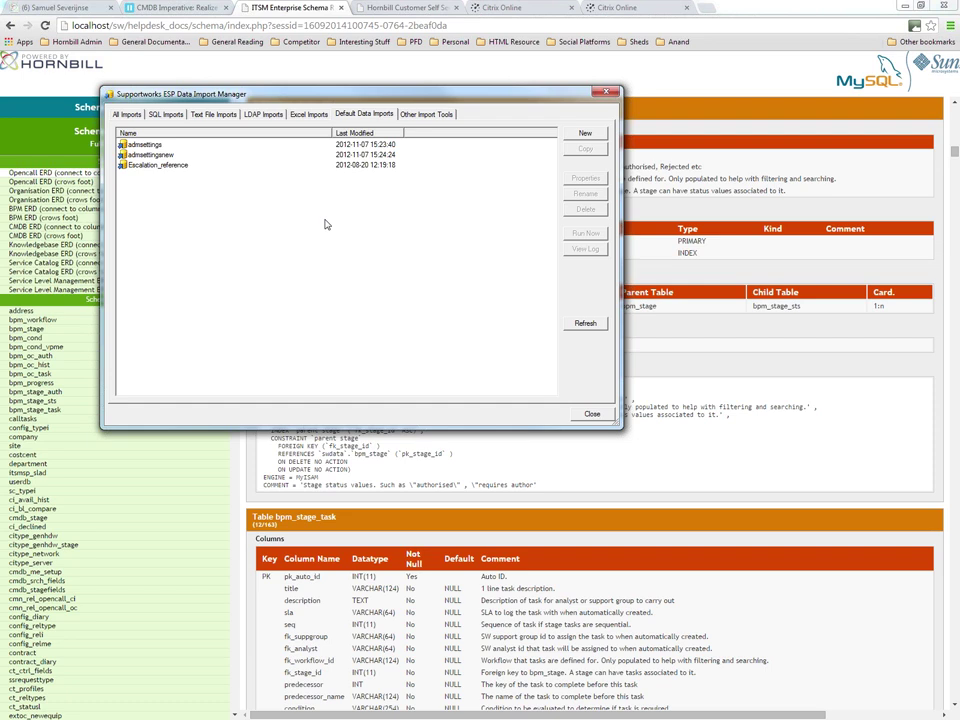
click(425, 114)
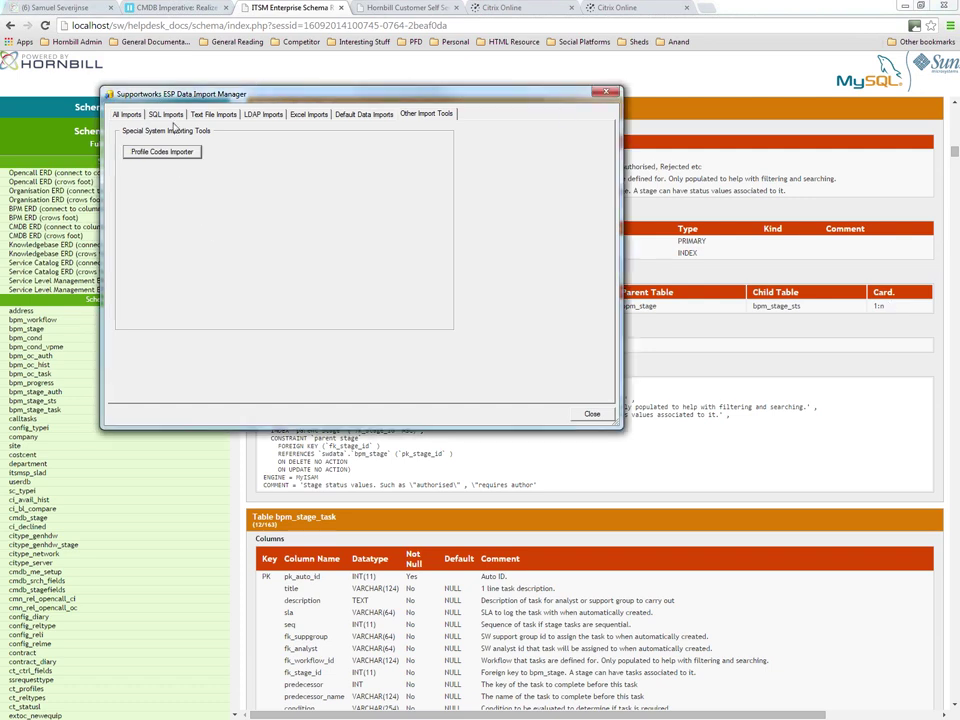
- Open the SQL import "SCCM_view_cmdb_stage_import non L", inspect its ad-hoc query, and query sample records to preview the column values
click(168, 114)
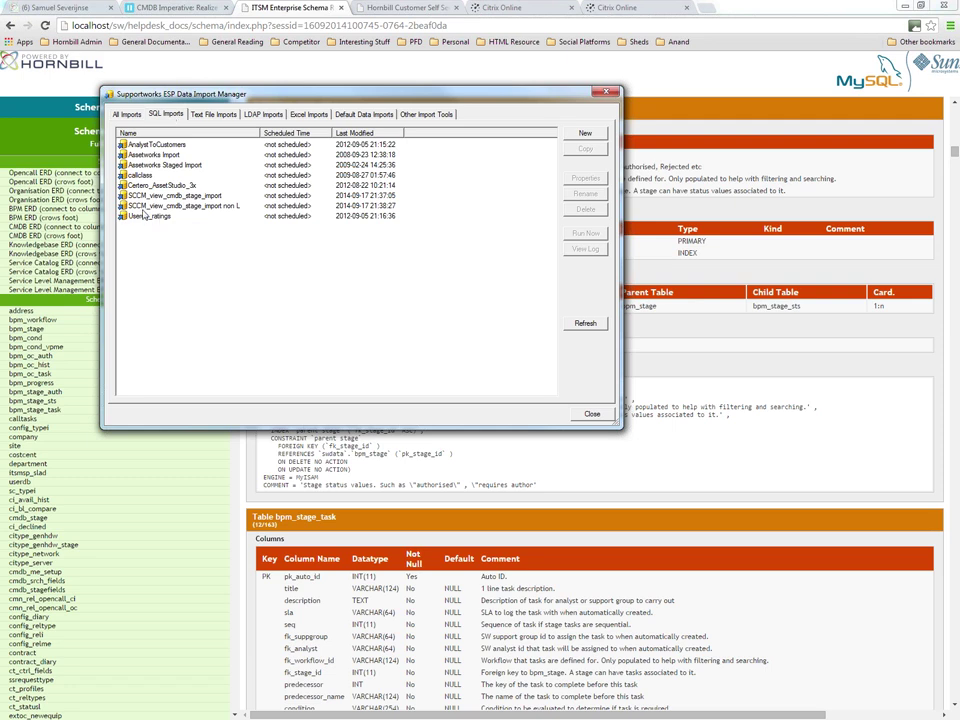
click(168, 205)
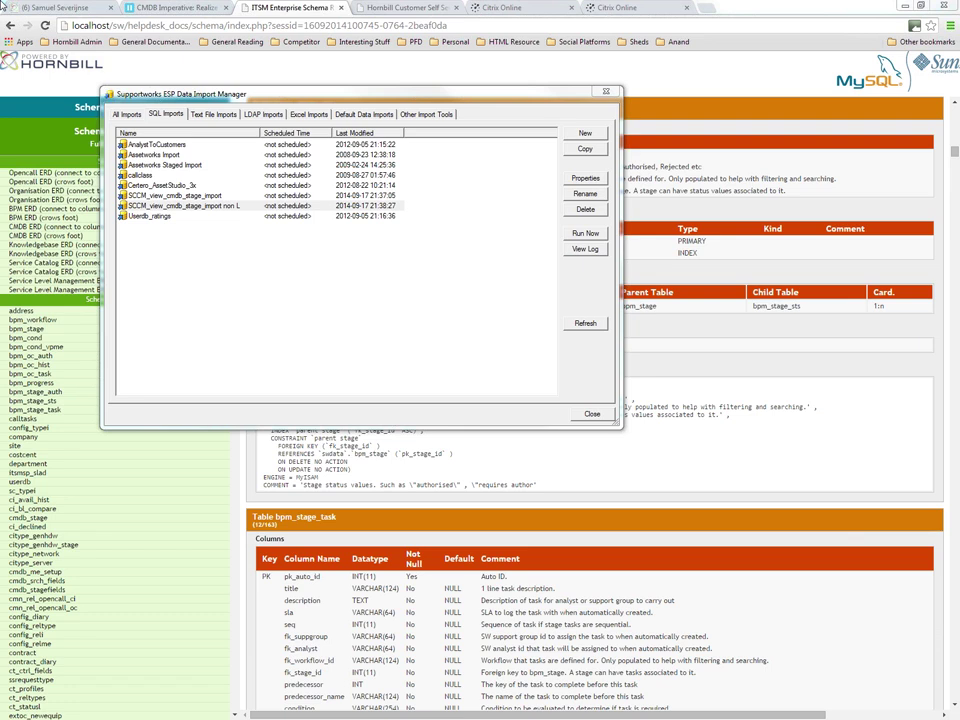
drag(943, 191, 286, 57)
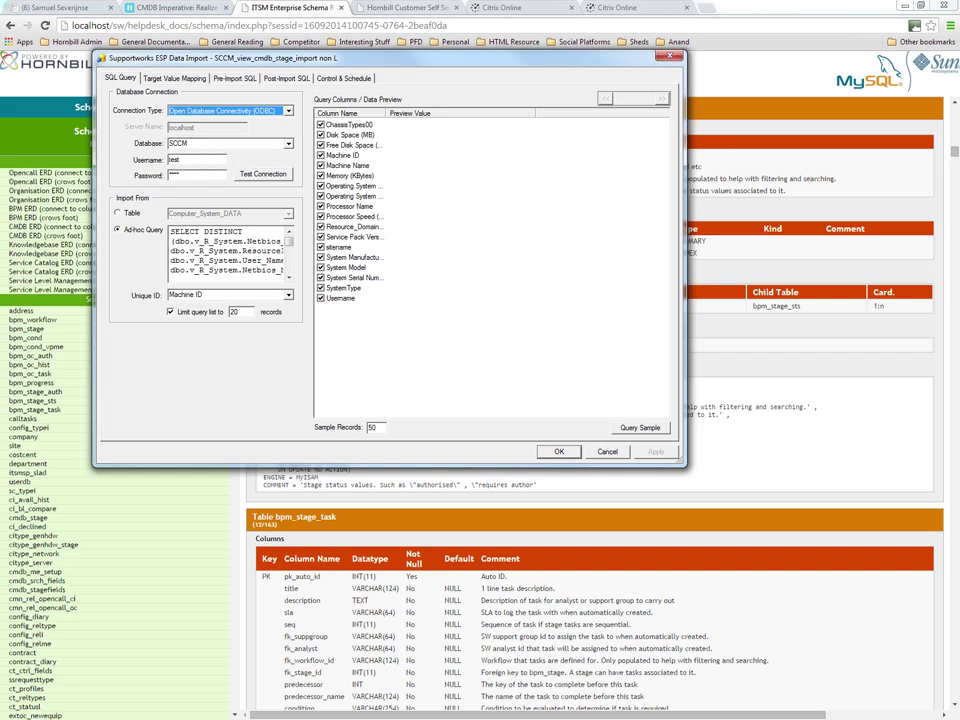
drag(171, 231, 222, 240)
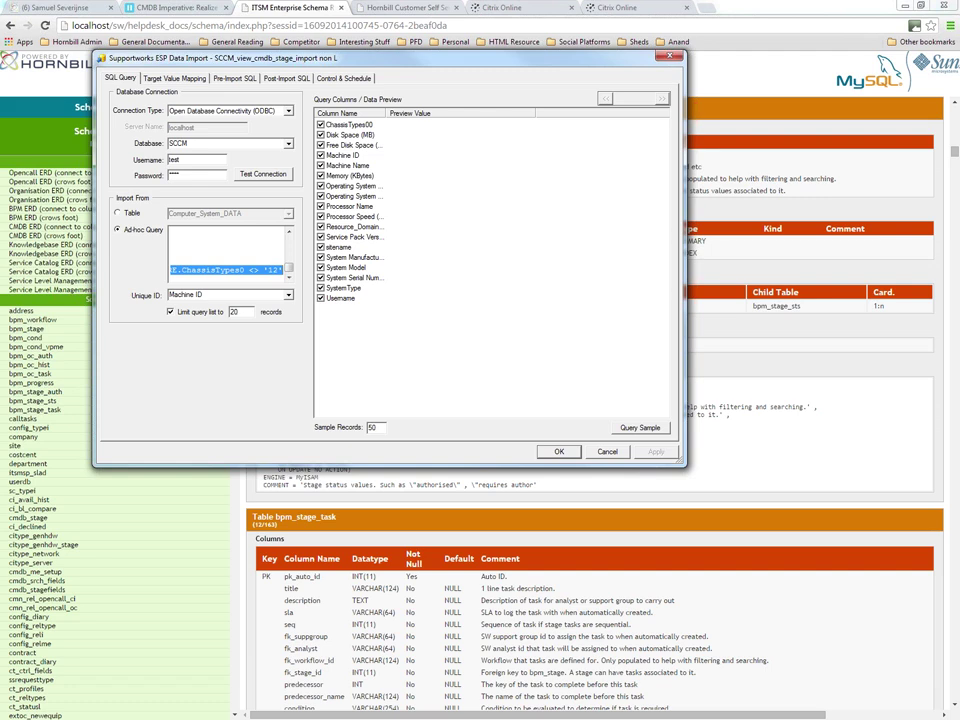
click(627, 427)
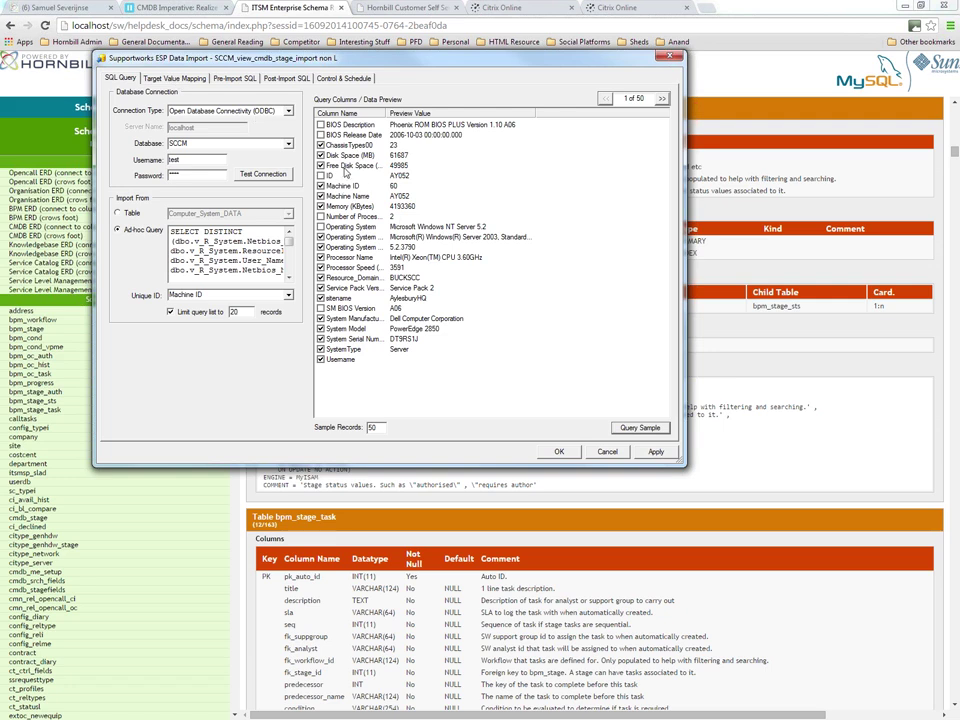
- View the target value mapping for ck_config_item and the list of source columns that can be inserted, leaving the mapping as is
click(168, 79)
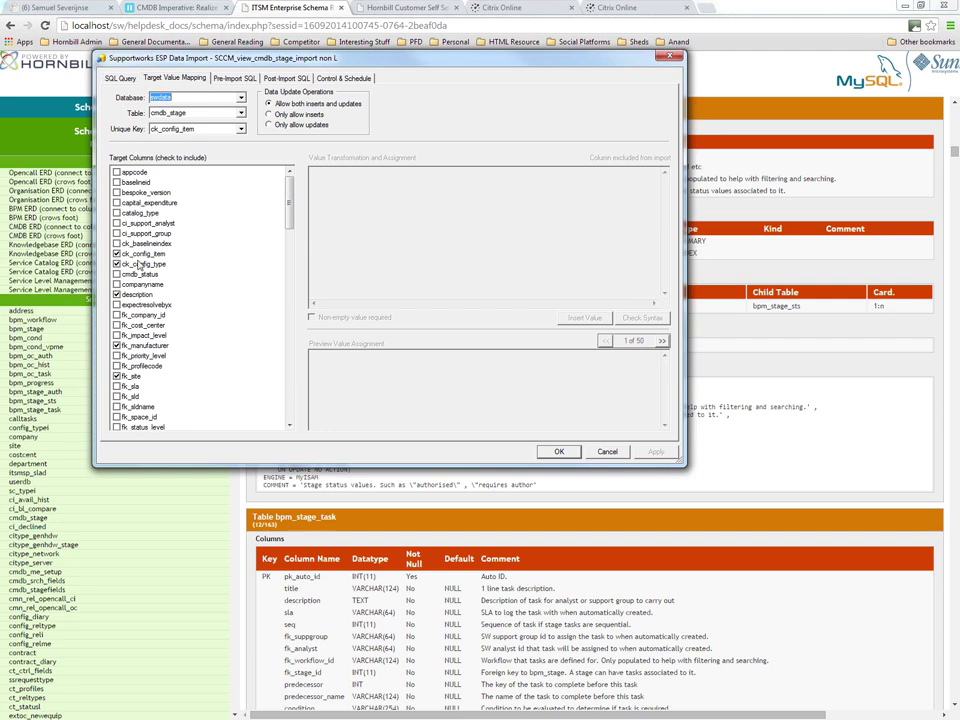
click(125, 256)
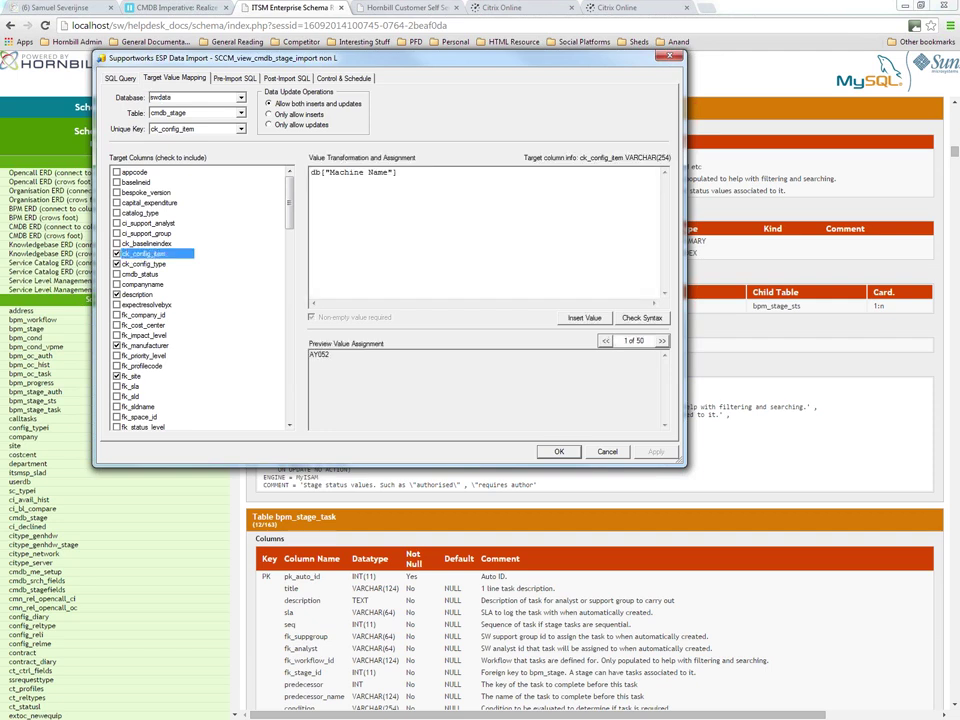
key(Tab)
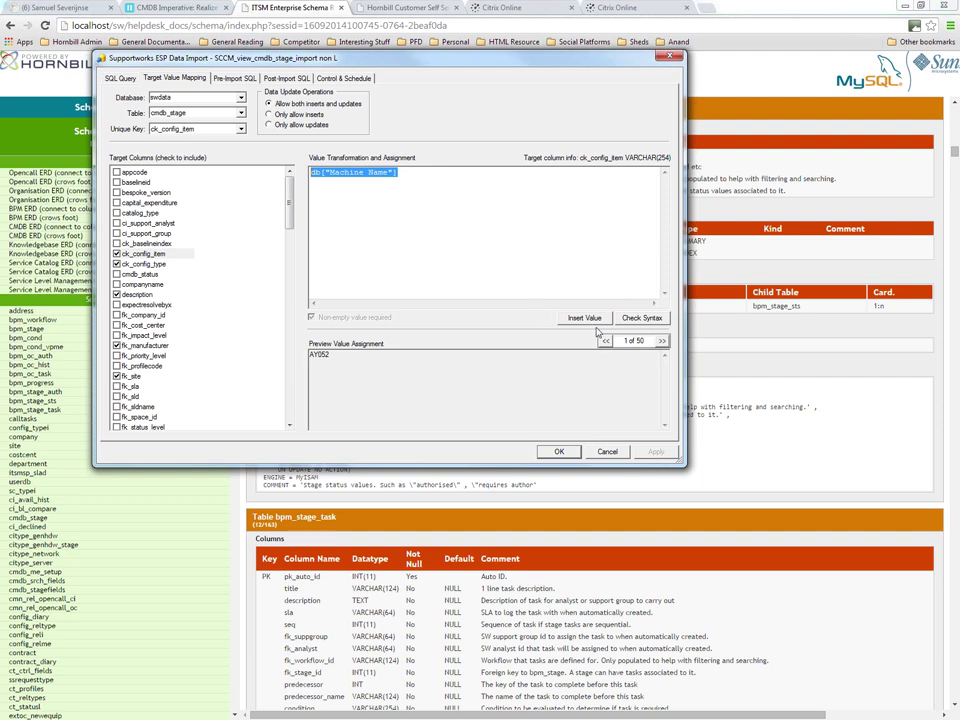
click(584, 317)
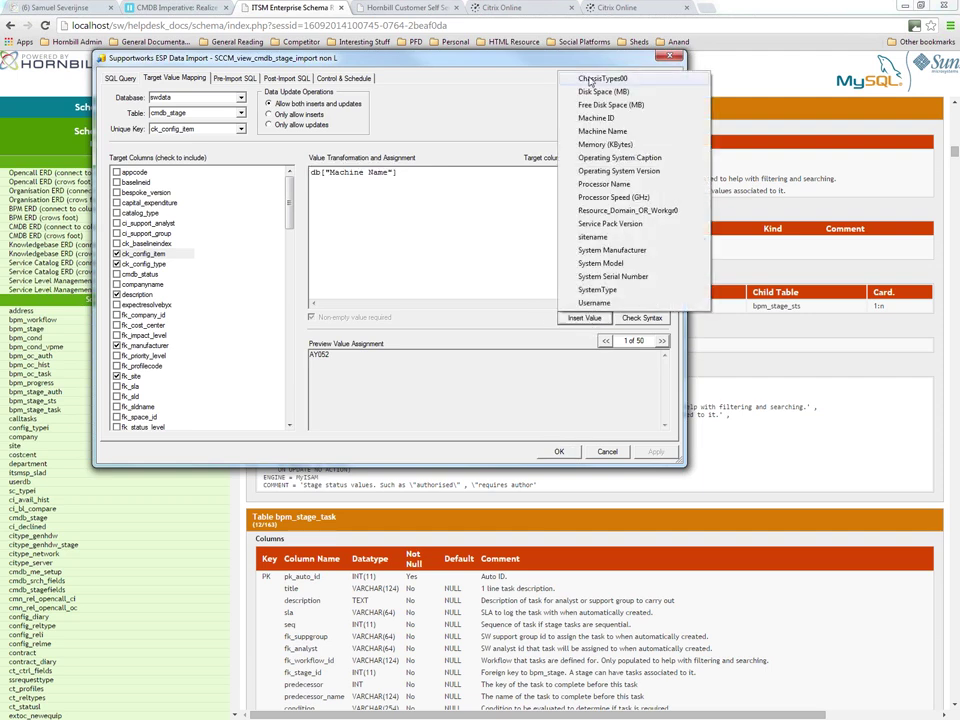
key(Escape)
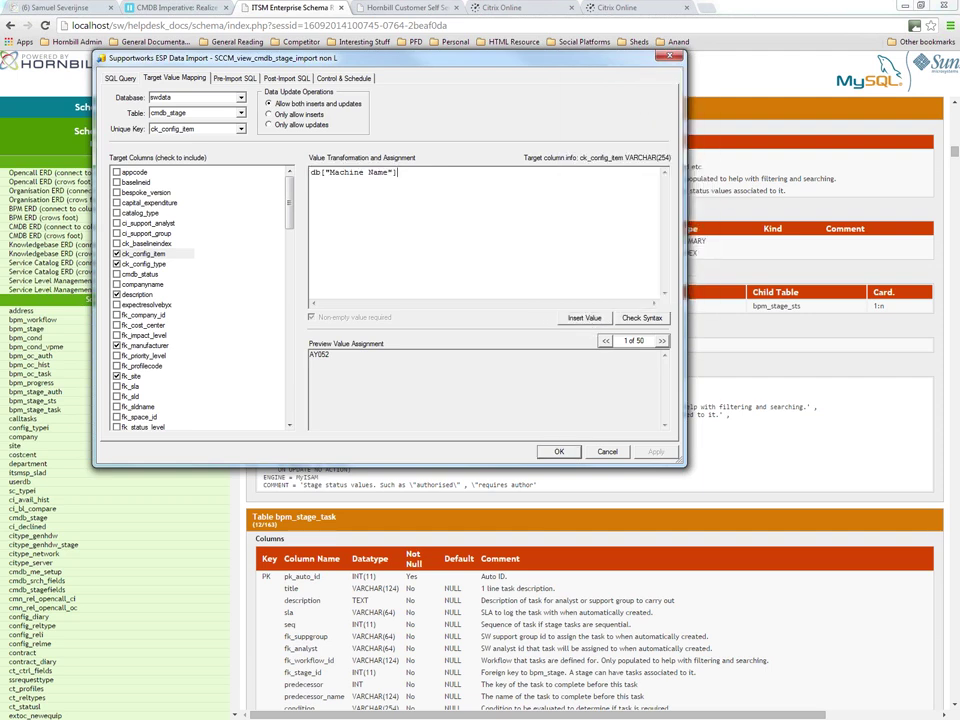
- Examine how the ck_config_type mapping assigns types from chassis type cases, and look through the remaining target columns
click(141, 265)
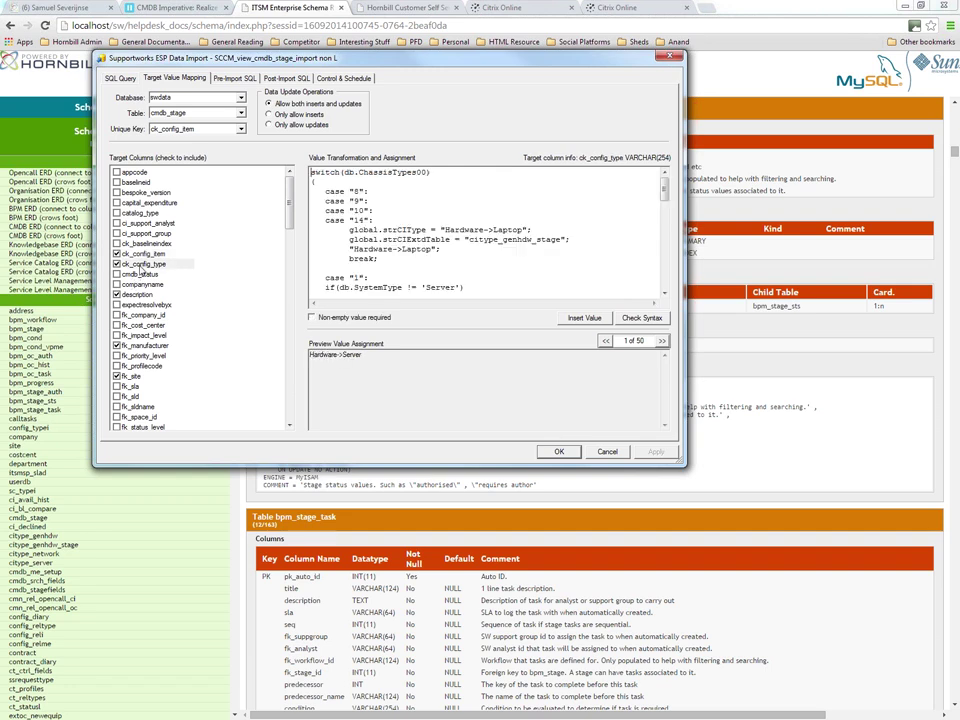
click(140, 266)
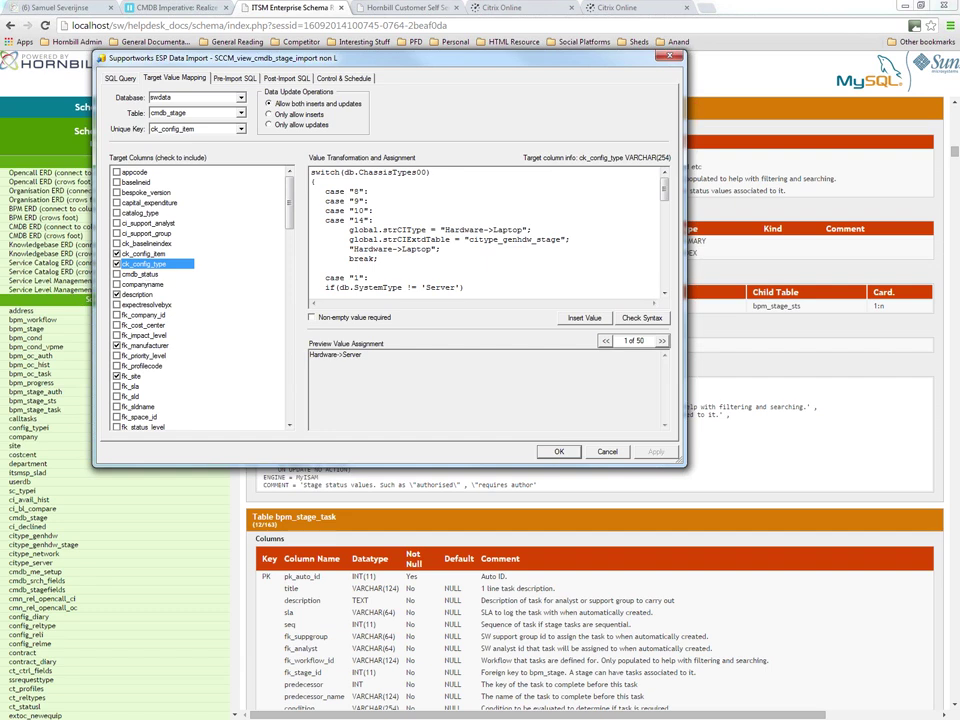
click(232, 128)
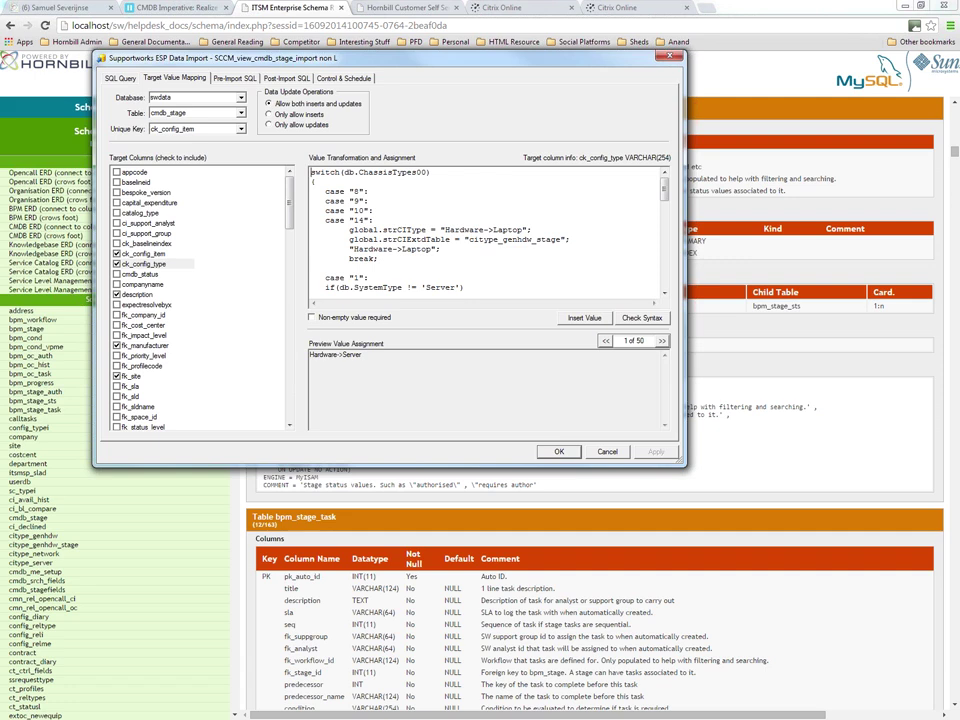
drag(353, 191, 370, 220)
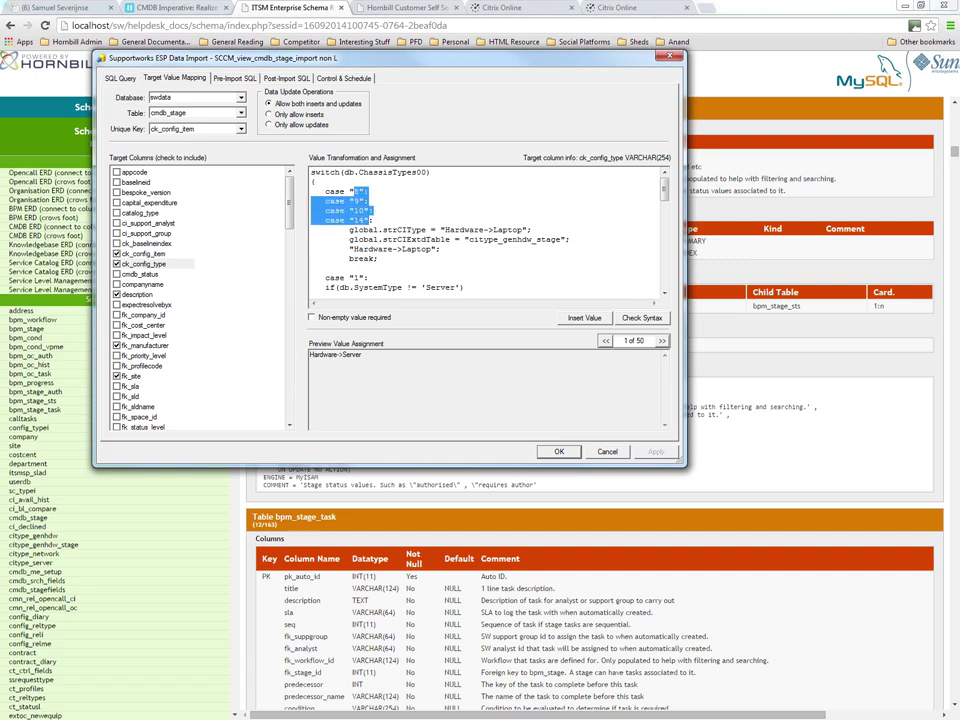
click(313, 191)
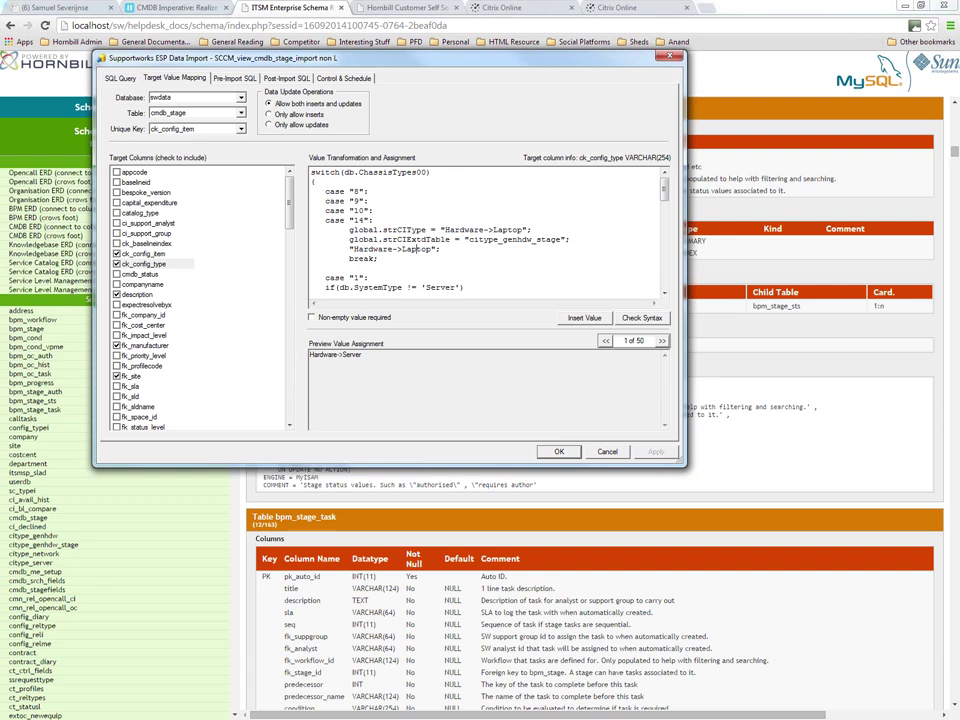
double_click(404, 248)
drag(288, 198, 288, 380)
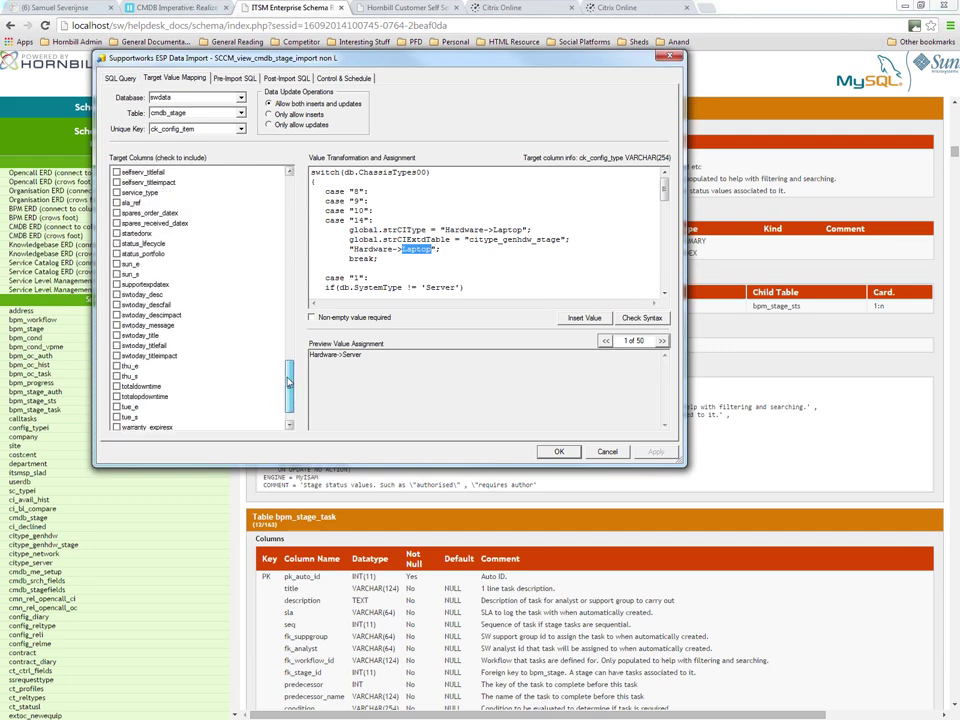
- Open the import's post-transform script and enlarge the JavaScript editor window to show more of the code
click(343, 78)
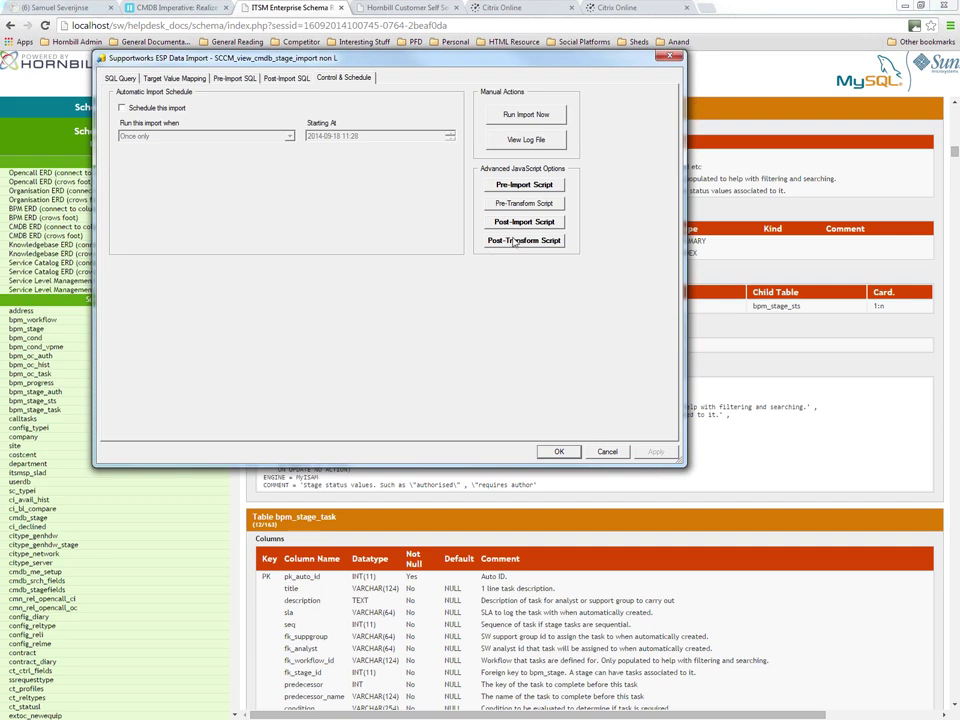
click(514, 241)
drag(370, 124, 247, 35)
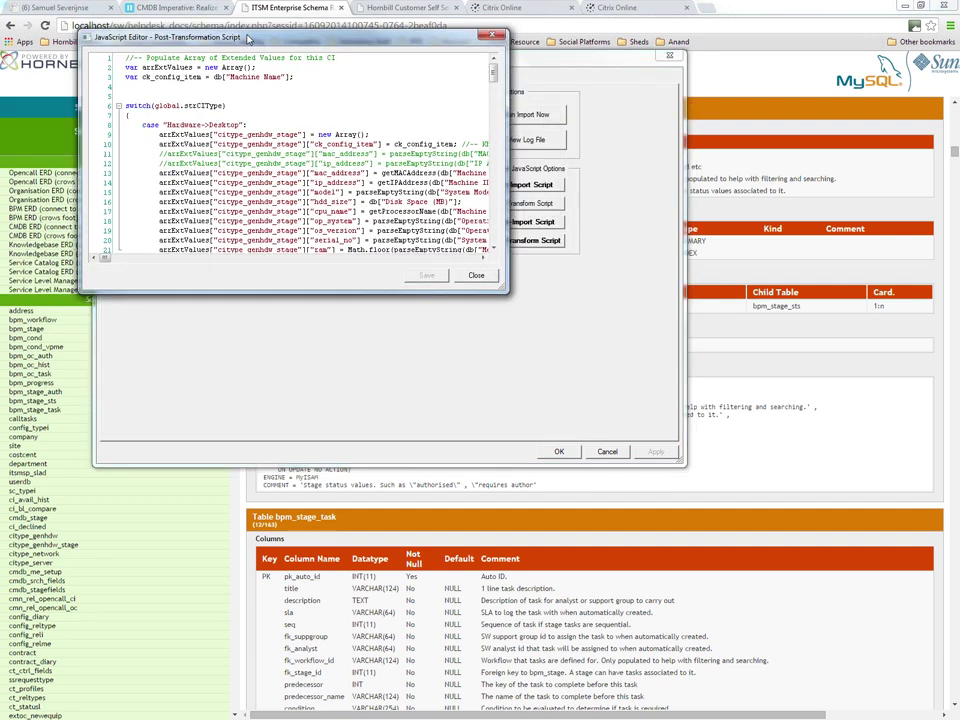
drag(518, 317, 802, 662)
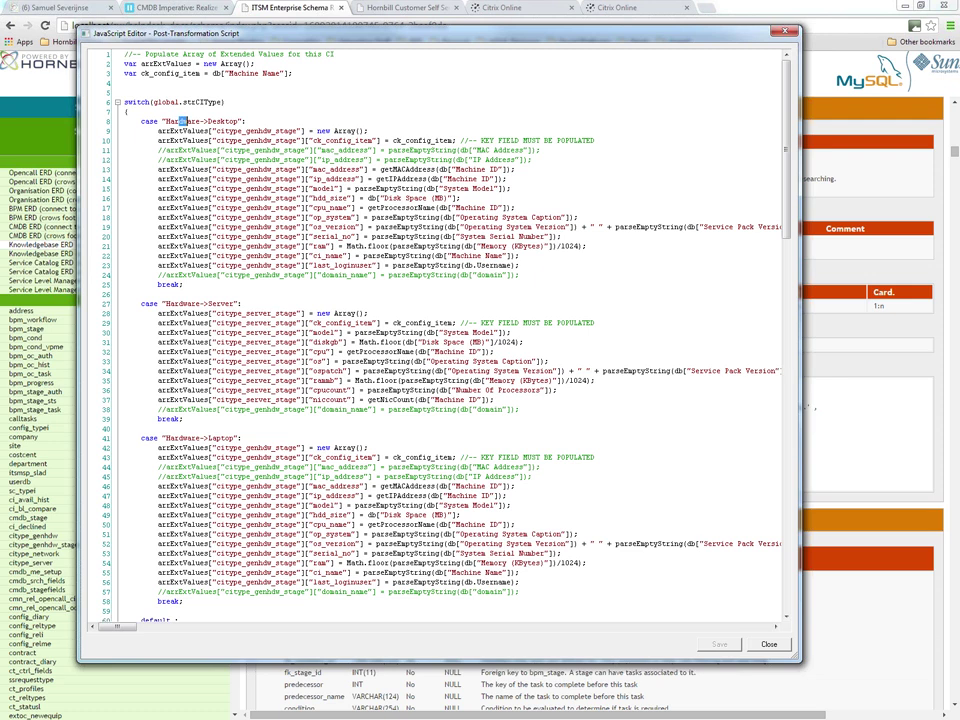
- Examine the post-transformation script's field assignments per hardware type and its functions for updating and creating extended records
drag(125, 111, 179, 121)
click(153, 228)
click(190, 335)
scroll(253, 448, down, 1)
scroll(253, 438, down, 1)
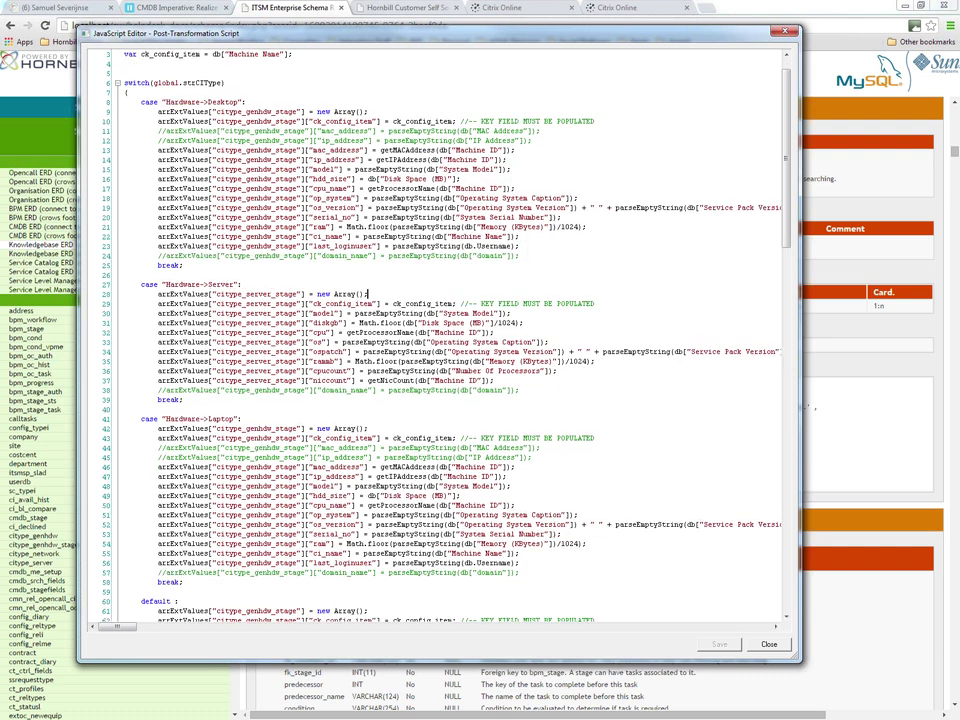
scroll(253, 438, down, 15)
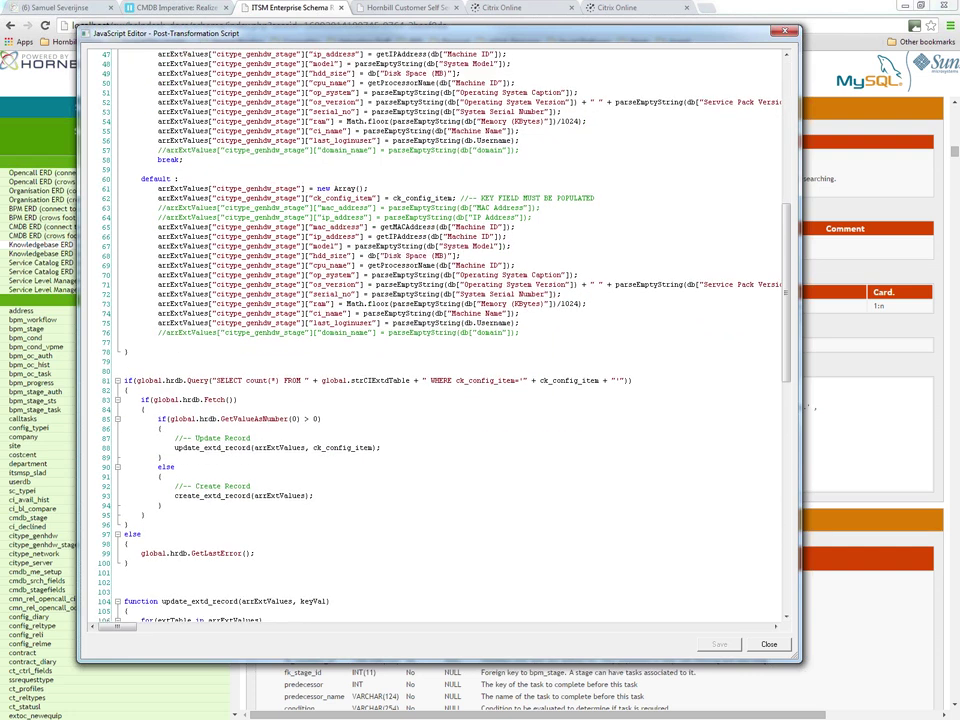
scroll(253, 438, down, 9)
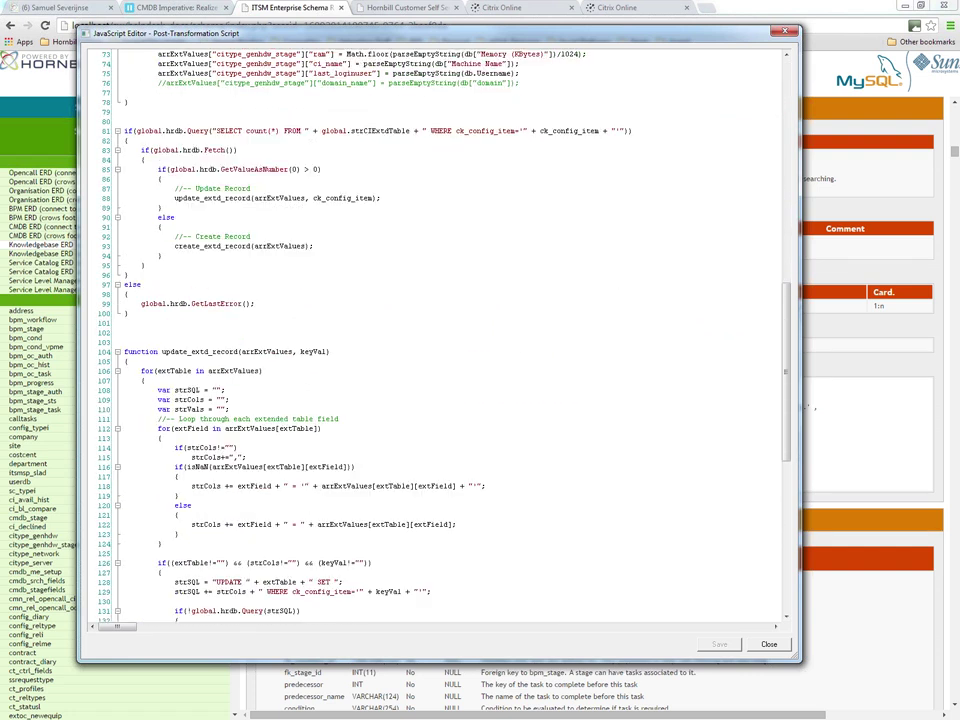
scroll(184, 332, down, 1)
scroll(184, 332, down, 12)
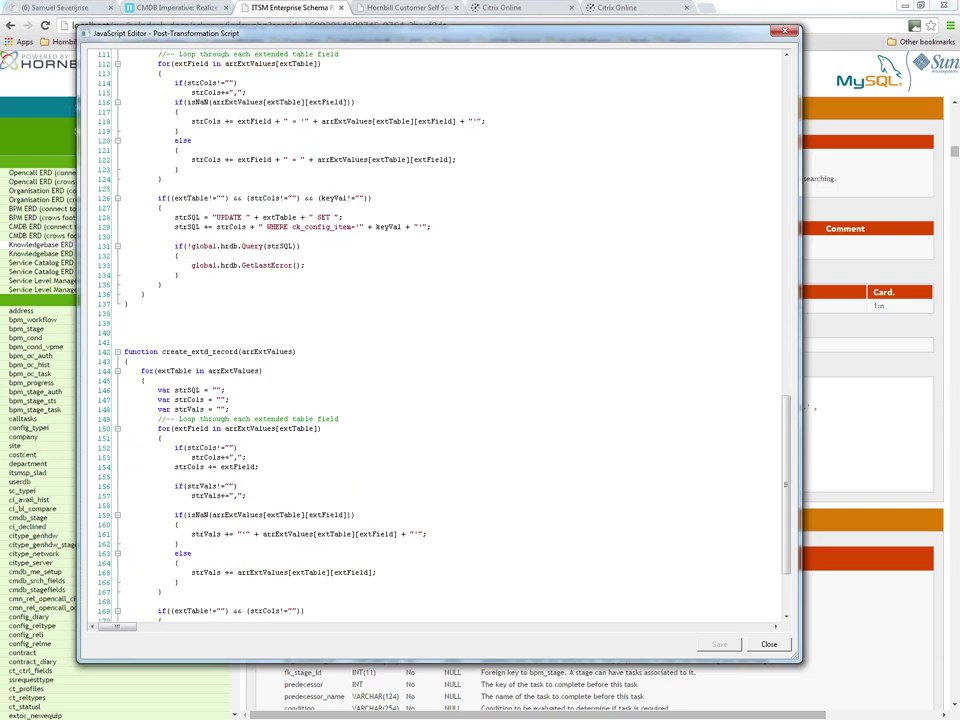
- Read the rest of the create_extd_record function, and close the script editor and the SCCM import's properties
scroll(435, 330, down, 4)
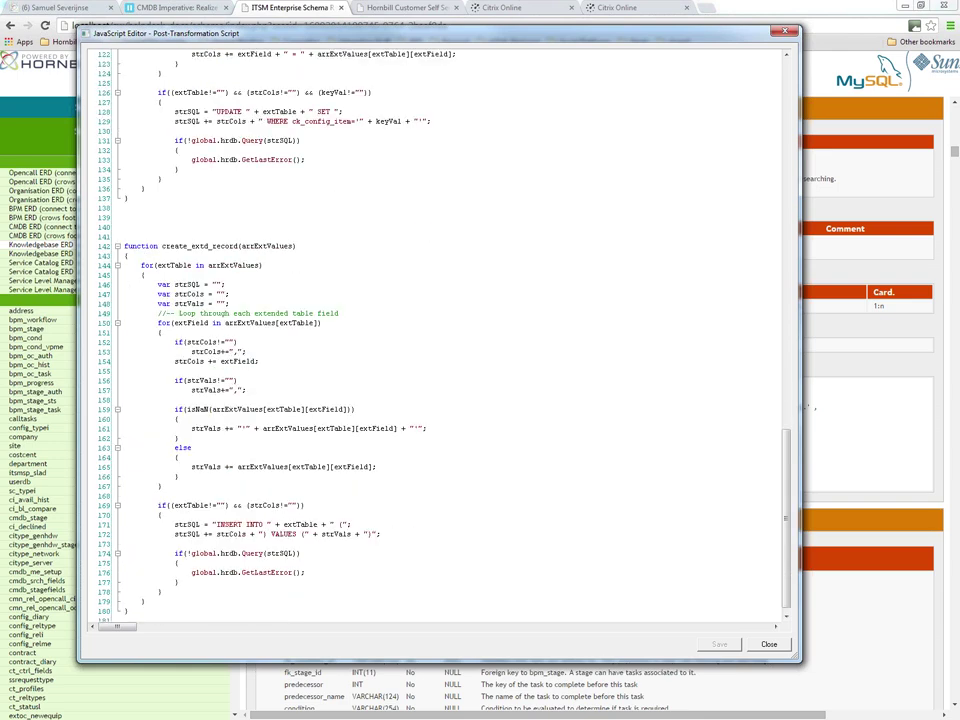
click(776, 648)
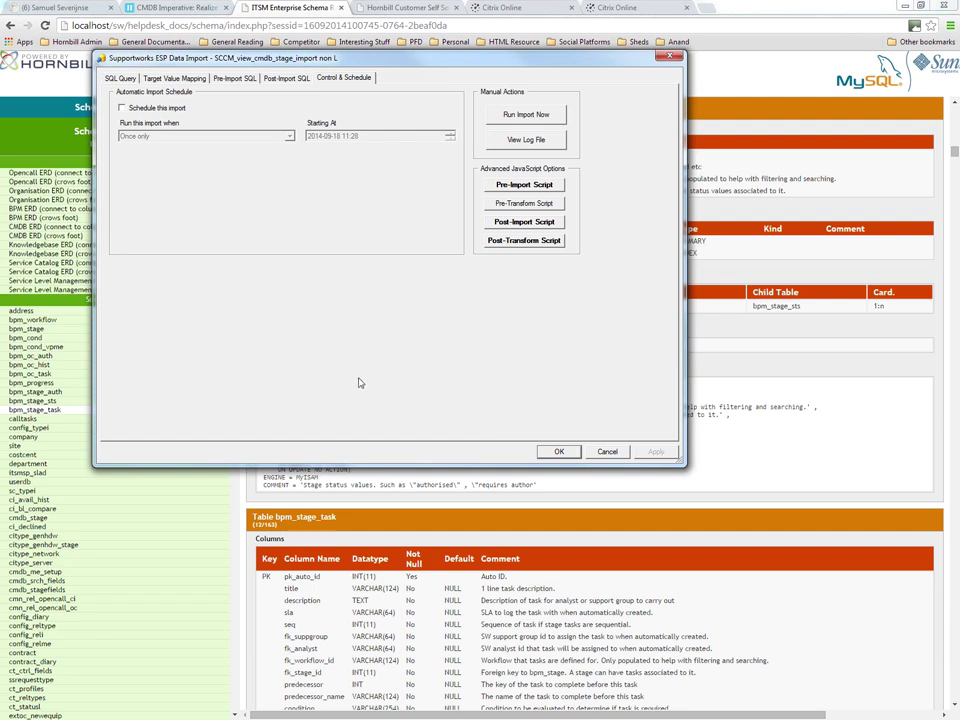
click(557, 452)
- List the text file imports and look through the standard company, cmdb_stage and citype stage imports
click(212, 115)
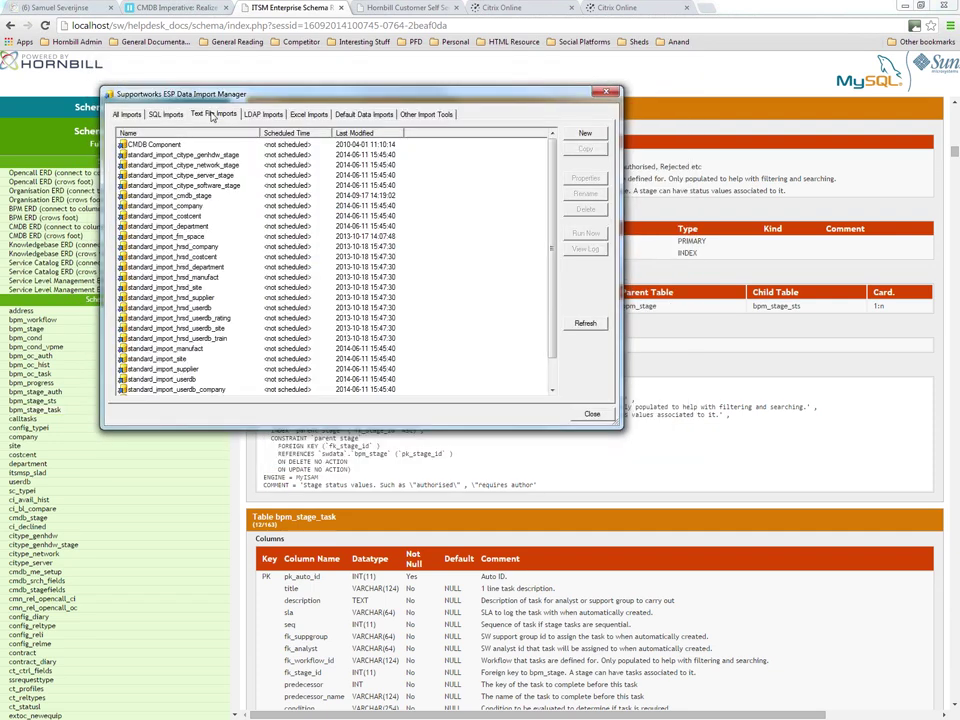
click(178, 206)
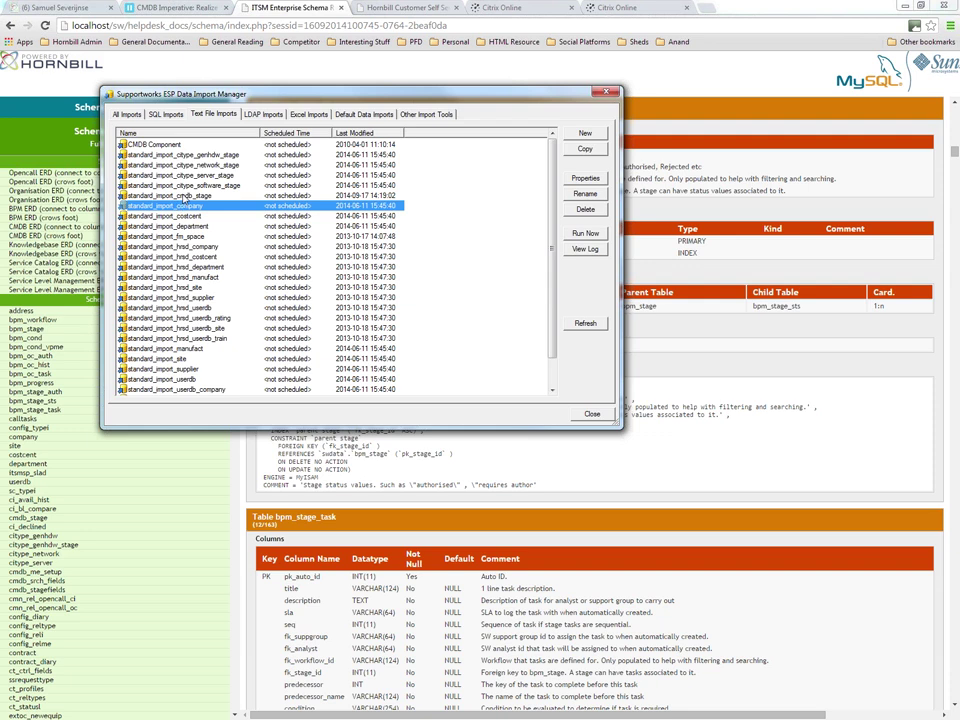
click(182, 196)
click(187, 186)
click(188, 176)
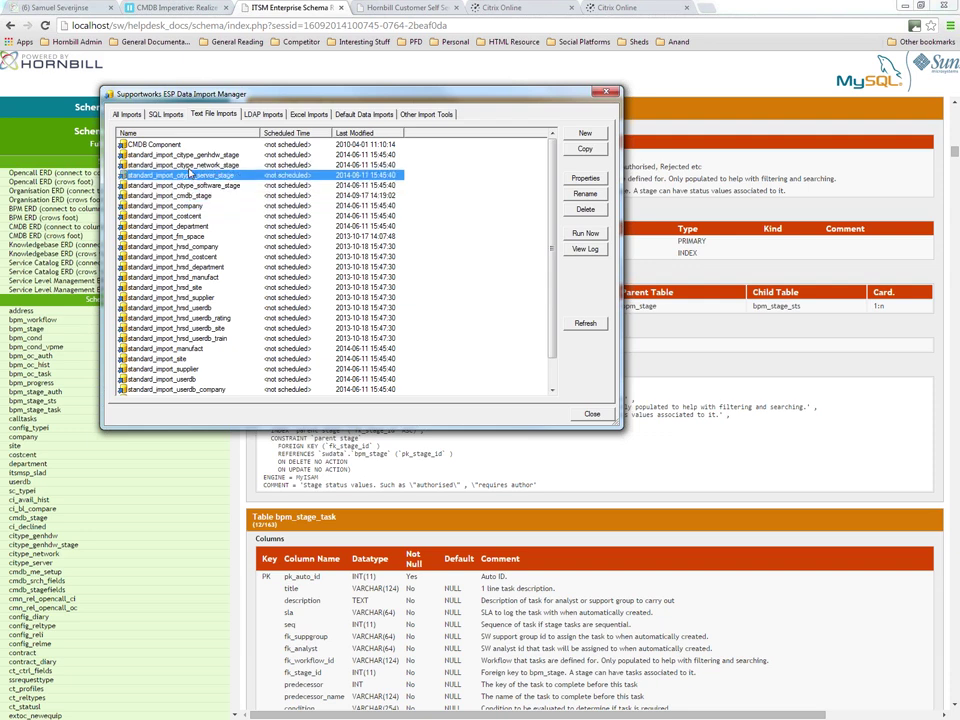
click(189, 166)
click(190, 155)
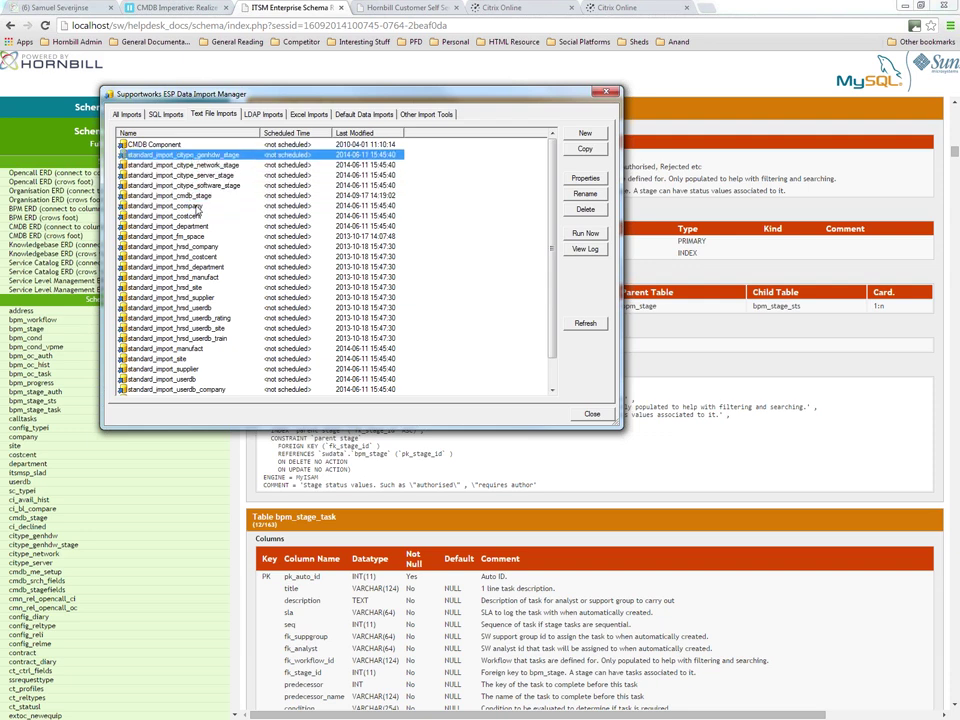
click(172, 196)
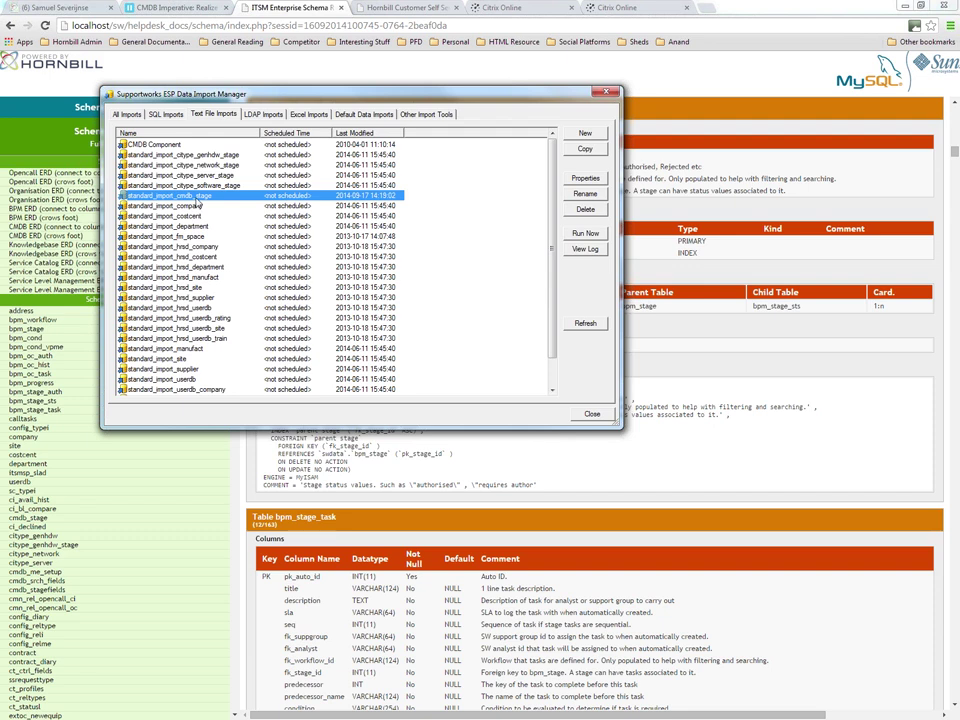
- Open the standard_import_cmdb_stage import and view its CSV load settings, target columns and the ci_support_analyst mapping
double_click(196, 196)
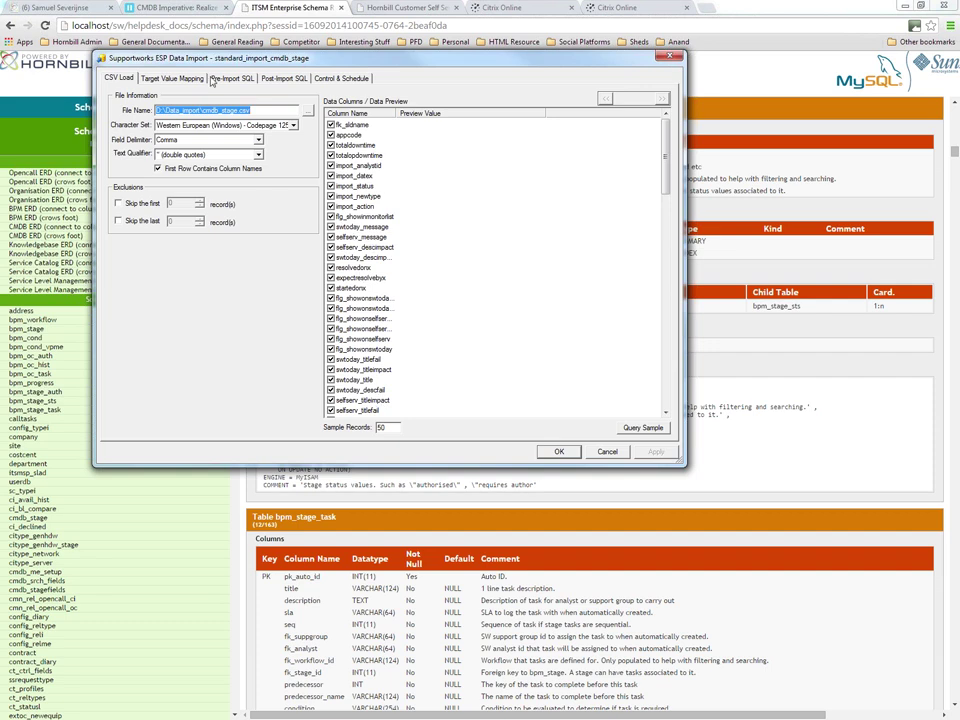
click(187, 80)
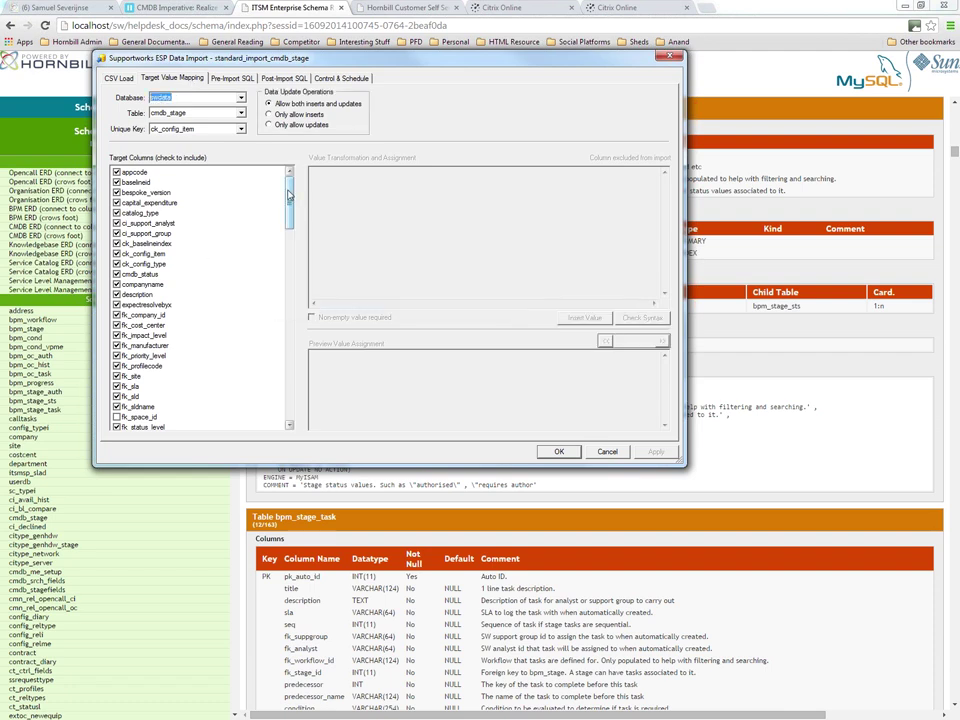
scroll(289, 196, down, 2)
scroll(289, 196, up, 2)
scroll(289, 196, down, 1)
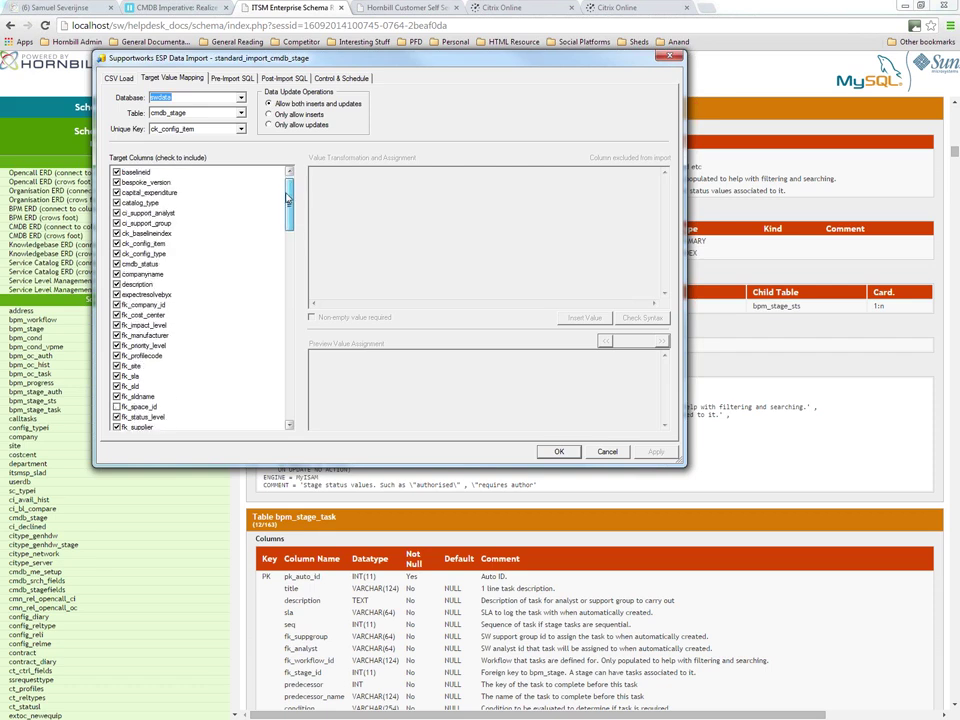
click(159, 214)
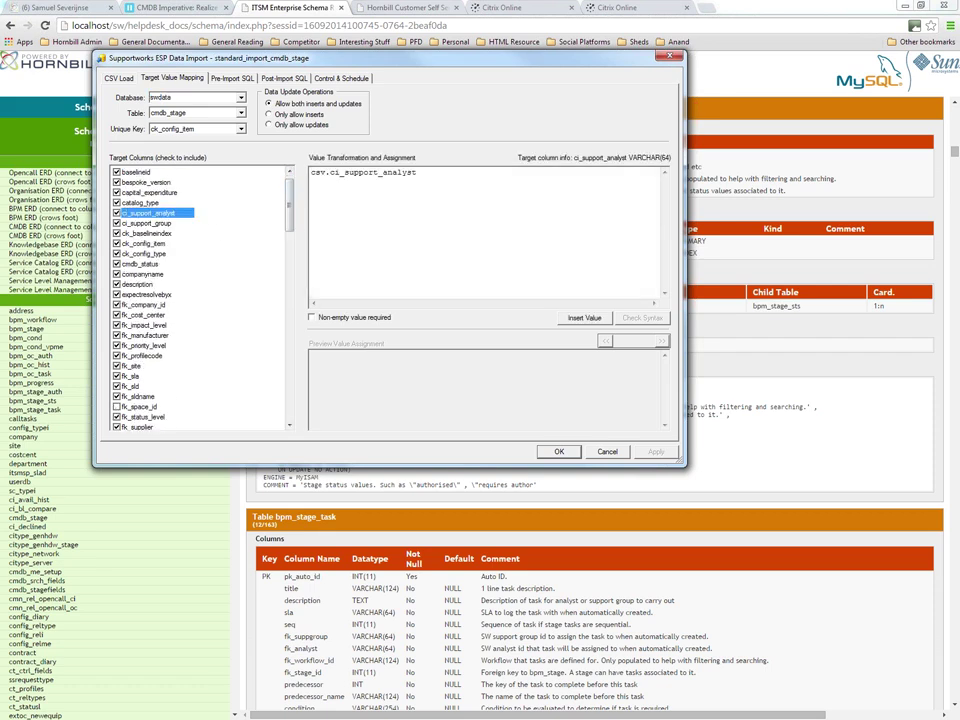
- Review the cmdb_stage import's pre-import and post-import SQL and its control and schedule options, and close its properties
click(234, 79)
click(284, 79)
click(341, 79)
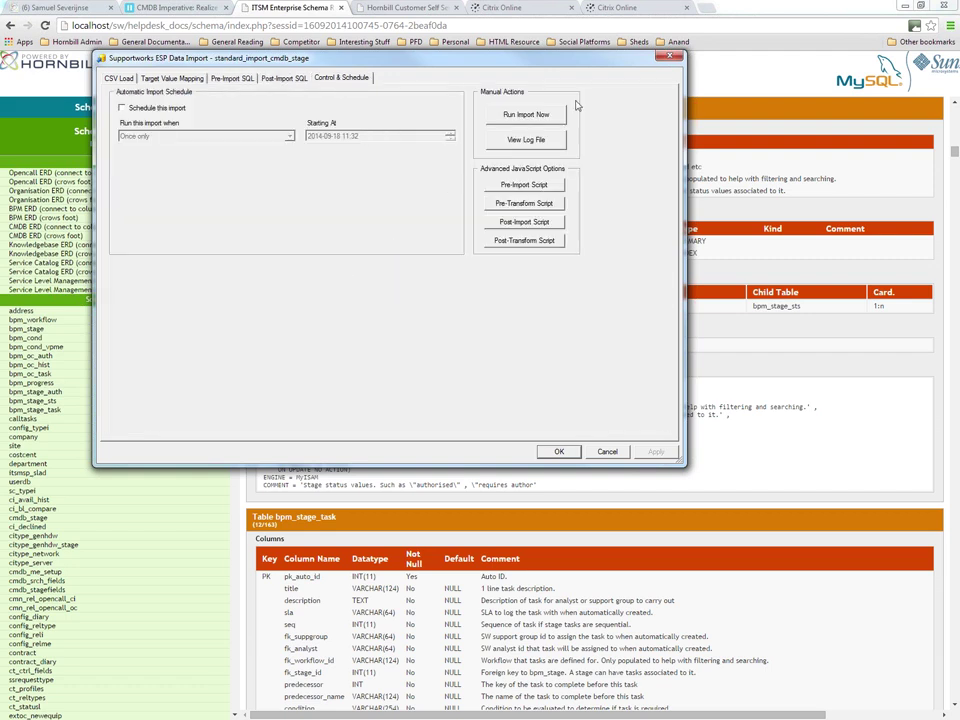
click(668, 56)
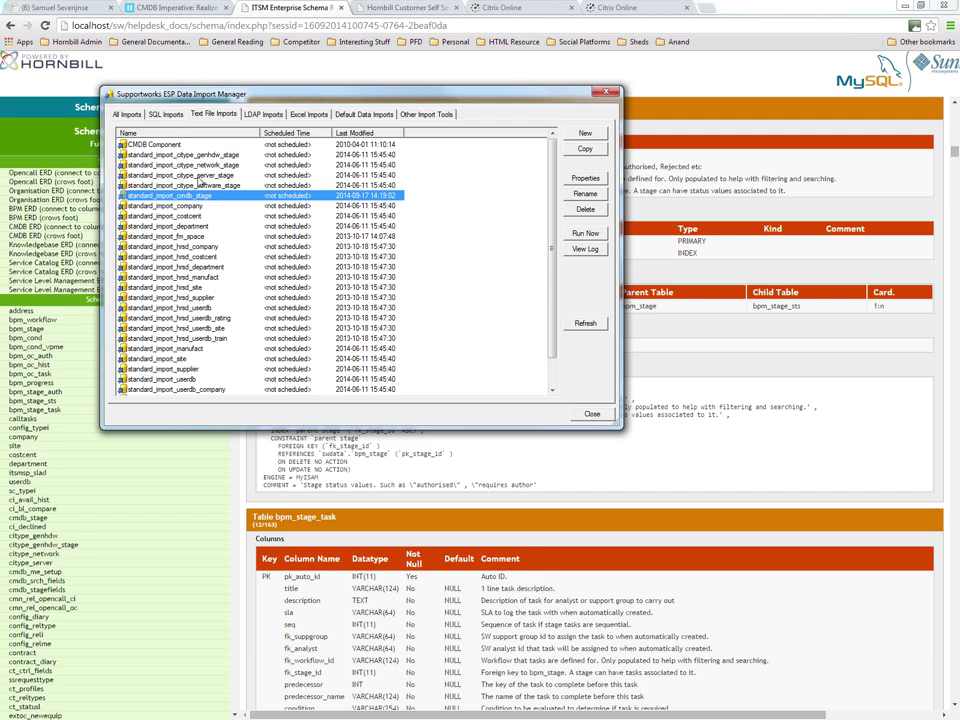
- Look through the citype stage imports, view the CSV columns of standard_import_citype_server_stage, and close the Data Import Manager
click(200, 175)
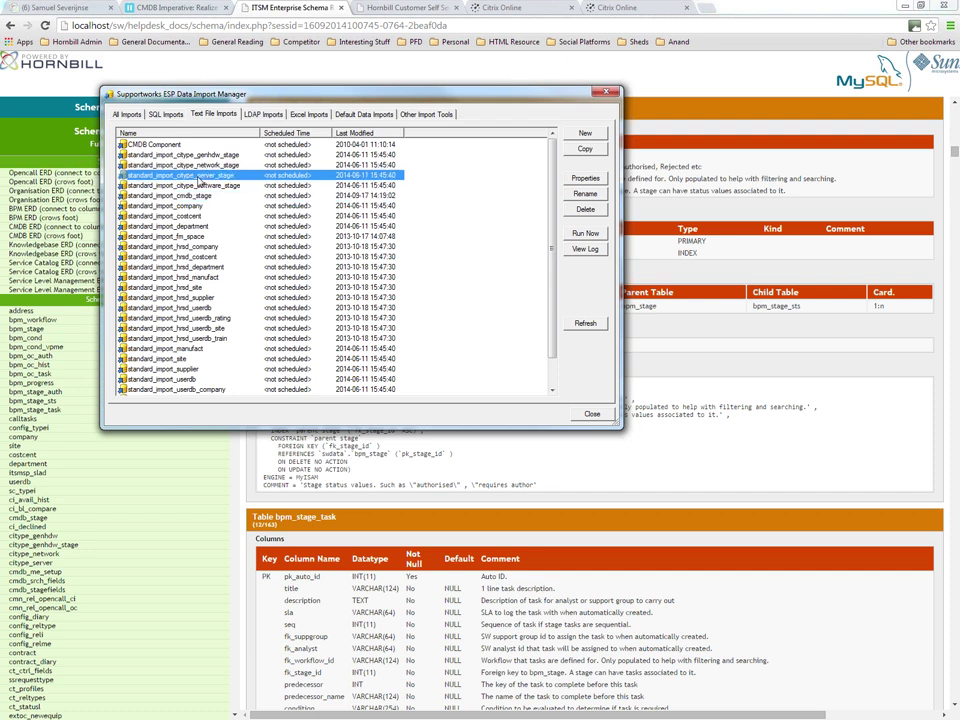
click(208, 157)
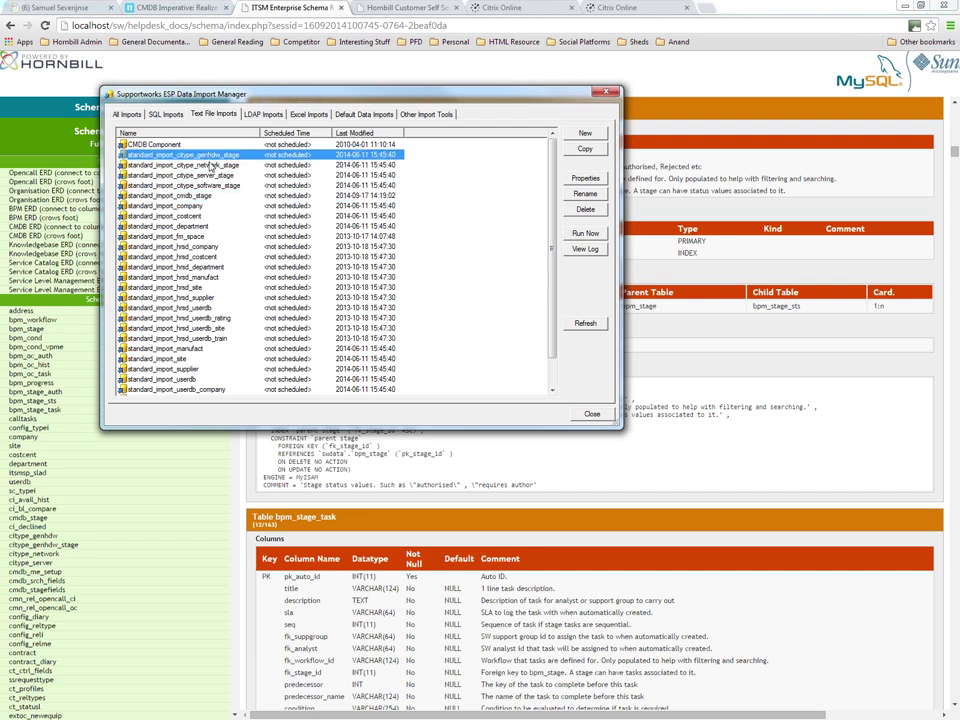
key(Down)
key(Down)
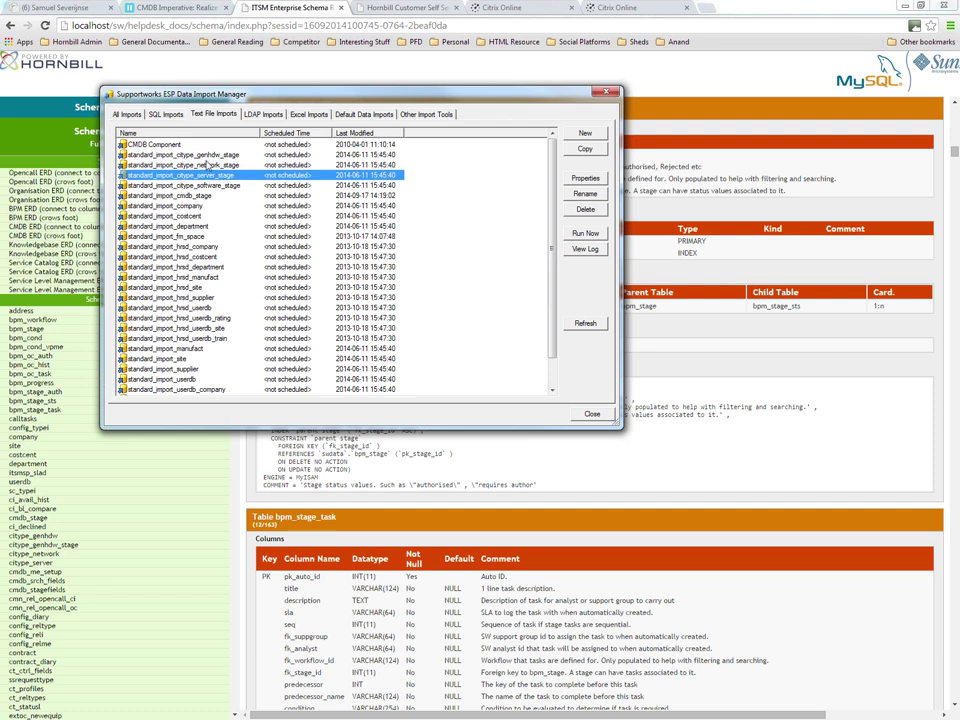
key(Up)
key(Up)
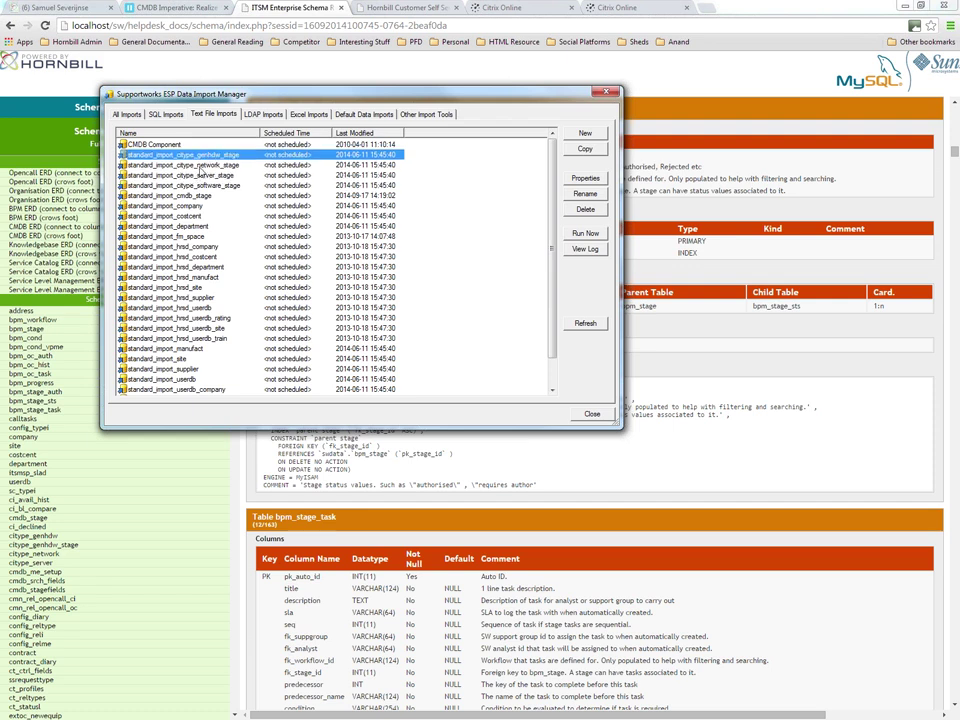
key(Down)
key(Down)
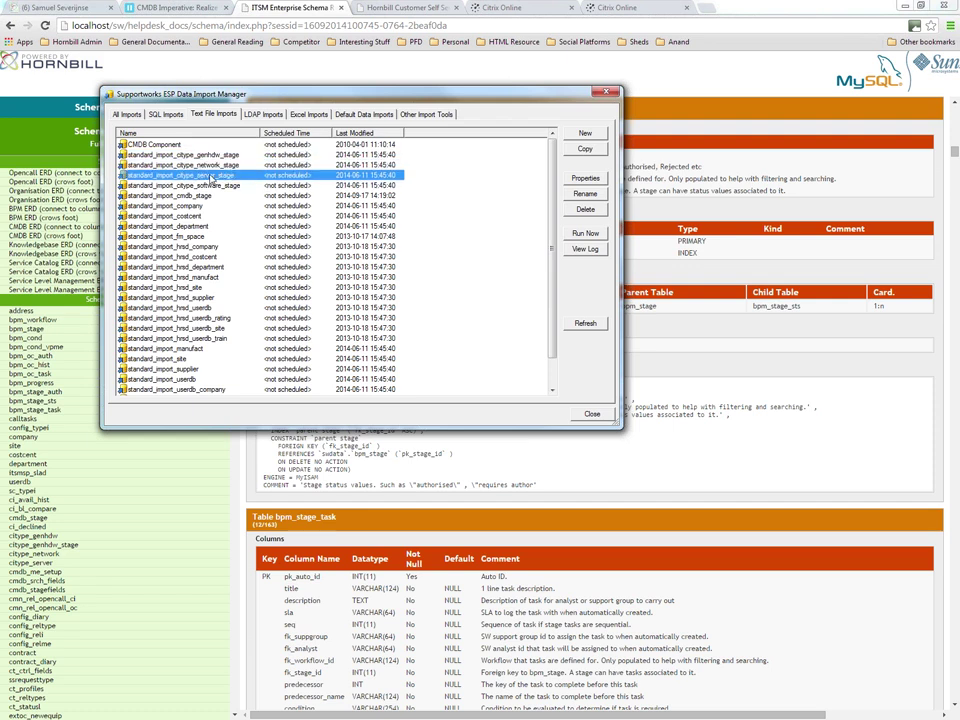
double_click(211, 178)
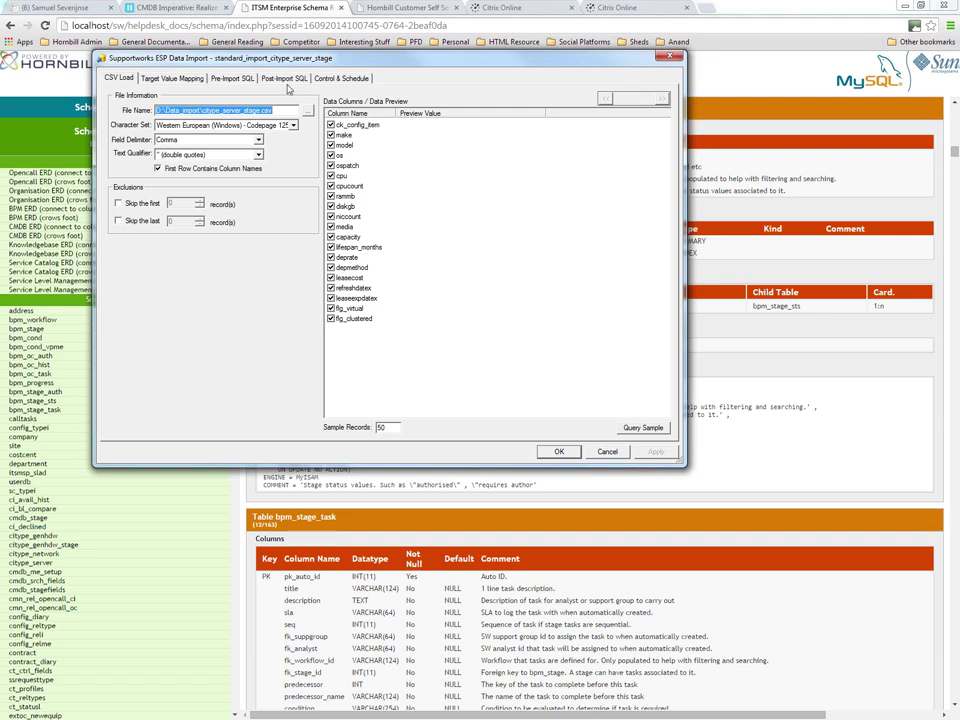
click(670, 58)
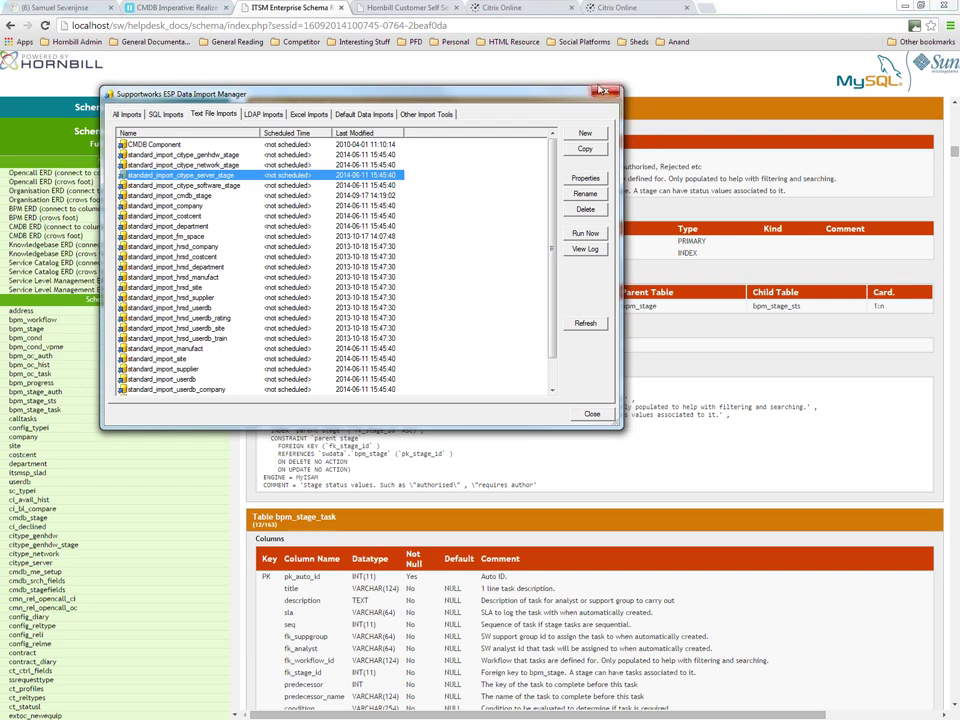
click(606, 94)
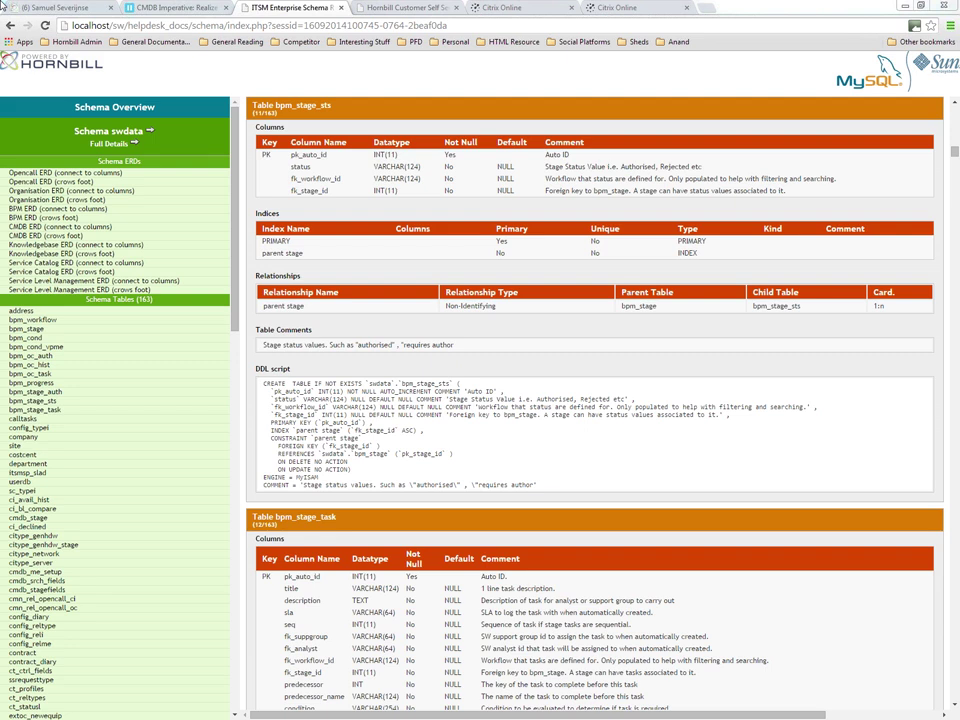
key(alt+Tab)
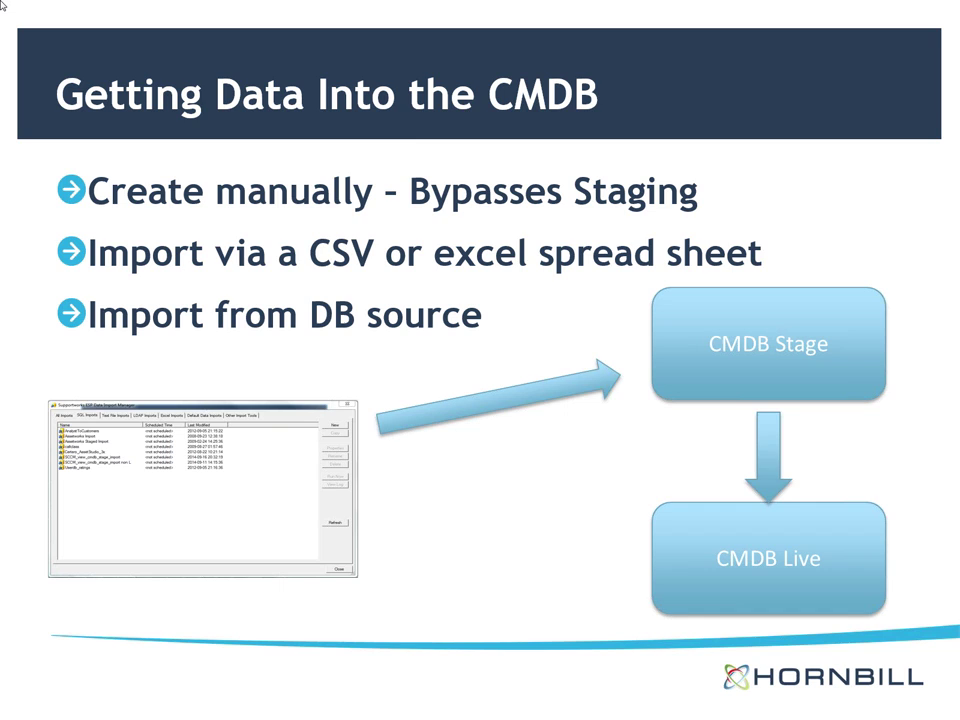
key(Right)
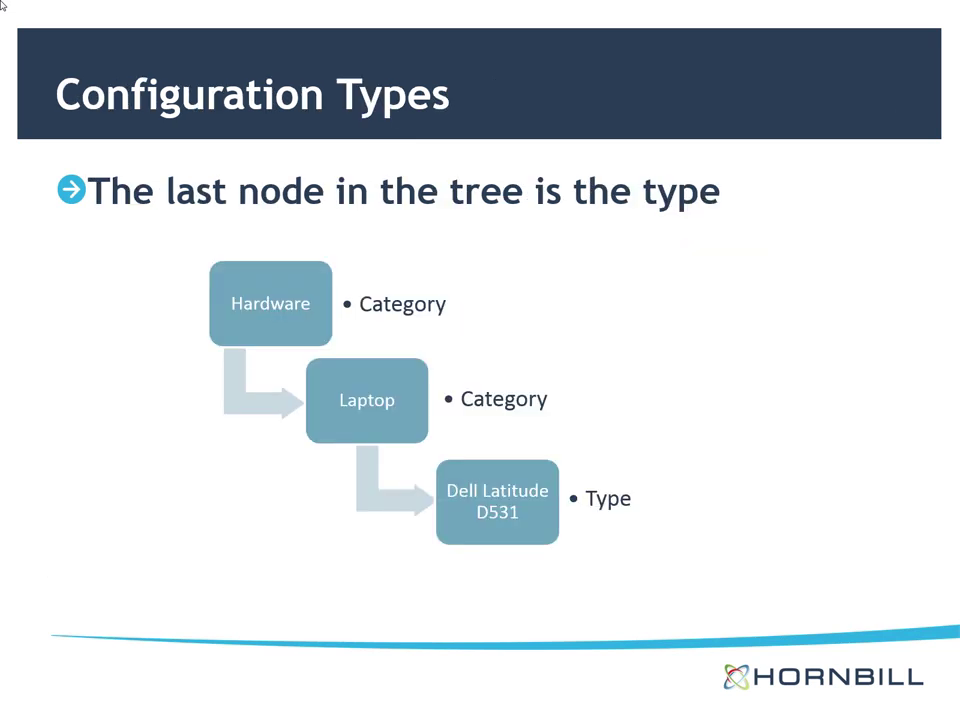
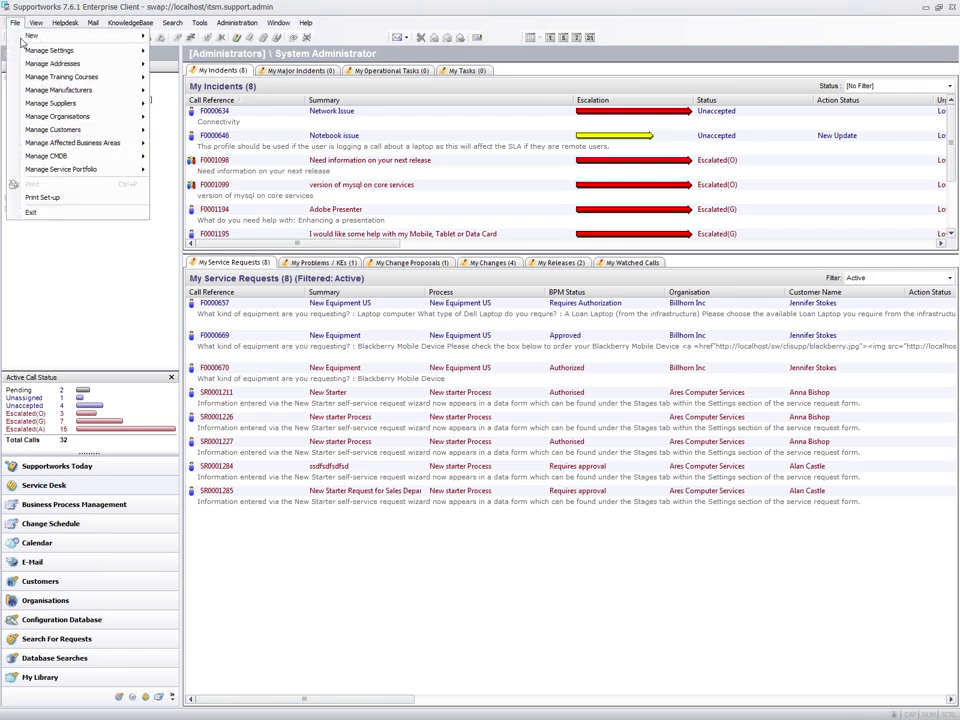
- In the Supportworks client, open the CMDB categories and configuration types and go through the top-level categories from Elevator to HVAC
mouse_move(47, 156)
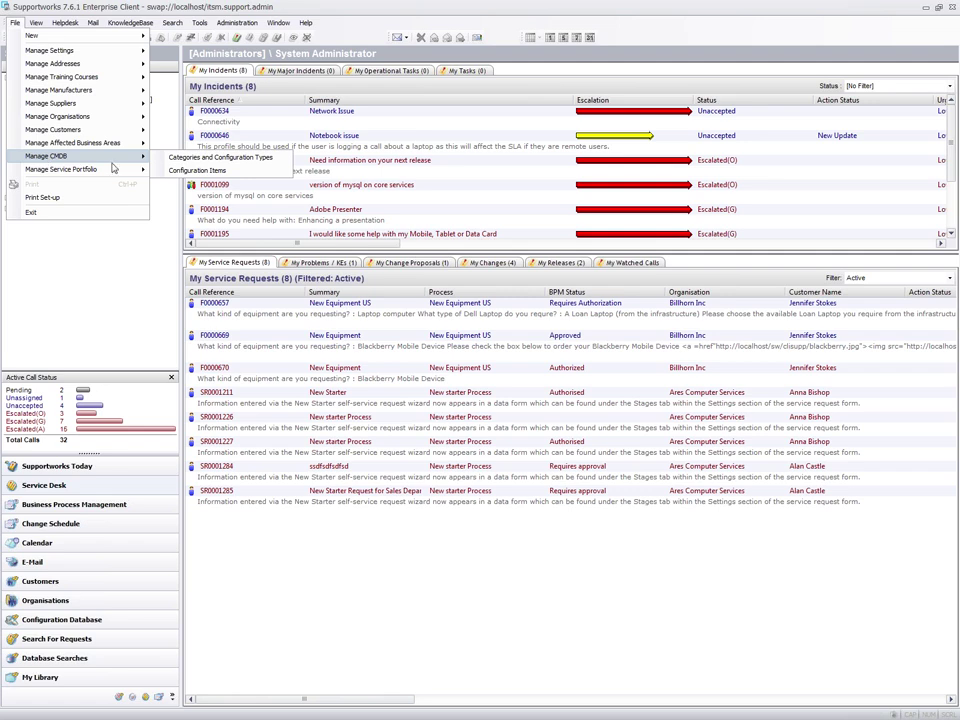
click(206, 158)
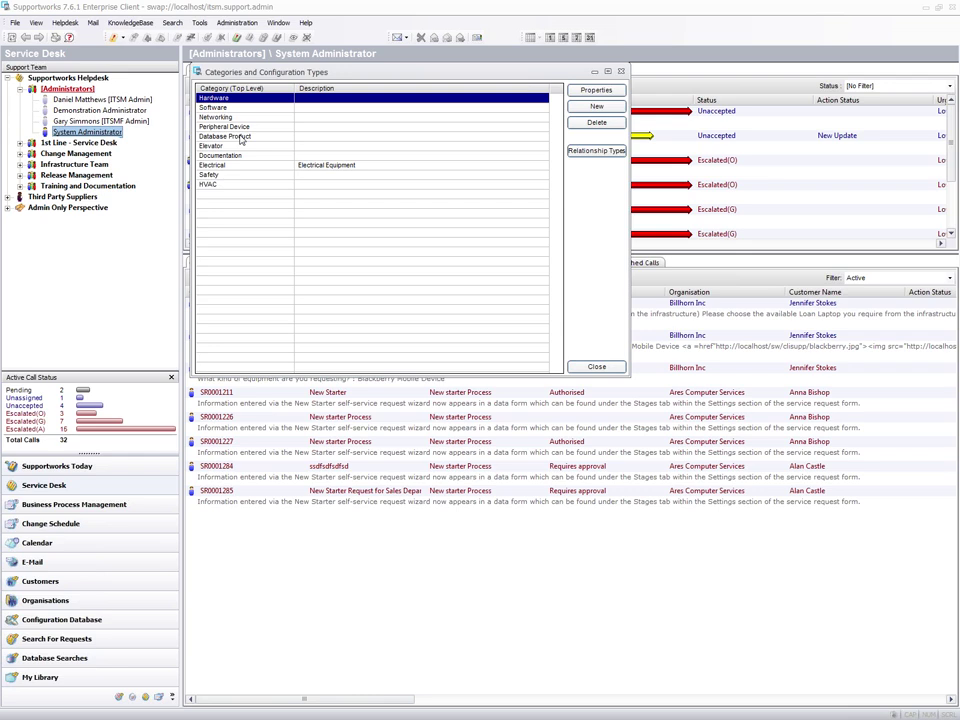
click(234, 148)
click(231, 157)
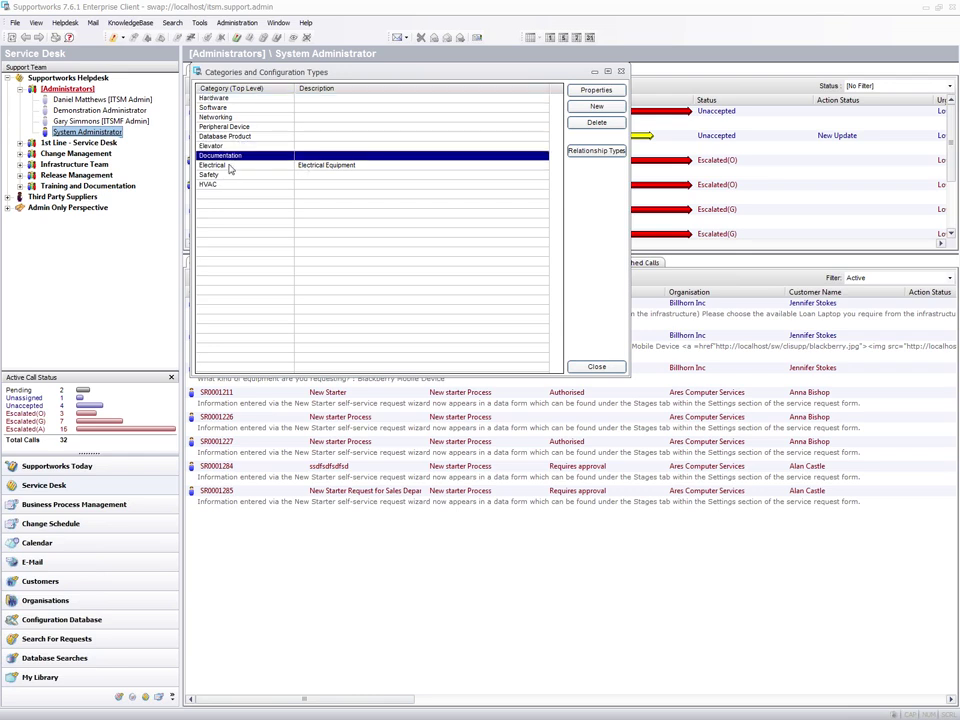
click(229, 167)
click(226, 175)
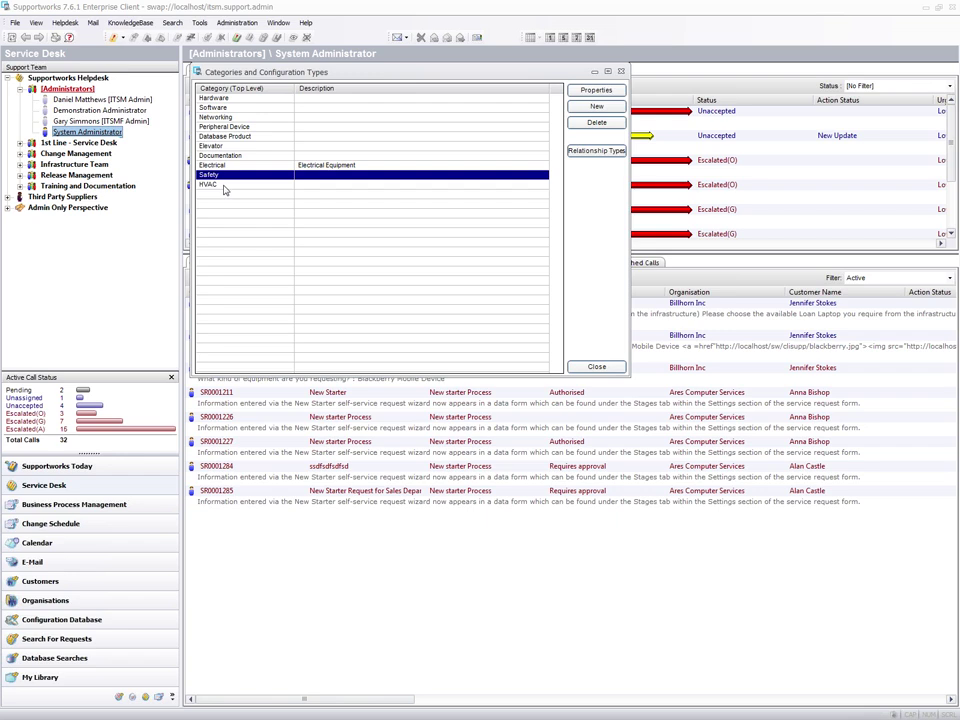
click(225, 186)
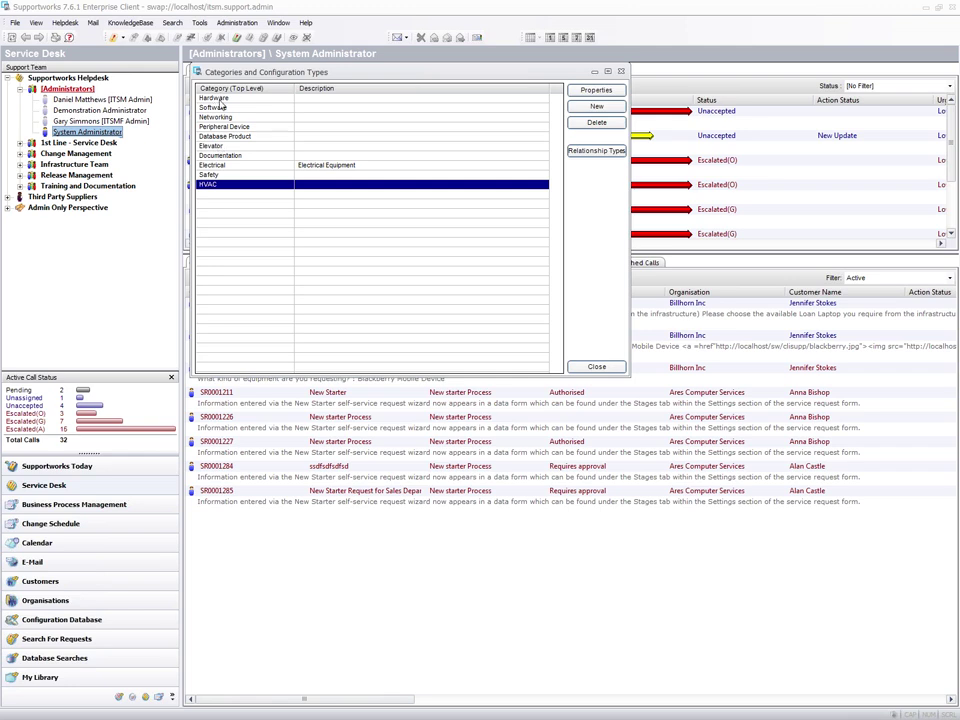
- Open the Hardware category, reposition its window and list its configuration types
click(220, 101)
double_click(220, 101)
drag(686, 112, 493, 79)
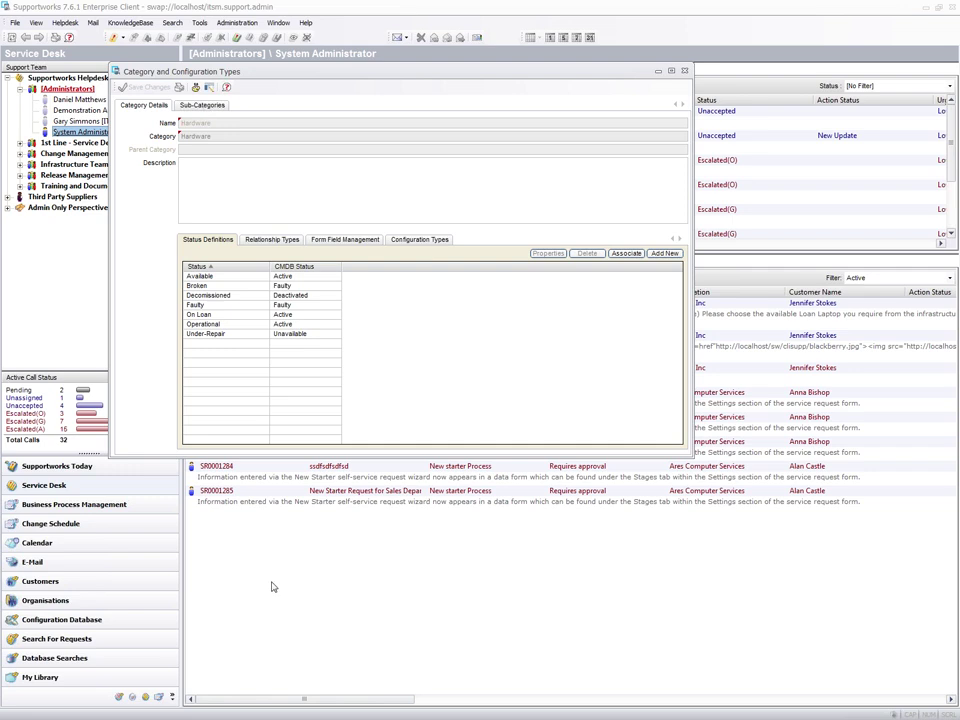
click(414, 242)
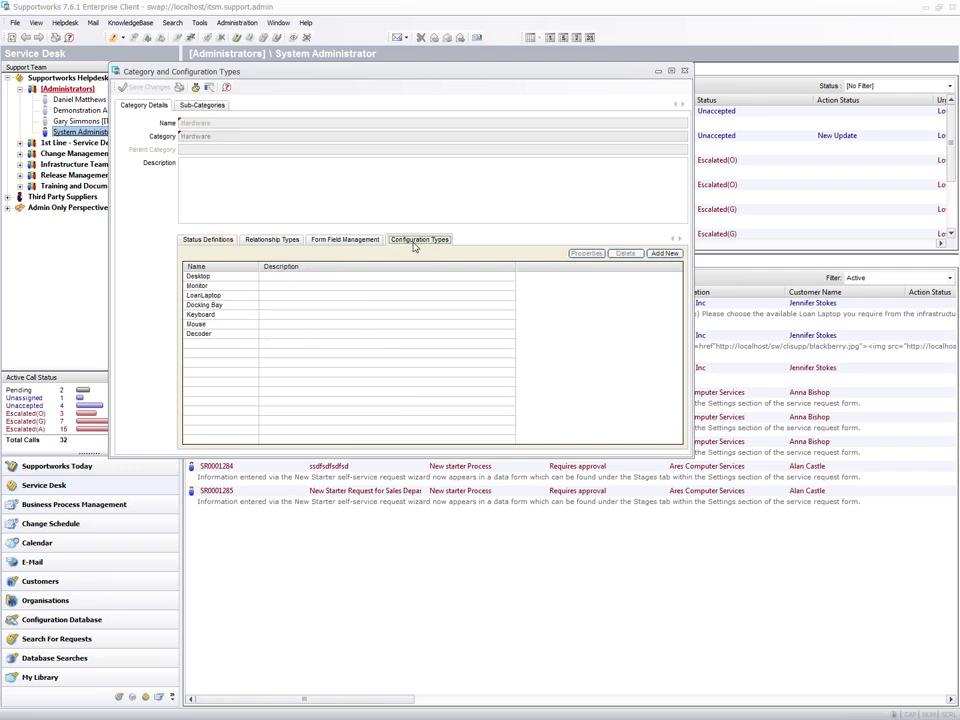
- Compare the Hardware category's status definitions with its configuration types, and view its sub-categories
click(200, 241)
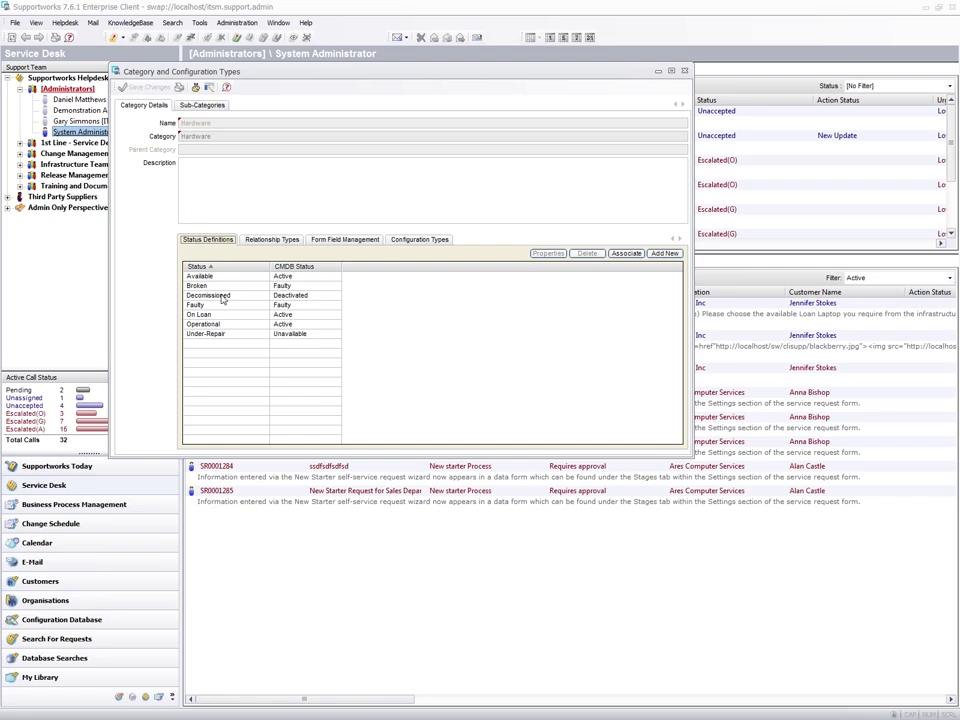
click(426, 241)
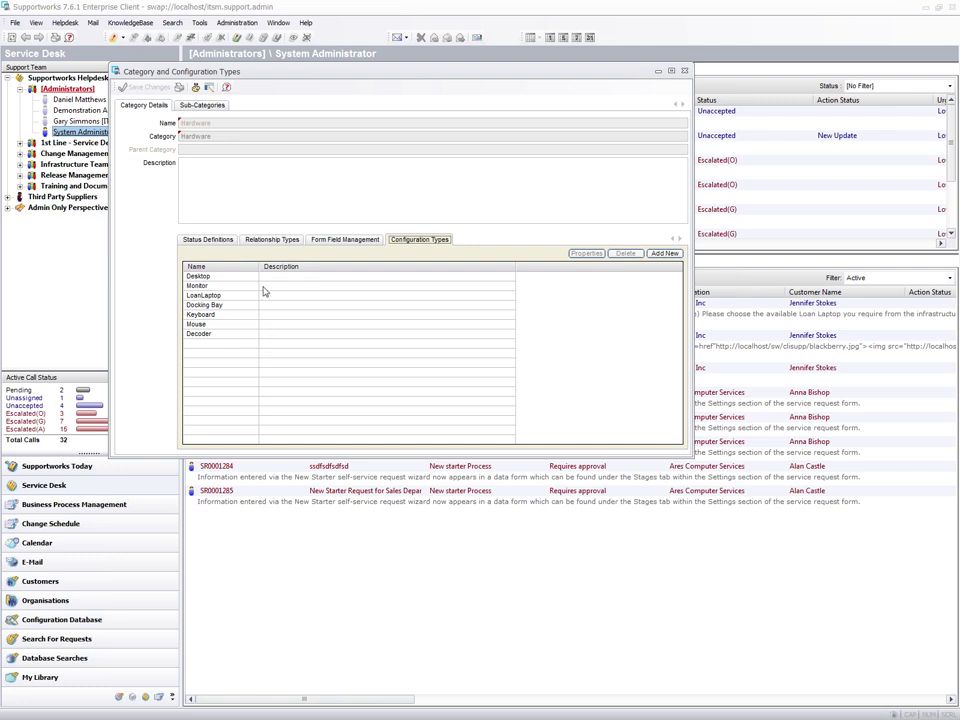
click(216, 241)
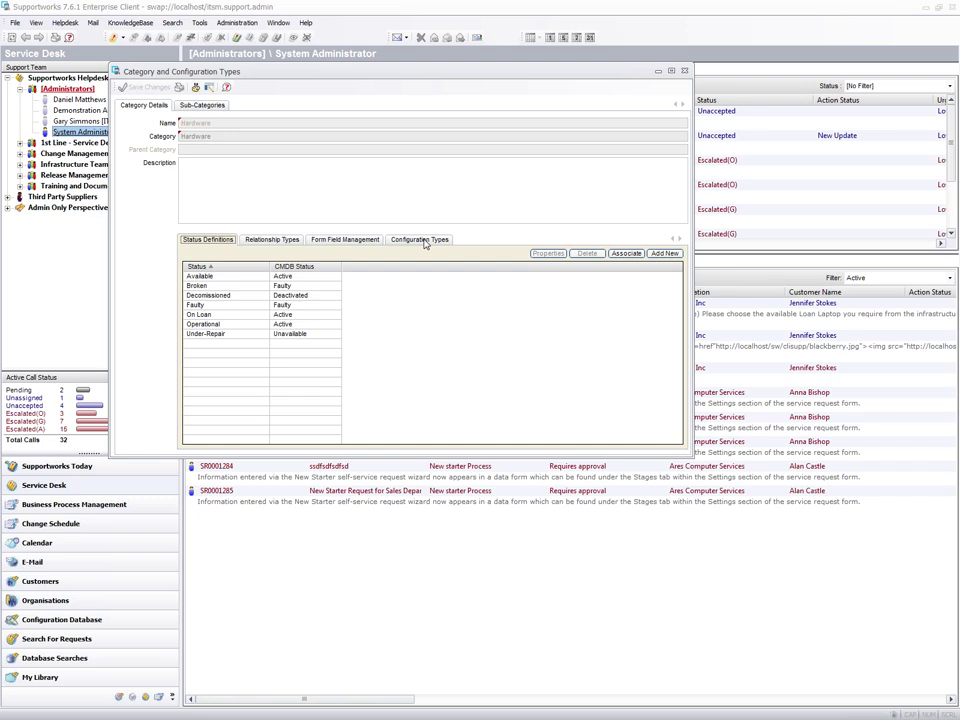
click(206, 108)
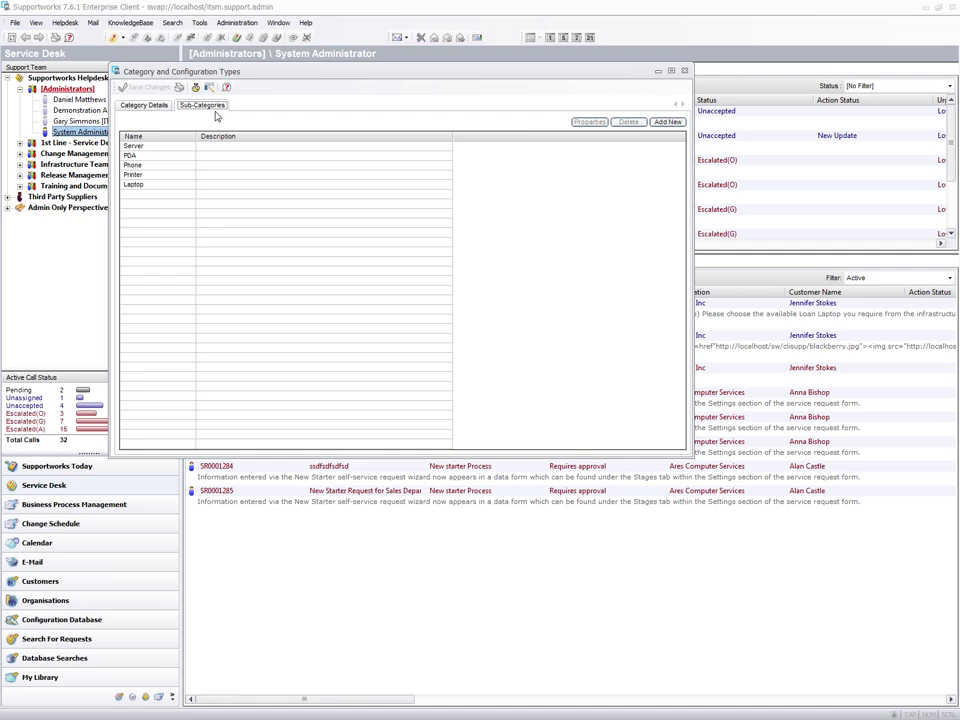
- Open the Laptop sub-category of Hardware, reposition its window, list its configuration types, and close it
click(176, 188)
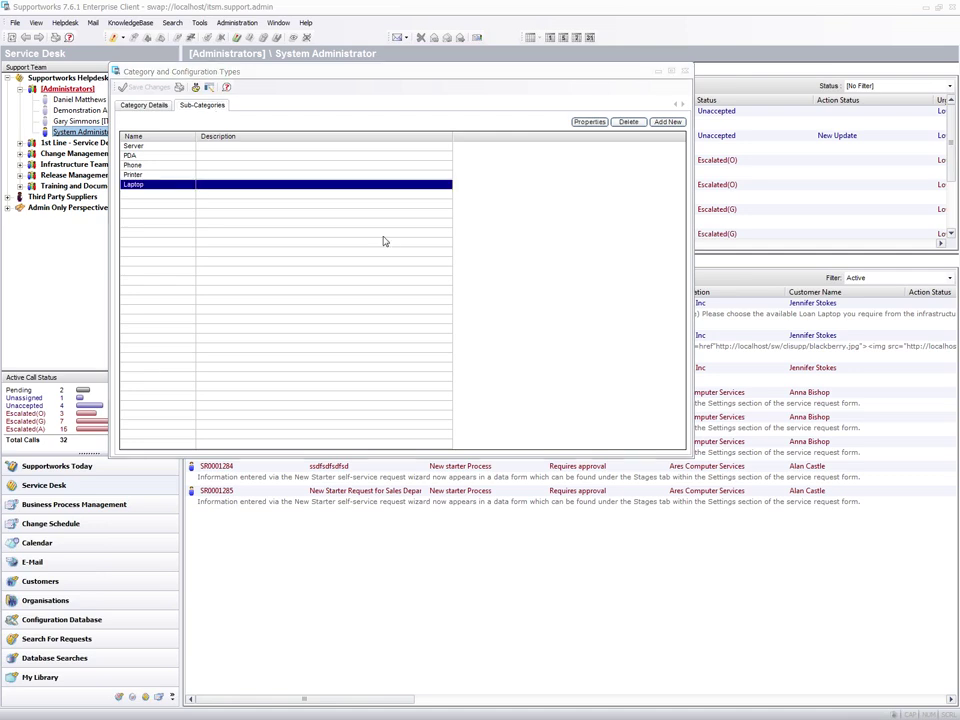
click(589, 121)
drag(826, 192, 344, 66)
click(333, 243)
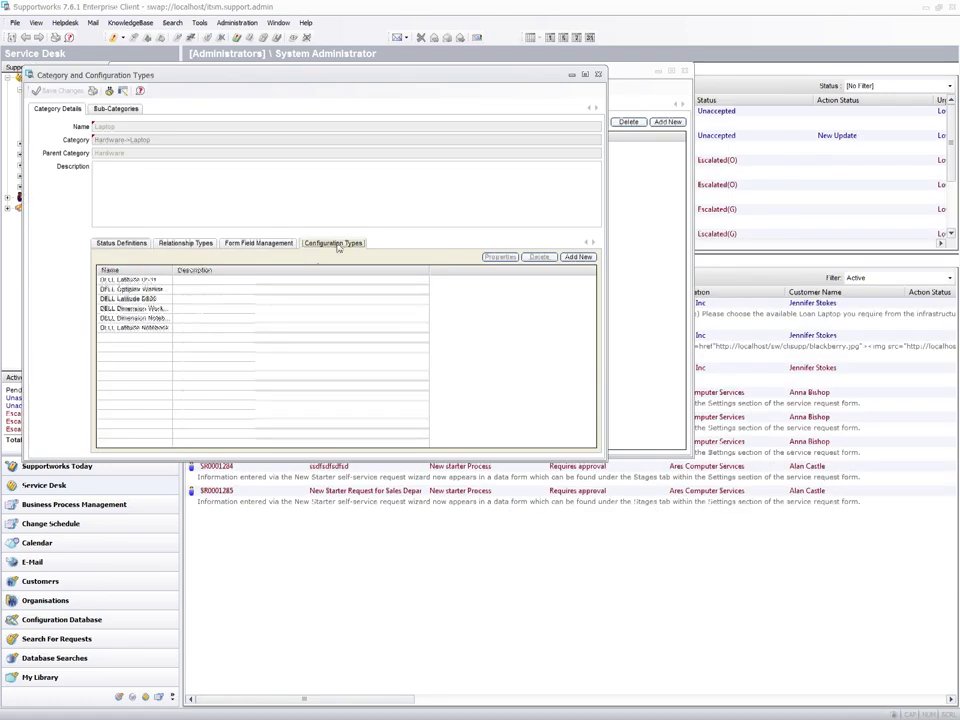
click(132, 280)
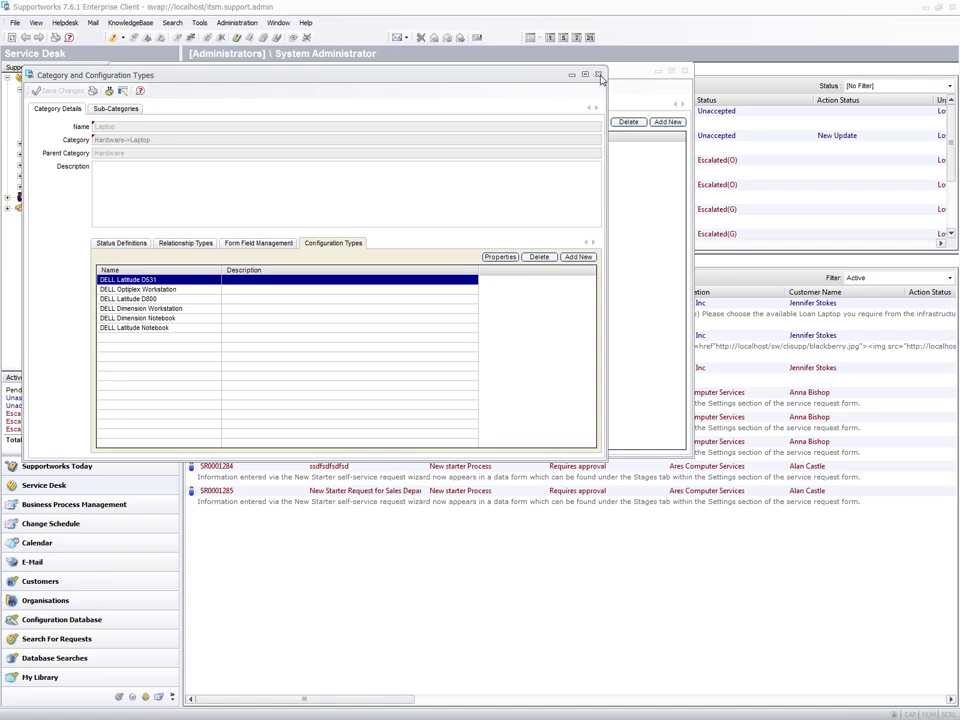
click(598, 74)
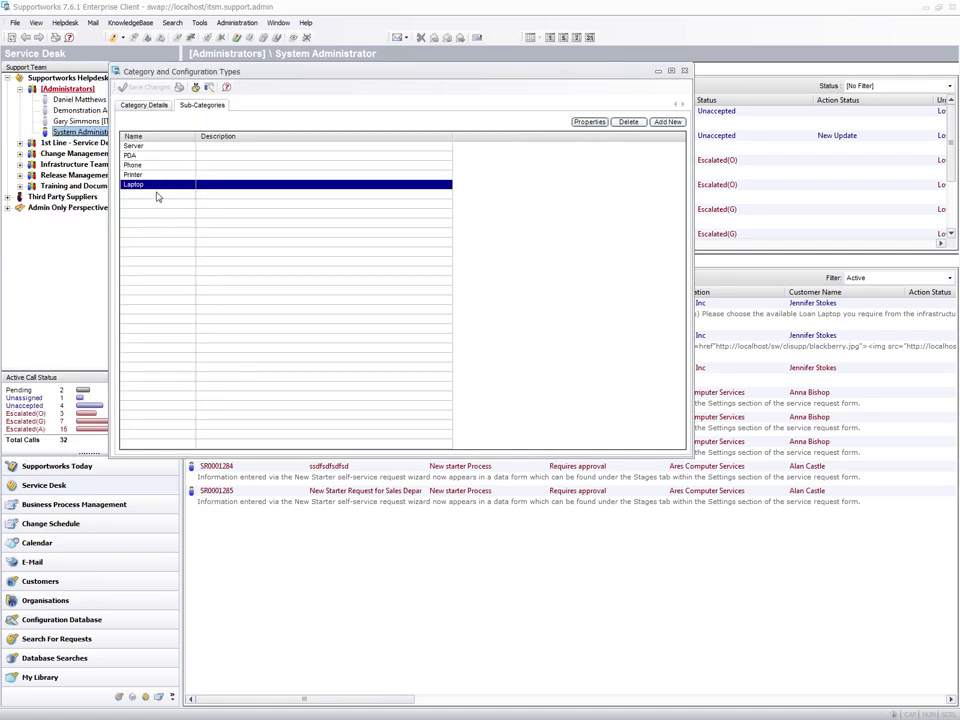
- Return to the Hardware category's configuration types, view the details of the Desktop type, and close it
click(144, 106)
click(420, 240)
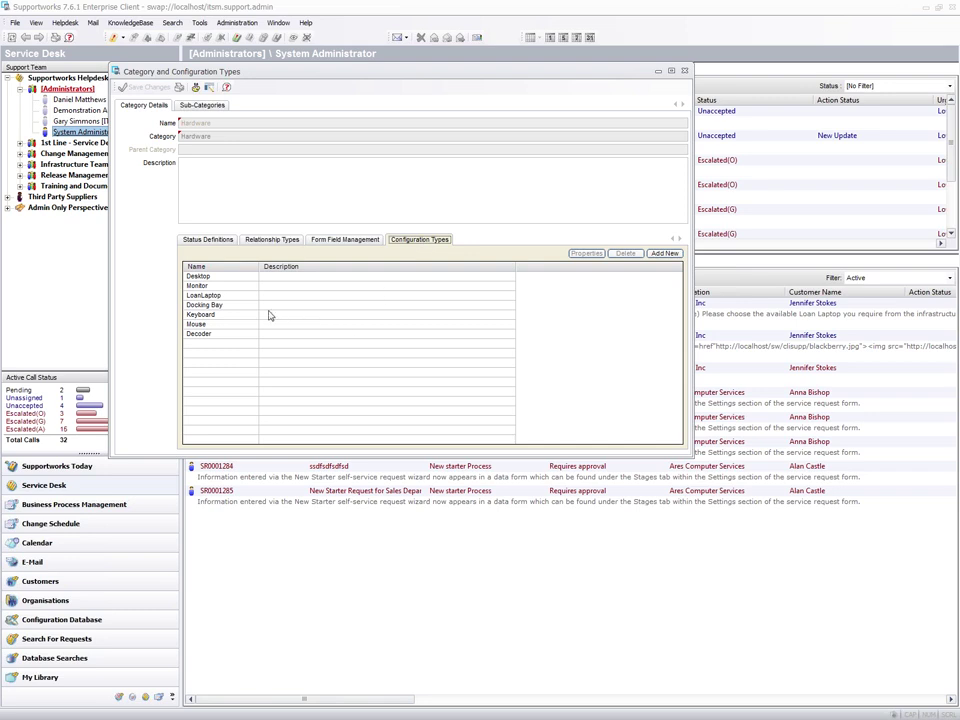
click(202, 278)
double_click(202, 278)
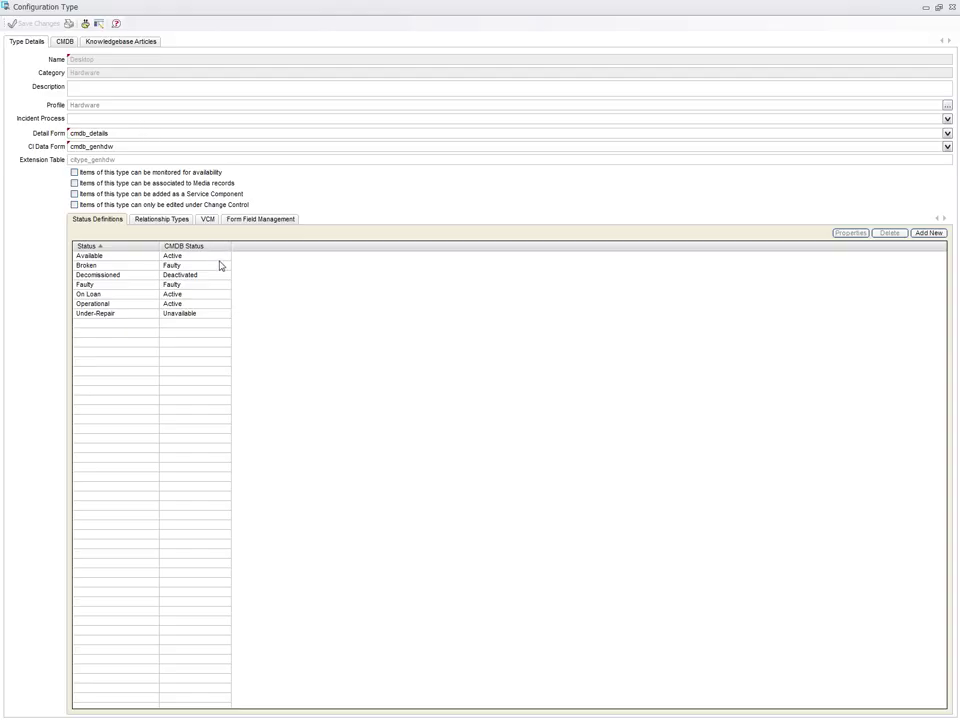
click(953, 8)
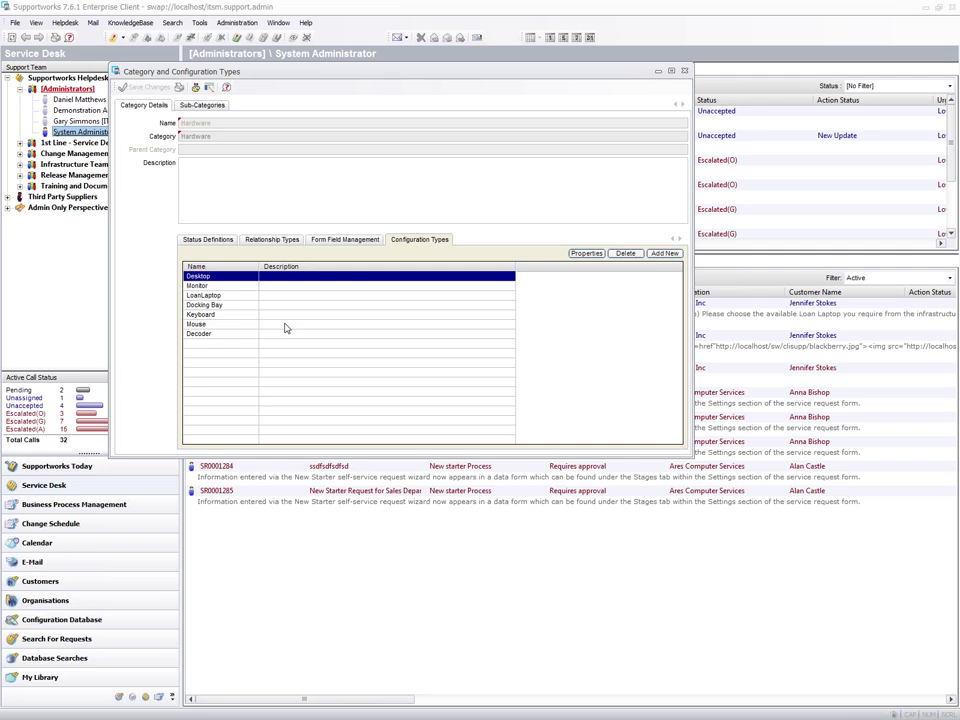
- Reopen the Laptop sub-category, list its configuration types, and widen the Name column to show the full names
click(208, 106)
click(144, 186)
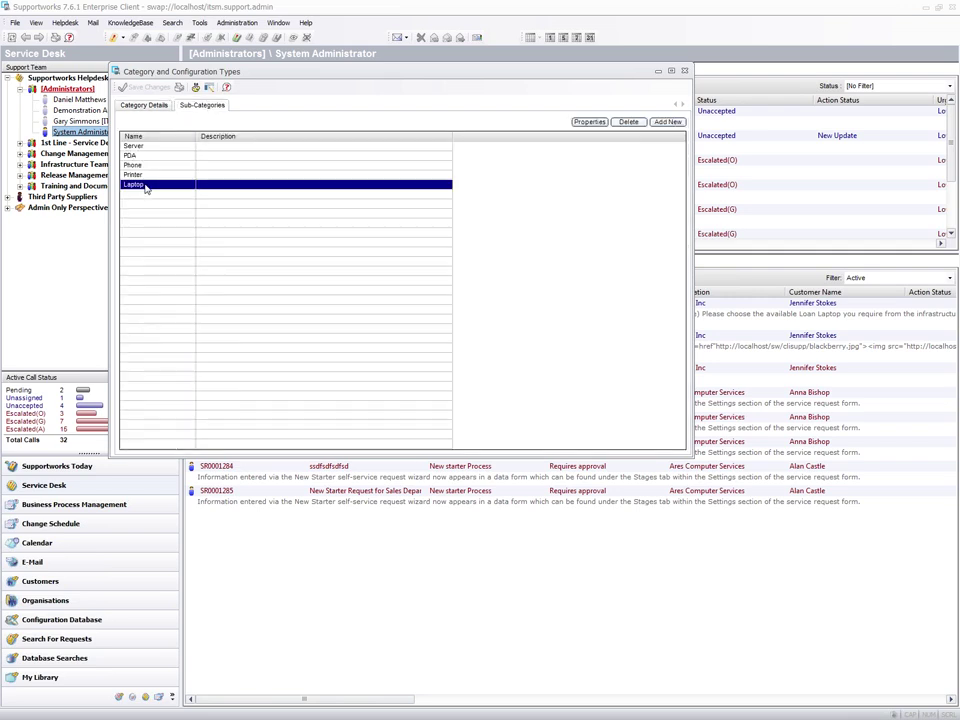
double_click(145, 186)
click(330, 243)
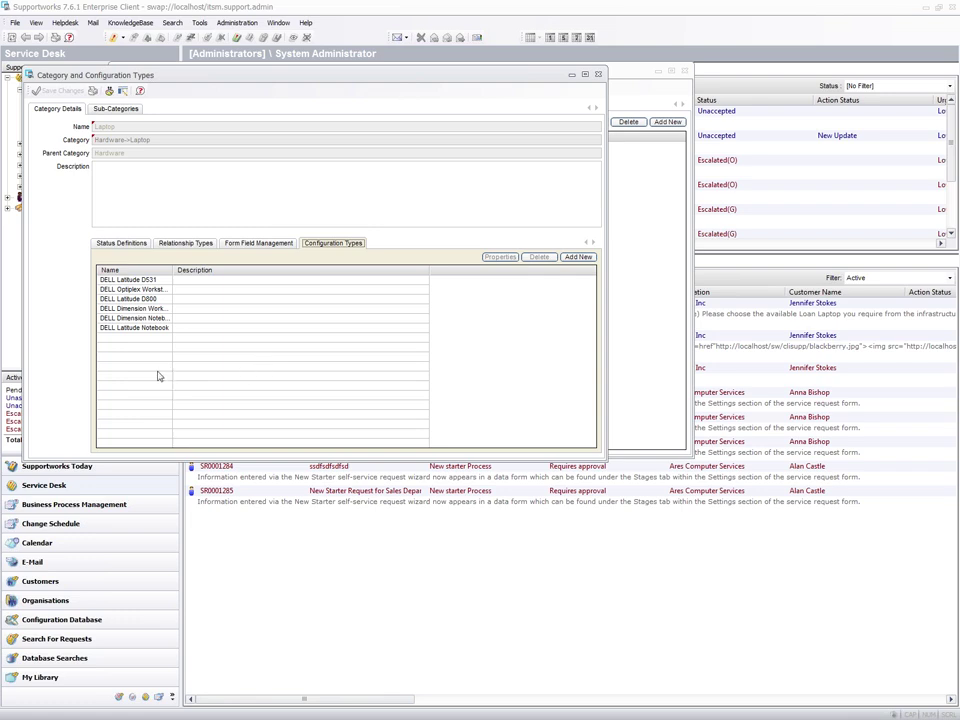
drag(172, 270, 203, 290)
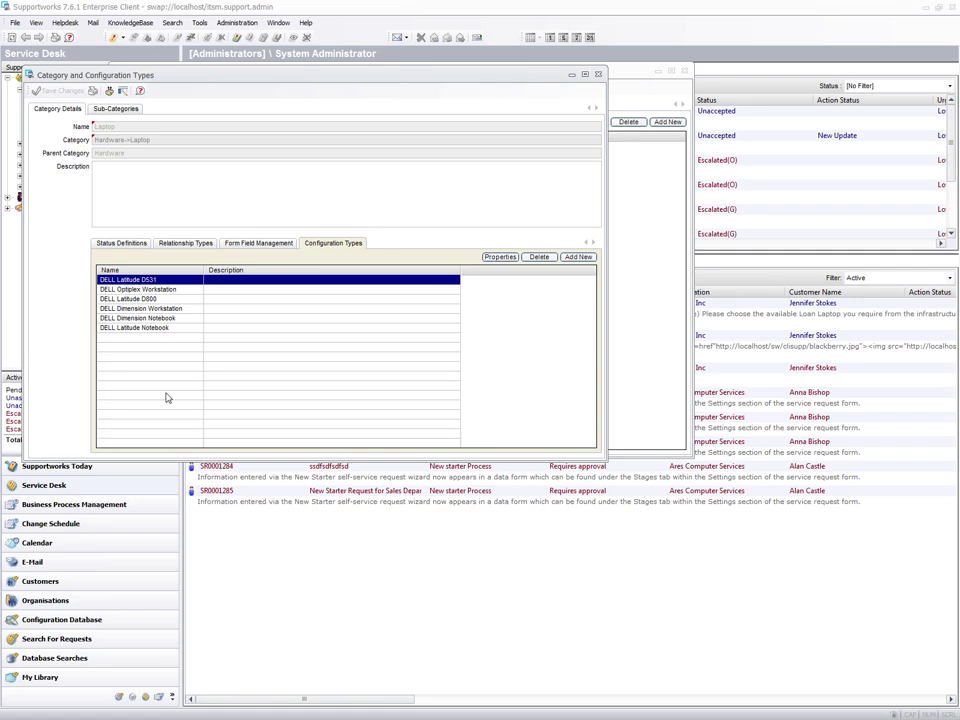
- Review the Laptop sub-category's status definitions, relationship types and form field management, ending on its configuration types
click(116, 243)
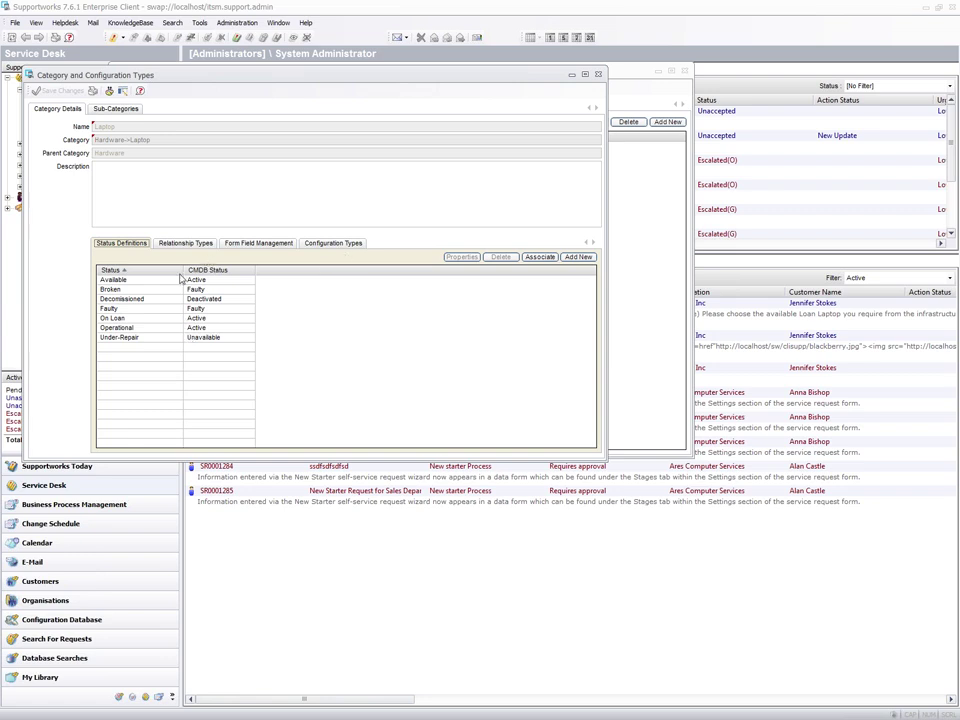
click(191, 245)
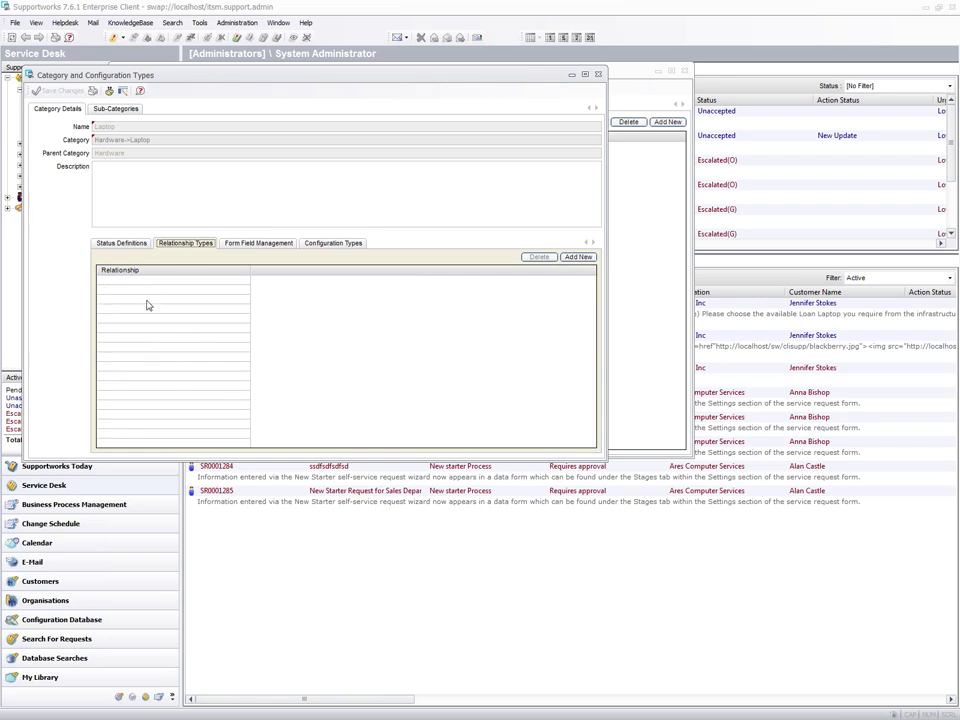
click(278, 244)
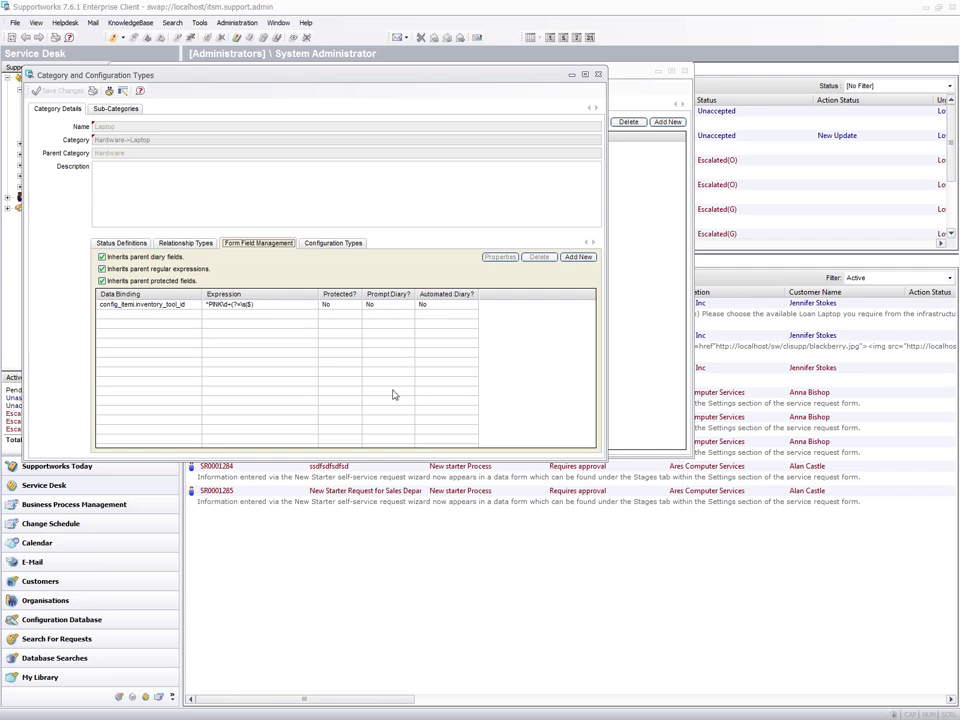
click(328, 244)
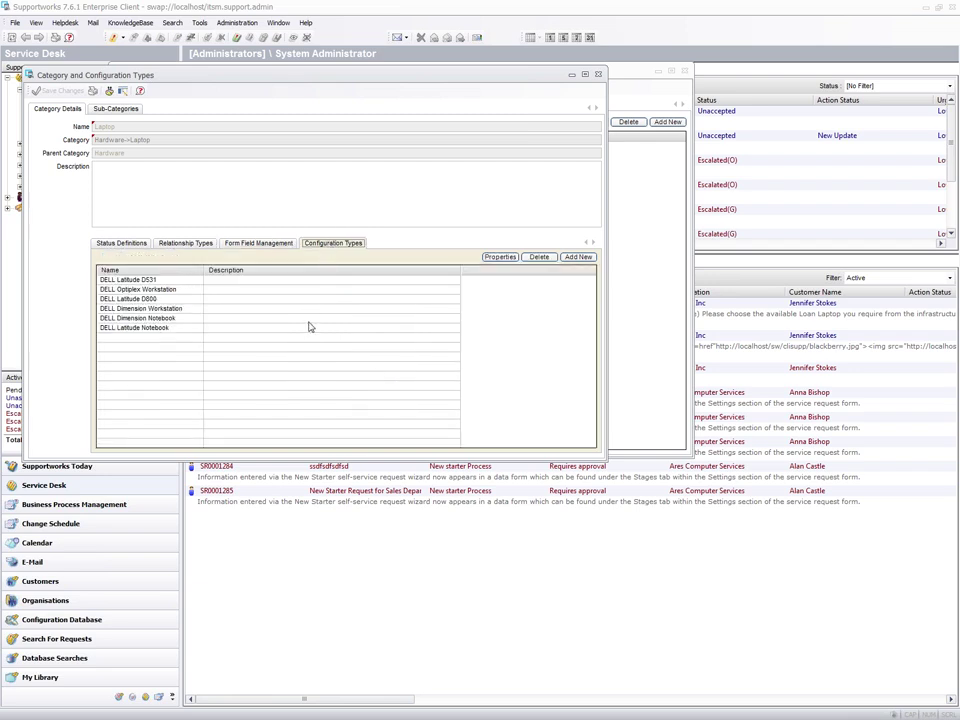
- Open the DELL Latitude Notebook configuration type and adjust its window to a smaller size
click(144, 331)
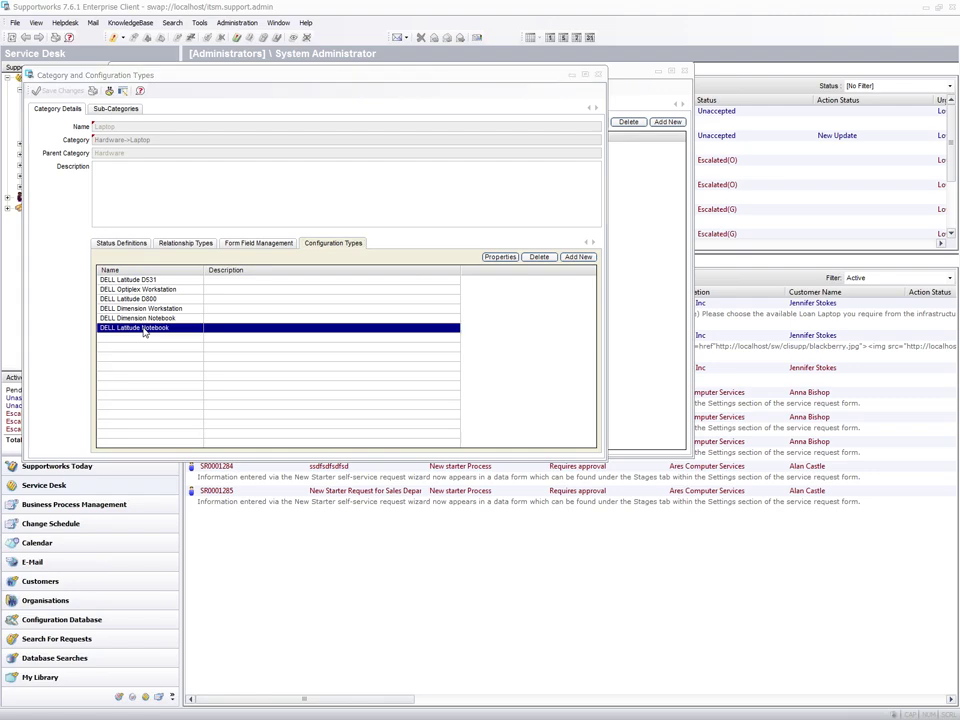
double_click(144, 330)
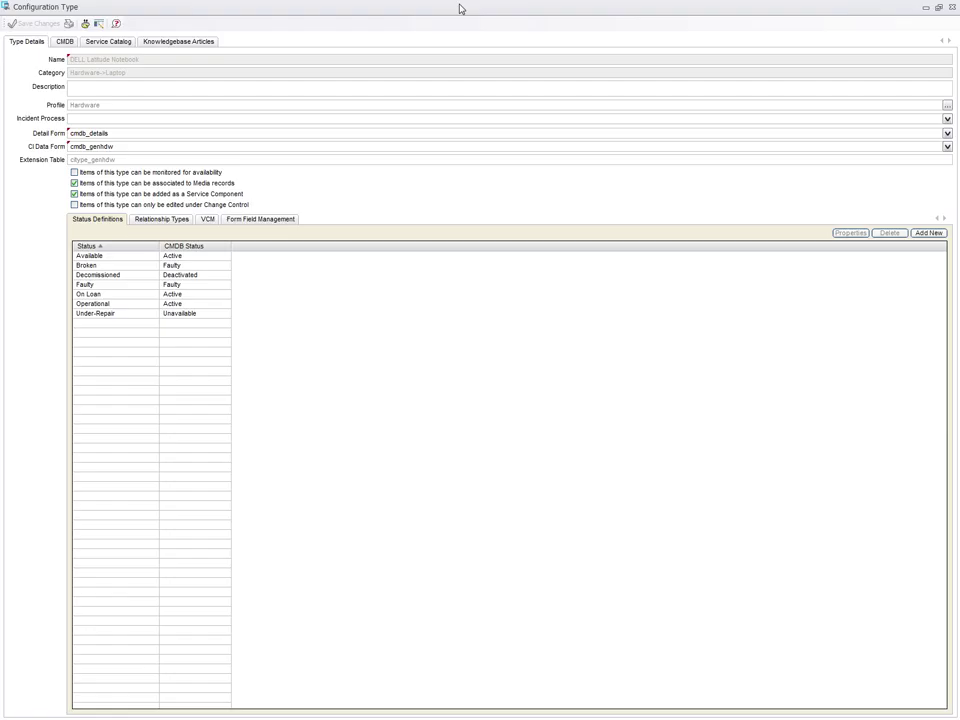
key(Escape)
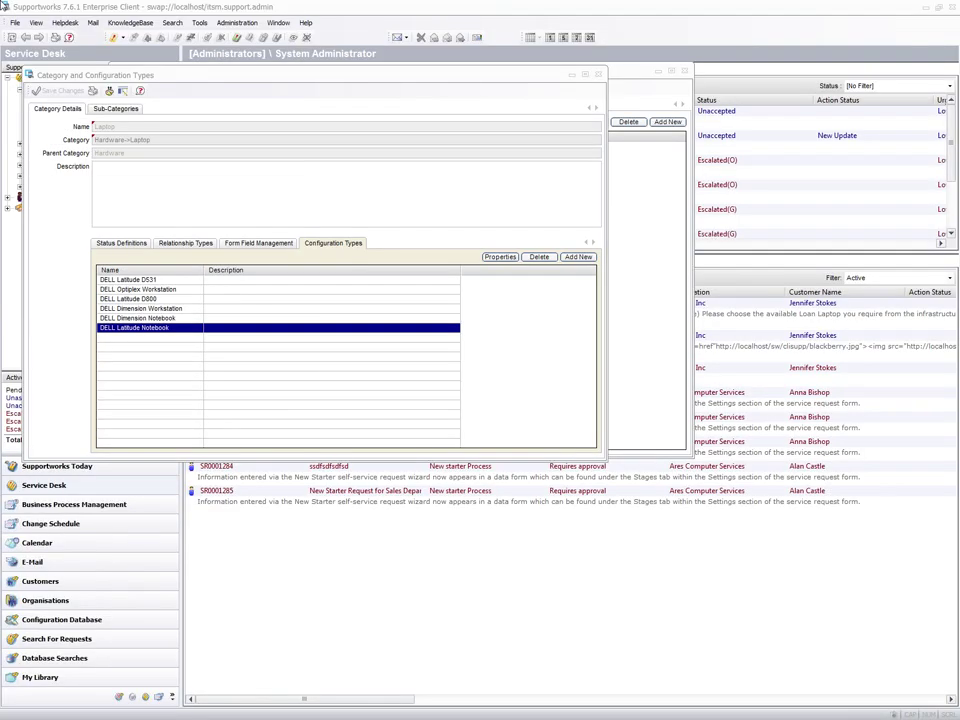
key(Return)
drag(321, 380, 752, 505)
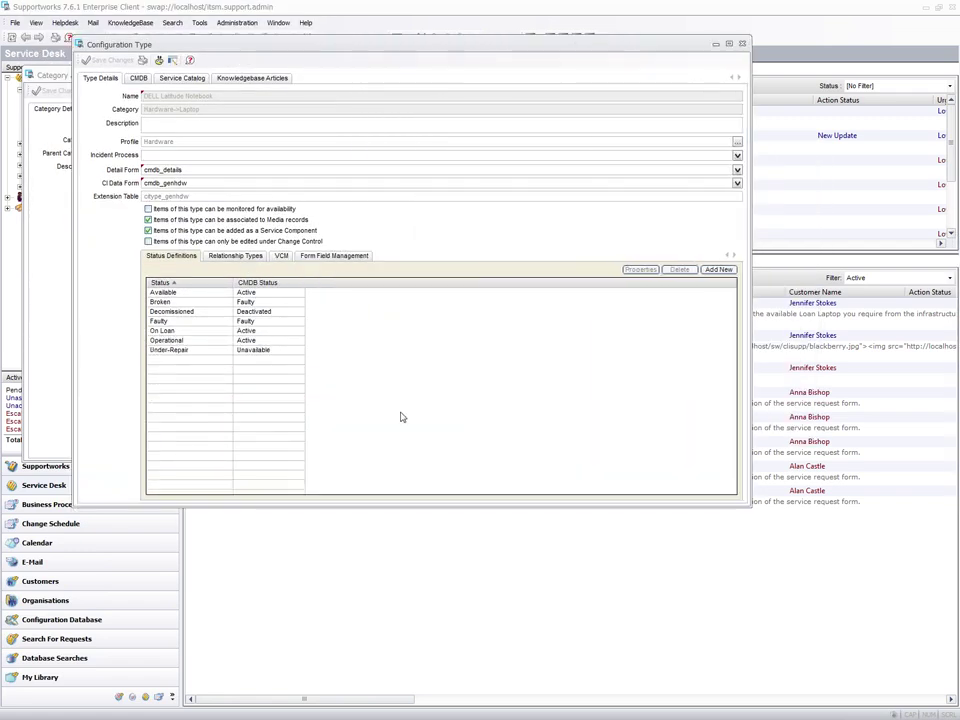
- Look through the DELL Latitude Notebook type's relationship types and form field management, ending on its VCM image
click(228, 256)
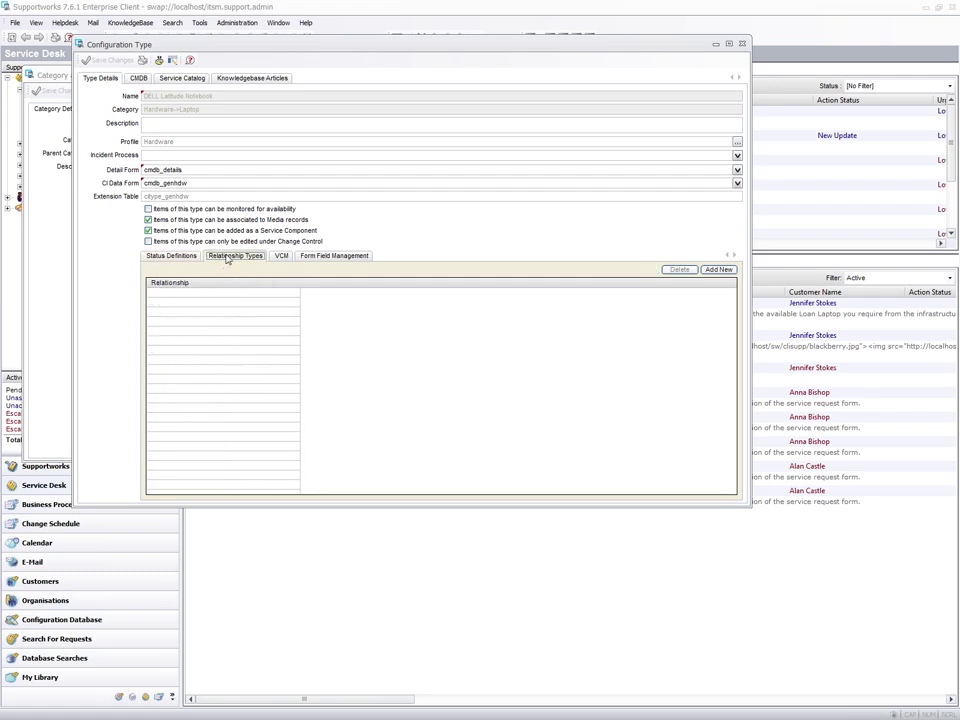
click(282, 257)
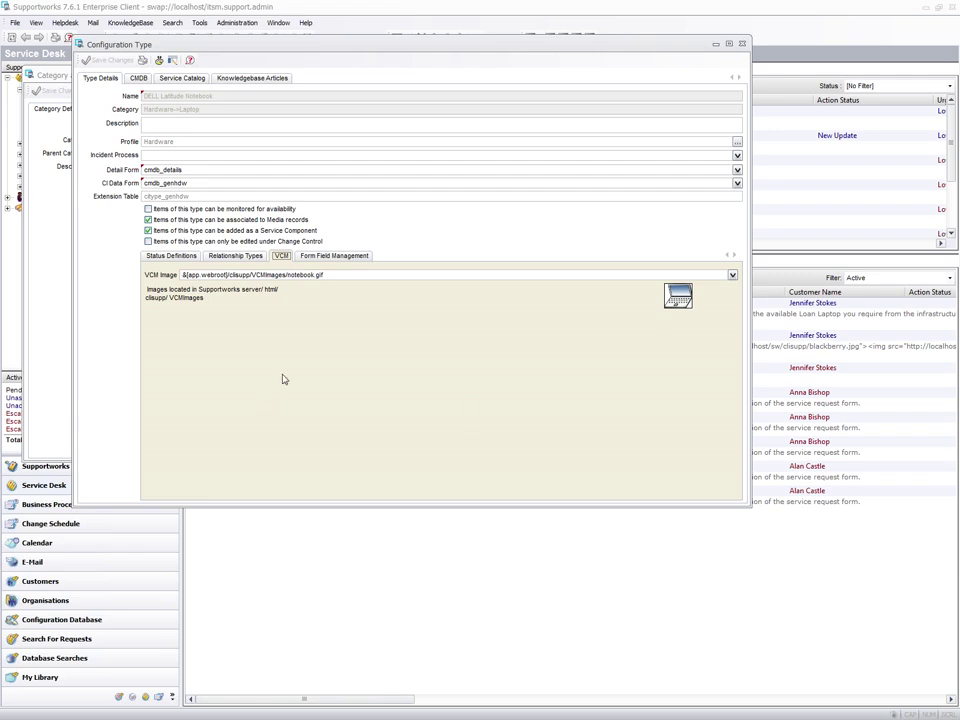
click(325, 256)
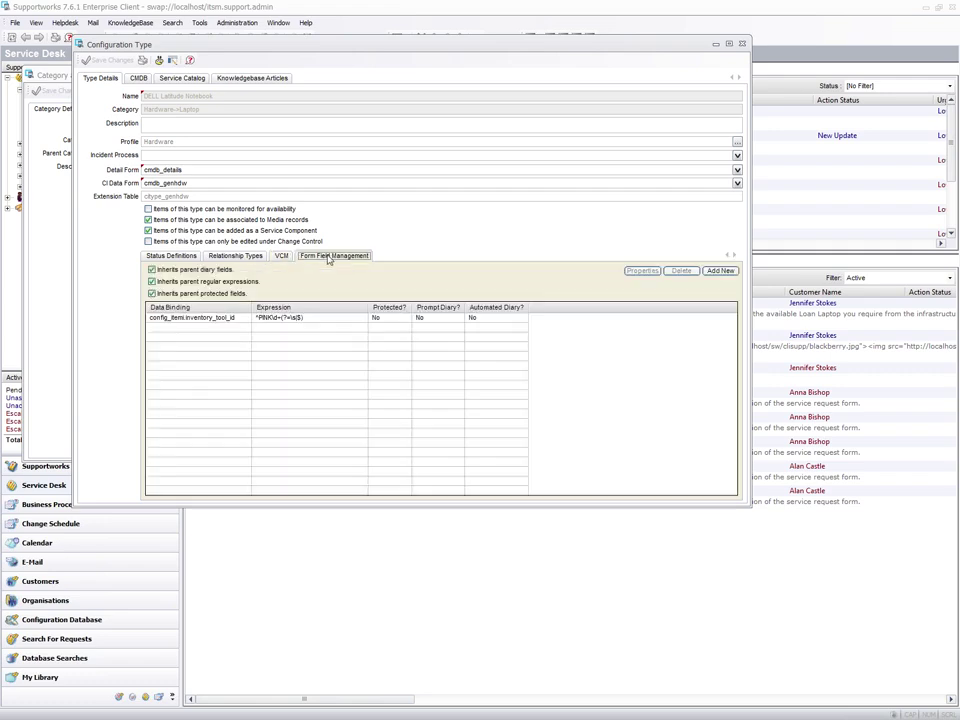
click(282, 256)
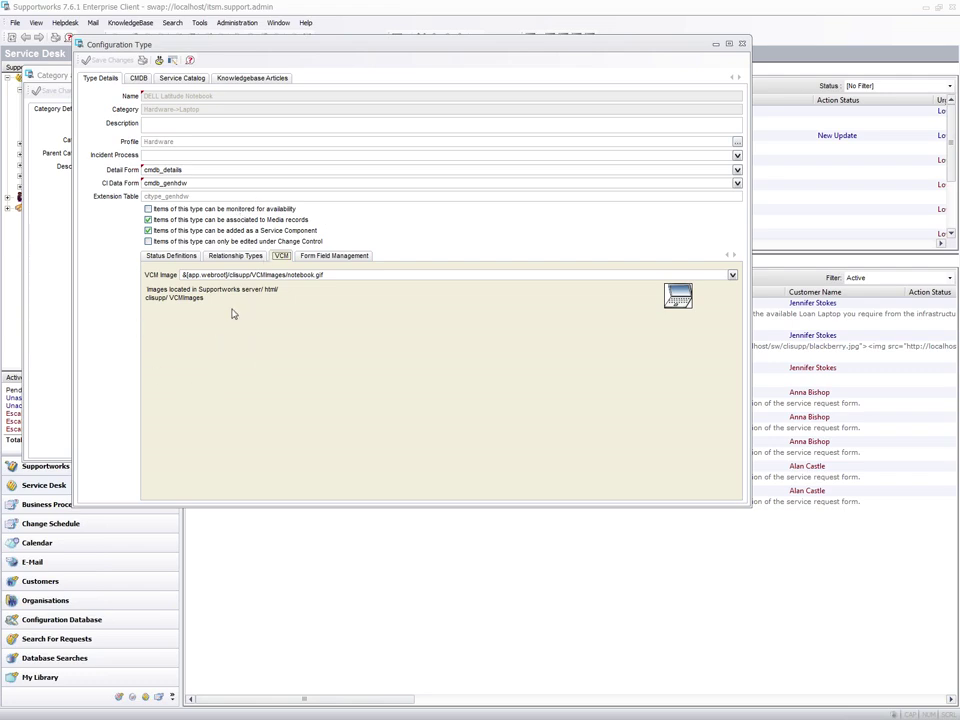
- Examine the DELL Latitude Notebook type's CMDB records, service catalog details and knowledgebase articles, and close the configuration type
click(137, 80)
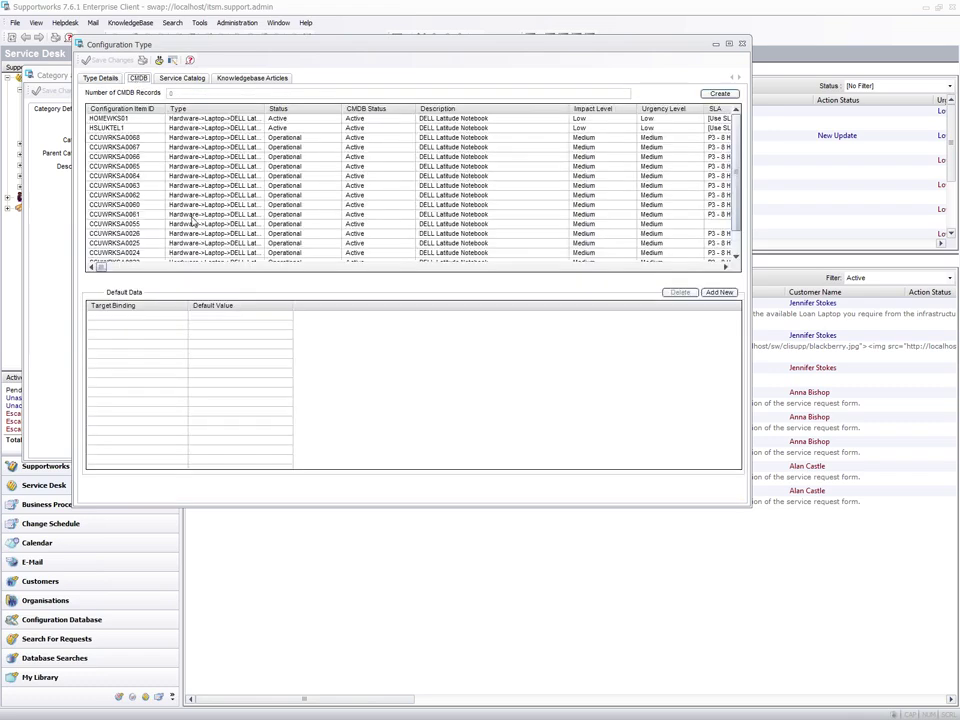
click(184, 79)
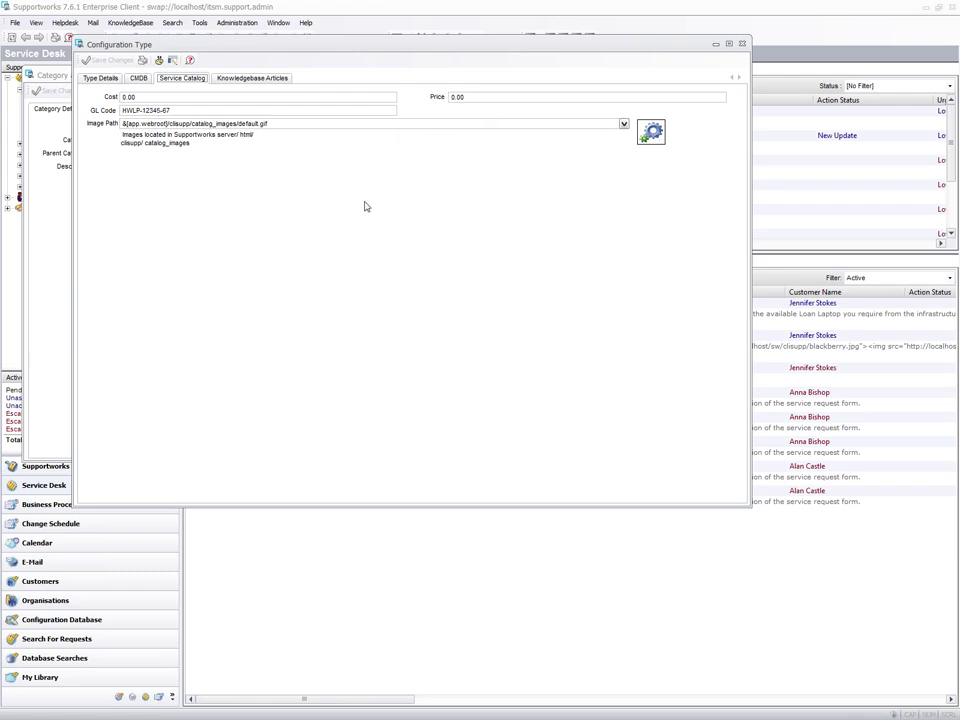
click(246, 79)
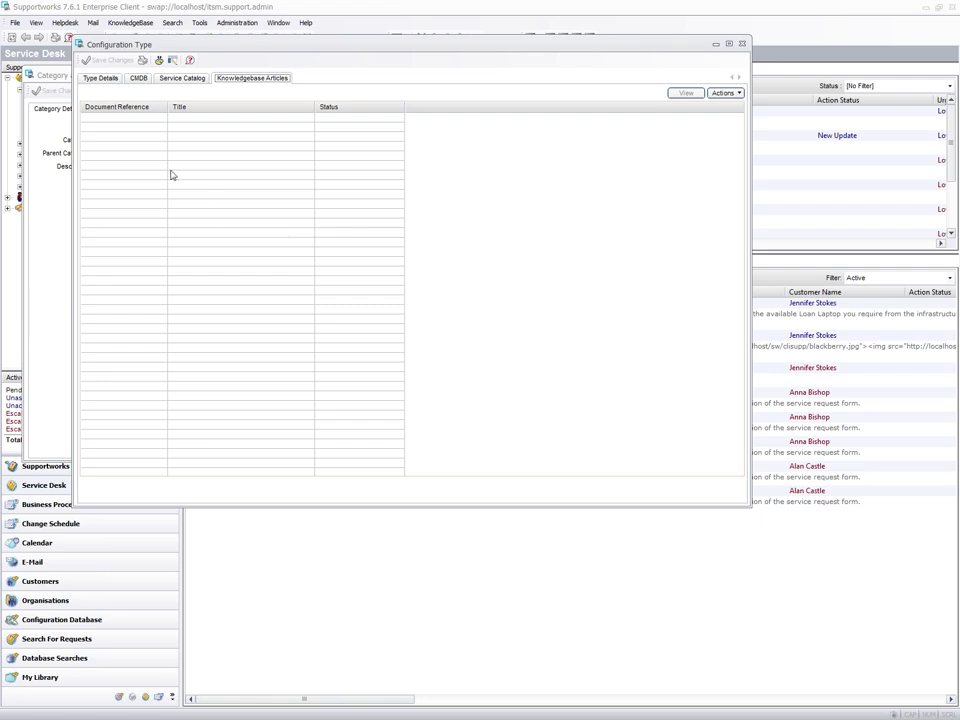
click(101, 80)
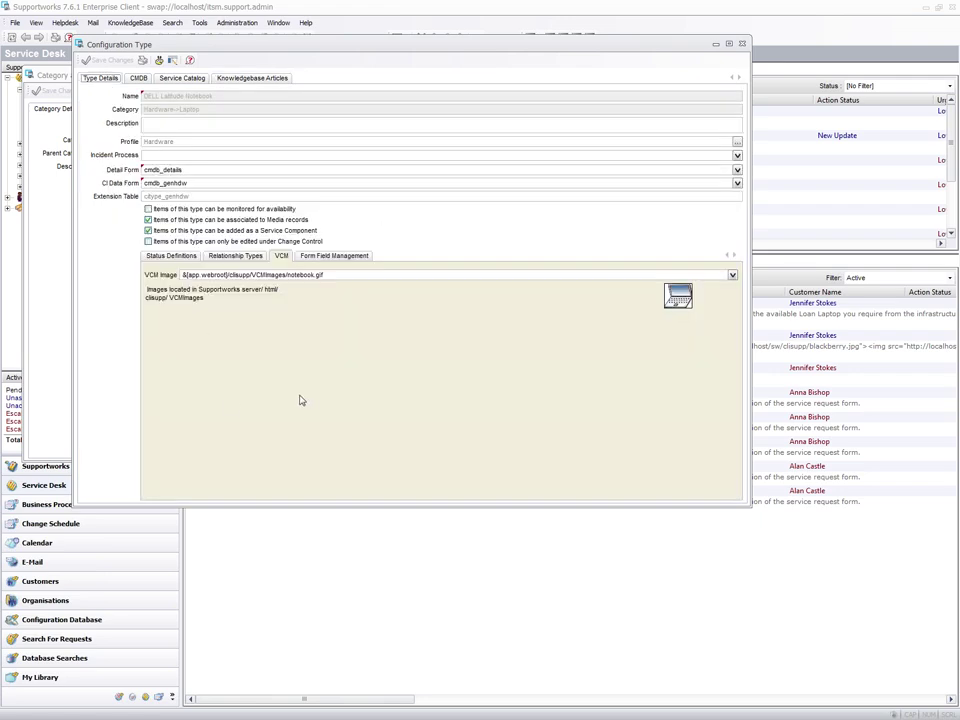
click(238, 80)
click(102, 79)
click(743, 45)
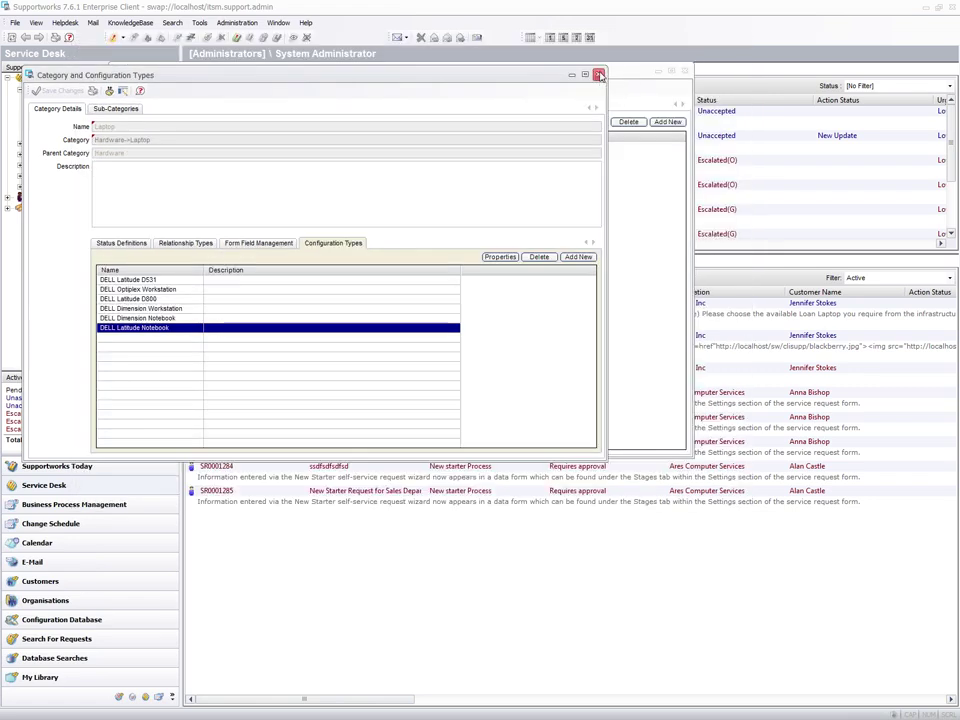
- Close the Laptop sub-category and view the status definitions in the Hardware category's details
click(599, 75)
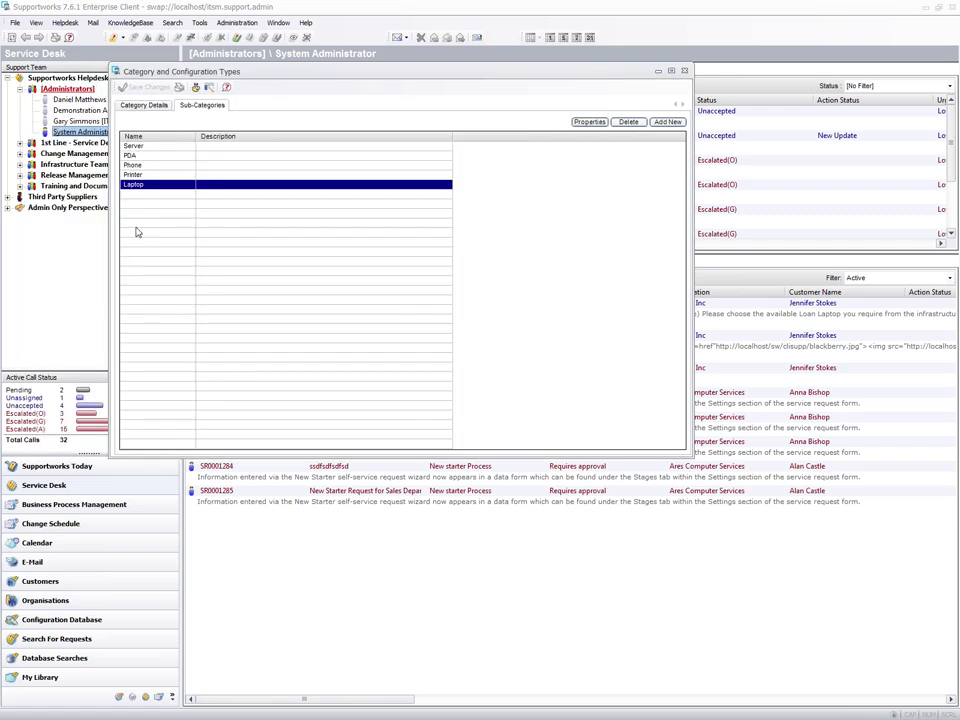
click(152, 108)
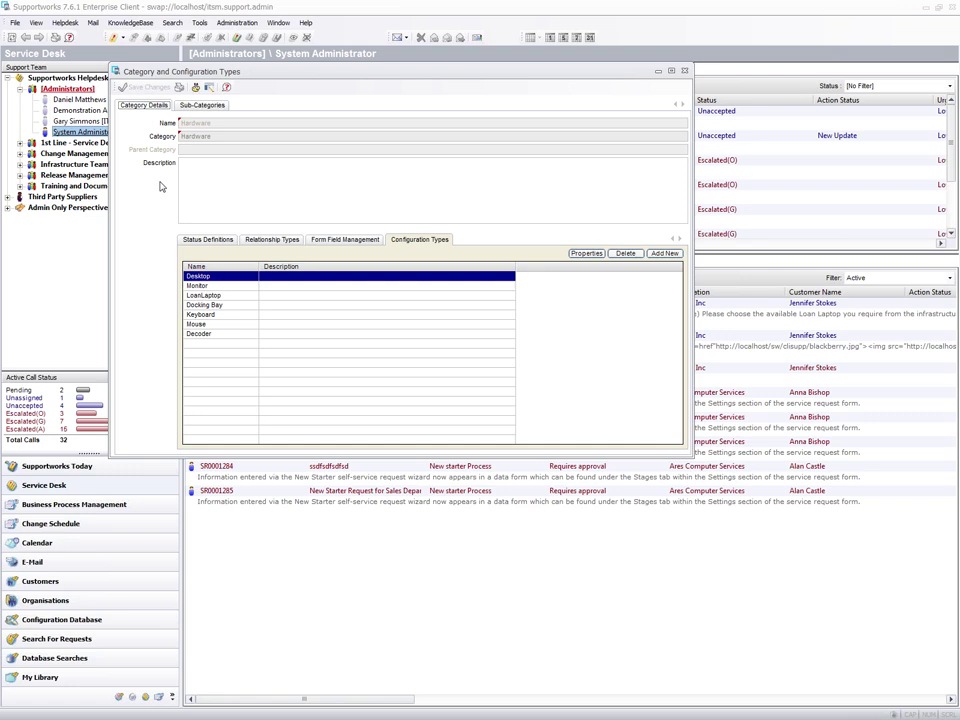
click(208, 240)
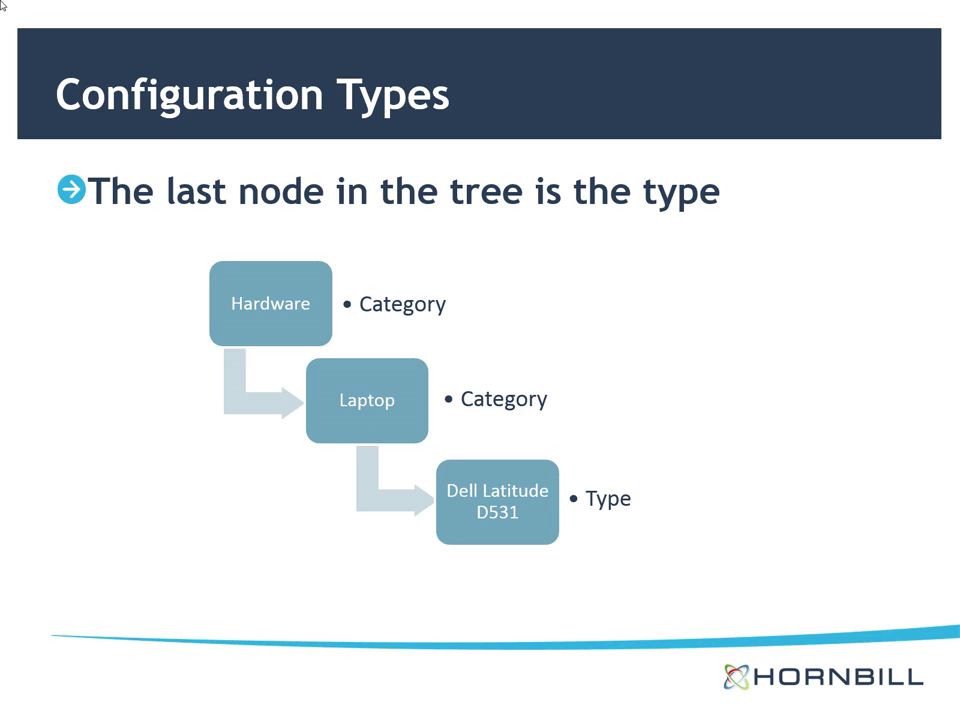
key(Right)
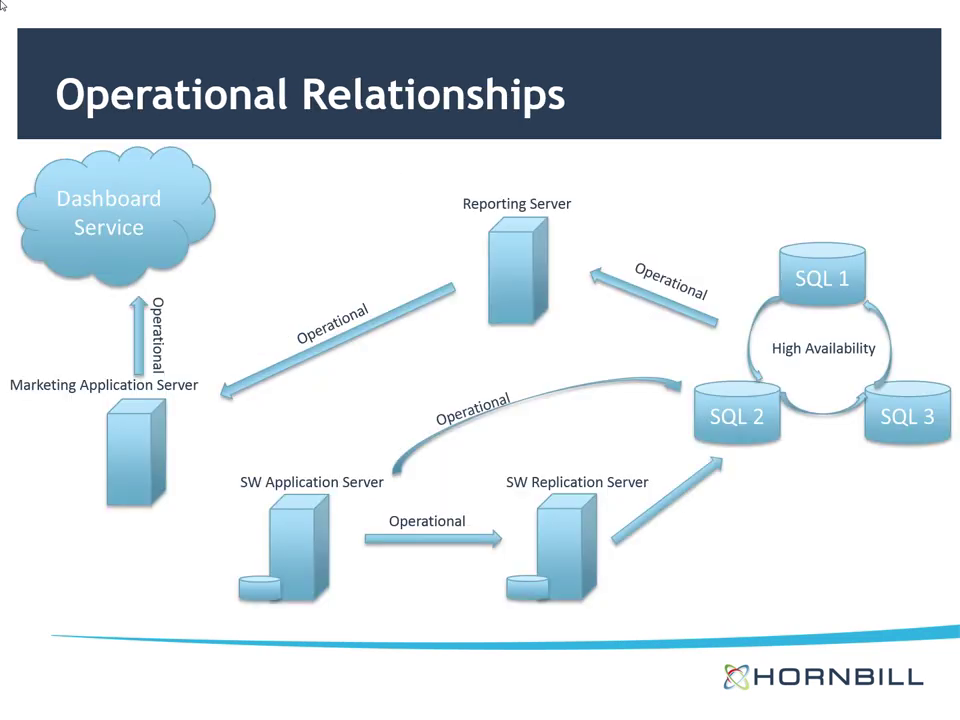
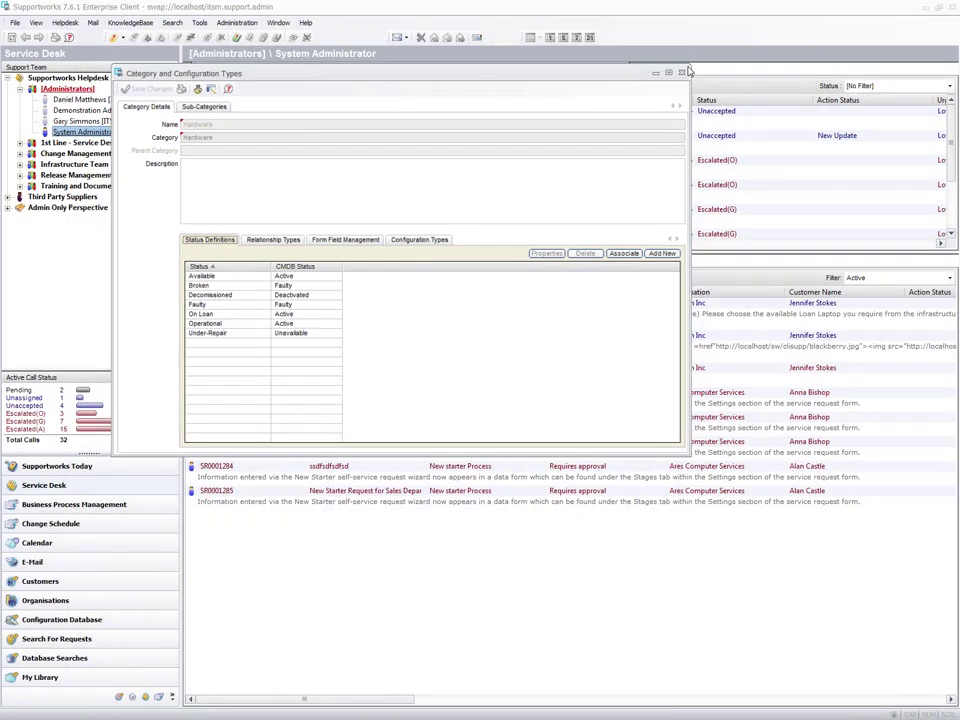
- Close the Hardware category and the categories list, and open the CMDB's Configuration Items management window
click(681, 72)
click(621, 72)
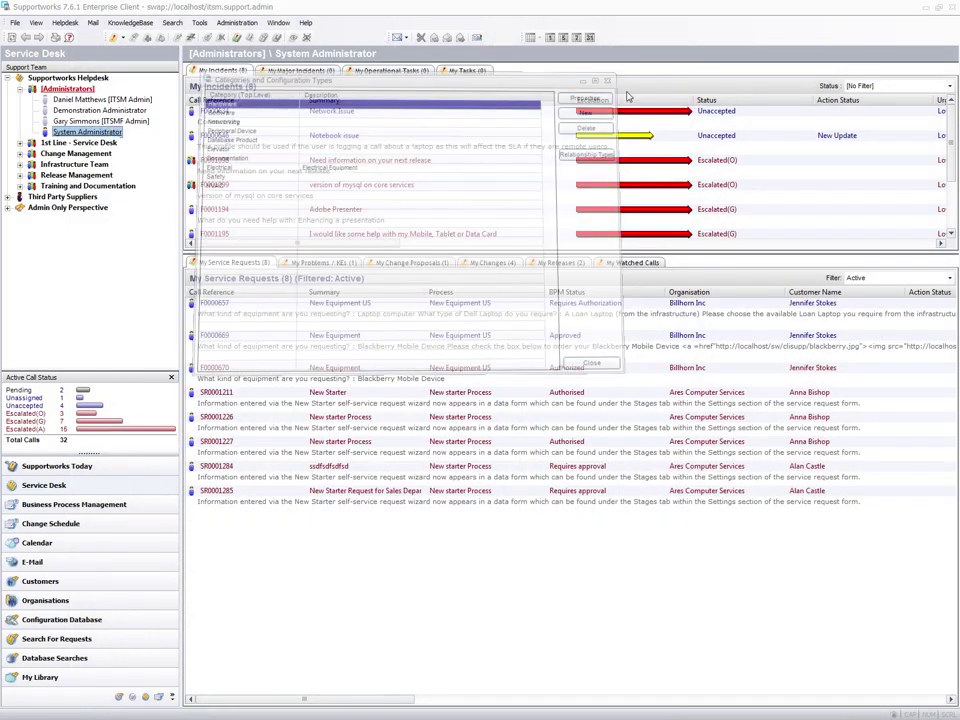
click(15, 22)
mouse_move(48, 156)
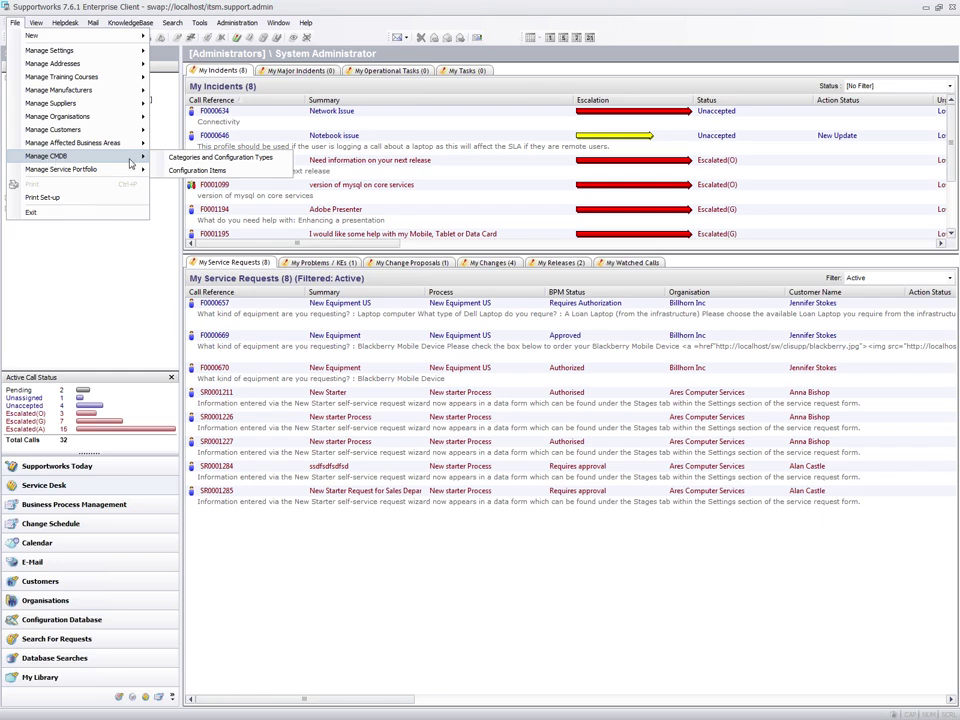
click(191, 174)
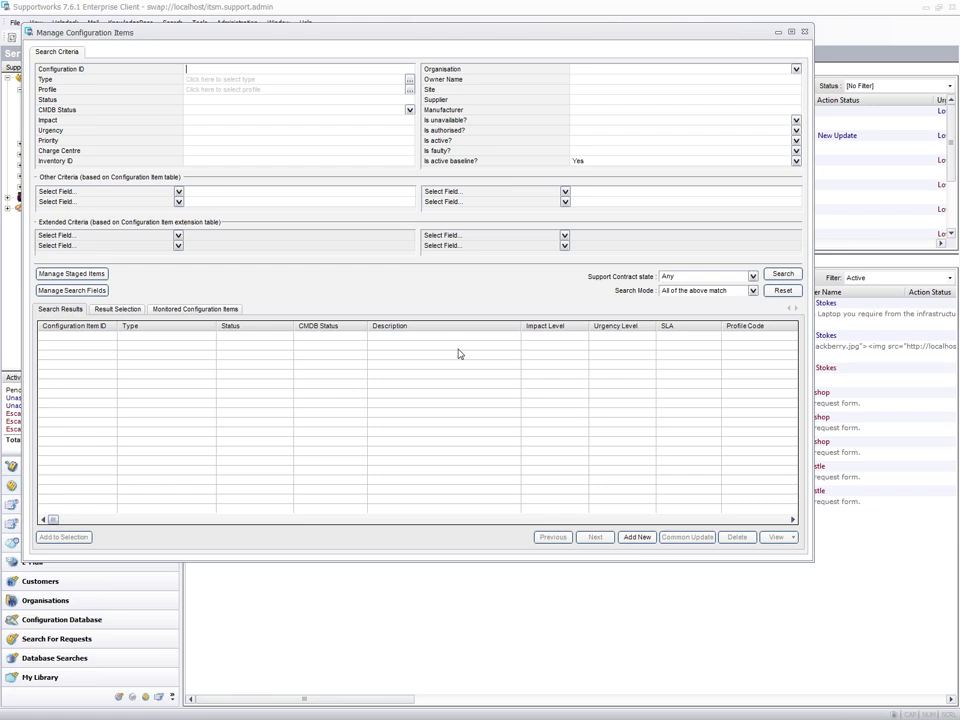
- List all configuration items, narrow the search to configuration IDs beginning with SEA, and widen the results' ID column
click(794, 277)
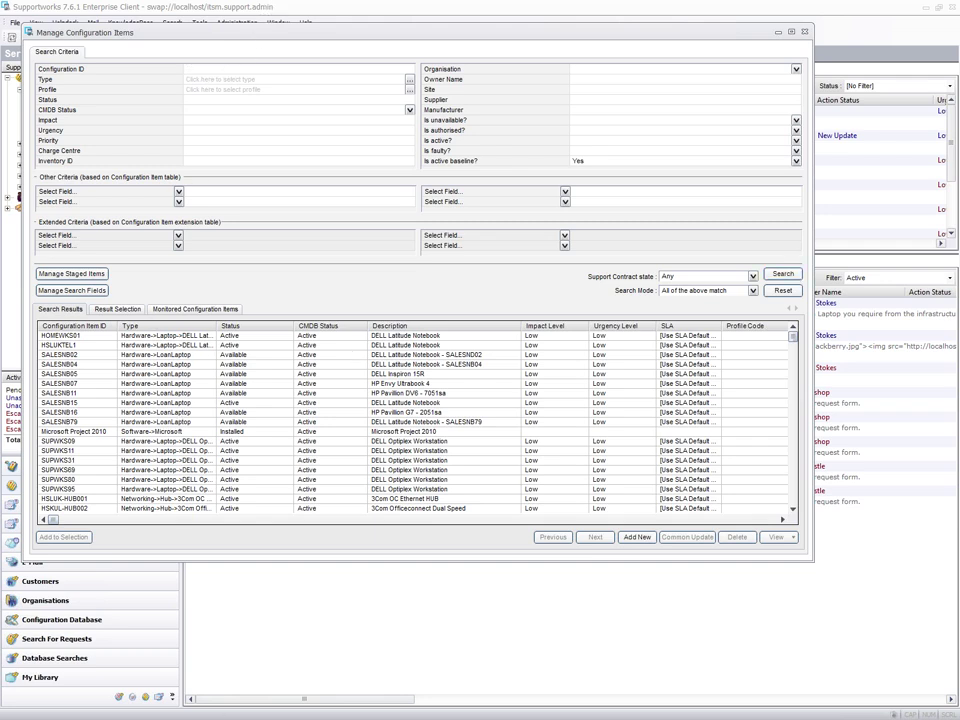
click(230, 69)
text(SEA)
click(783, 274)
click(115, 334)
drag(117, 326, 160, 330)
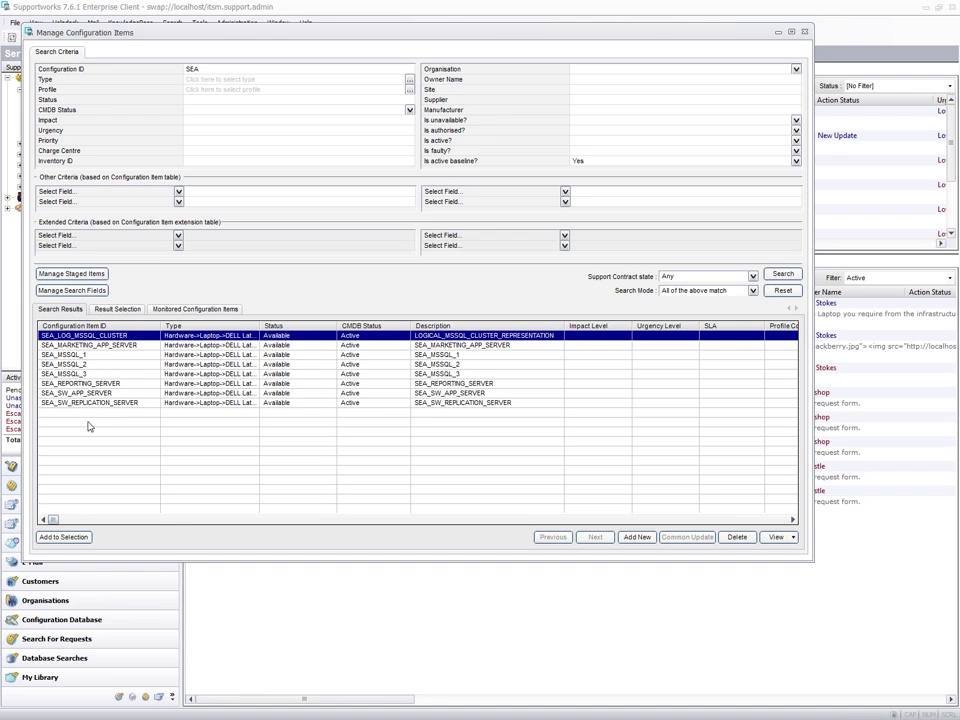
- Open the configuration item staging records in a maximised window and search for all staged records
click(100, 275)
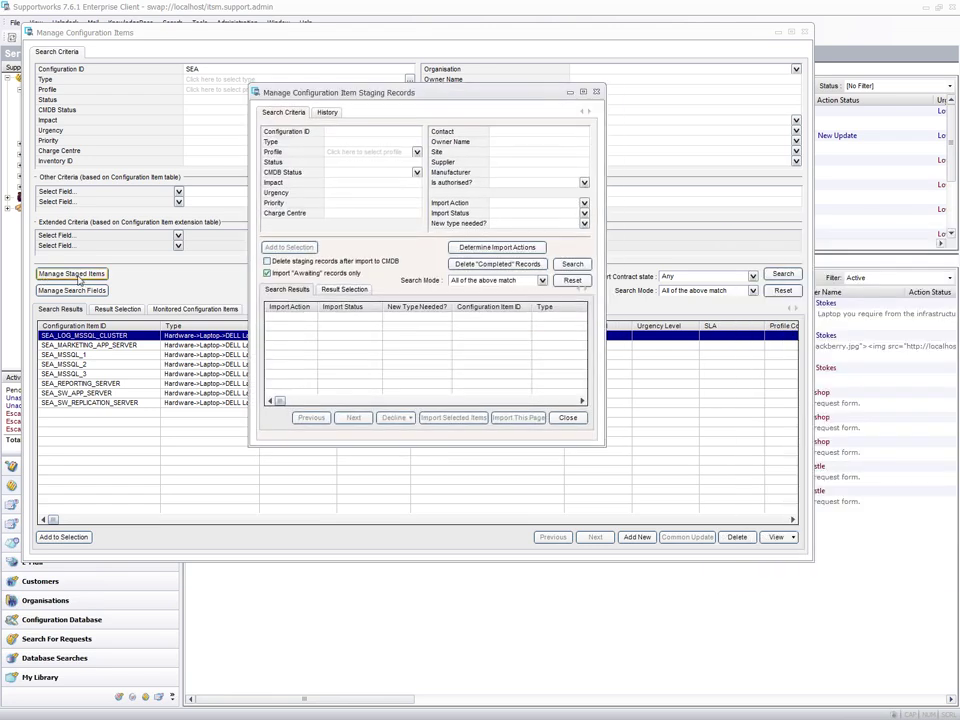
double_click(409, 94)
click(928, 180)
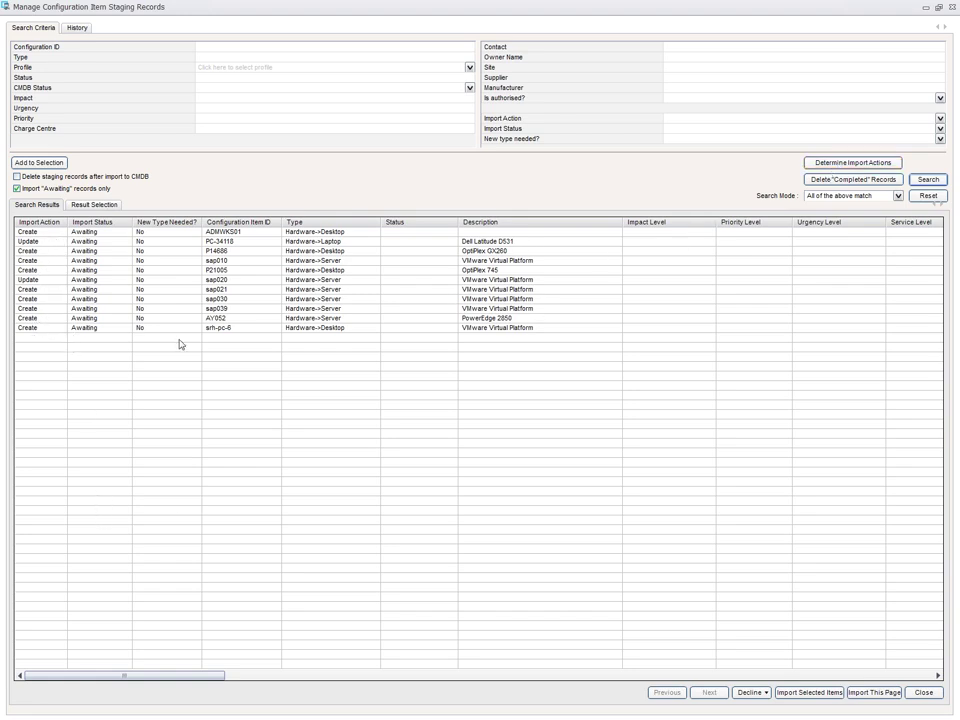
- Compare the current and staging values of the modified fields for staged records ADMWKS01 and PC-34118
click(240, 232)
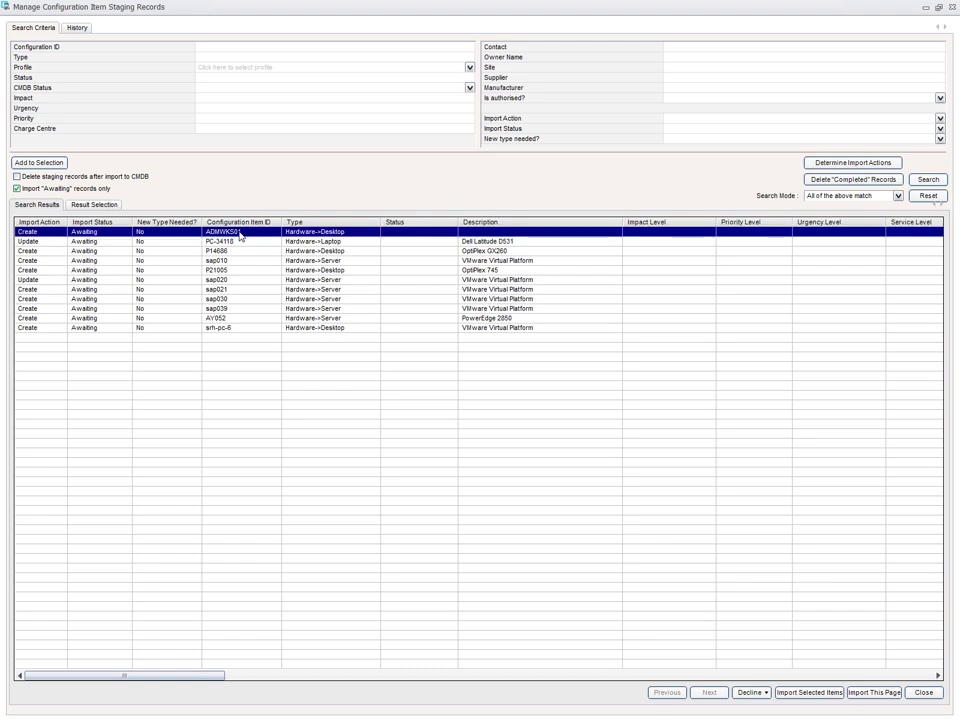
double_click(240, 232)
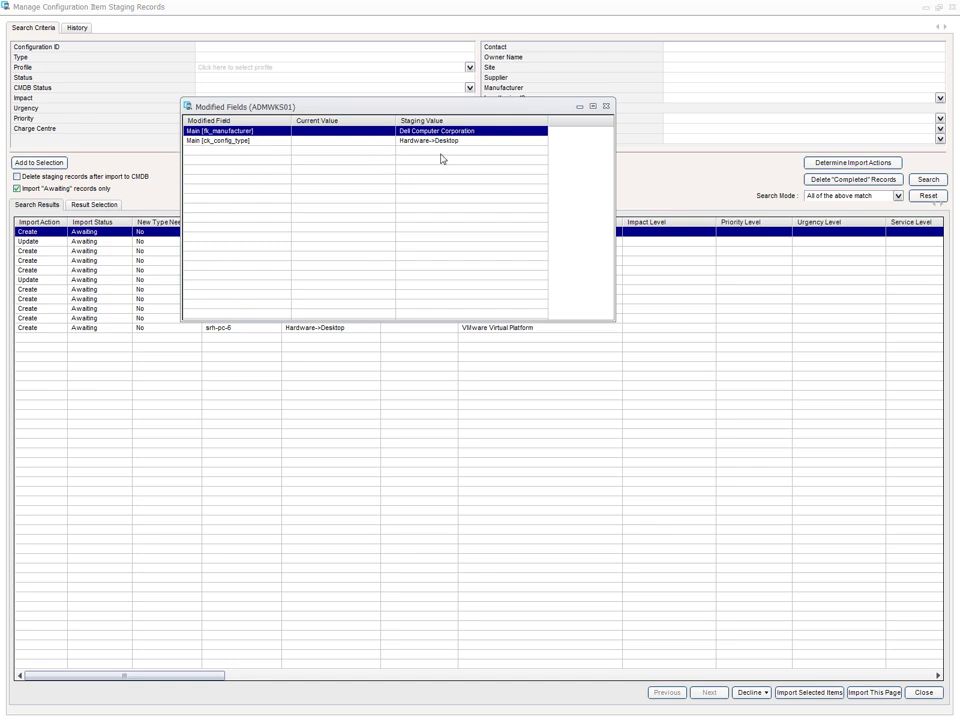
click(605, 107)
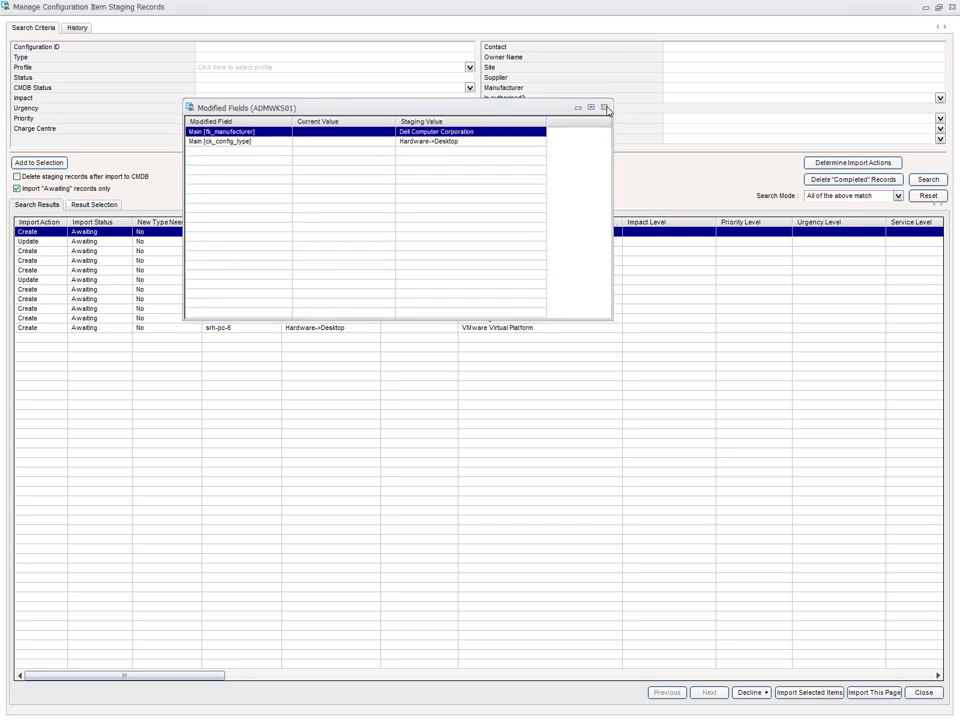
double_click(170, 242)
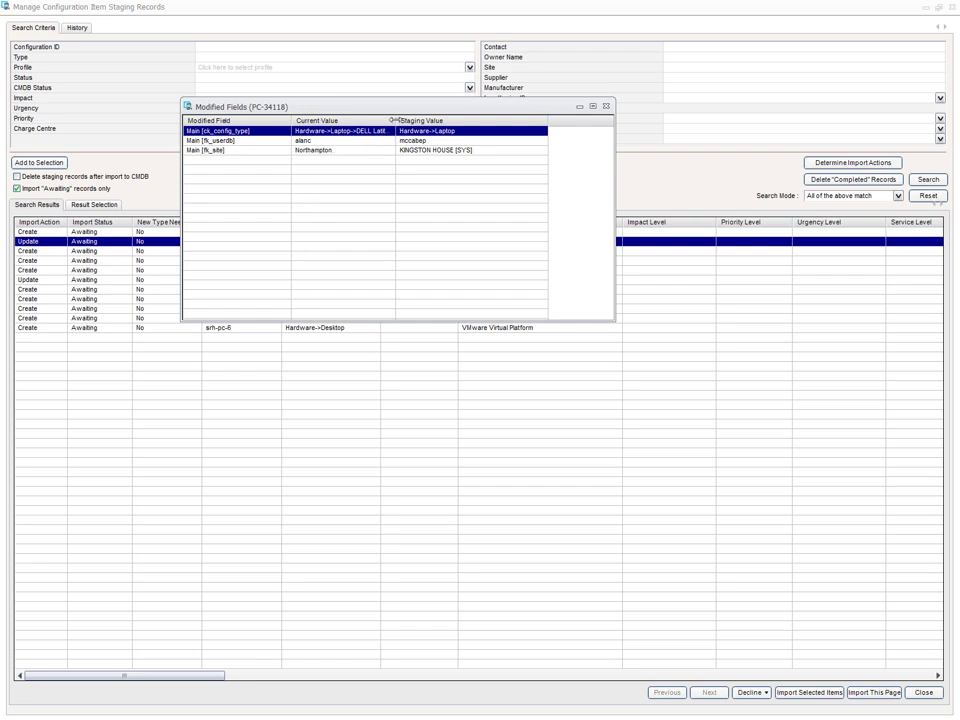
drag(396, 120, 428, 120)
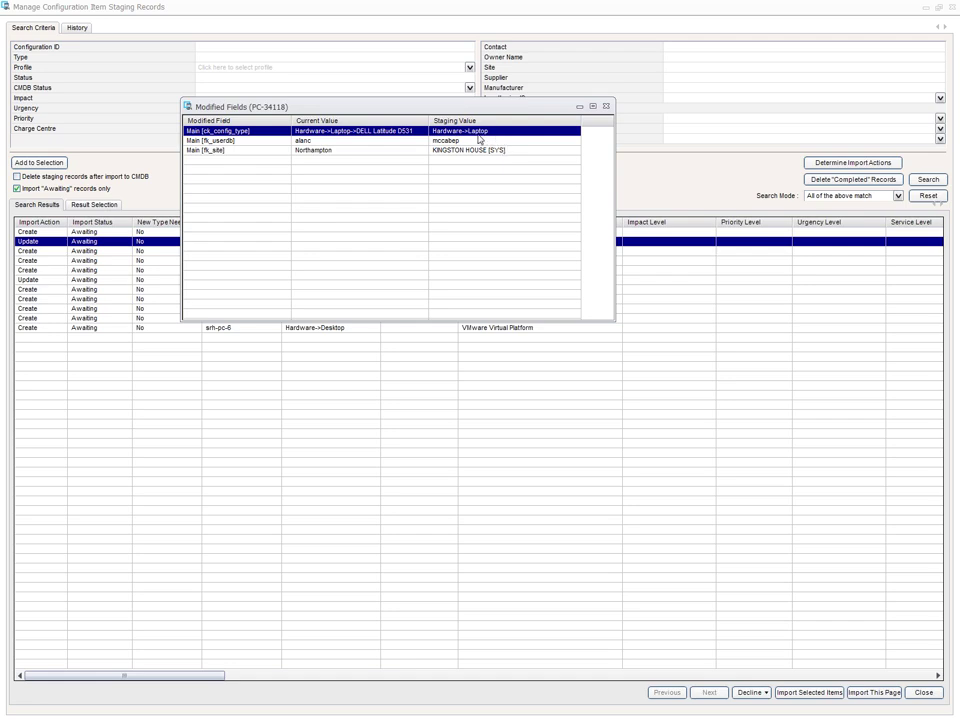
click(605, 106)
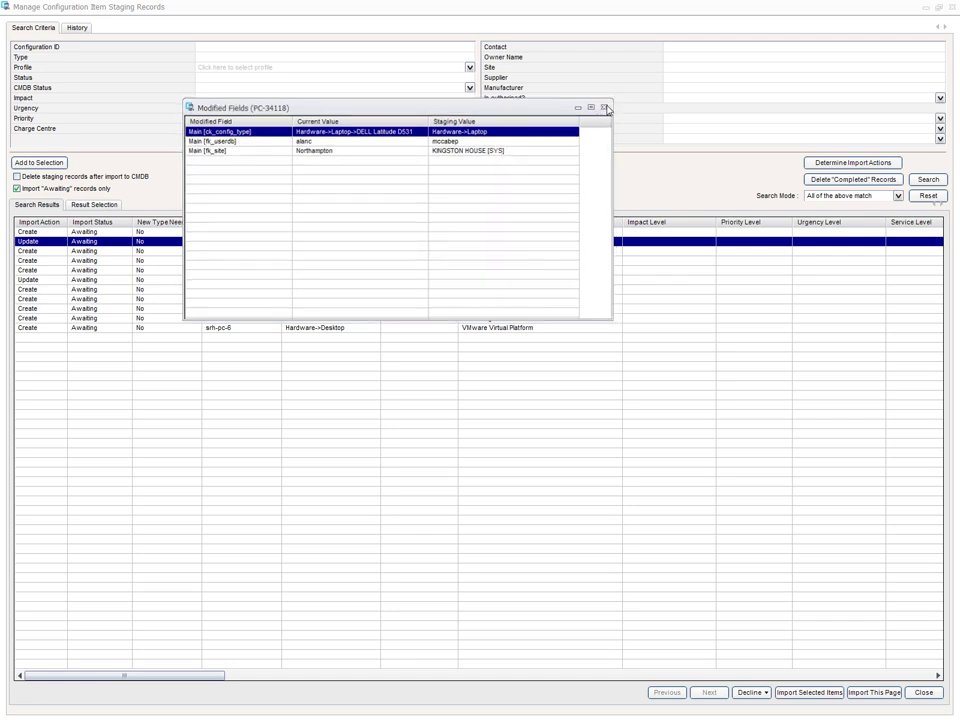
- View the modified fields of staged records P14686, sap010 and P21005, closing each list after viewing
double_click(196, 252)
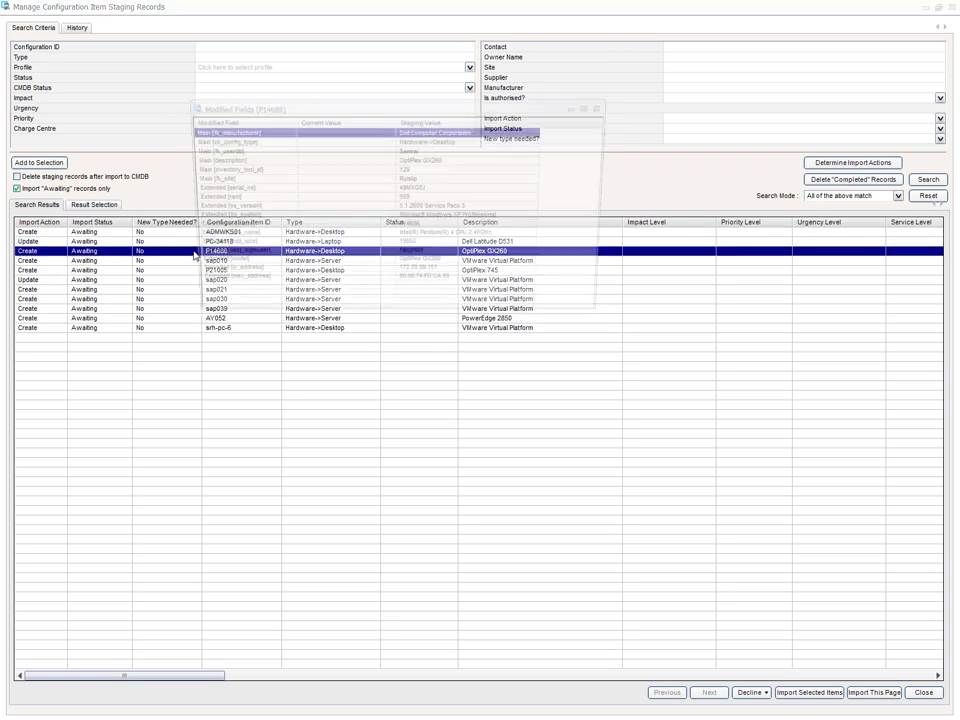
click(604, 108)
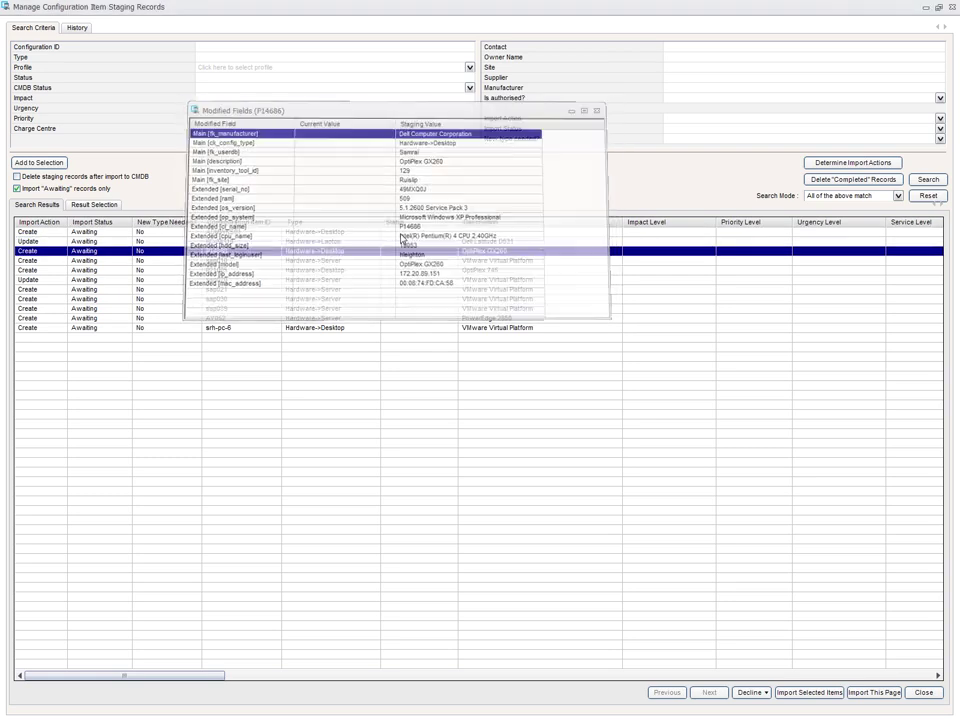
click(244, 262)
double_click(244, 262)
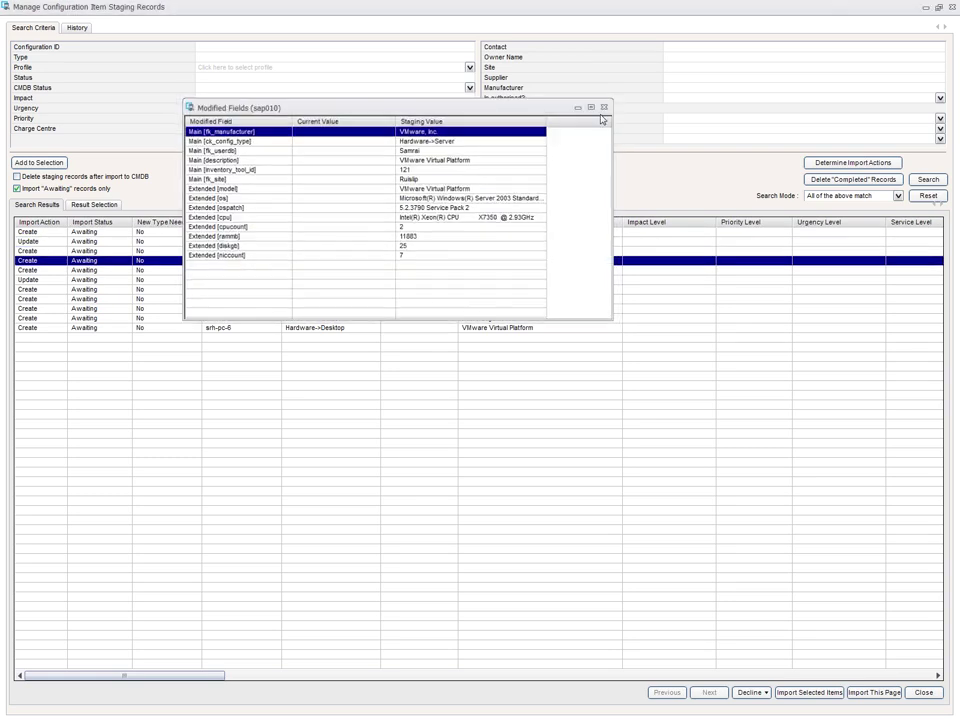
click(605, 106)
click(217, 271)
double_click(216, 272)
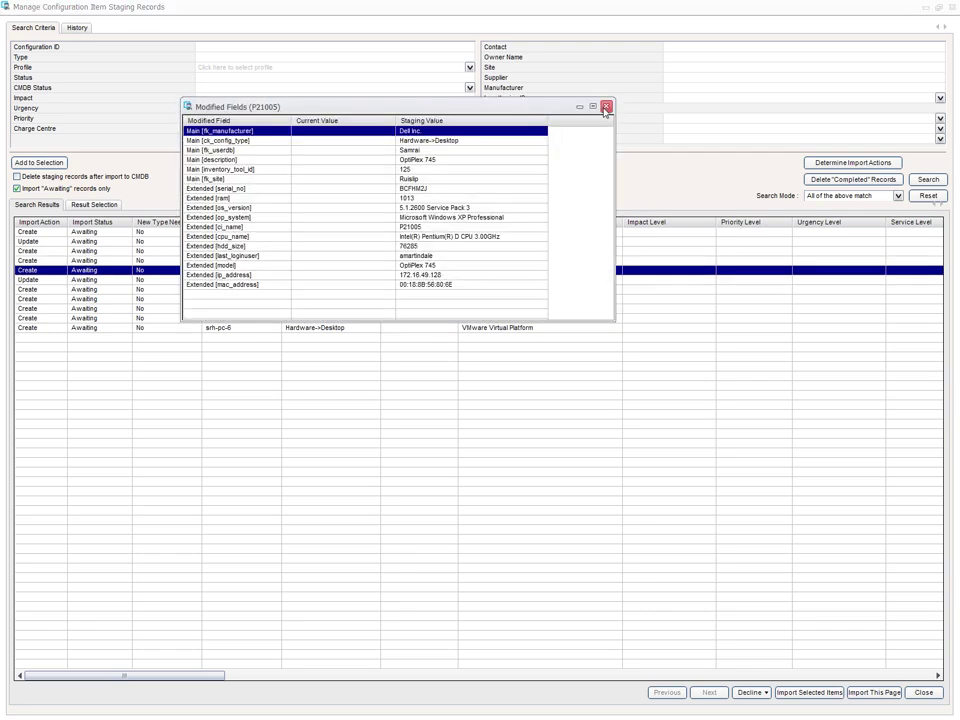
click(604, 106)
- Compare the main and extended field changes staged for sap020, including its model and user fields, and close the list
double_click(238, 281)
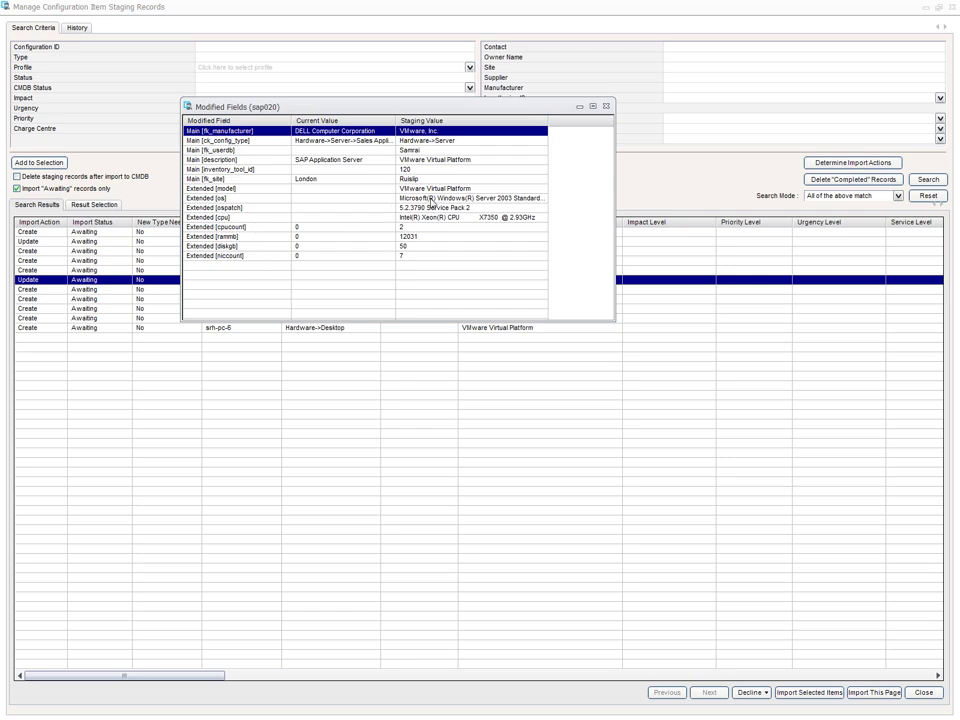
click(197, 189)
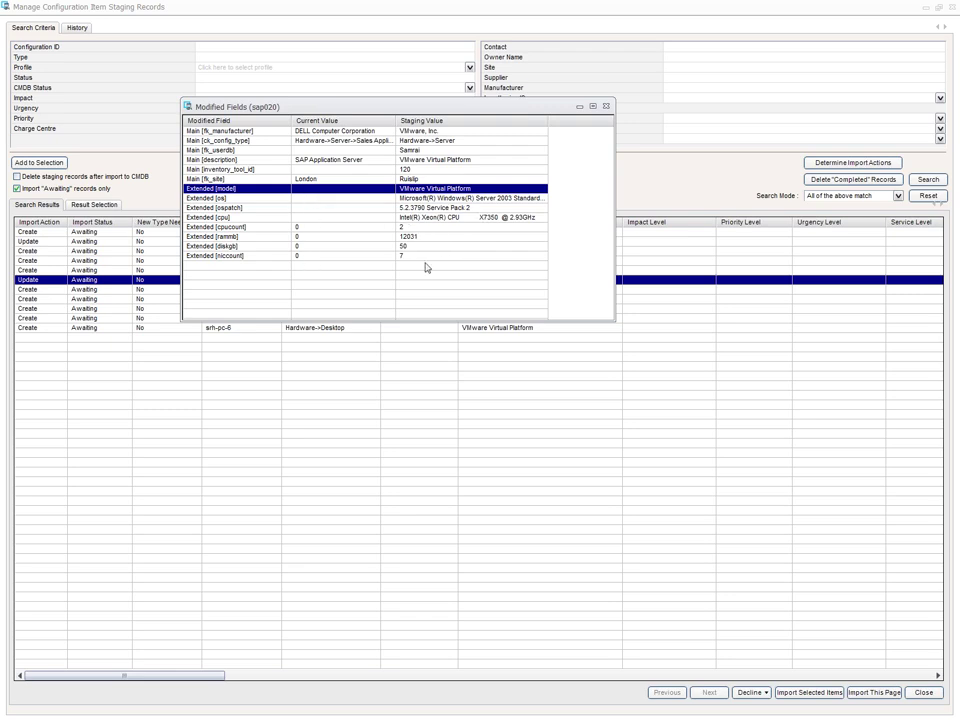
click(367, 151)
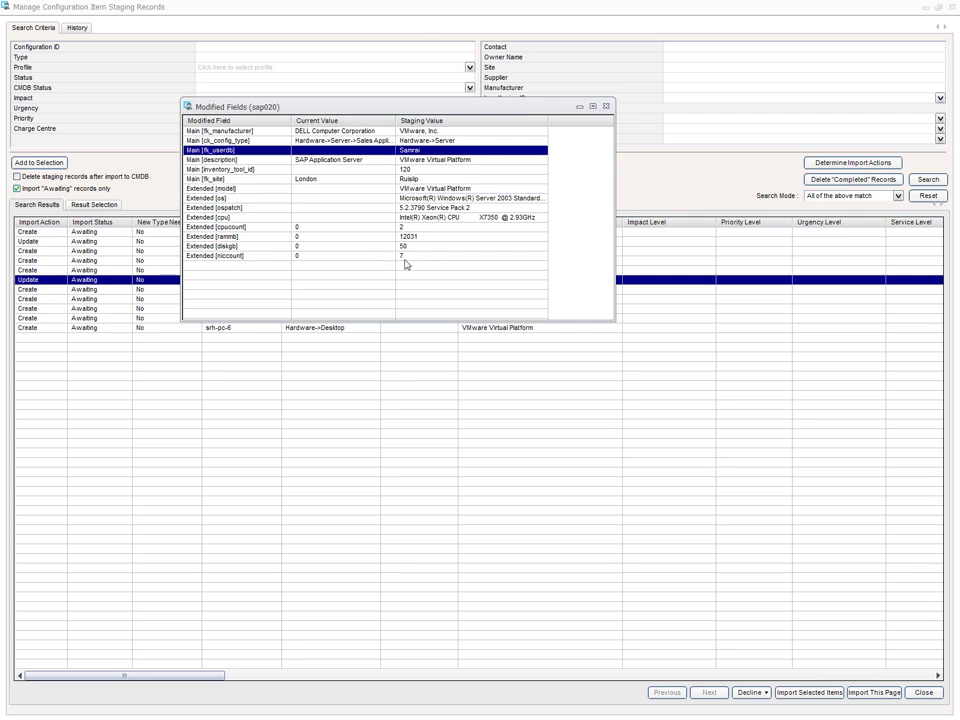
click(606, 107)
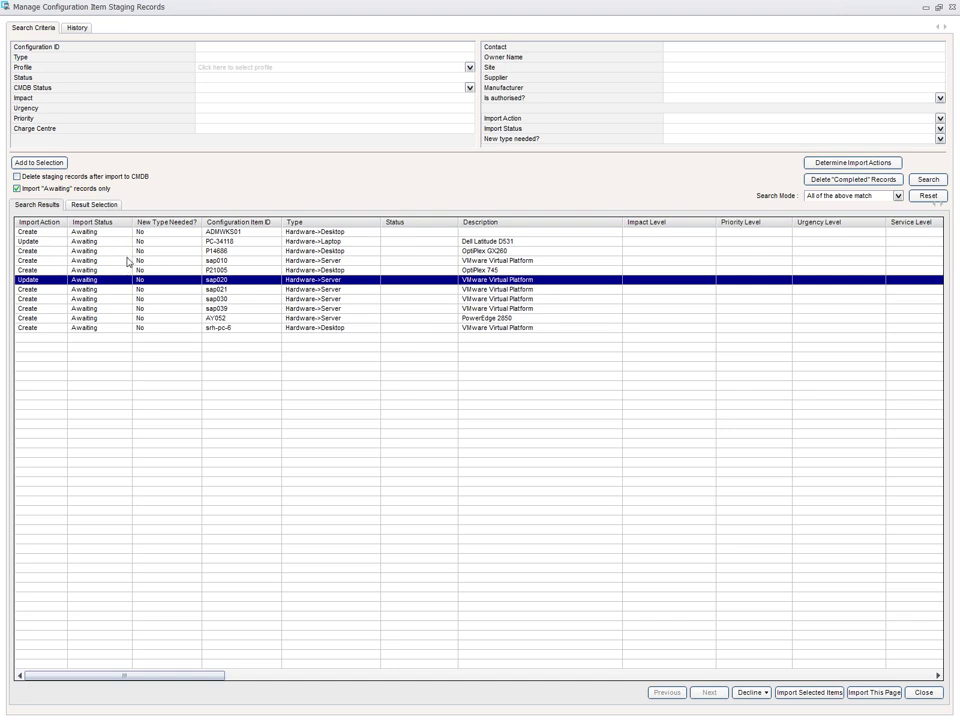
- Select the staged records PC-34118, sap010, sap020 and sap039 together
click(43, 251)
click(46, 241)
click(48, 271)
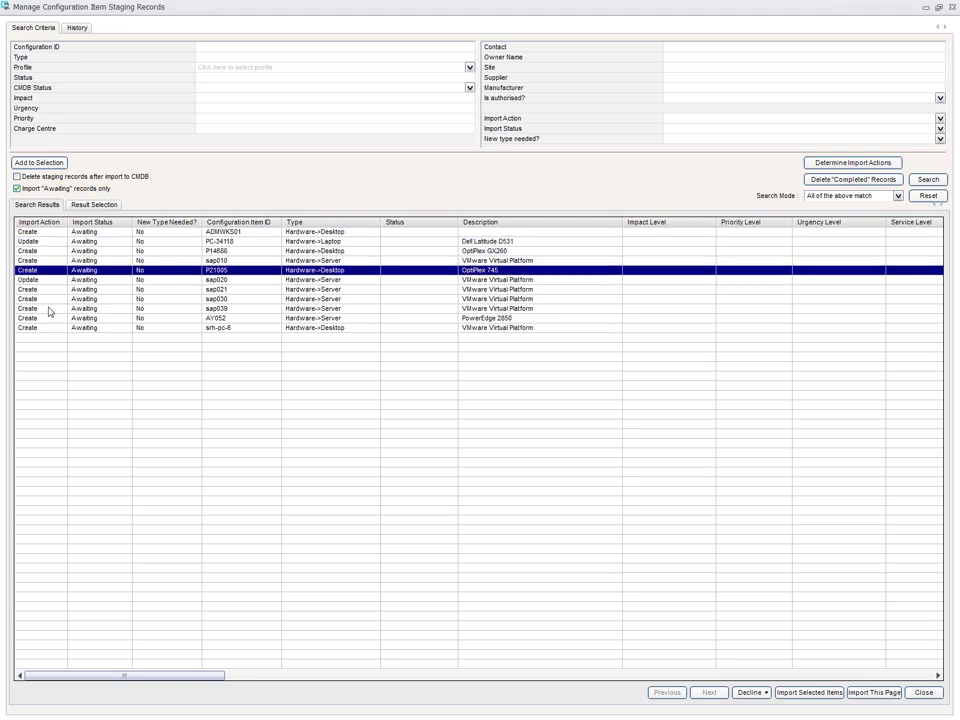
click(47, 308)
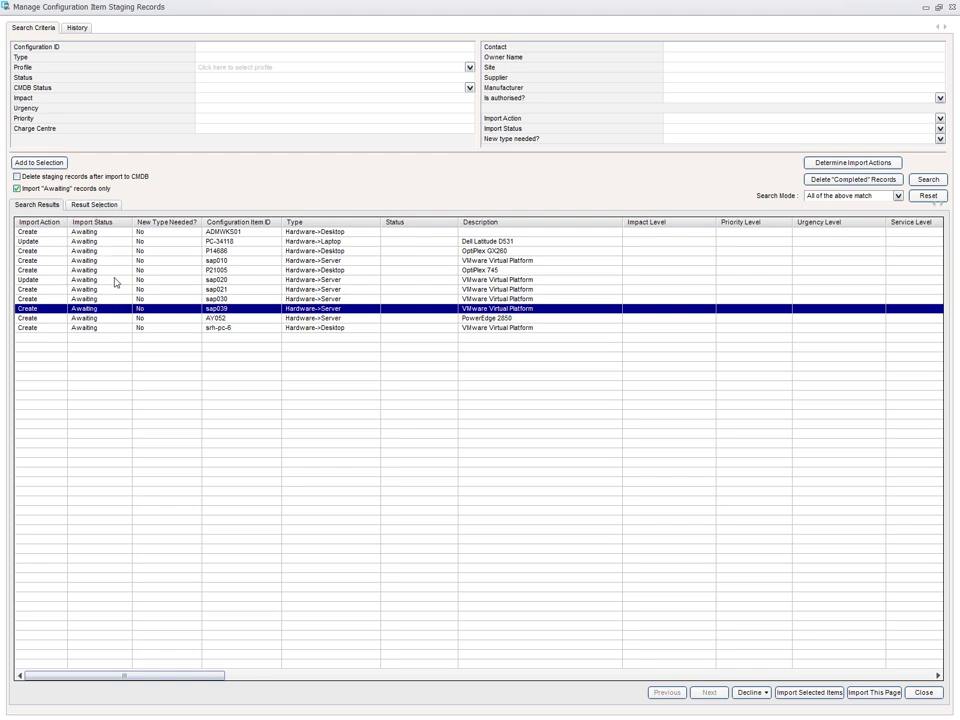
click(76, 243)
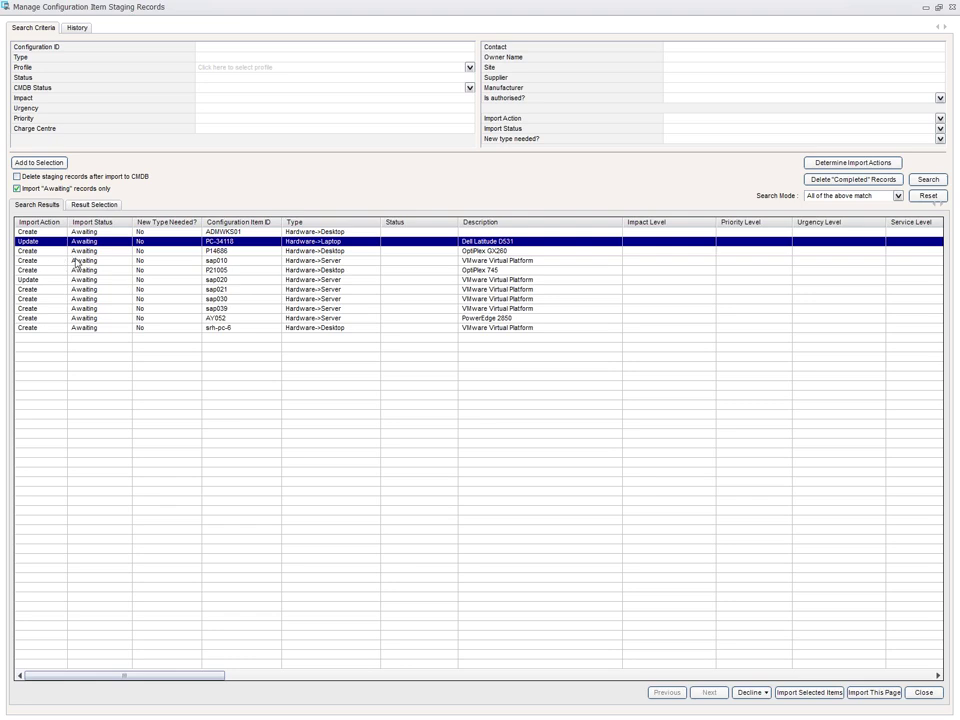
ctrl+click(72, 260)
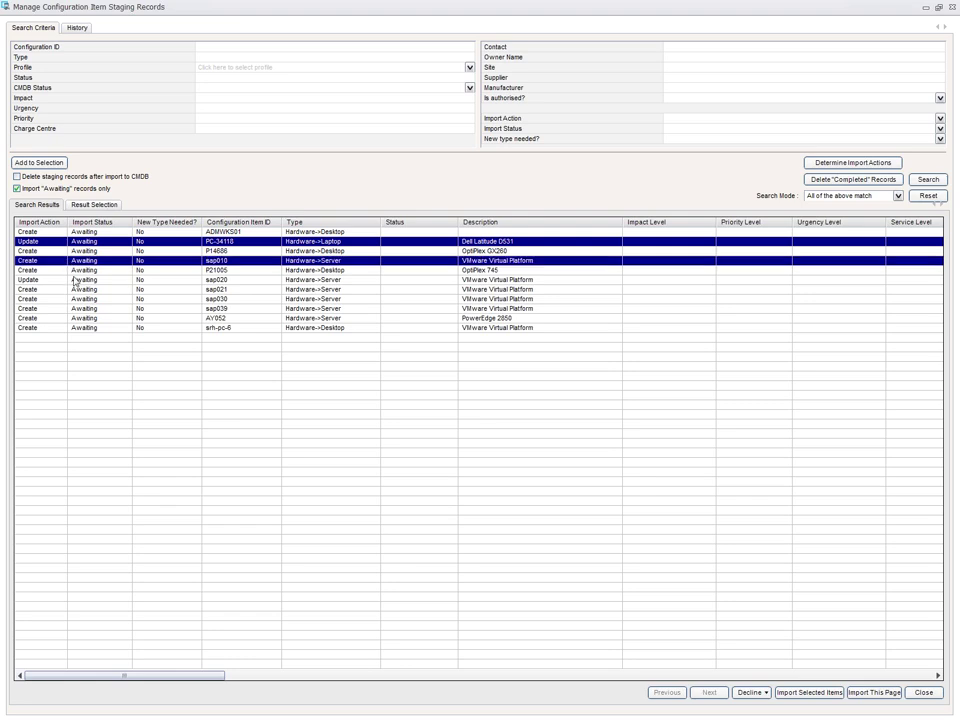
ctrl+click(72, 280)
ctrl+click(66, 308)
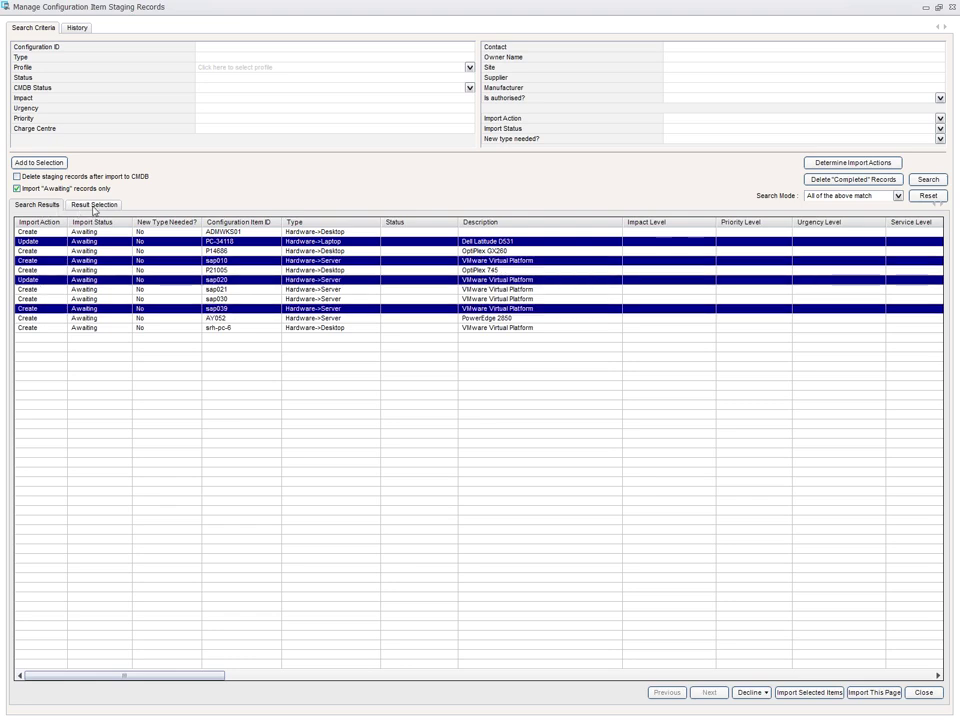
- Reduce the selection to the single staged record sap039 and close the staging records window
click(170, 292)
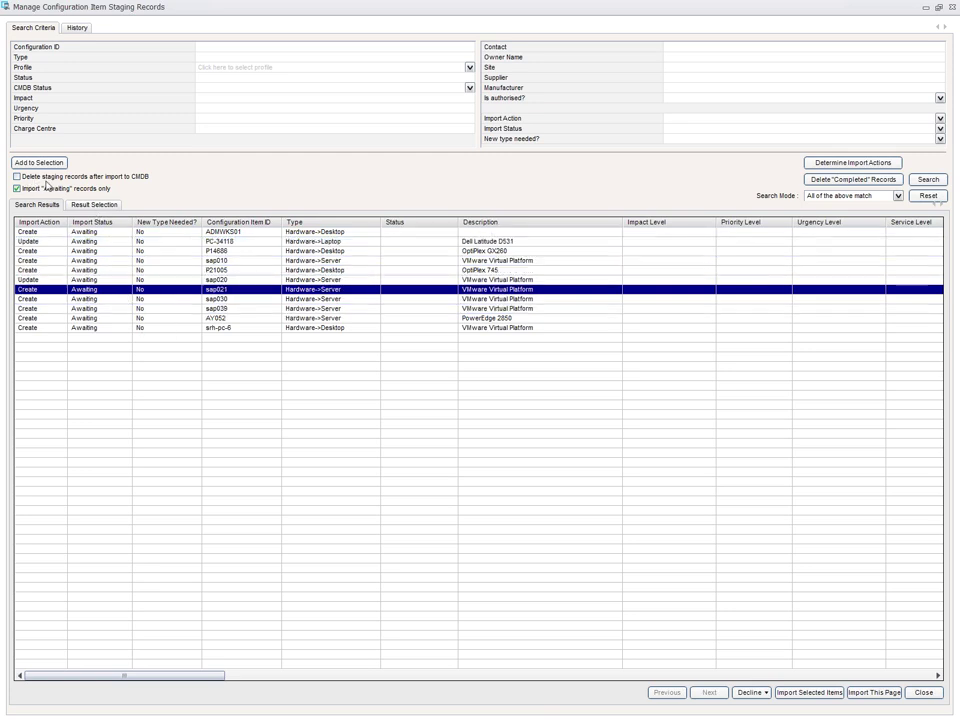
click(101, 309)
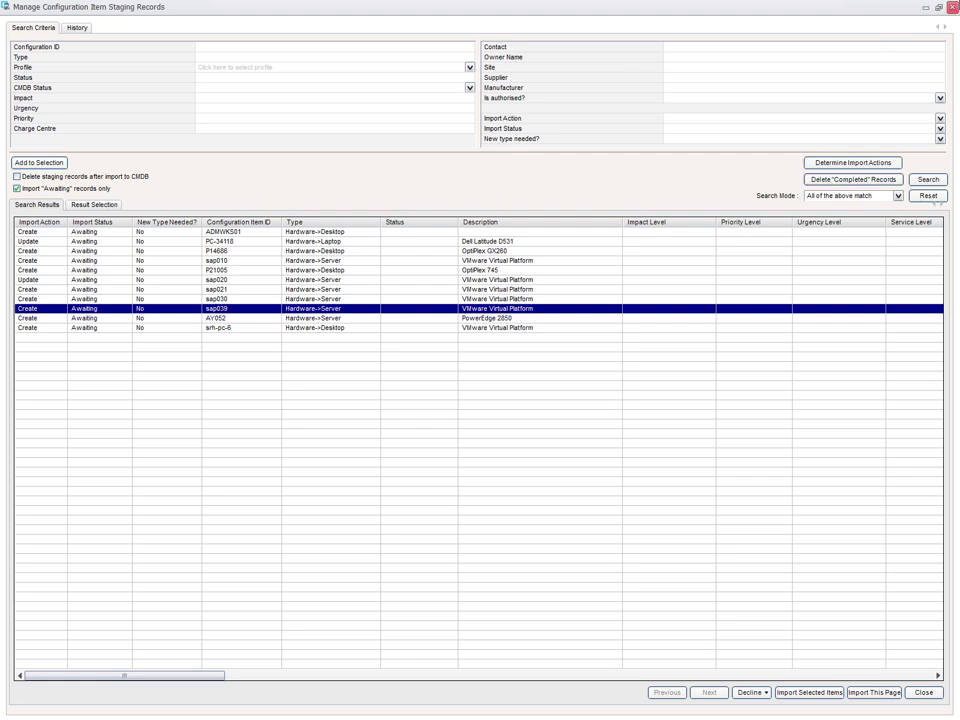
click(954, 8)
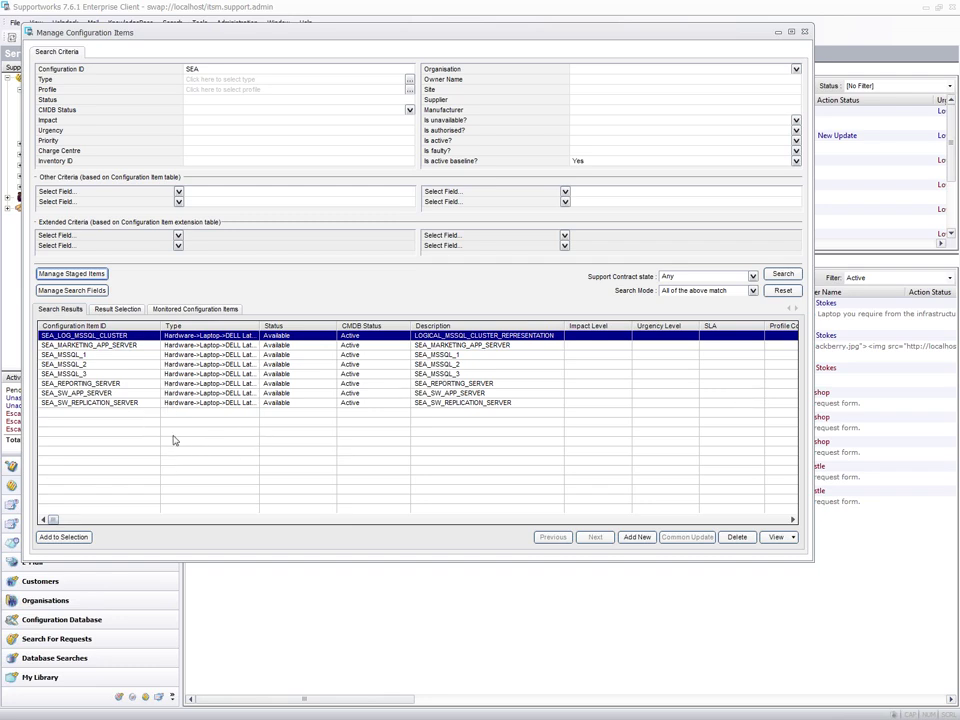
- Examine the SEA_MSSQL_1, SEA_MSSQL_2 and SEA_MSSQL_3 entries, the logical cluster and the marketing application server in the search results
click(92, 355)
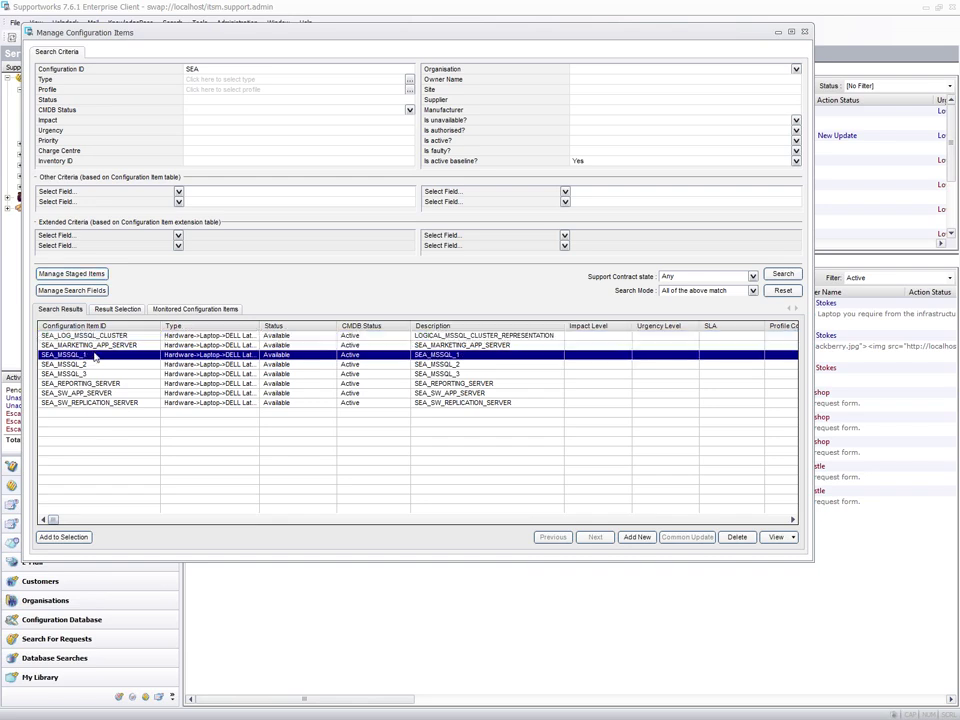
click(97, 366)
click(98, 375)
click(97, 357)
click(97, 365)
click(98, 375)
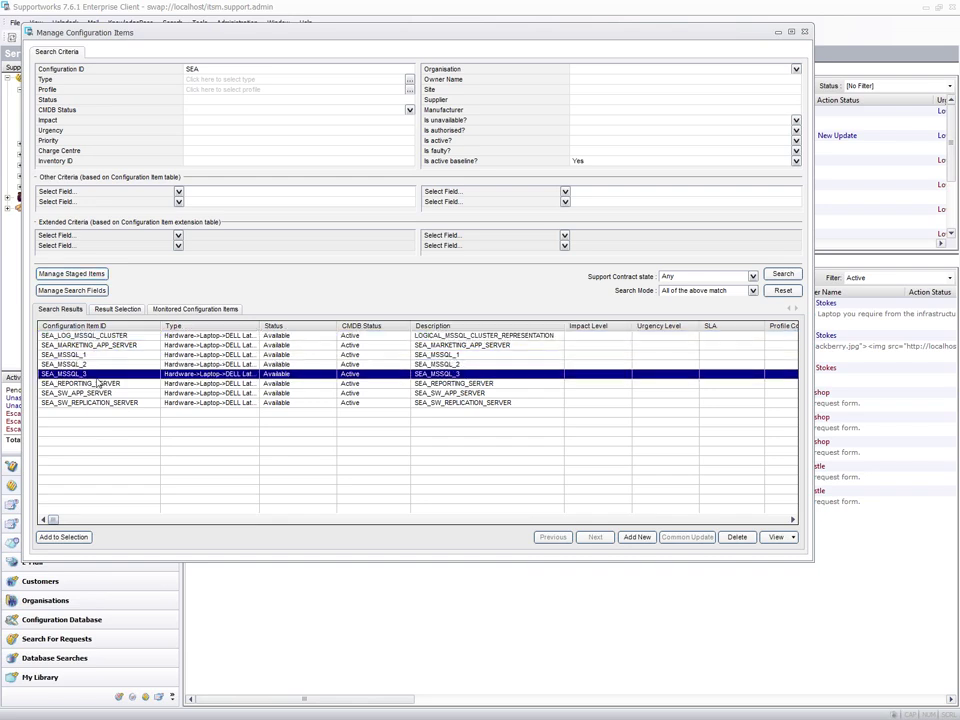
click(97, 355)
click(97, 365)
click(98, 374)
click(72, 336)
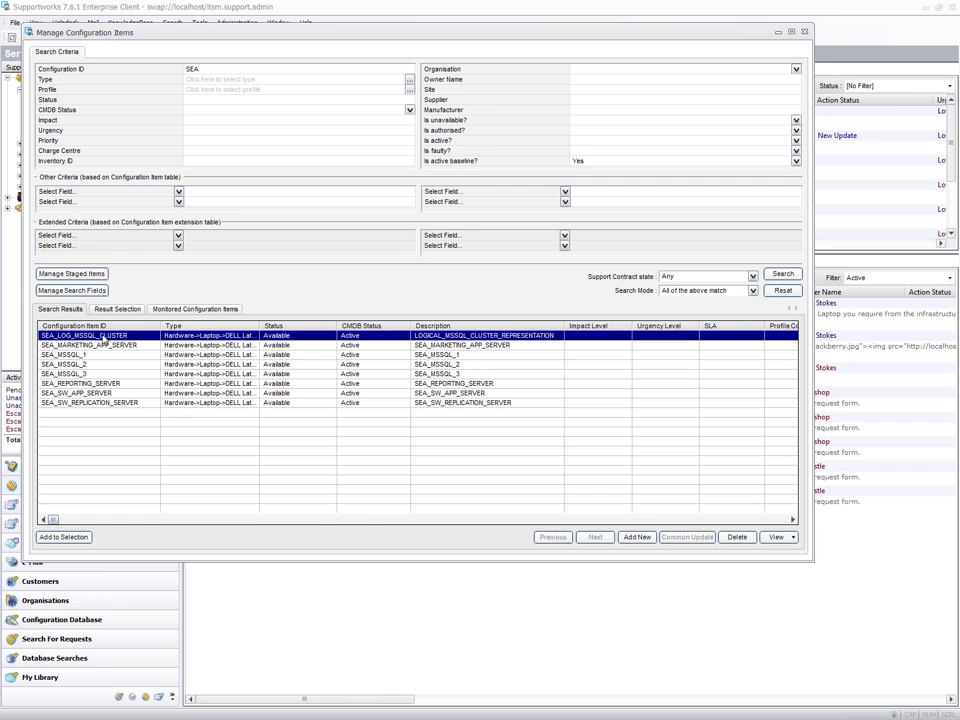
click(113, 346)
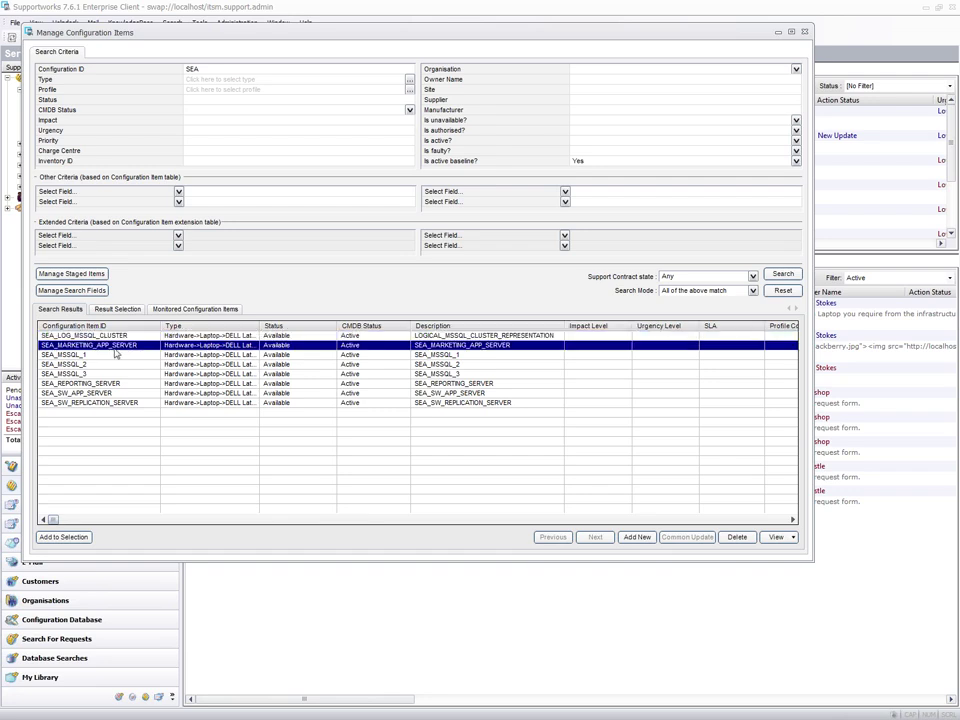
- Open SEA_LOG_MSSQL_CLUSTER, view its child dependencies, and close the item
double_click(121, 337)
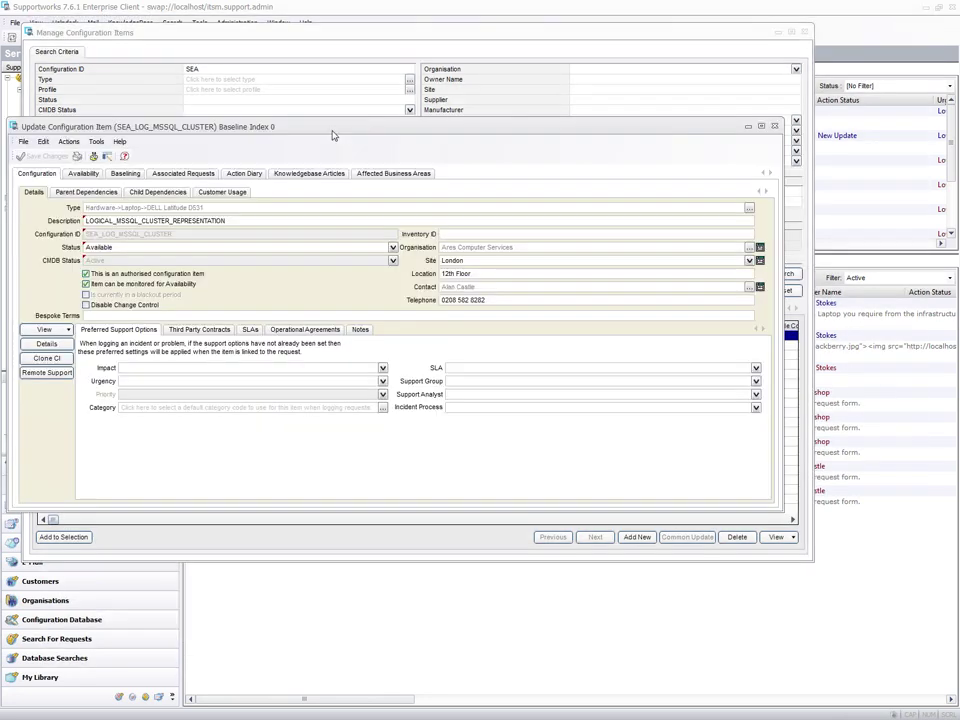
drag(334, 132, 395, 82)
click(221, 141)
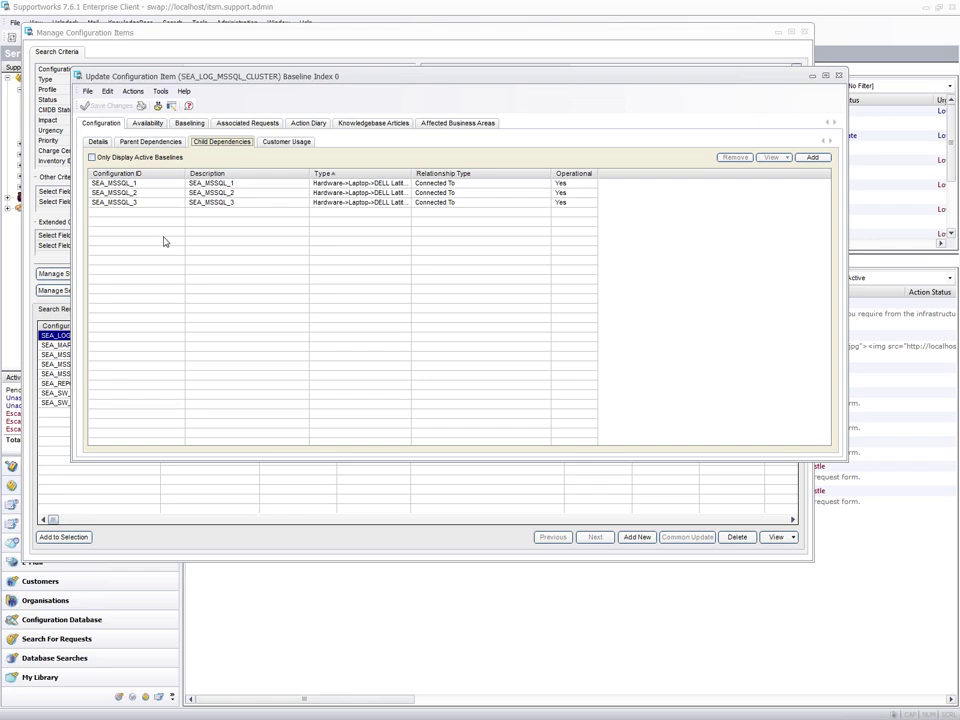
click(839, 76)
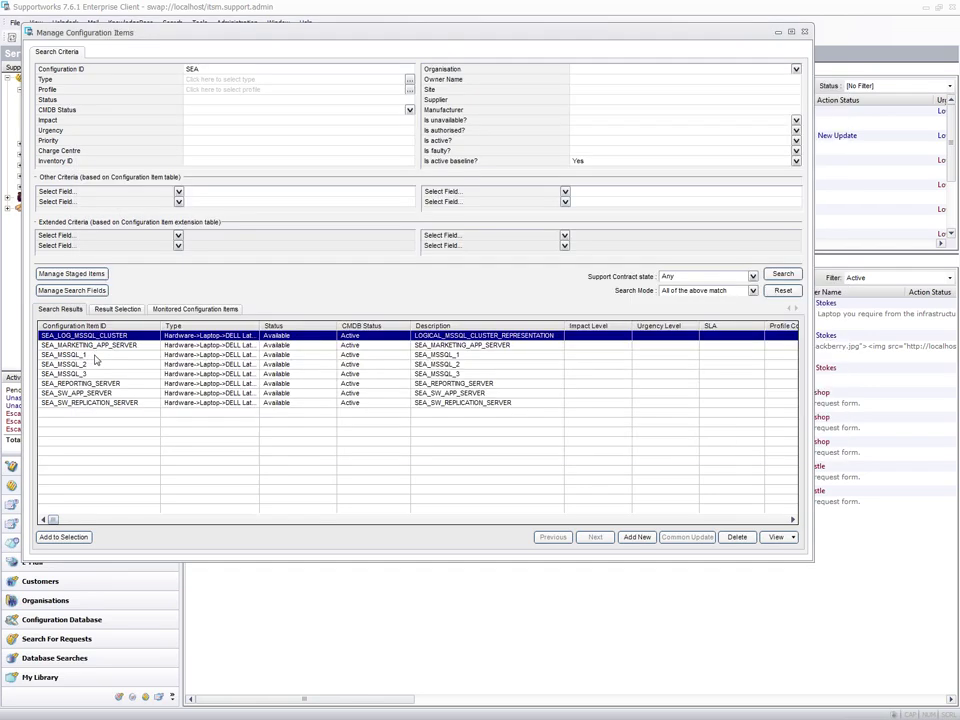
- Open SEA_MSSQL_1 and view its parent and child dependencies
click(95, 357)
double_click(95, 357)
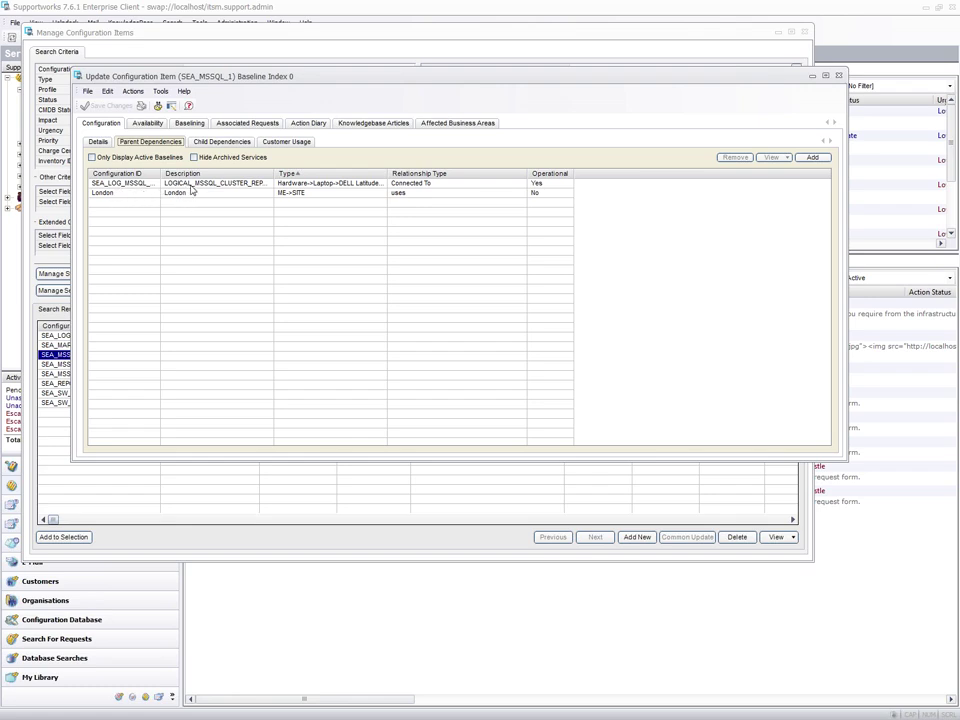
click(225, 147)
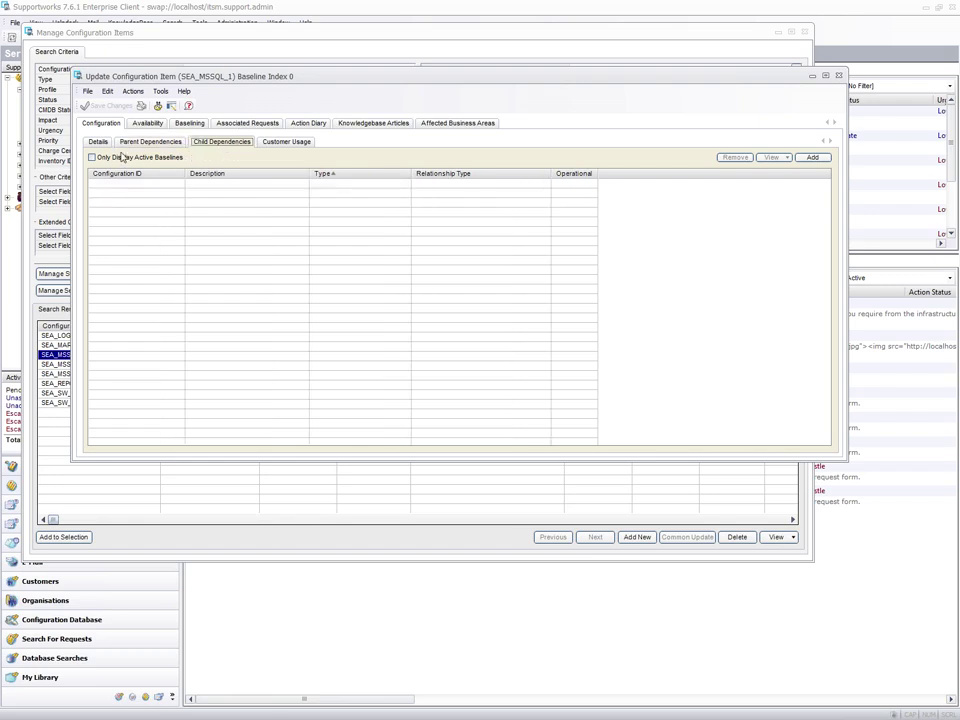
- View the child dependency diagram of SEA_MSSQL_1 from its details, and close the diagram
click(98, 141)
click(123, 280)
click(123, 280)
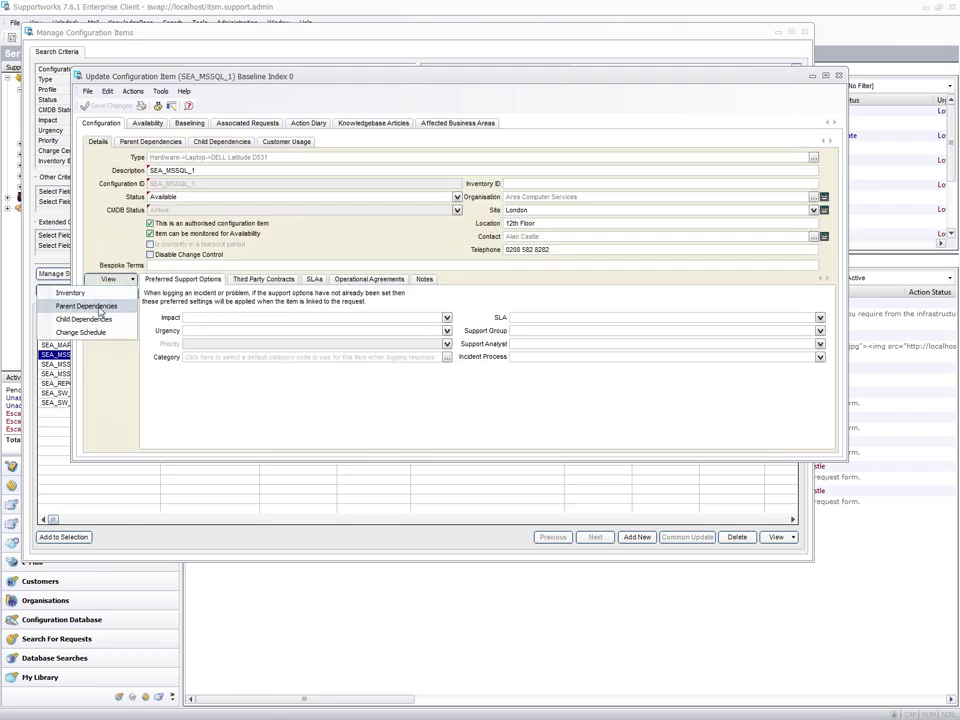
click(100, 318)
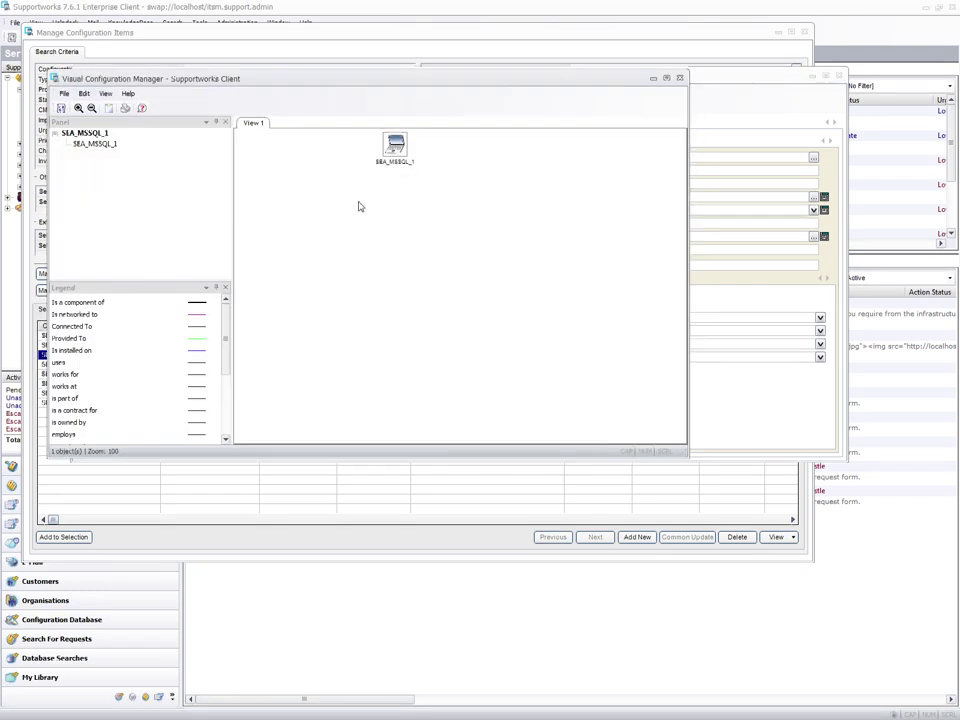
click(680, 78)
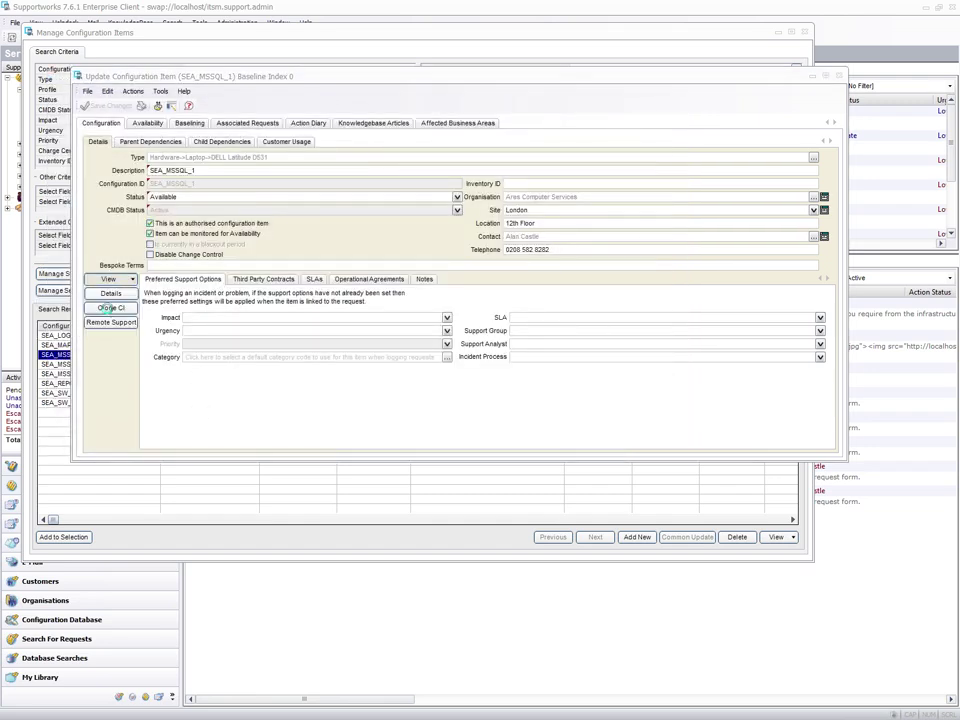
- View the parent dependency diagram of SEA_MSSQL_1, move the SEA_LOG_MSSQL_CLUSTER node away from the others, and close the diagram and item
click(106, 308)
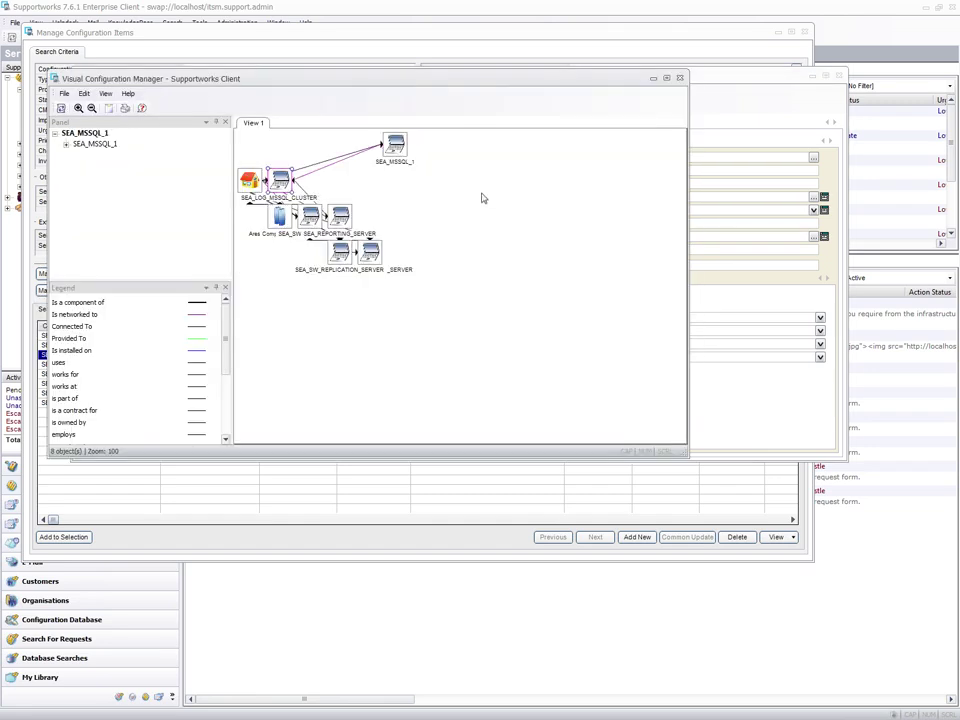
click(395, 146)
click(290, 178)
drag(292, 181, 484, 183)
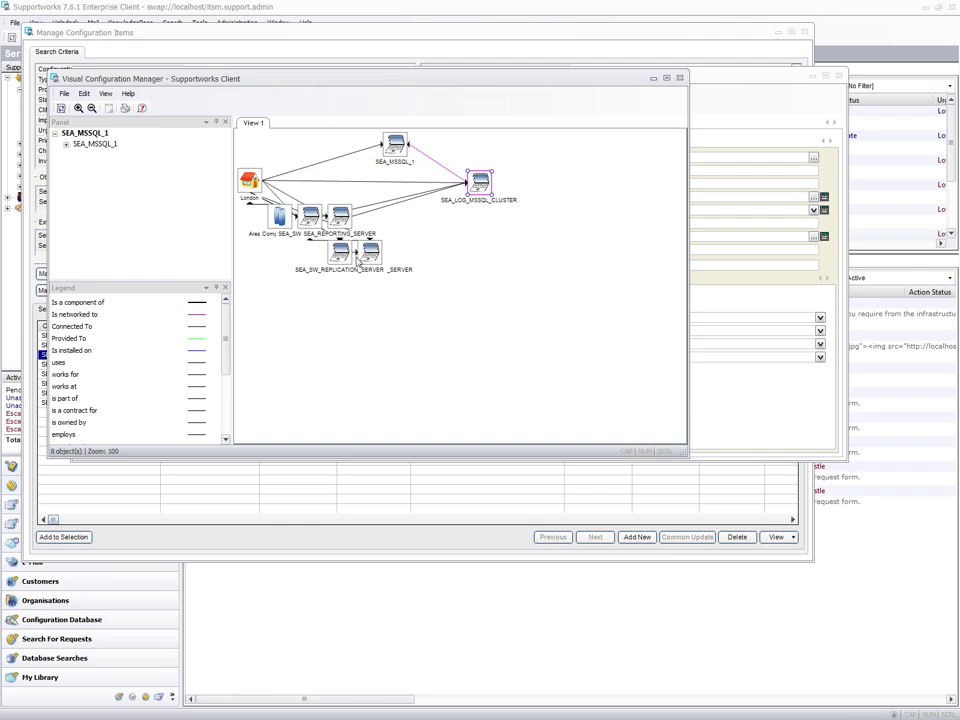
click(679, 78)
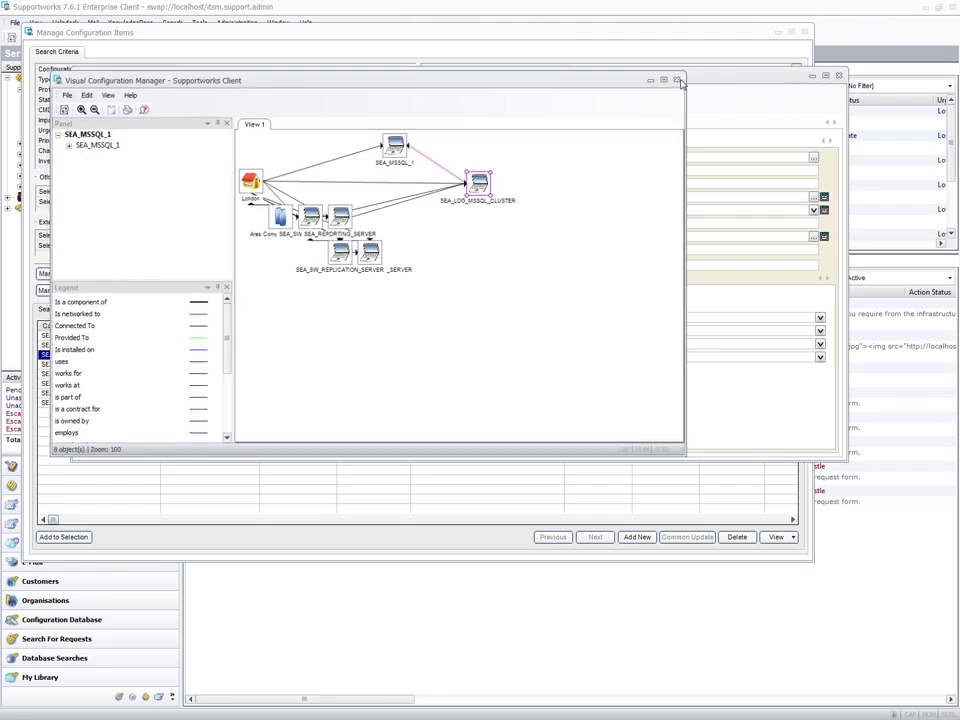
click(839, 76)
- Open SEA_LOG_MSSQL_CLUSTER from the search results and display its child dependency diagram
click(143, 336)
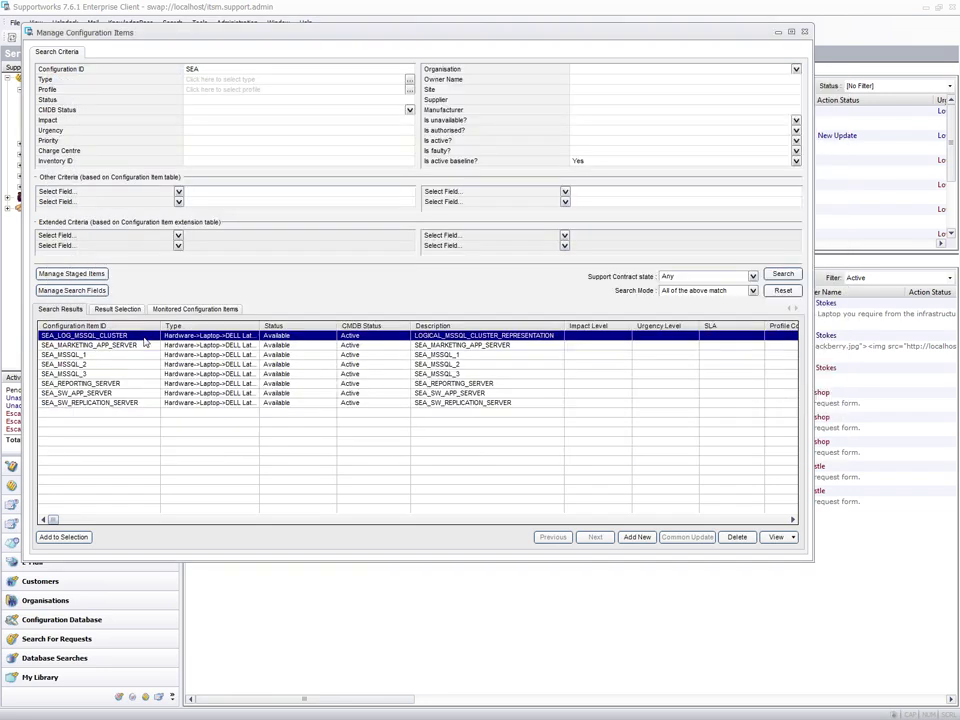
double_click(143, 341)
click(108, 279)
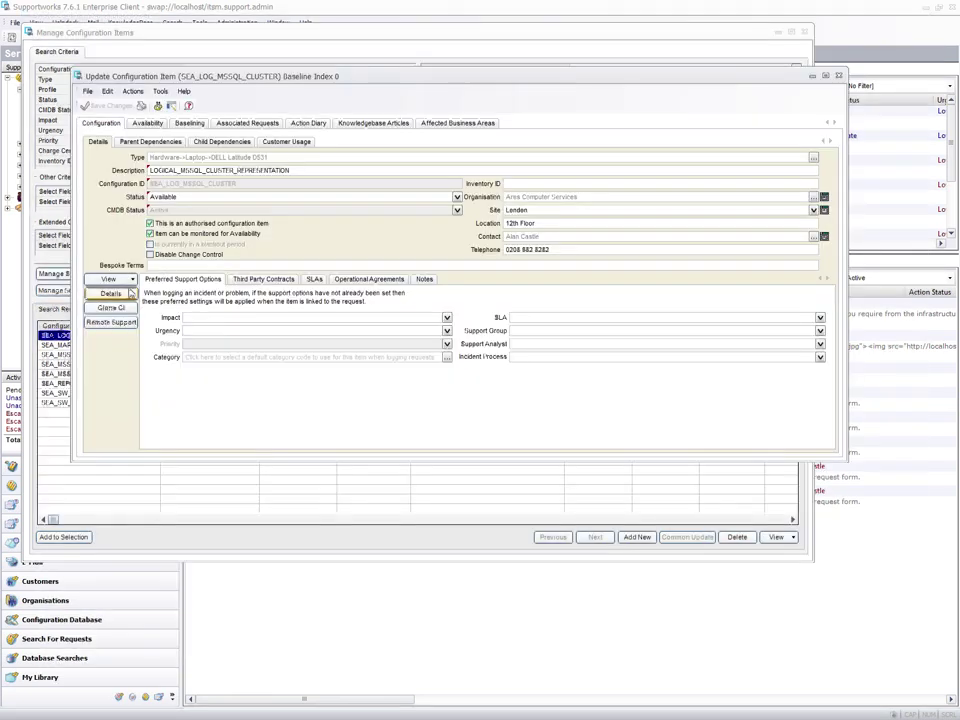
click(107, 319)
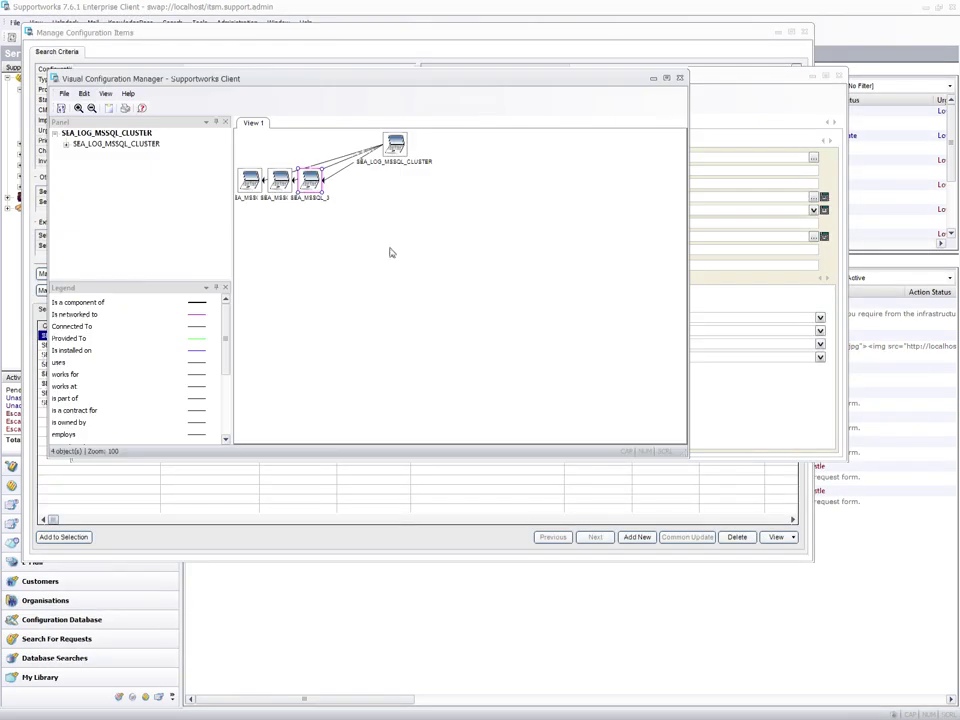
- Arrange the SEA_MSSQL_1, SEA_MSSQL_2 and SEA_MSSQL_3 nodes in a row beneath the cluster node, and close the diagram and item
drag(442, 232, 446, 235)
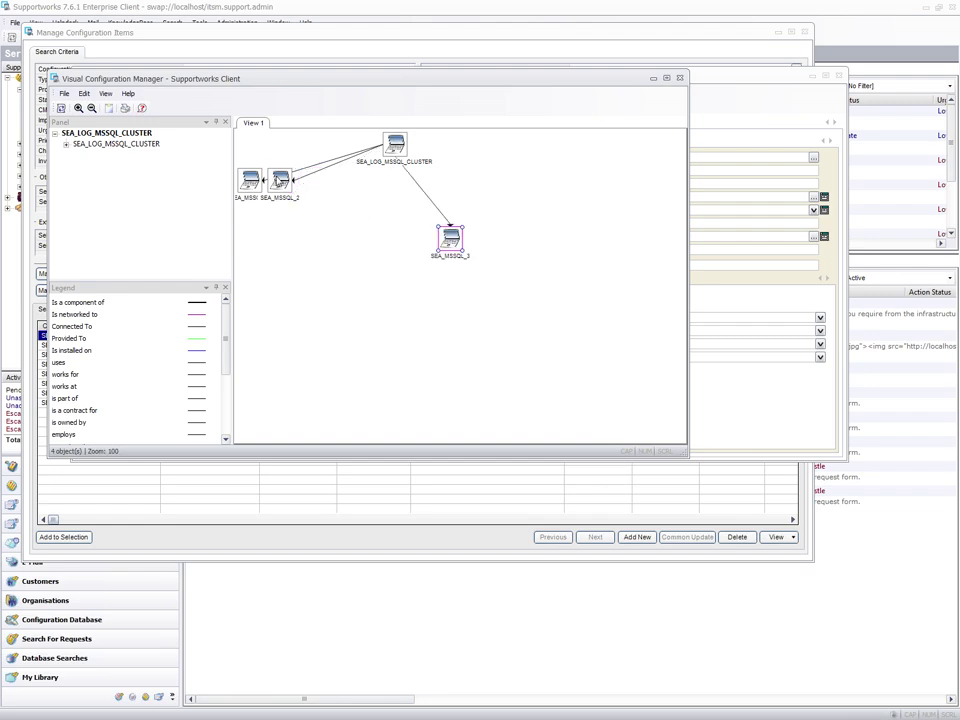
drag(279, 181, 370, 237)
drag(255, 178, 284, 241)
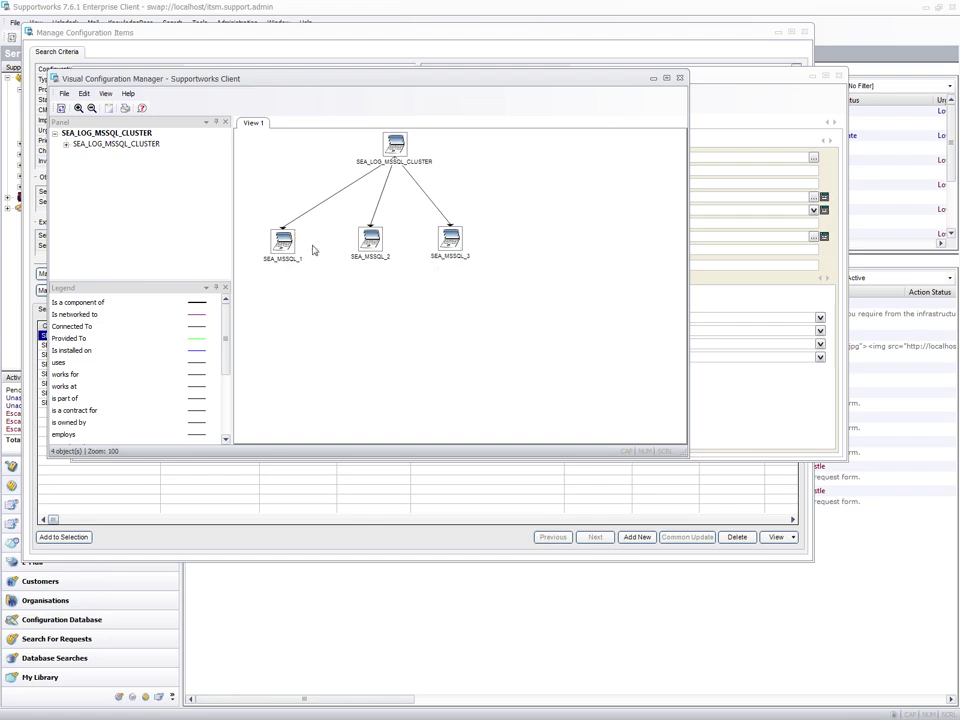
click(396, 145)
click(680, 78)
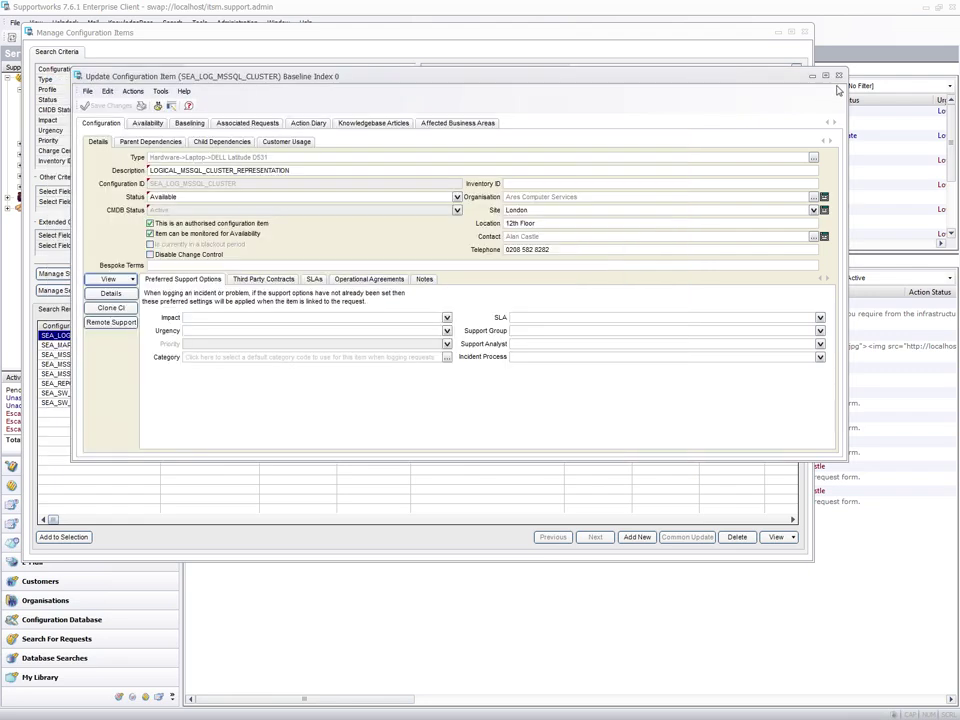
click(838, 77)
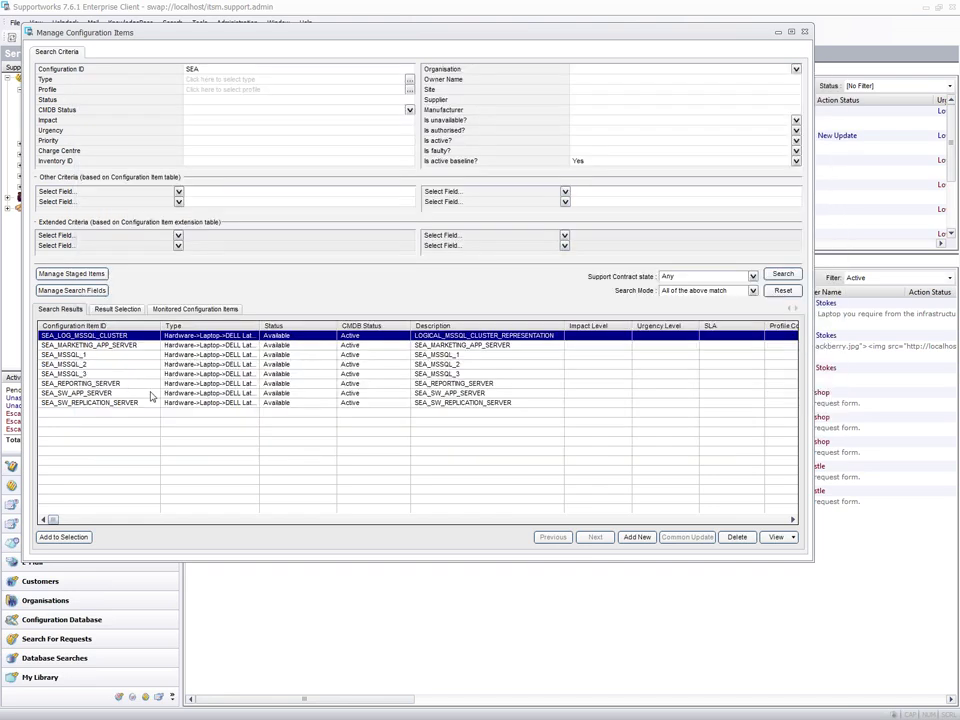
- Open SEA_REPORTING_SERVER, view its child dependency diagram, and close the diagram and item
double_click(85, 384)
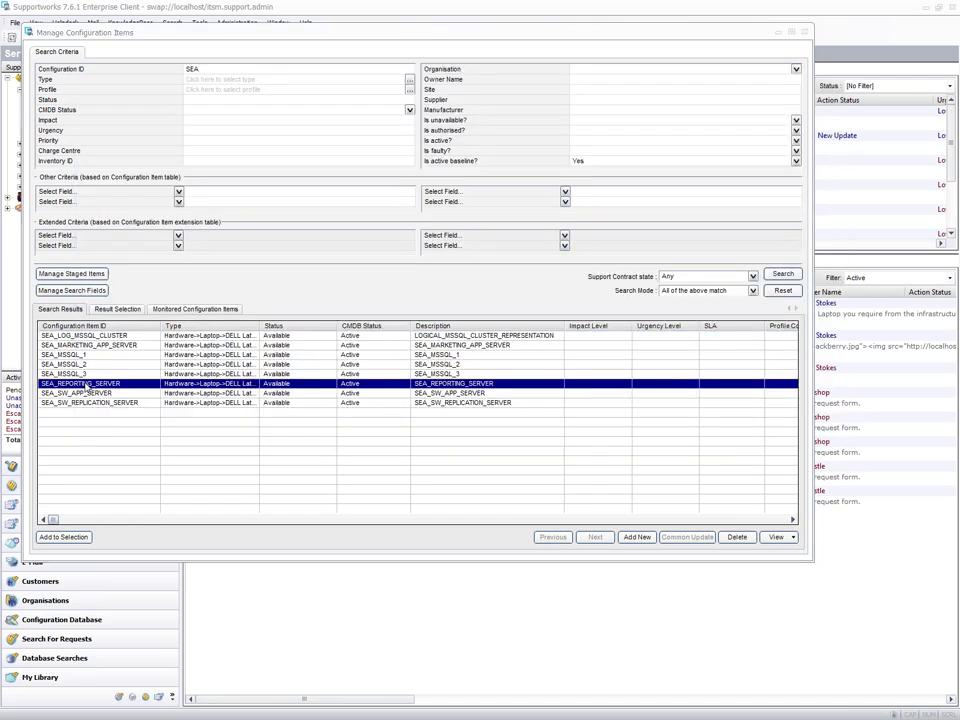
click(110, 279)
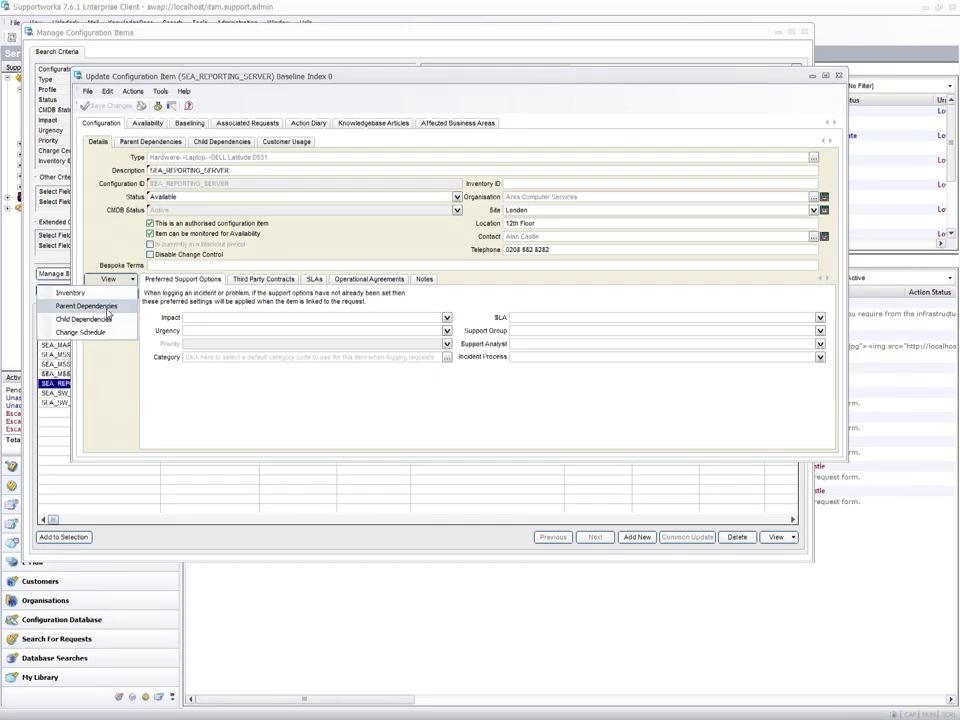
click(108, 319)
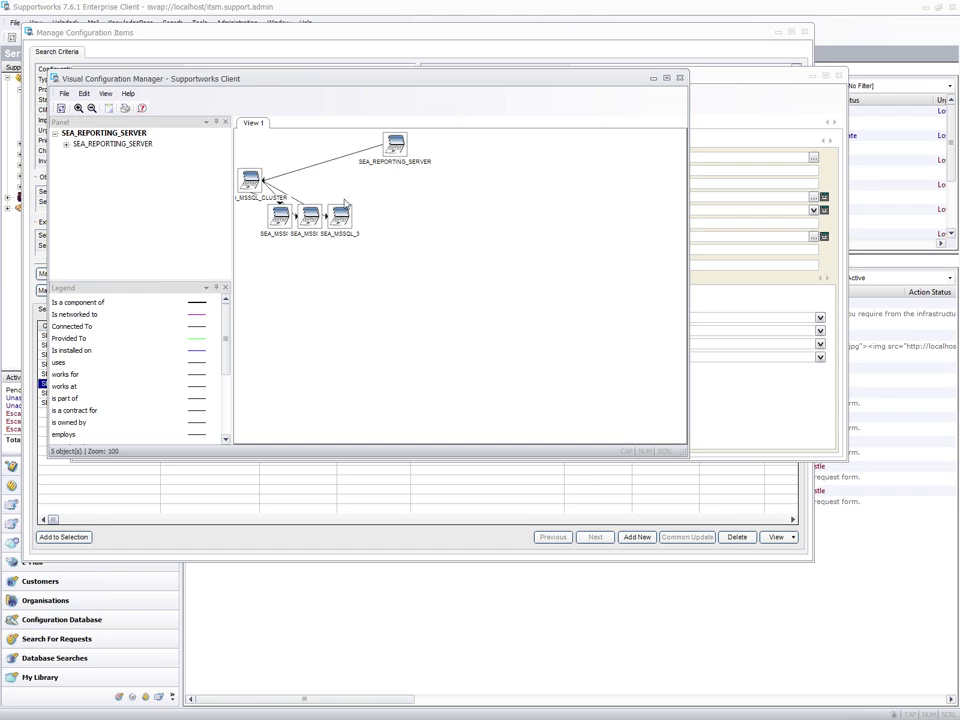
mouse_move(397, 143)
click(680, 78)
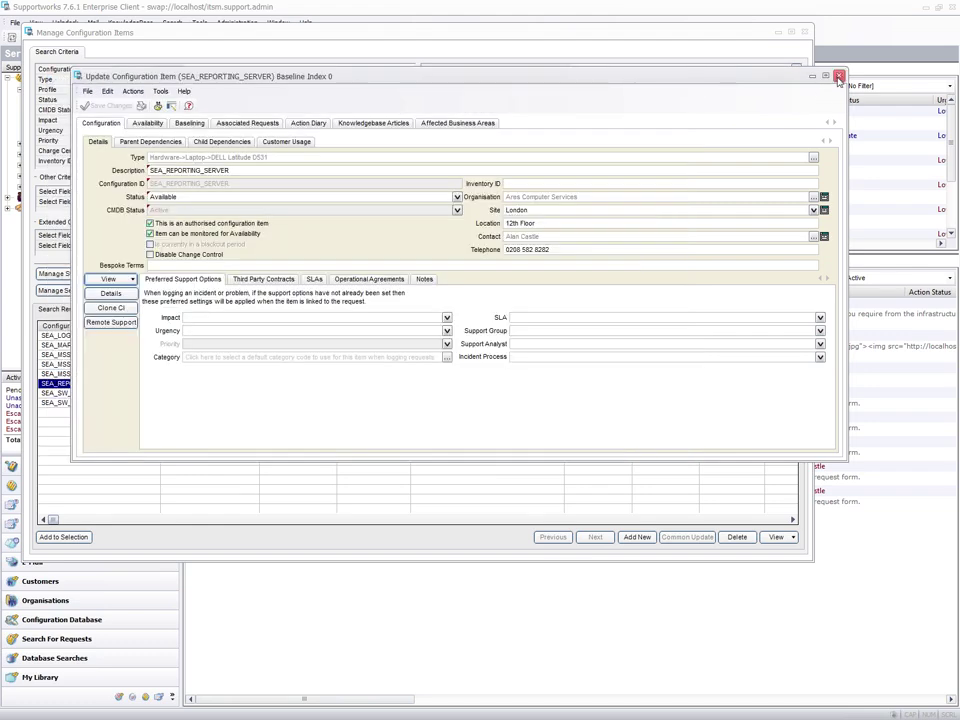
click(838, 77)
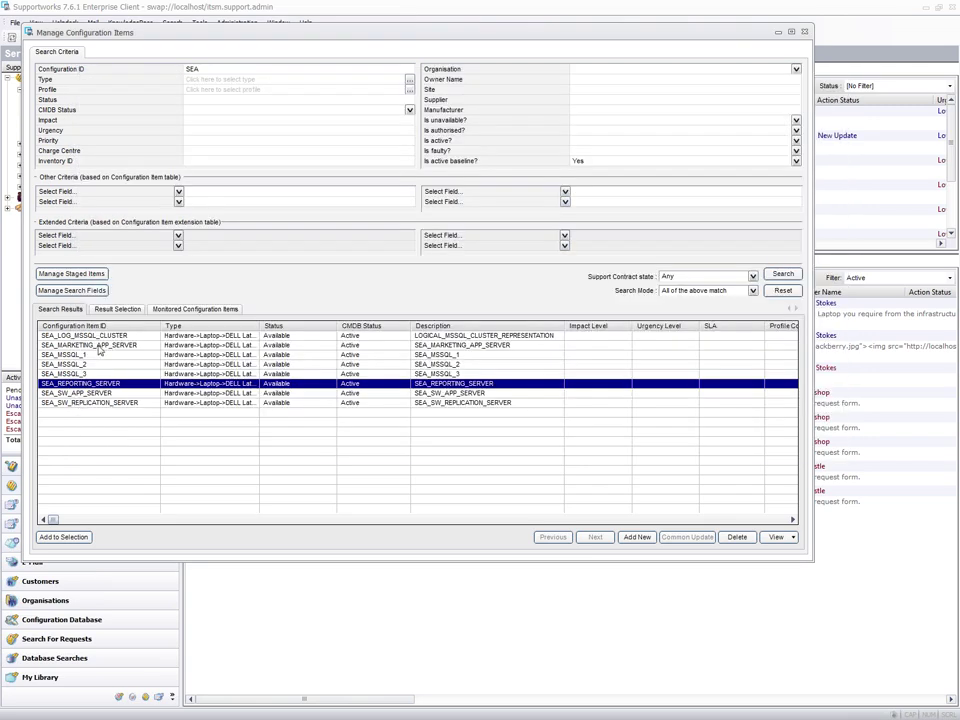
- Open SEA_MARKETING_APP_SERVER, view its child dependency diagram, and close the diagram and item
click(99, 345)
double_click(99, 347)
click(108, 279)
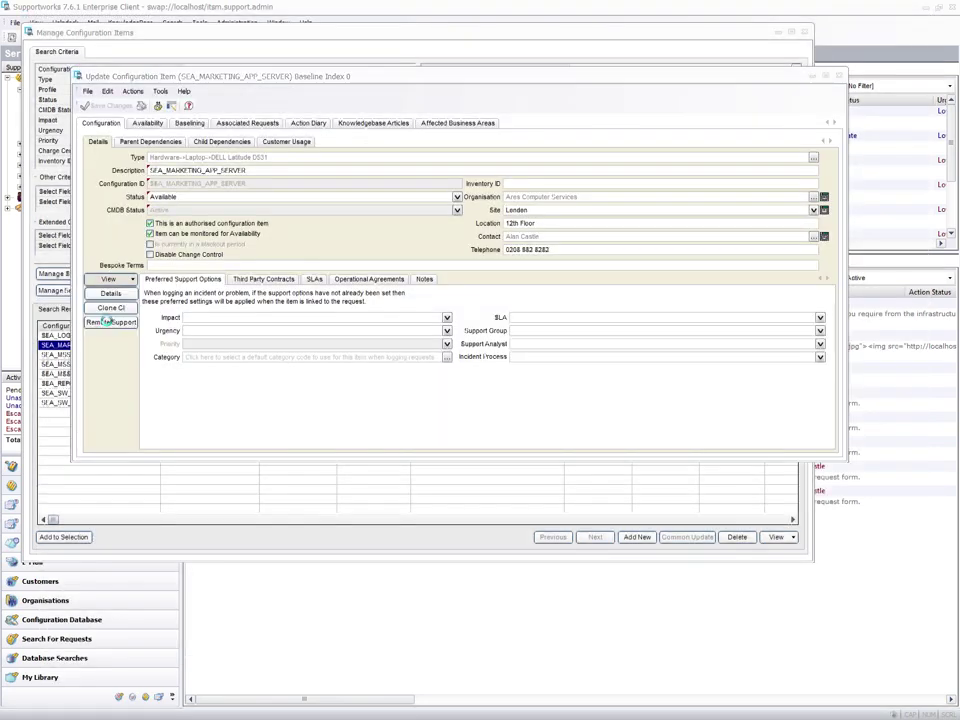
click(107, 321)
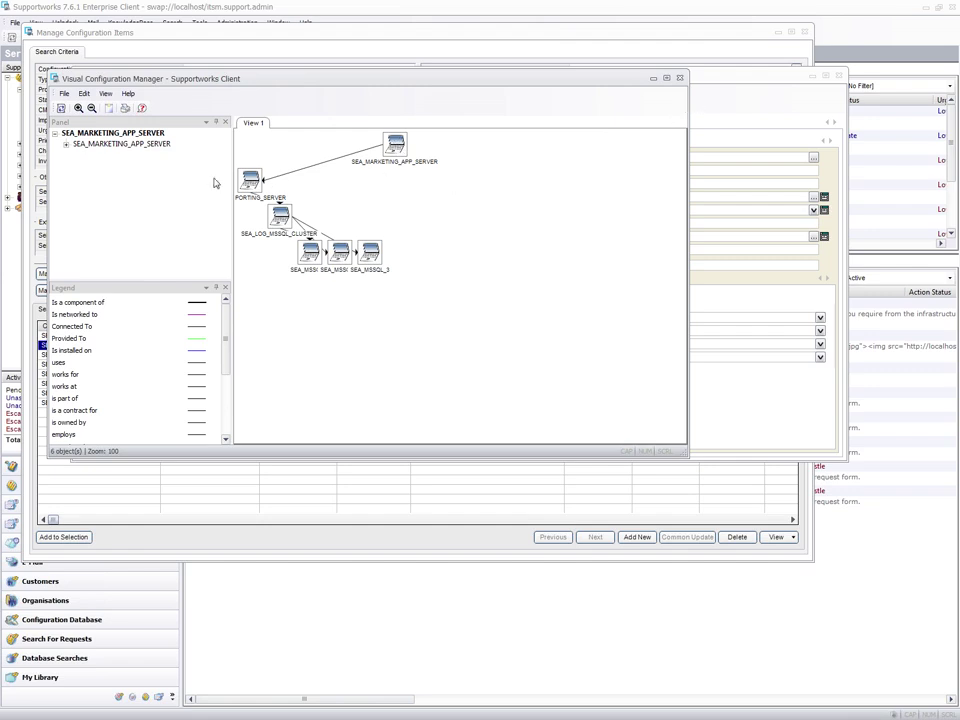
click(680, 78)
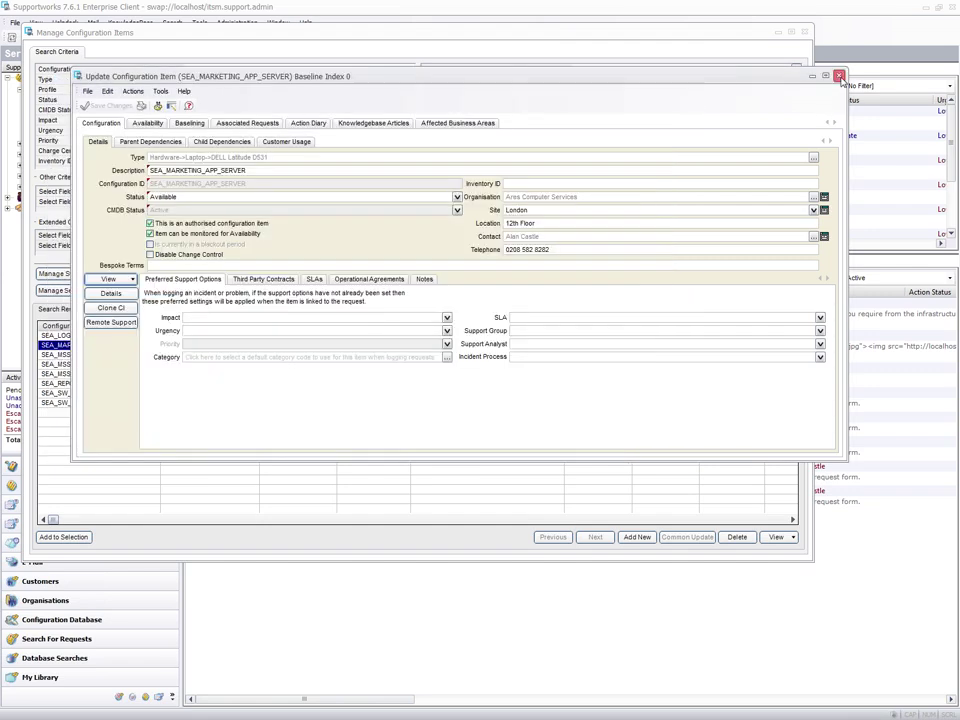
click(838, 76)
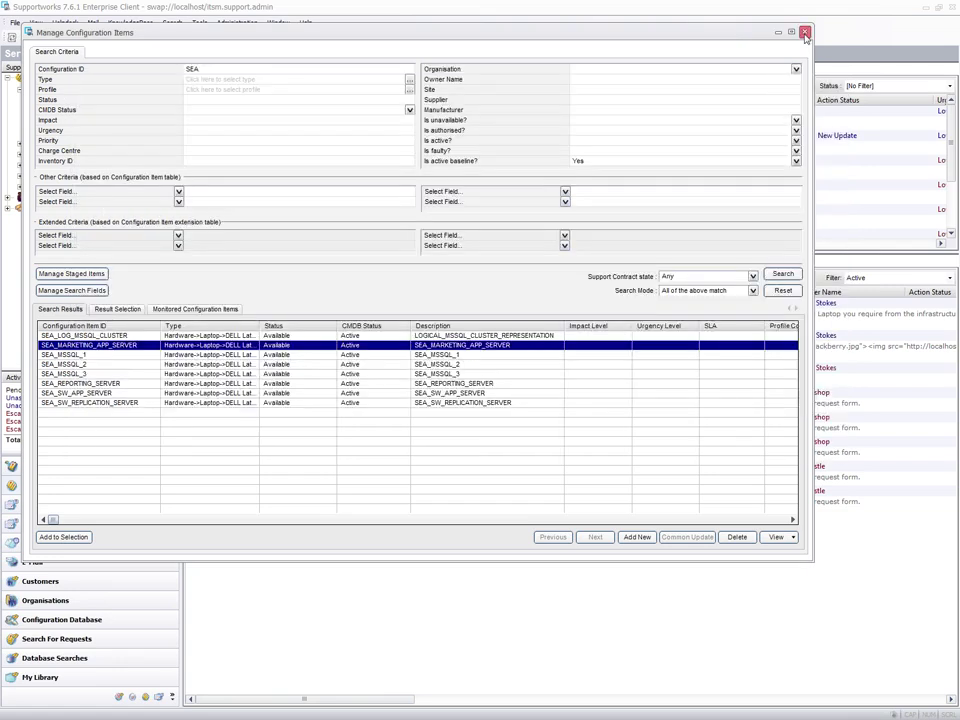
- Close the configuration item manager, open the service portfolio manager, and search for services of all types
click(805, 34)
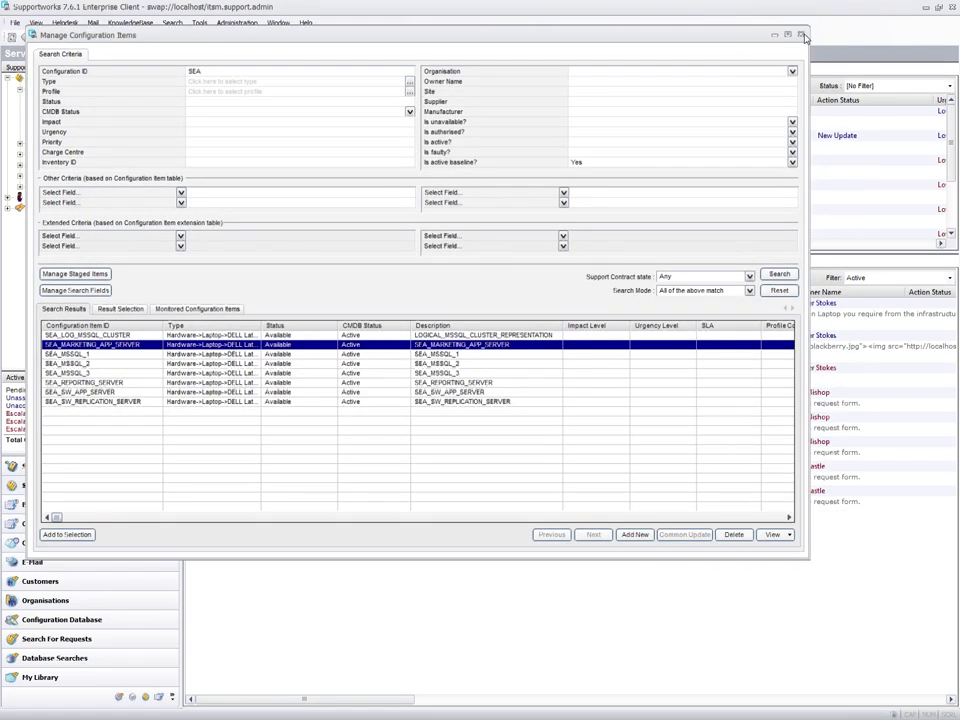
click(15, 22)
click(15, 22)
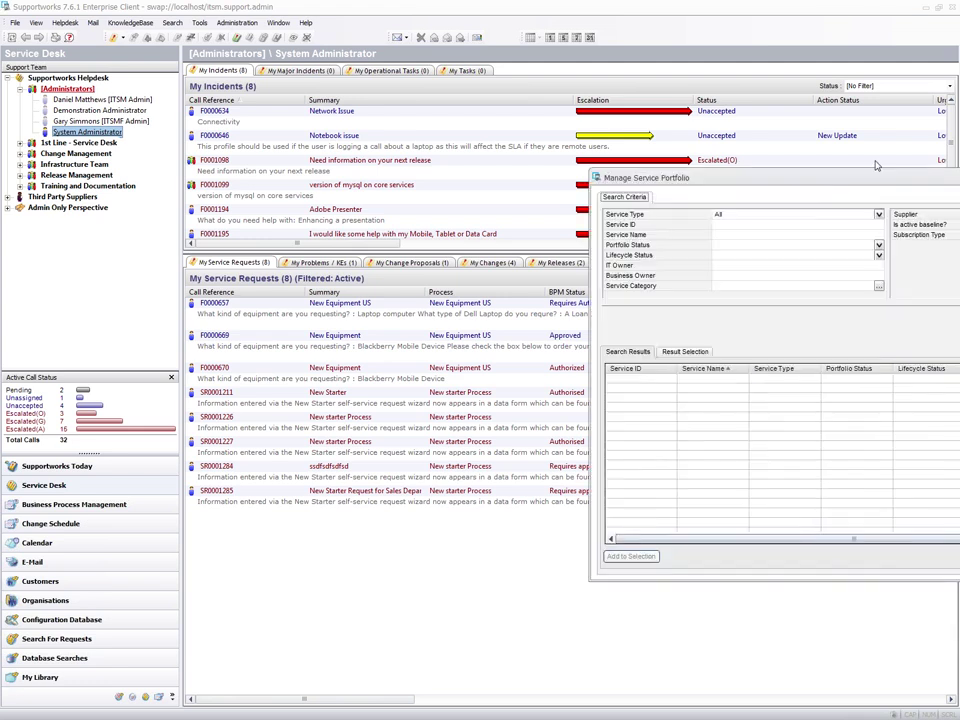
drag(620, 113, 420, 54)
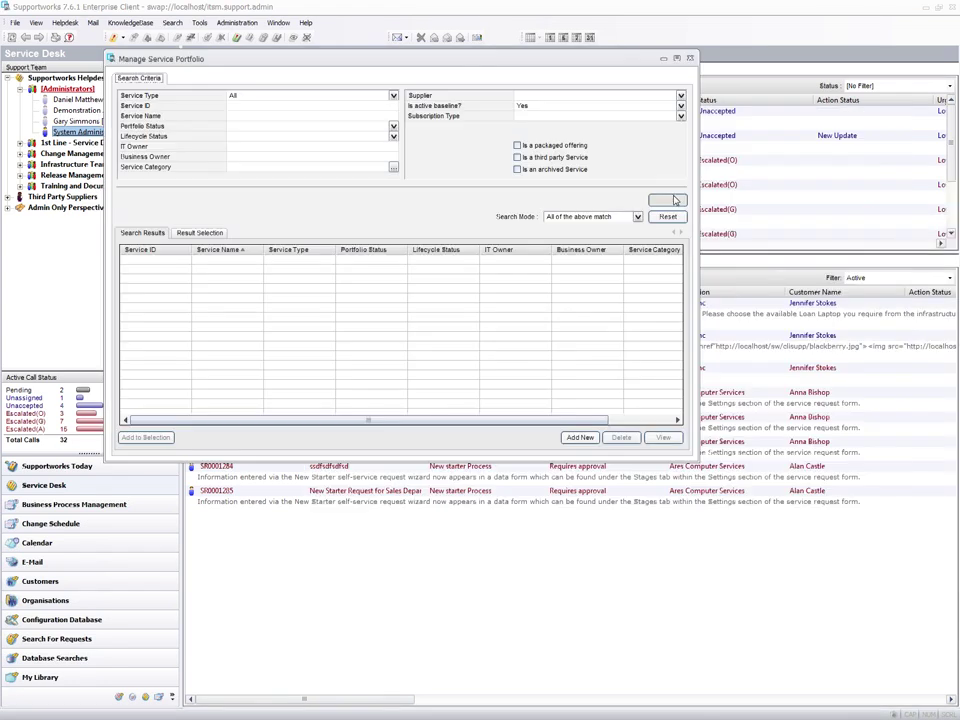
click(668, 200)
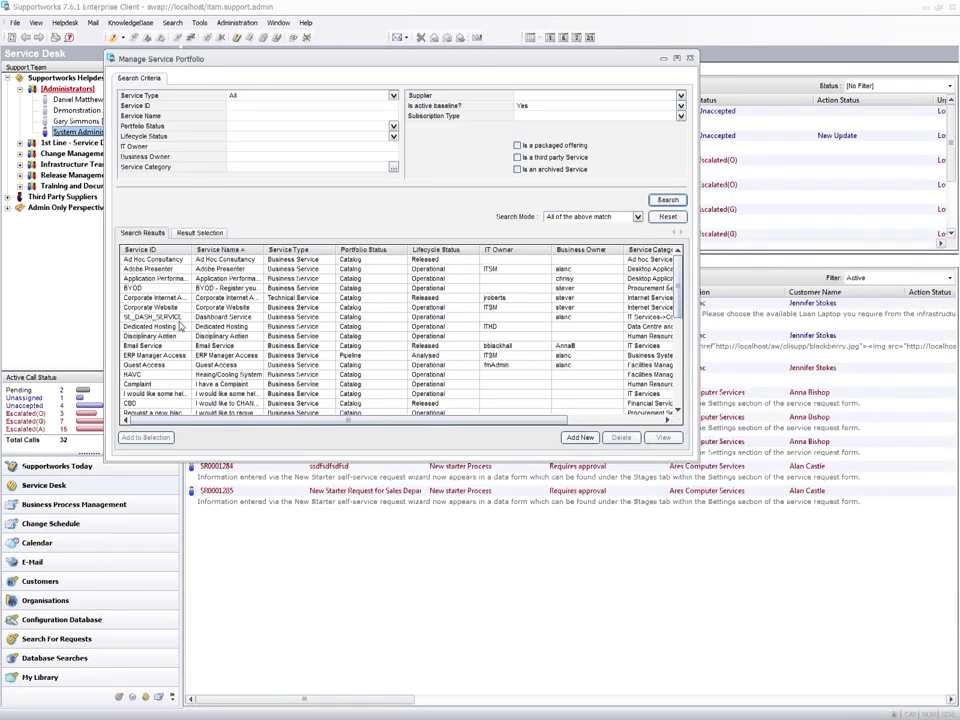
- Open the SE_DASH_SERVICE record in a maximised window, view its child dependency diagram, and close the diagram
click(157, 318)
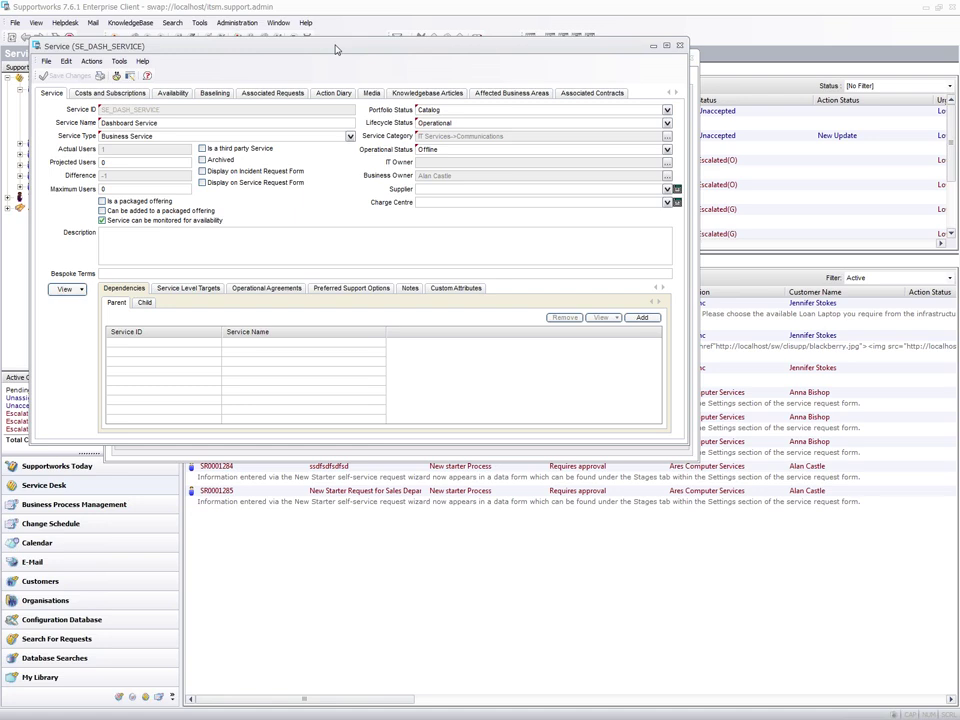
double_click(325, 50)
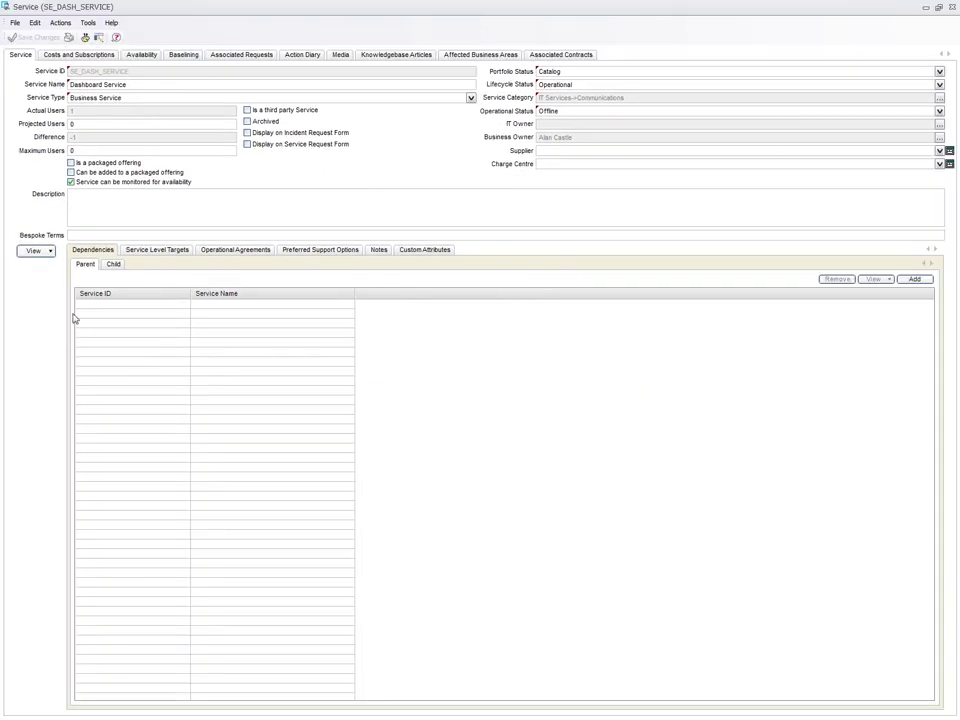
click(49, 251)
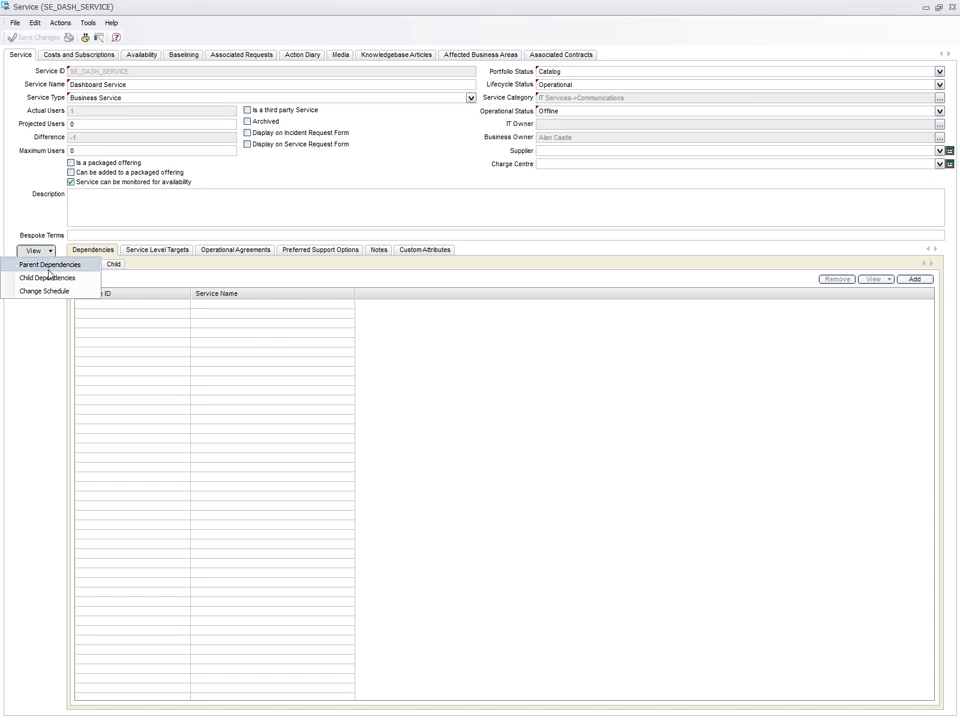
click(52, 280)
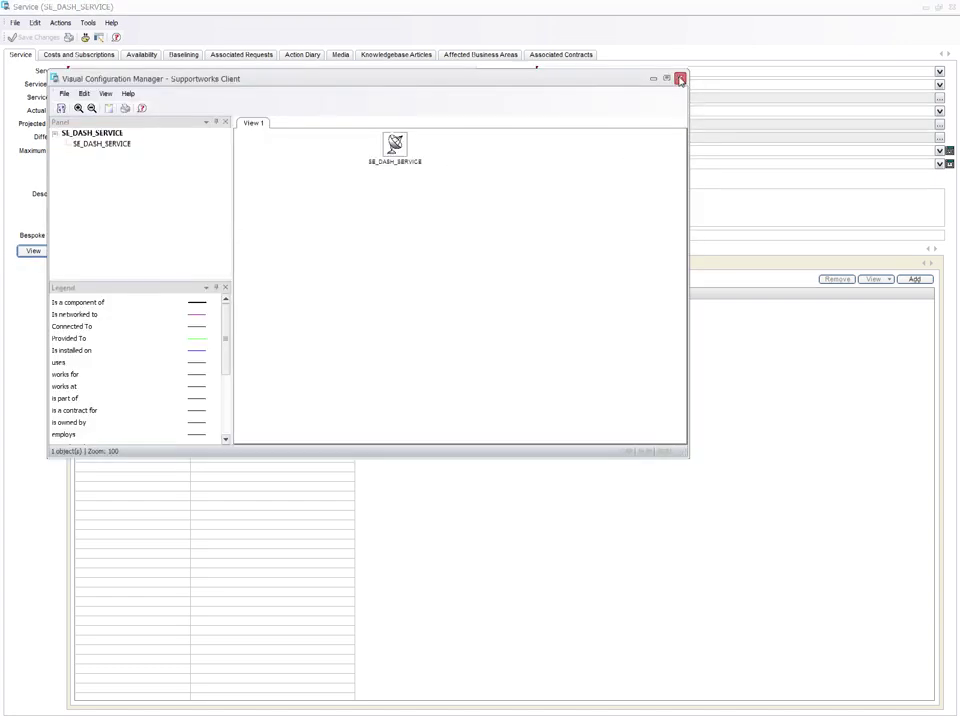
click(680, 78)
- Begin adding a configuration item as a child dependency of the Dashboard Service and search for configuration IDs matching SEA
click(113, 264)
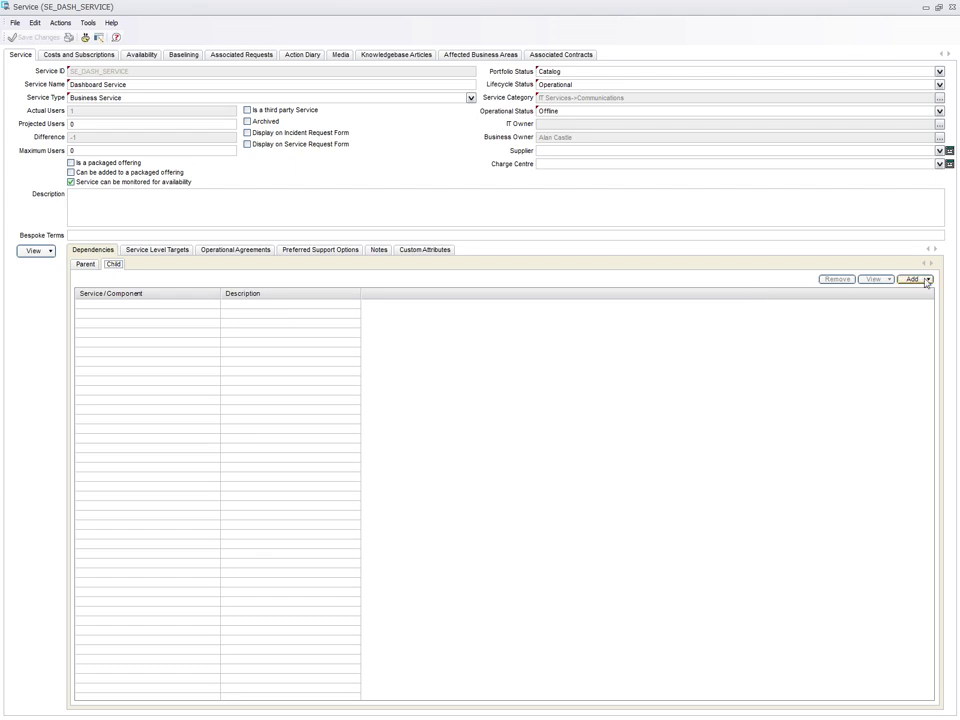
click(926, 280)
click(891, 306)
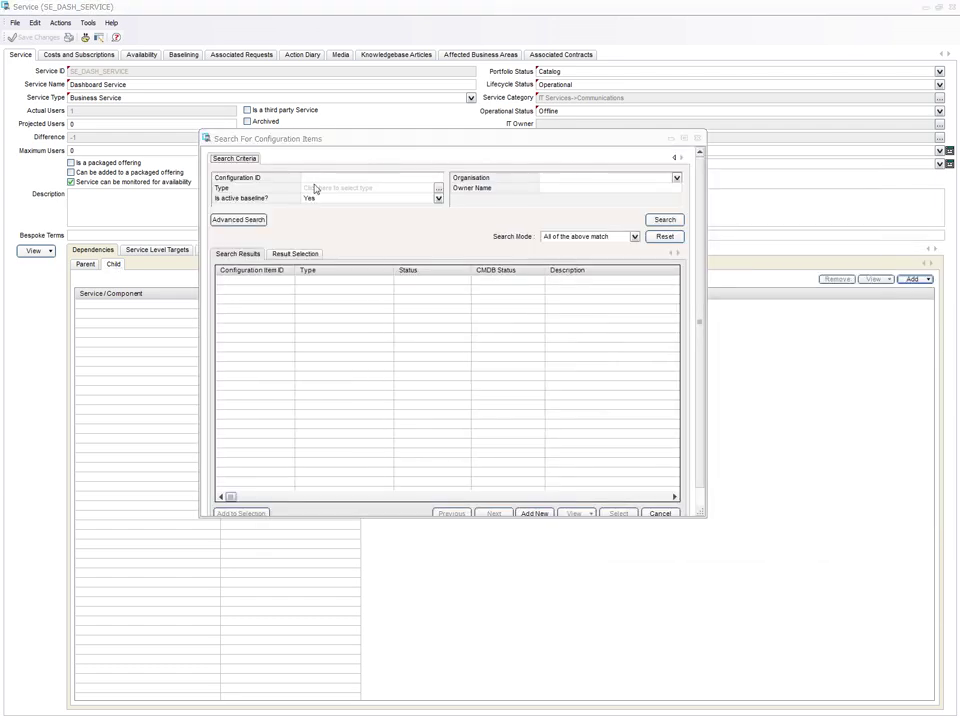
click(314, 188)
click(585, 92)
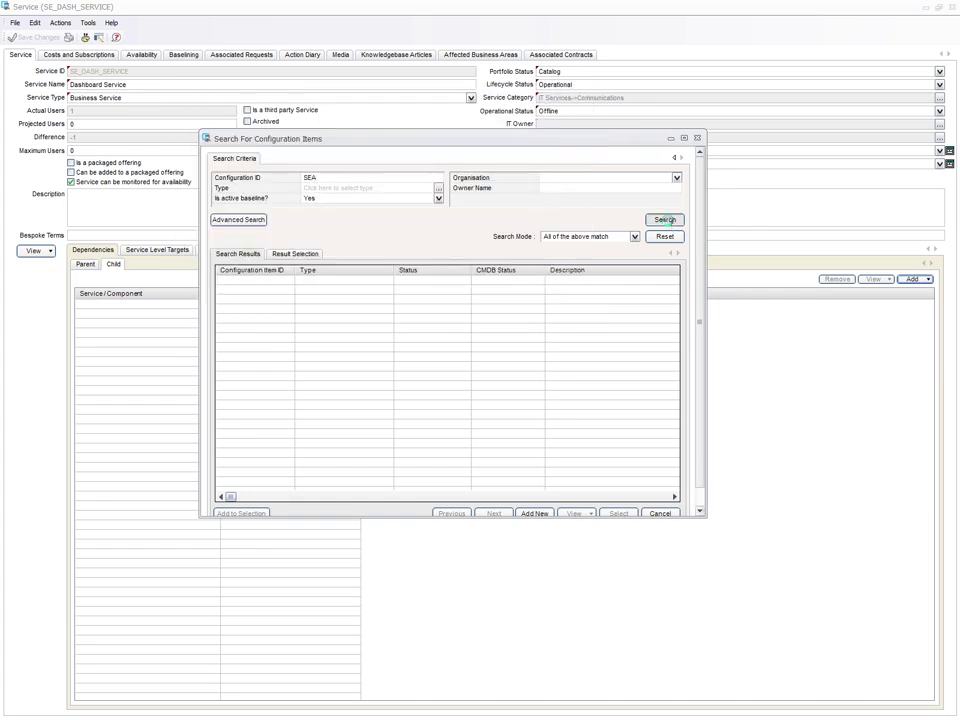
click(664, 219)
- Widen the configuration ID column and choose SEA_MARKETING_APP_SERVER as the child component of the Dashboard Service
drag(293, 270, 390, 272)
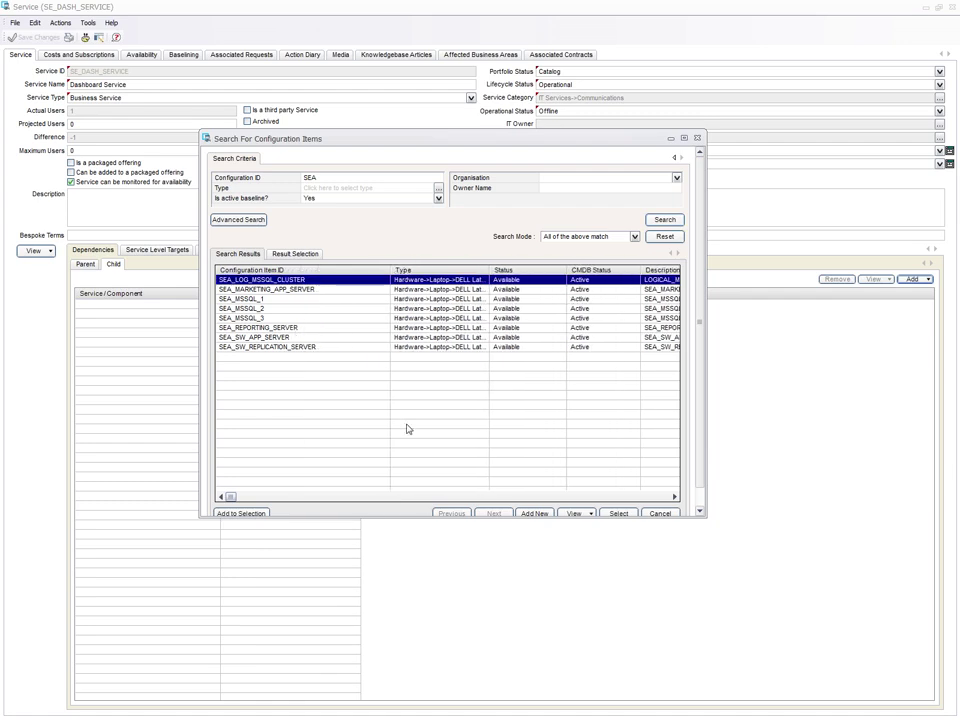
click(308, 289)
click(622, 512)
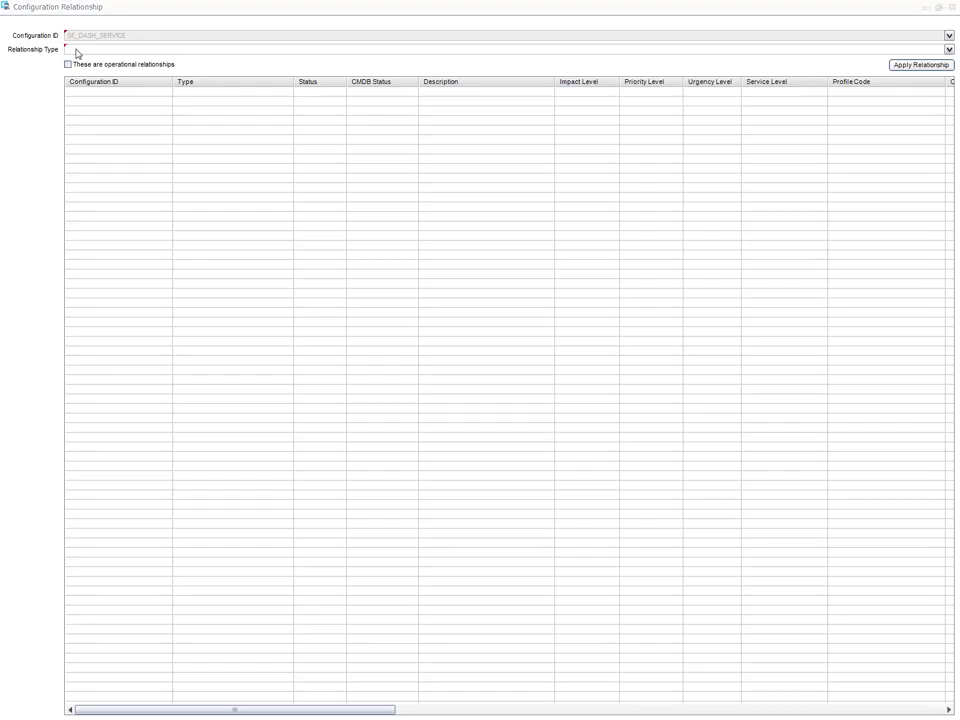
- Set the relationship type to uses, mark it as an operational relationship, and apply it to the Dashboard Service
click(77, 49)
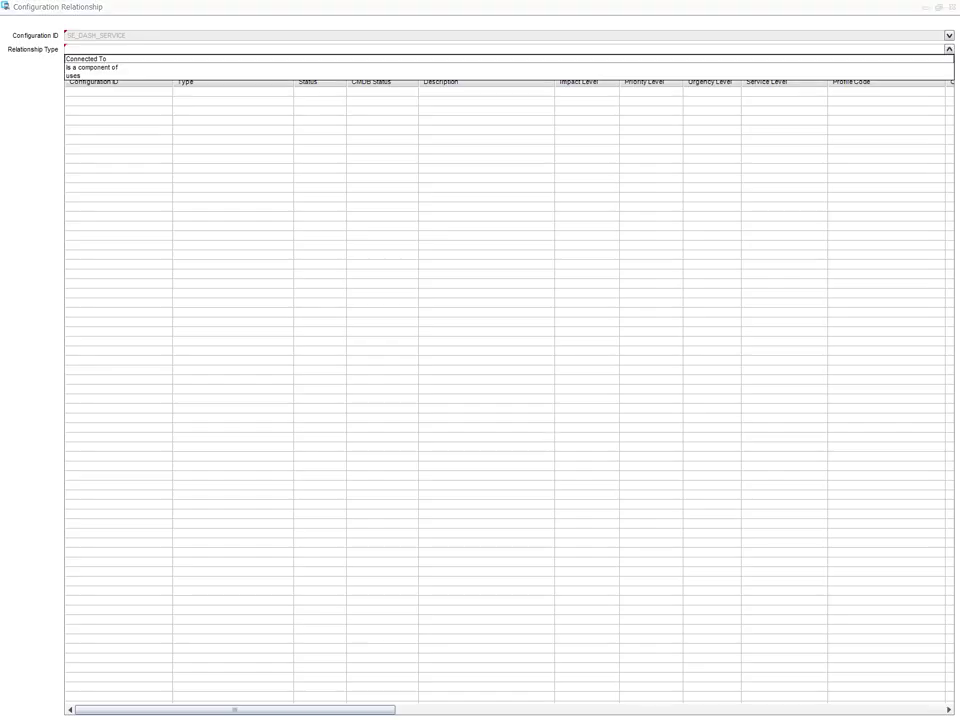
click(70, 75)
click(68, 64)
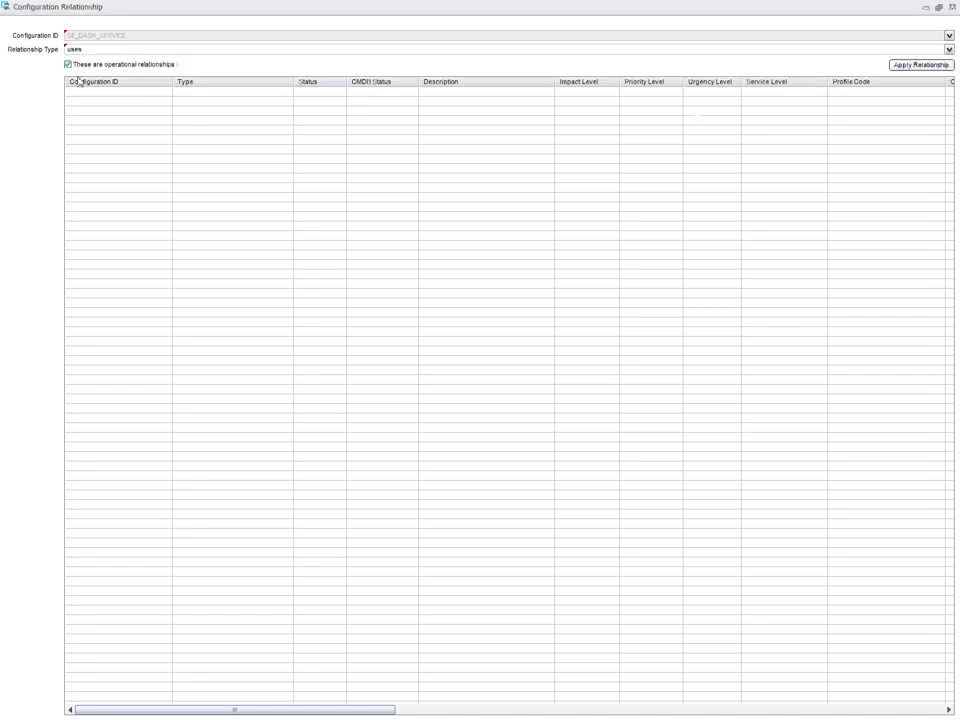
click(902, 68)
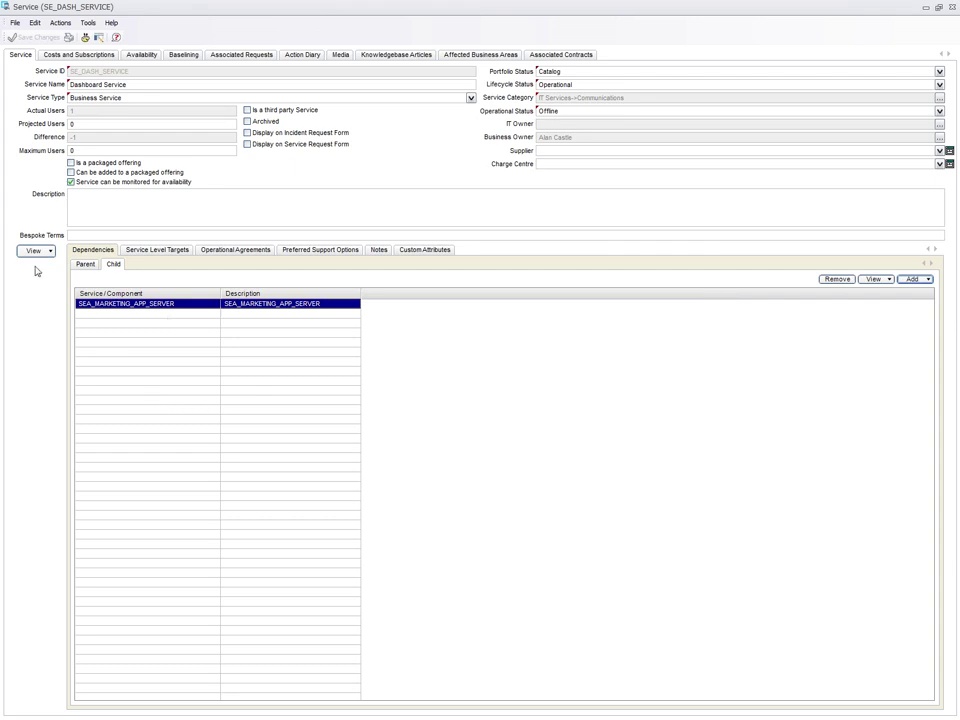
- Reopen the Dashboard Service record, view its child dependency diagram, and close the diagram
click(38, 251)
click(690, 326)
click(950, 8)
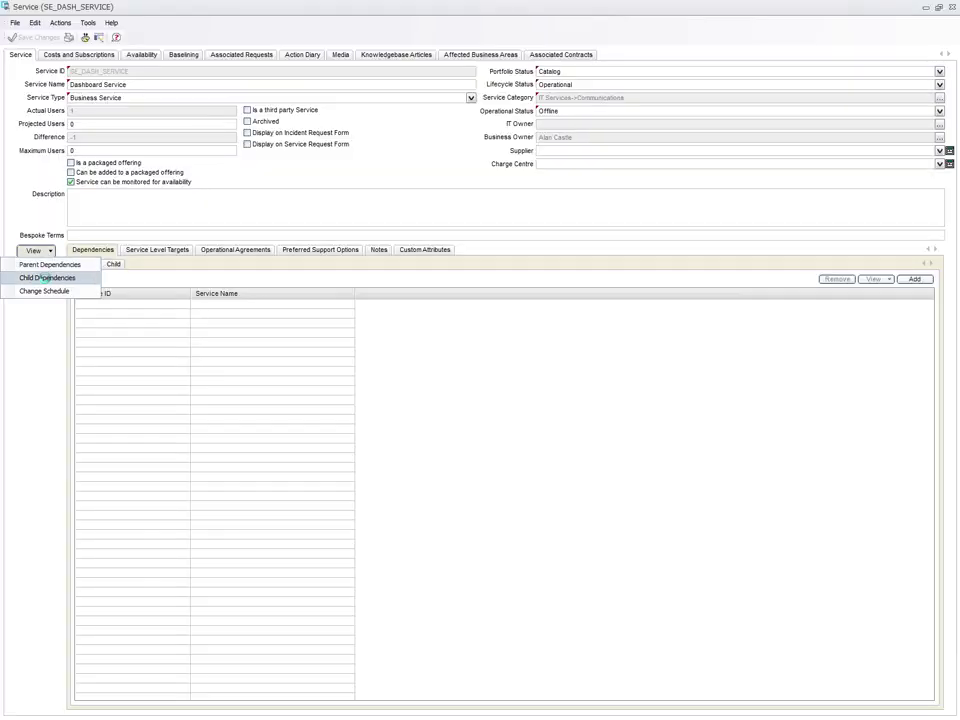
click(45, 277)
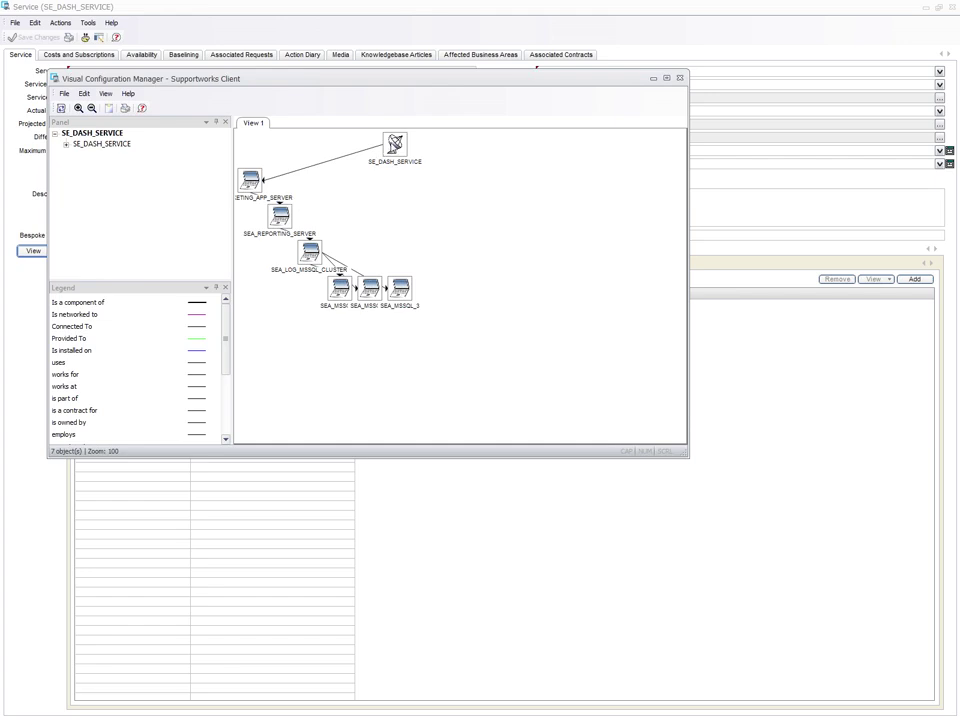
click(679, 78)
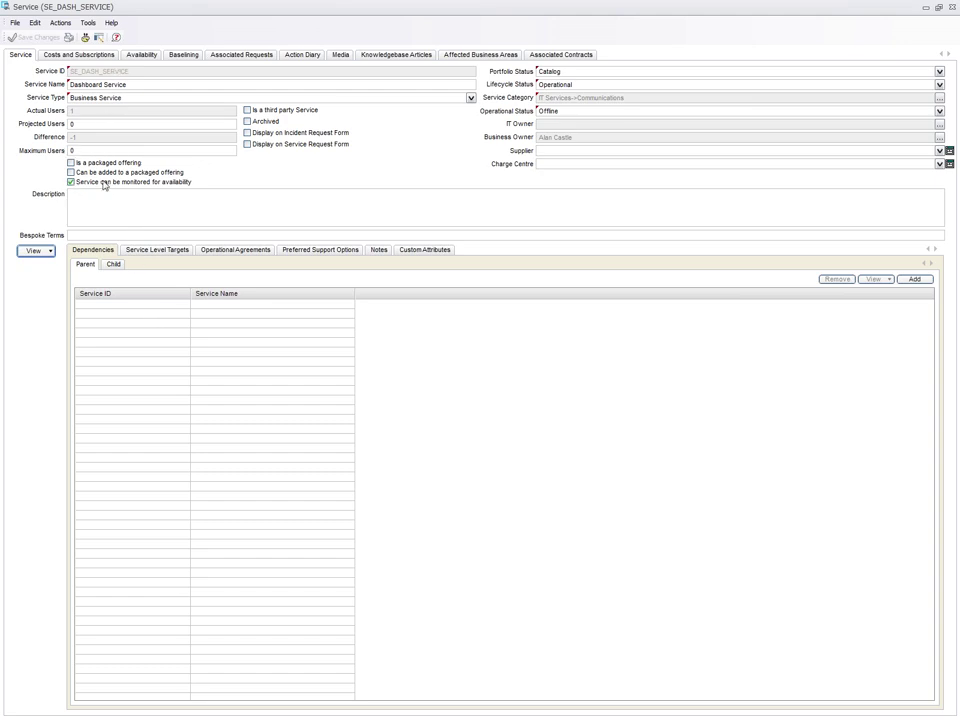
- Open the Supporting Server Loss availability event of the Dashboard Service and review its trigger condition, standard actions and action diary update
click(144, 57)
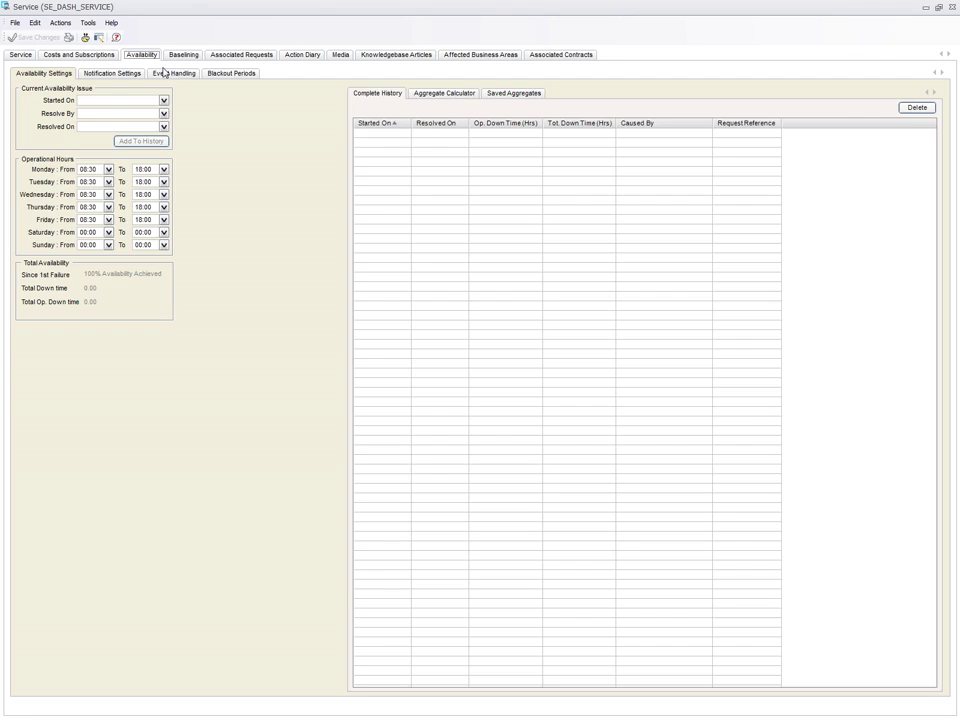
click(164, 73)
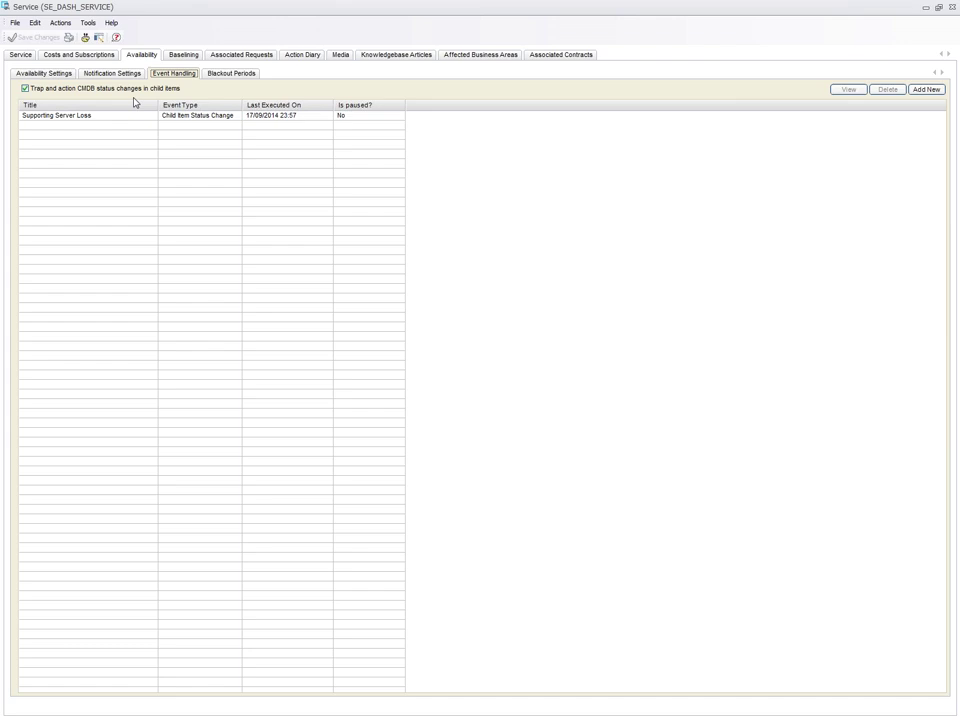
double_click(72, 116)
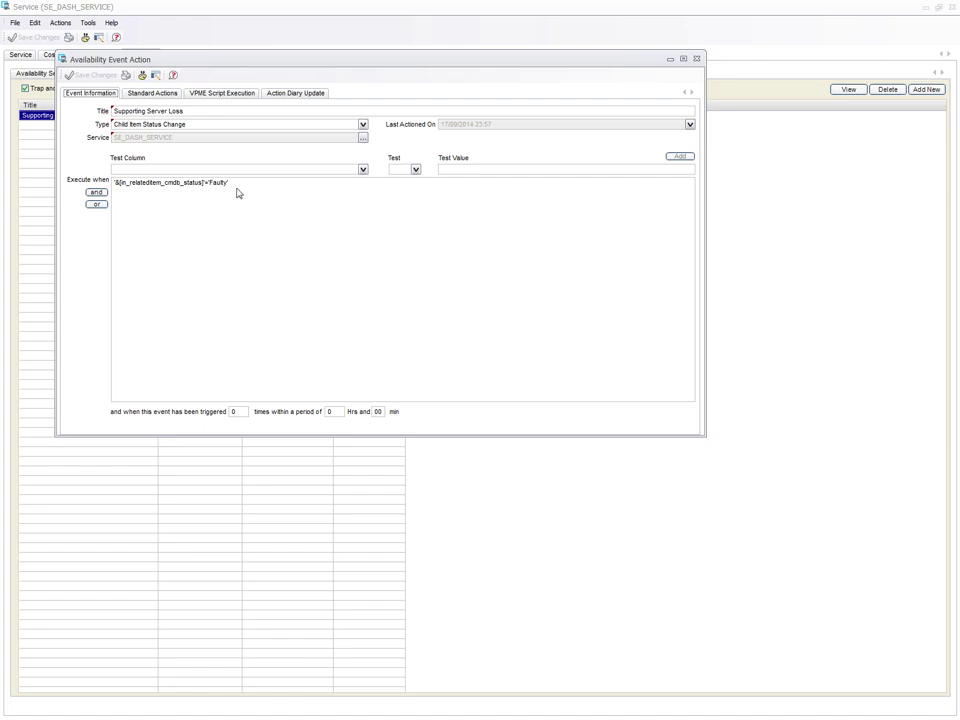
click(160, 93)
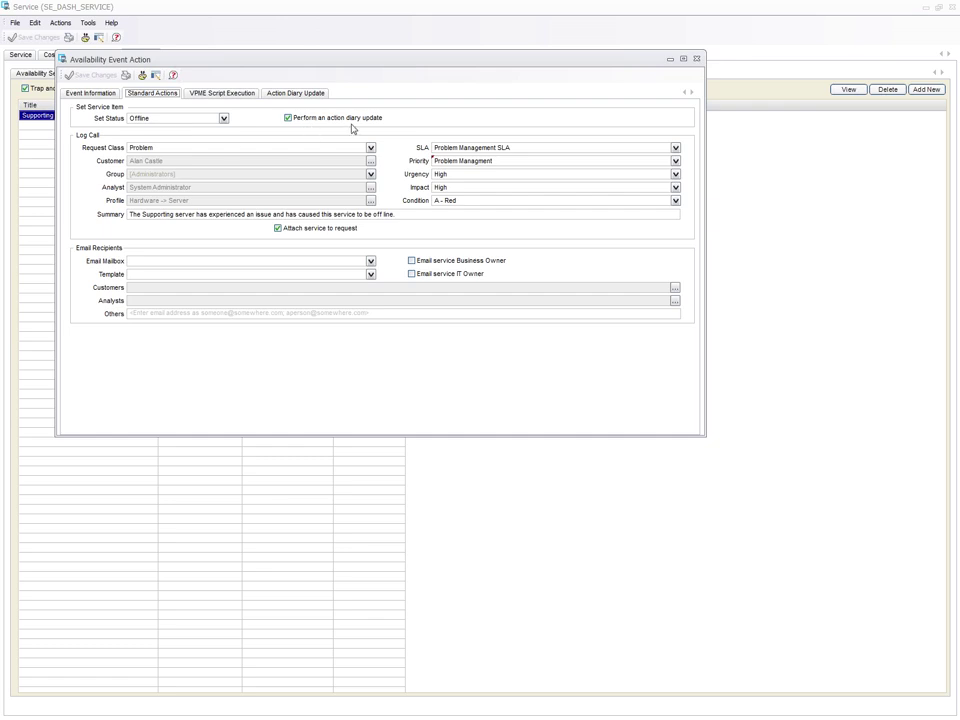
click(296, 94)
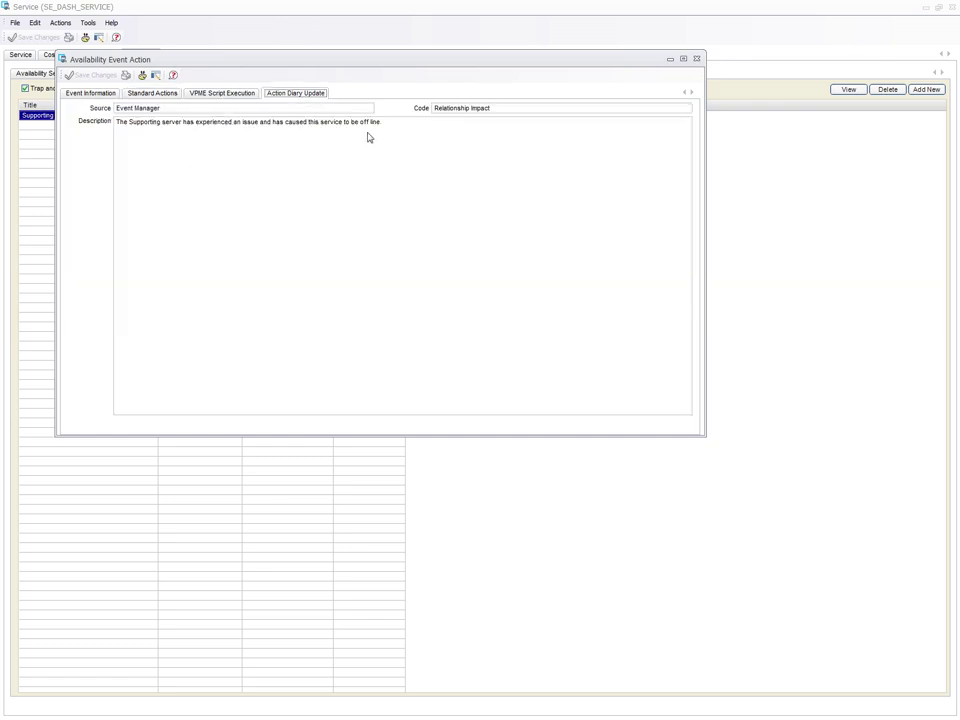
- Review the event's standard actions again, including the logged call summary and email recipients, and close the event unchanged
click(161, 94)
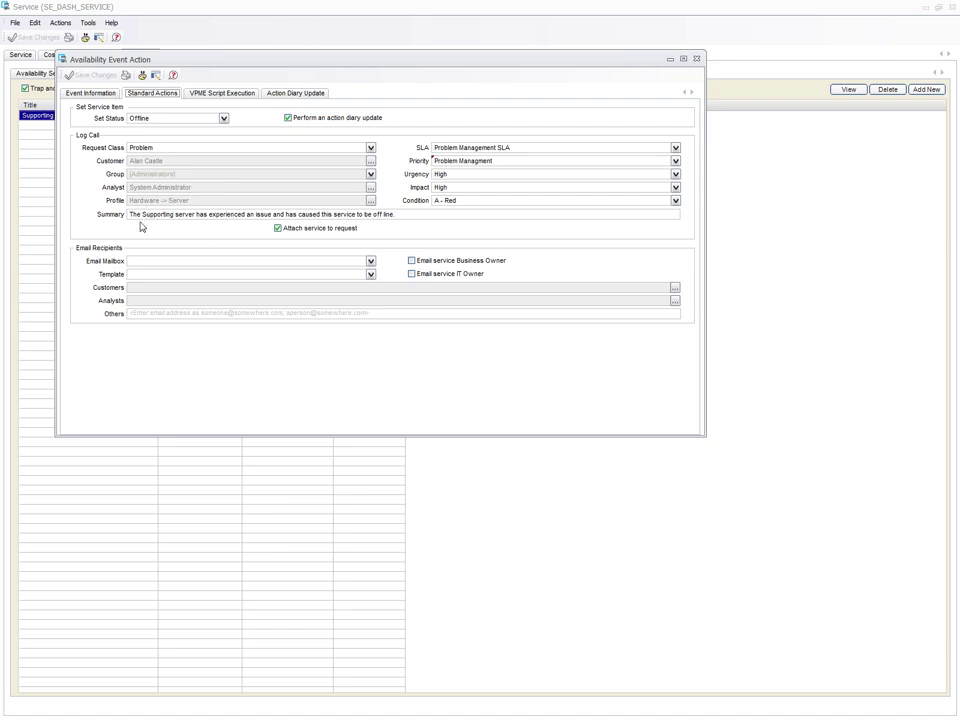
triple_click(399, 214)
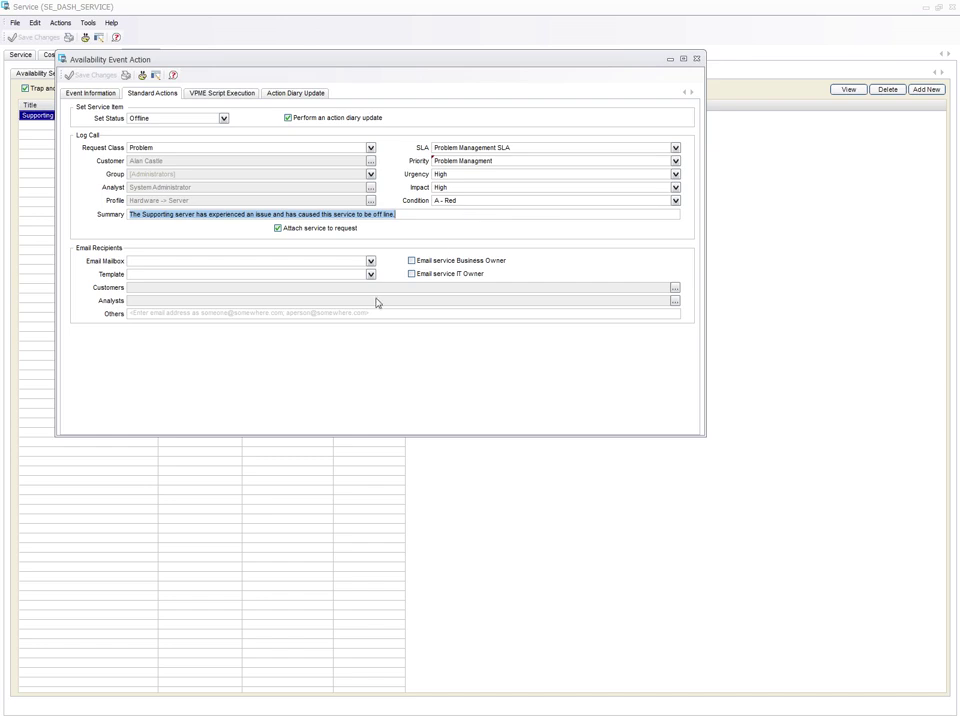
click(146, 315)
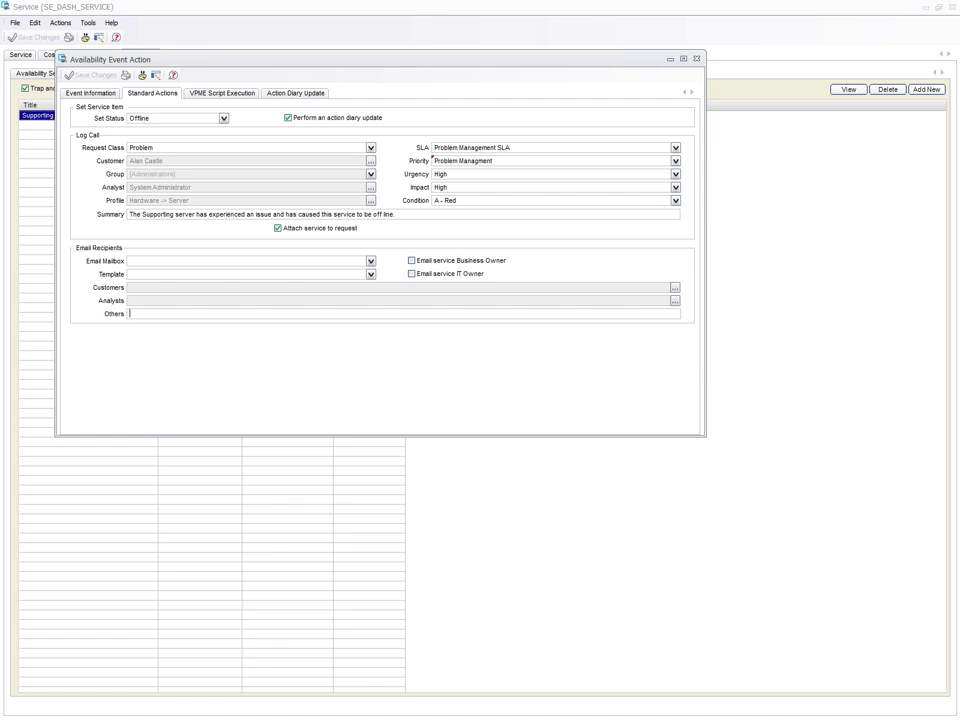
click(172, 364)
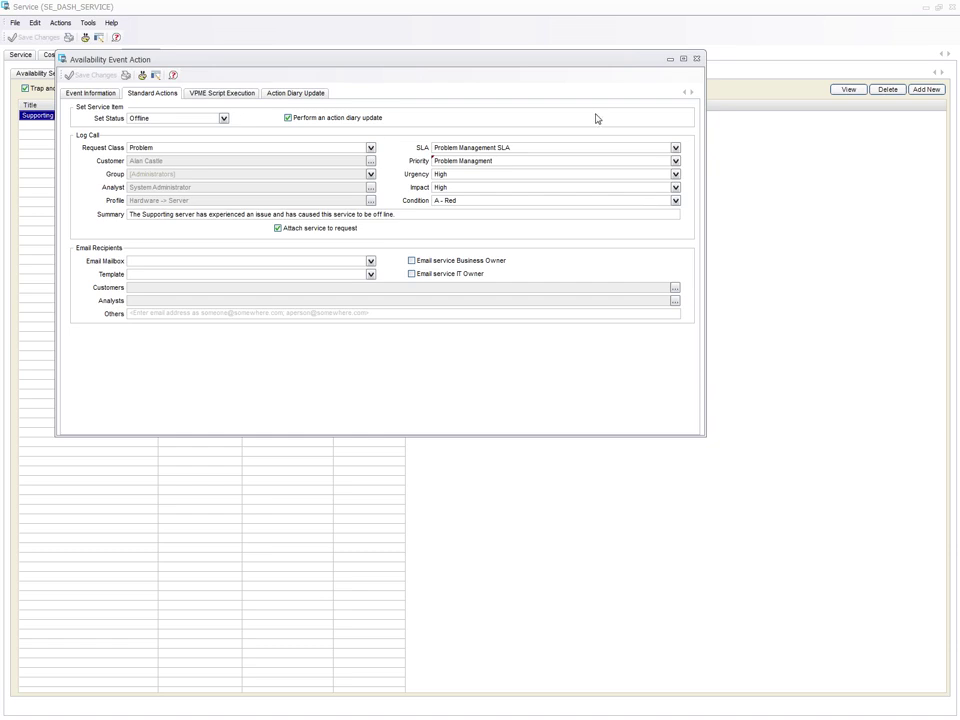
click(697, 60)
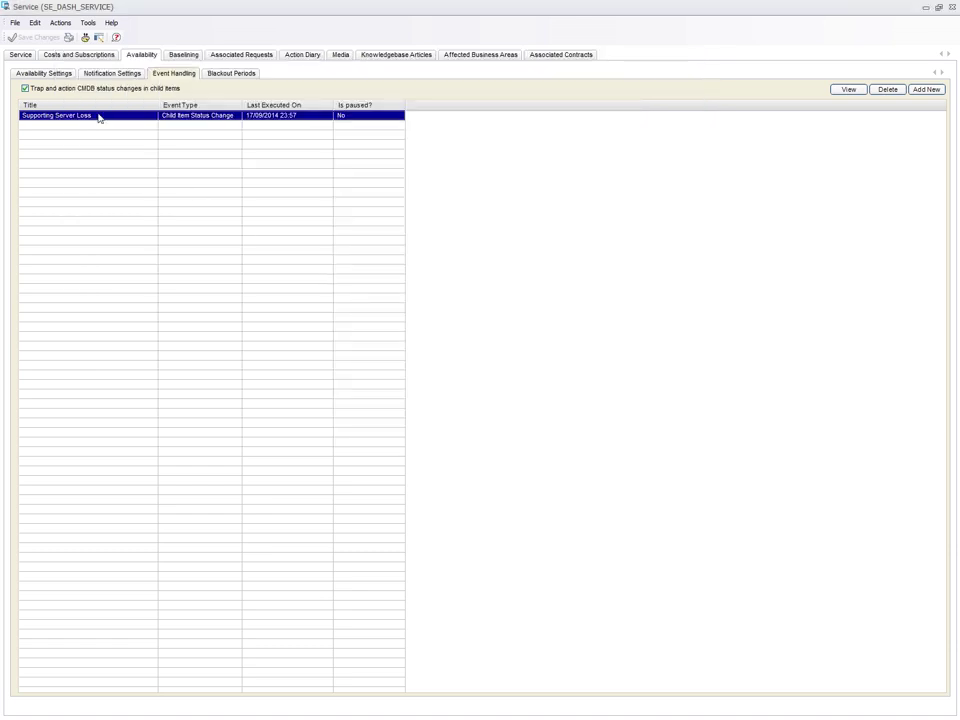
- Return to the main service details, then close the Dashboard Service record and the service portfolio manager
click(21, 55)
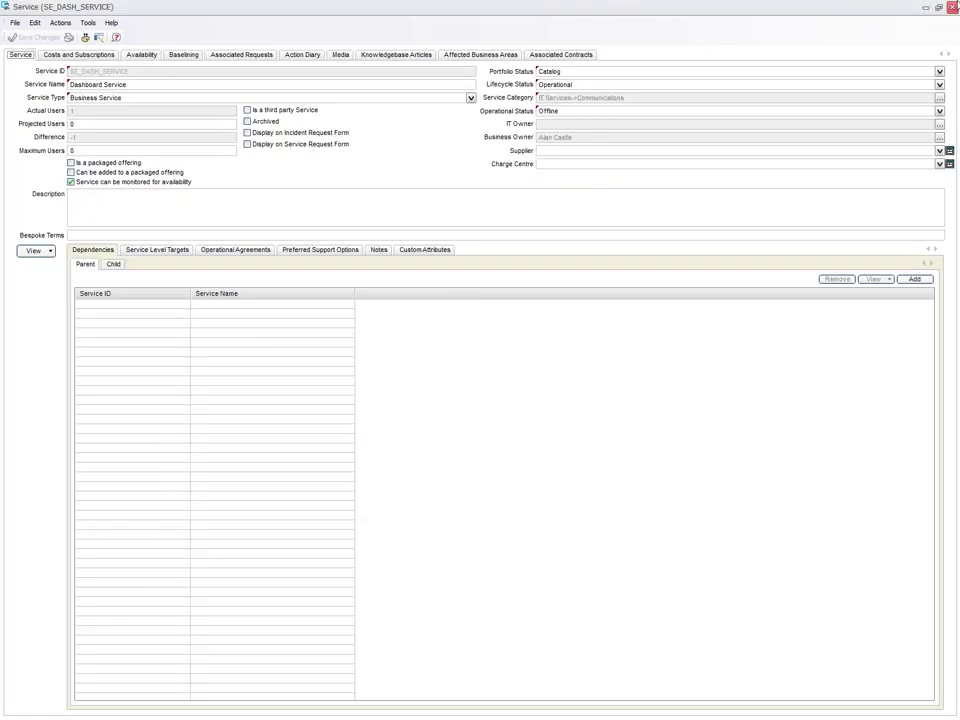
click(948, 10)
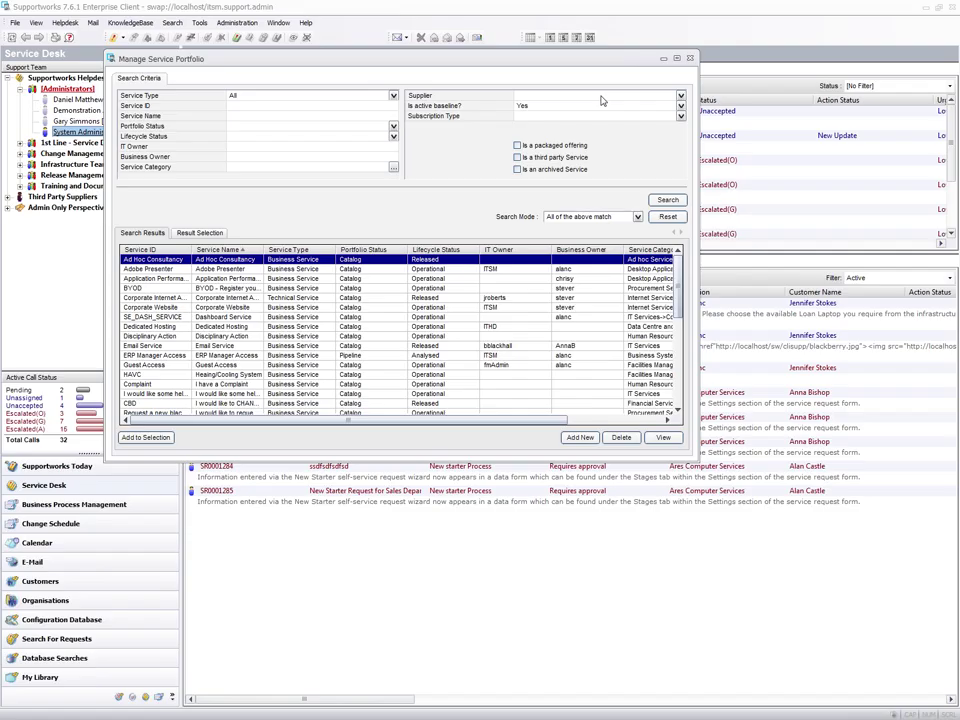
click(689, 60)
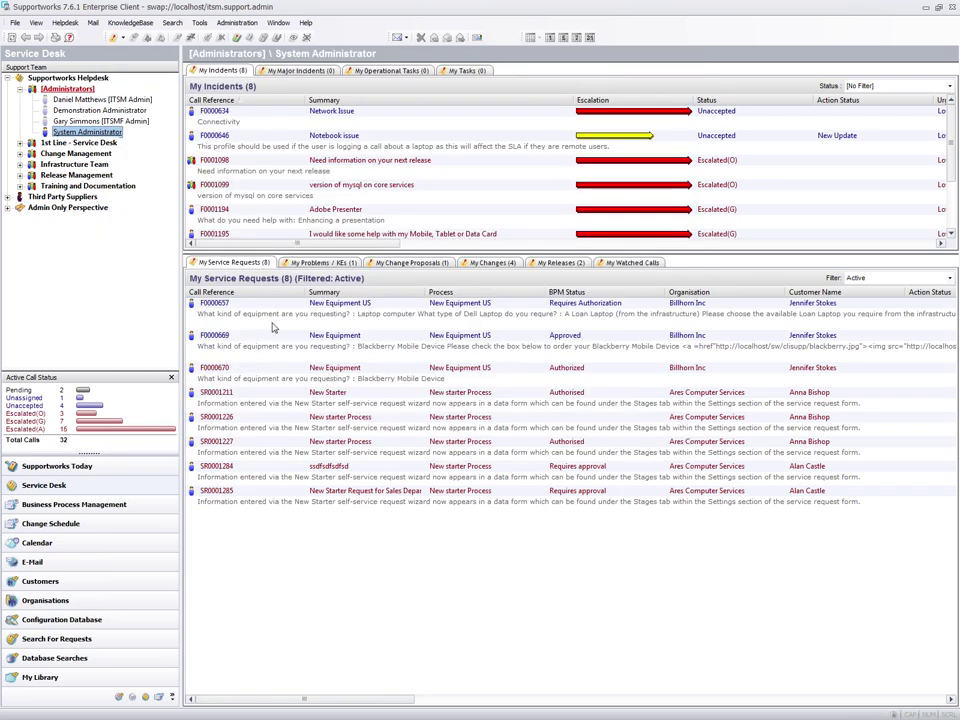
- Check the assigned problems list, return to the service requests, and re-sort the incidents by call reference
click(322, 262)
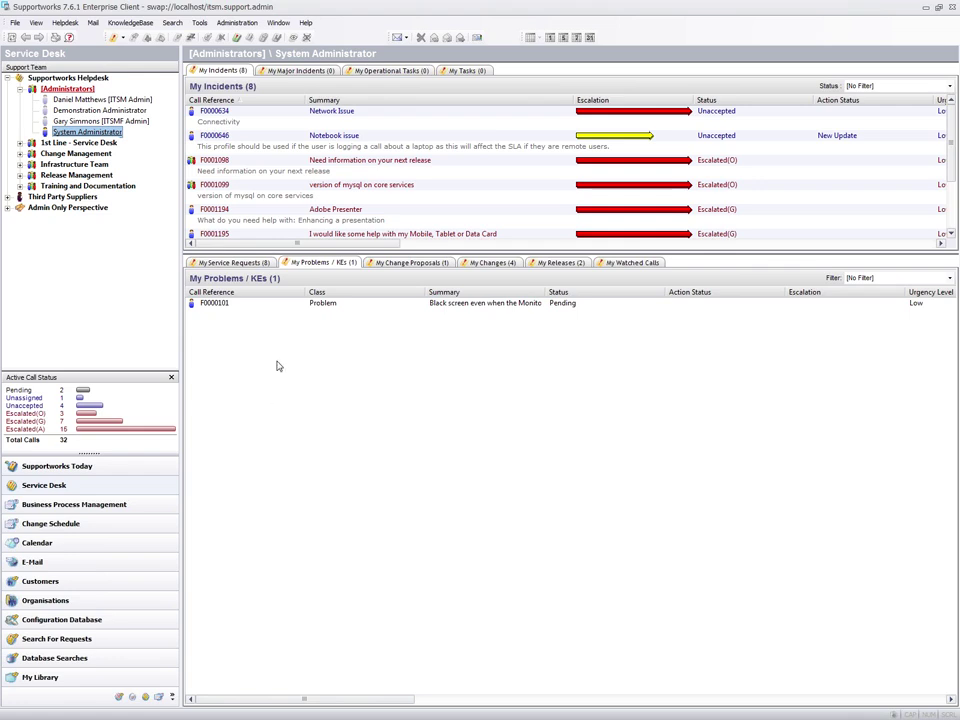
click(233, 263)
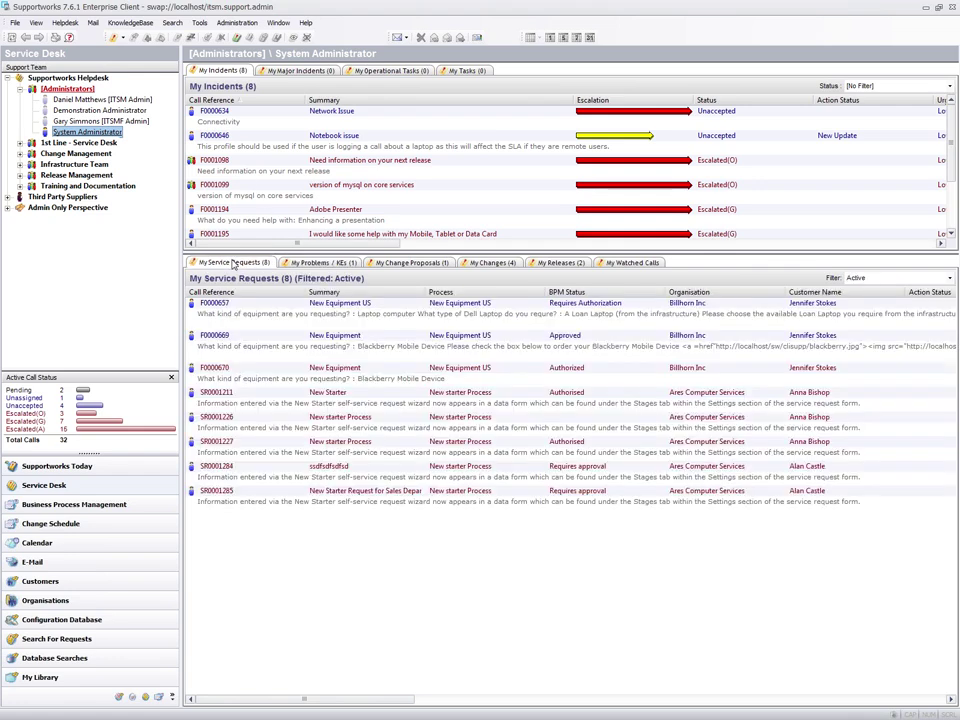
click(255, 102)
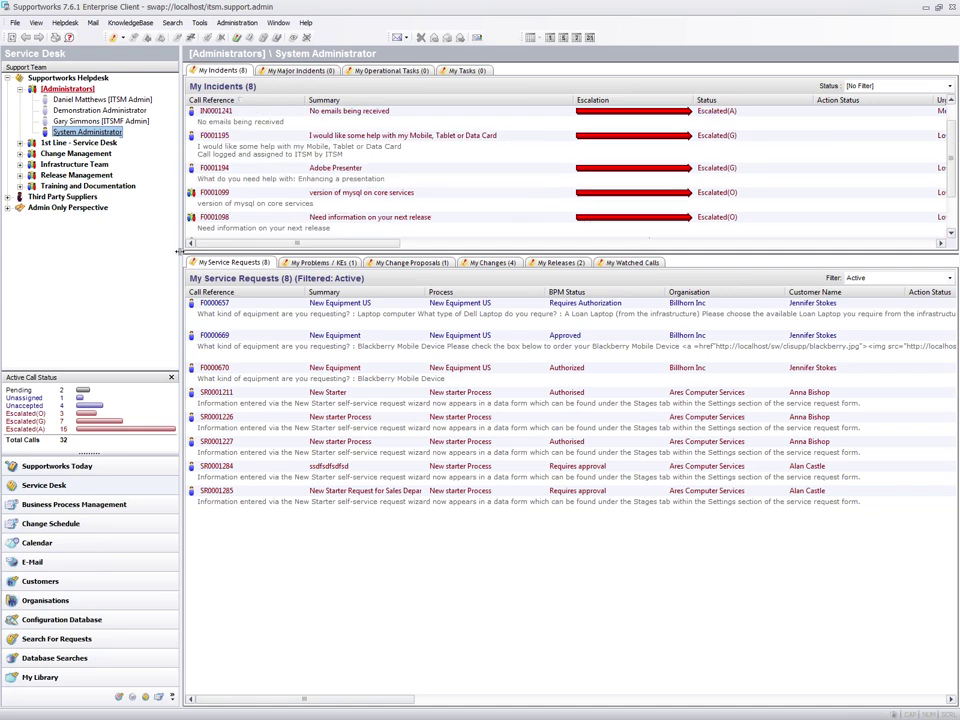
- Open the service portfolio manager, search for services of all types, and open the SE_DASH_SERVICE record
click(15, 22)
mouse_move(57, 154)
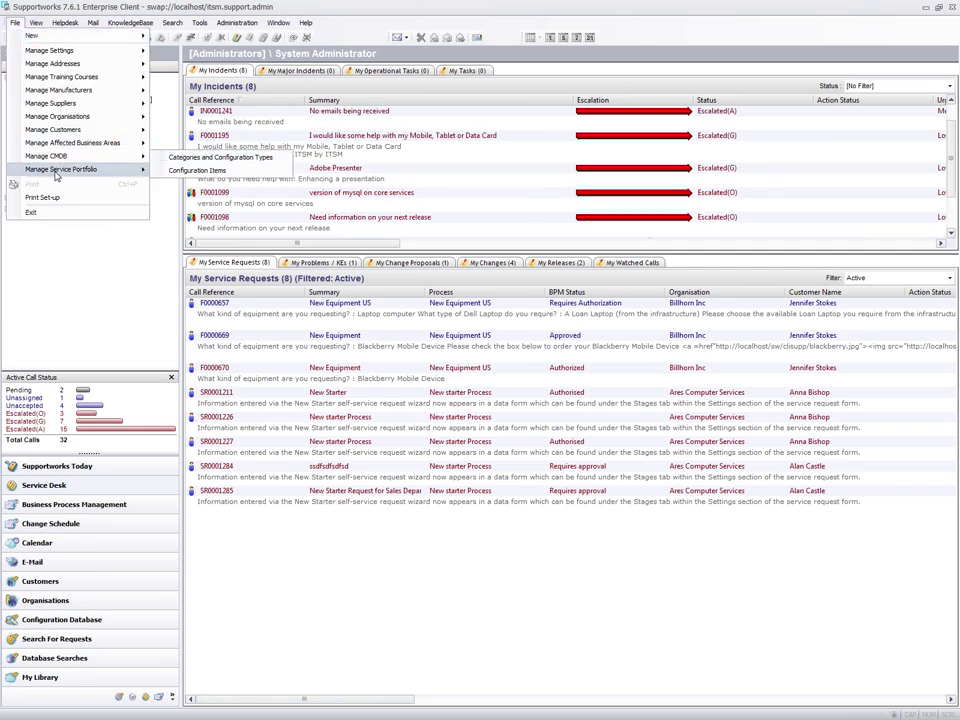
click(193, 167)
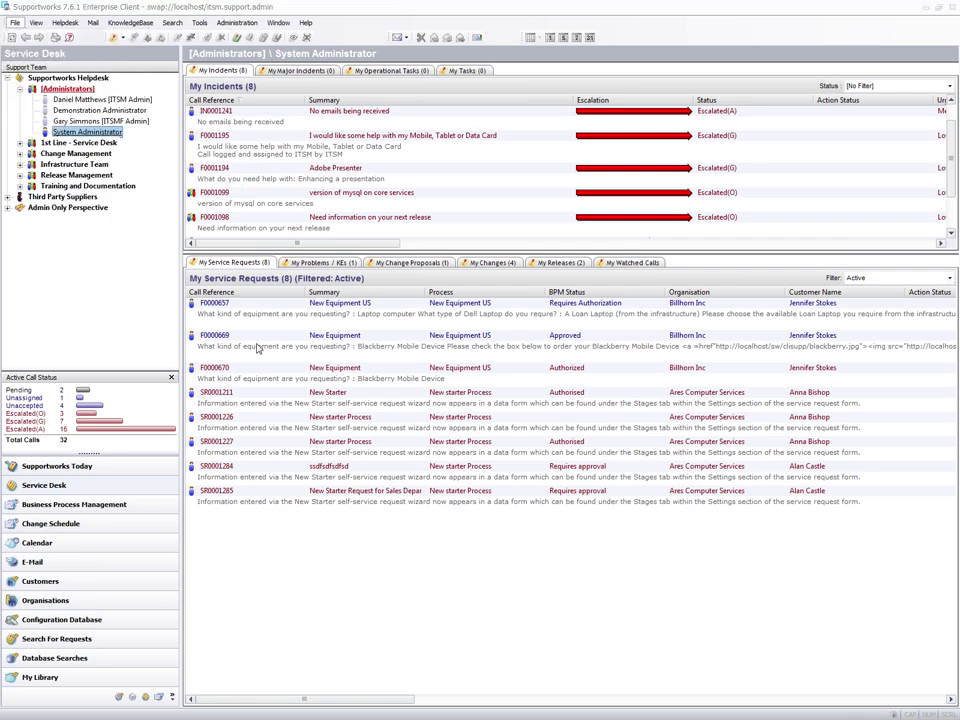
click(667, 200)
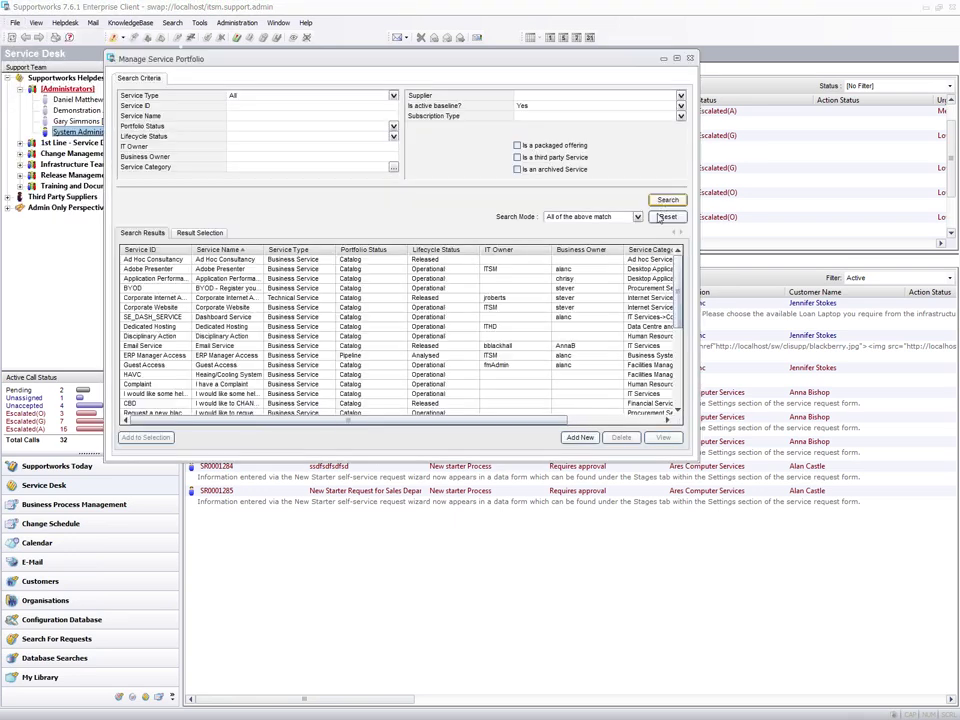
click(160, 317)
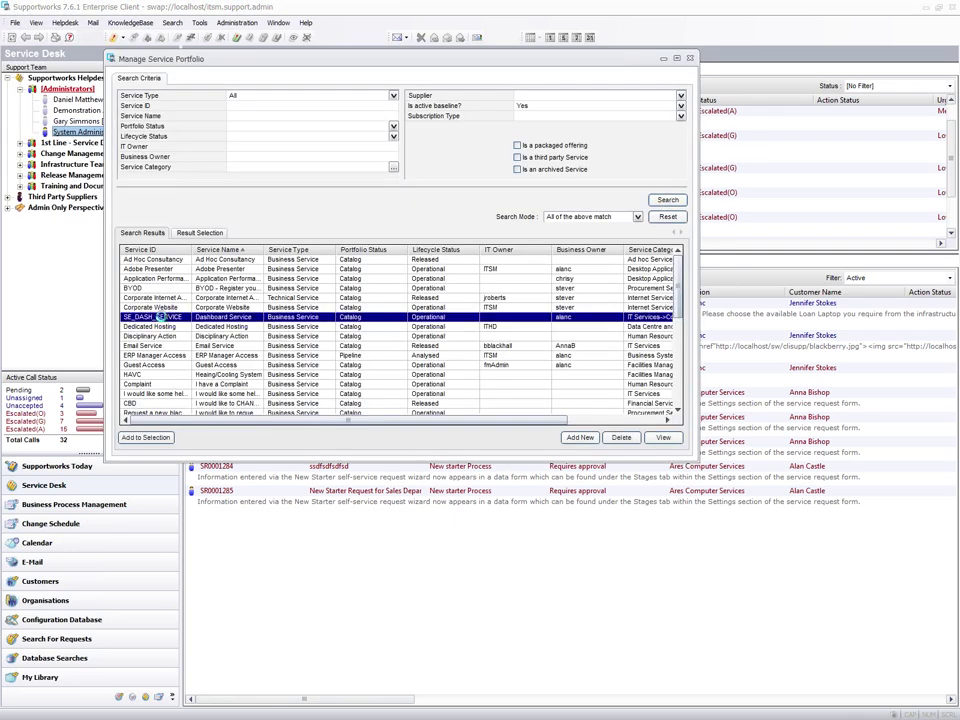
double_click(160, 317)
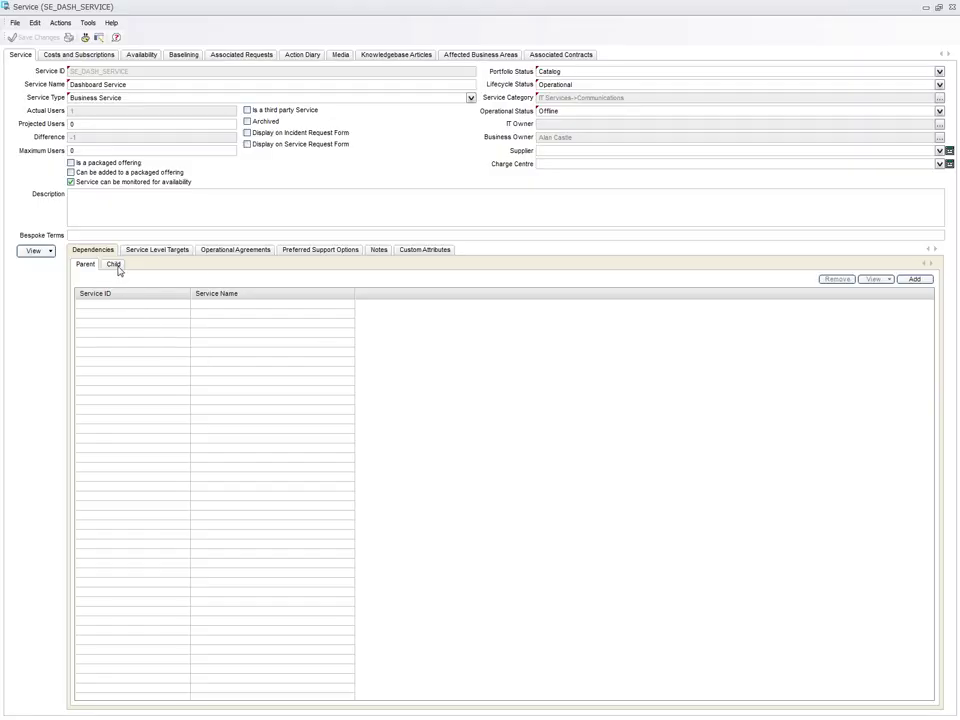
- Set the Dashboard Service's operational status to Online and save the record
click(576, 112)
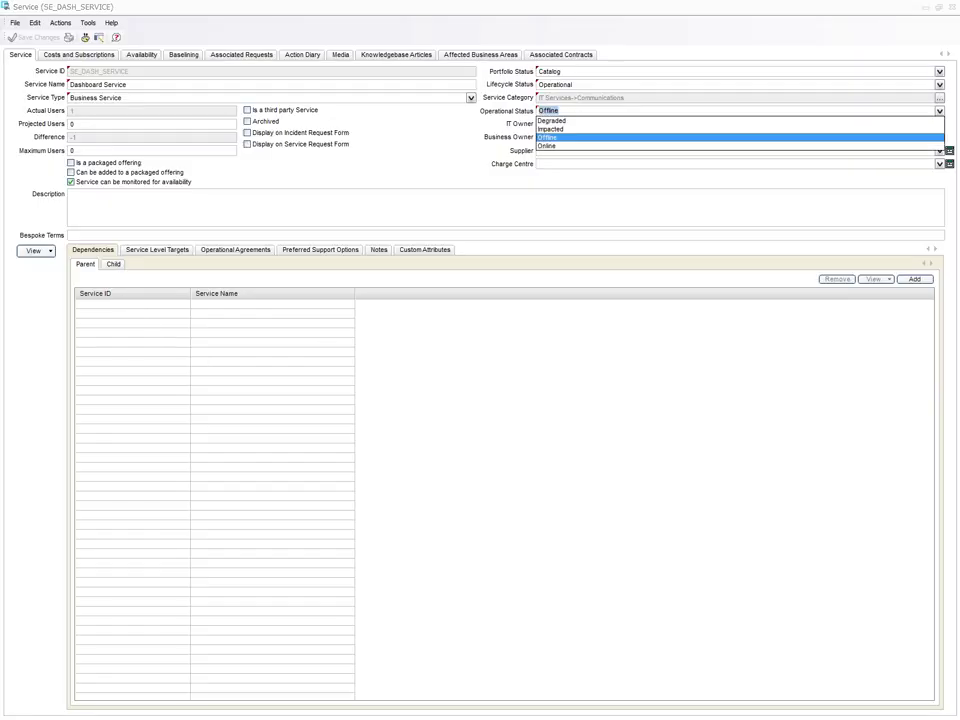
click(566, 147)
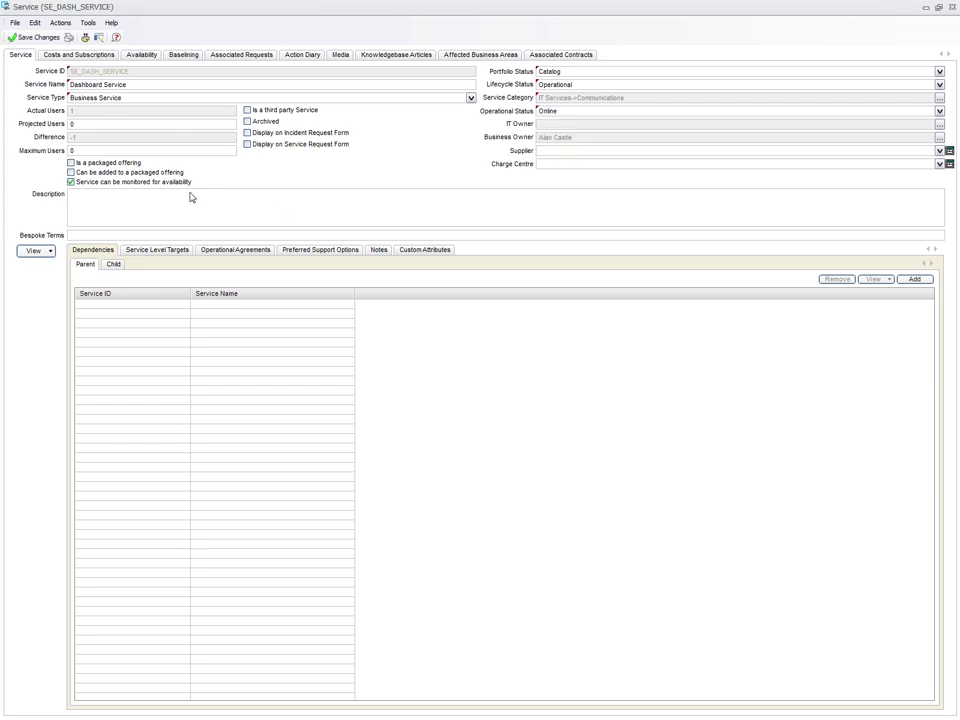
click(37, 38)
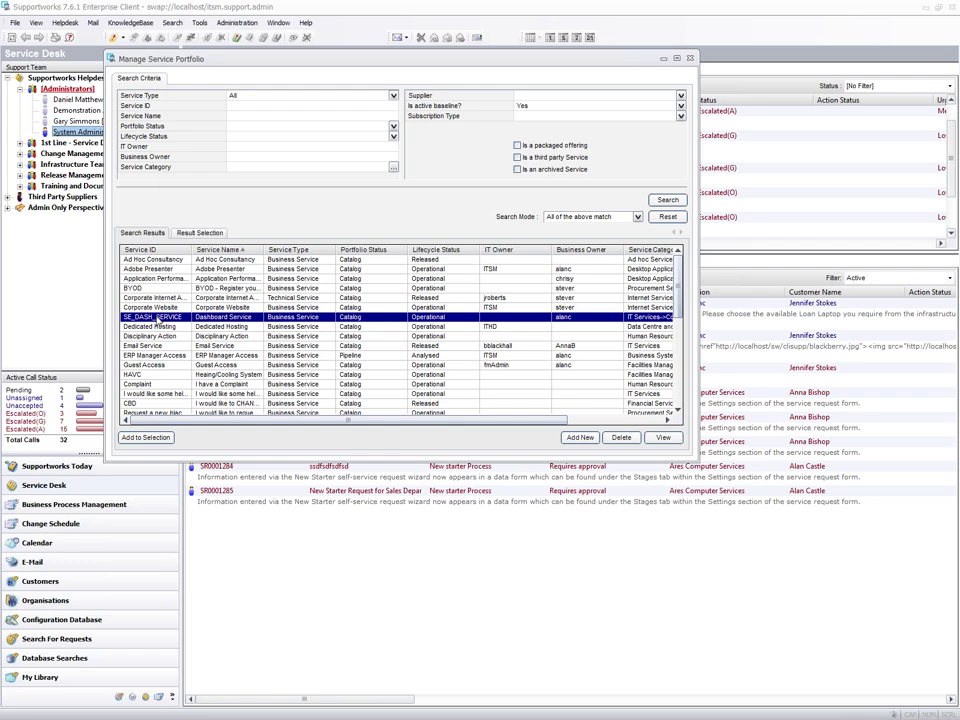
- Set the Dashboard Service's child component SEA_MARKETING_APP_SERVER to Faulty without modifying notification settings, save it, and close the service record
double_click(157, 321)
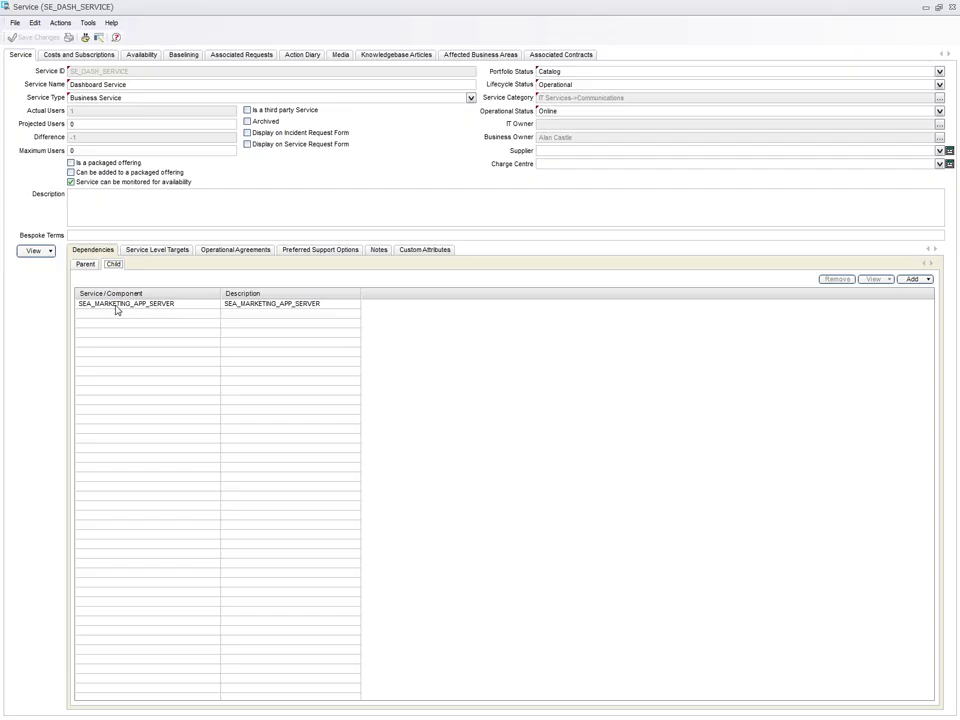
double_click(119, 306)
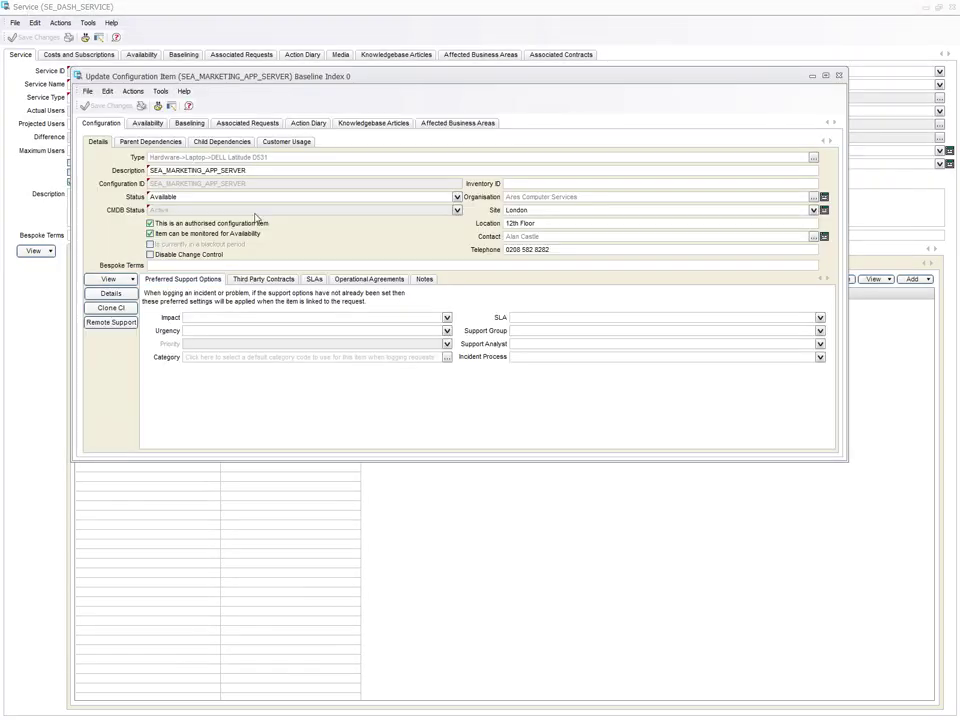
click(190, 196)
click(189, 227)
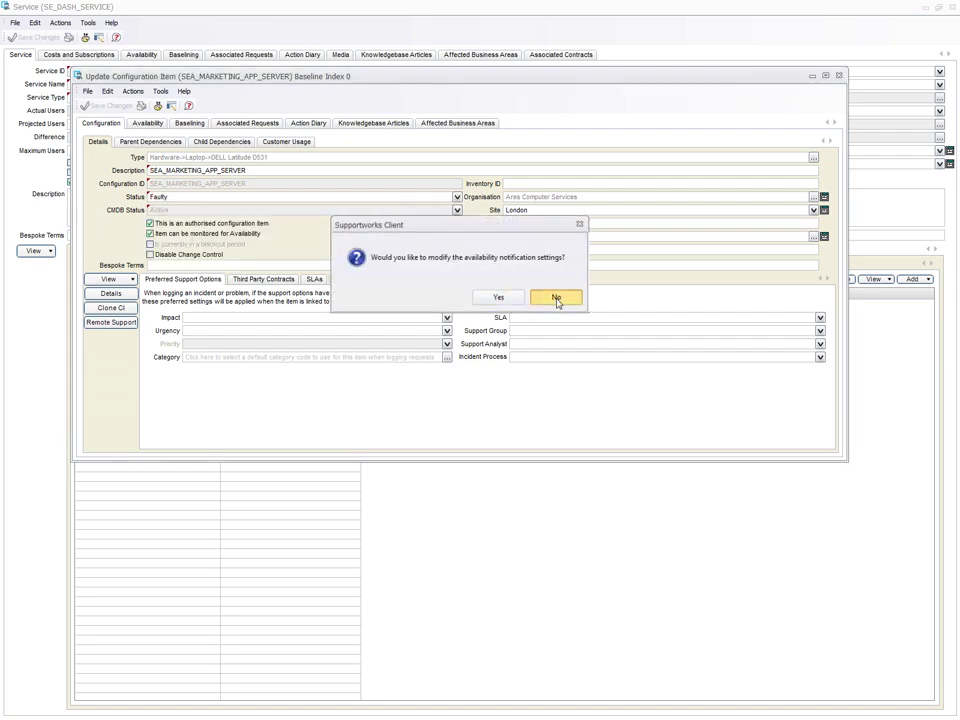
click(557, 299)
click(106, 107)
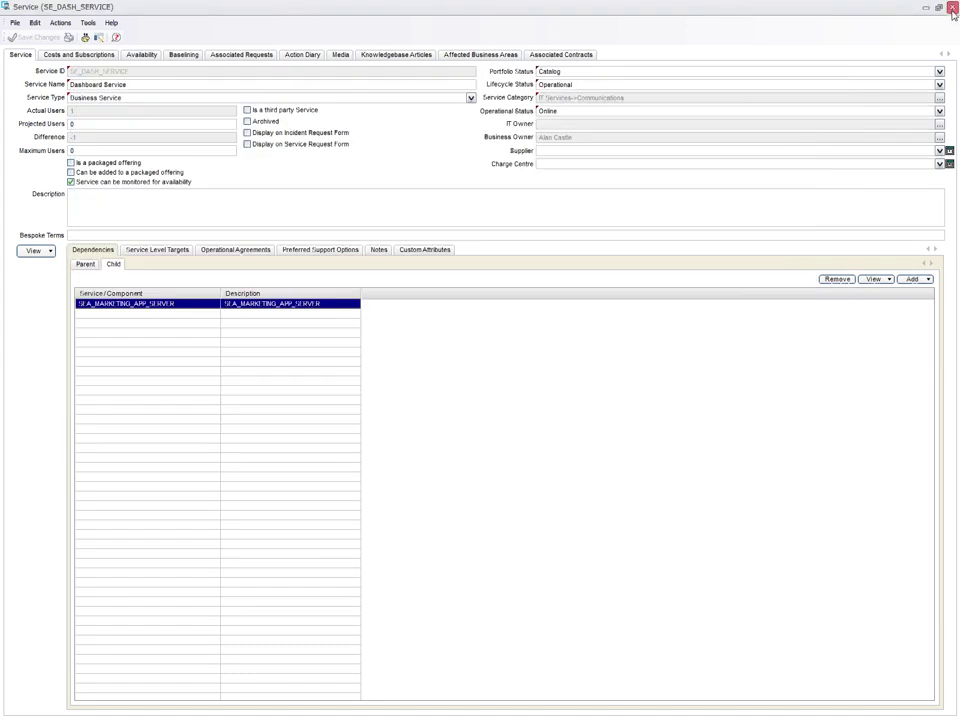
click(952, 8)
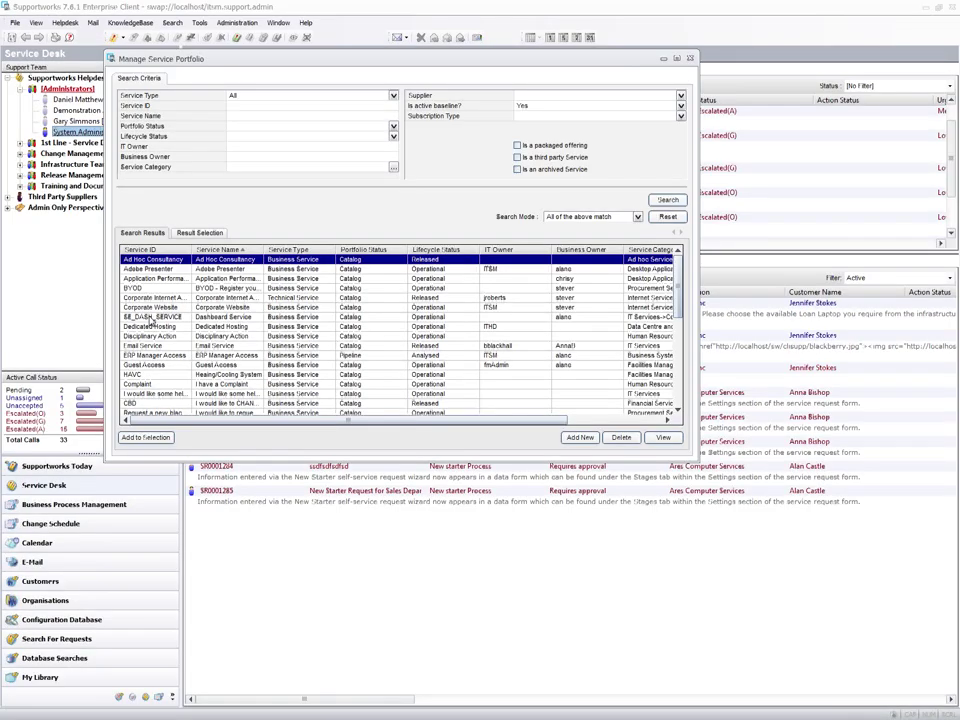
- Open the SE_DASH_SERVICE record, search its associated requests, and close the record and the service portfolio manager
double_click(150, 317)
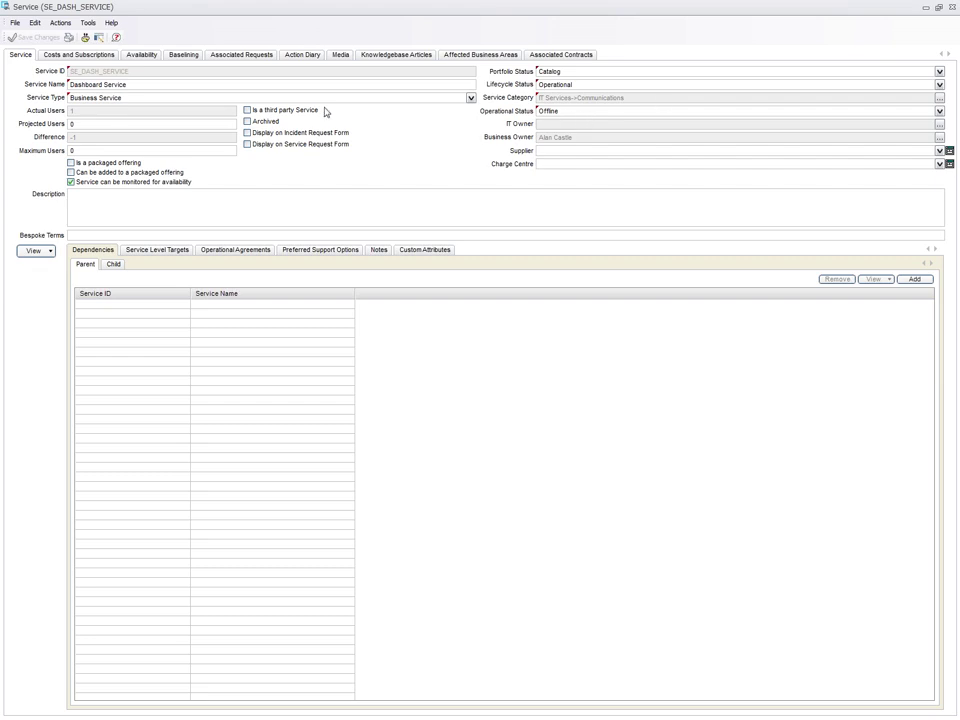
click(248, 56)
click(889, 91)
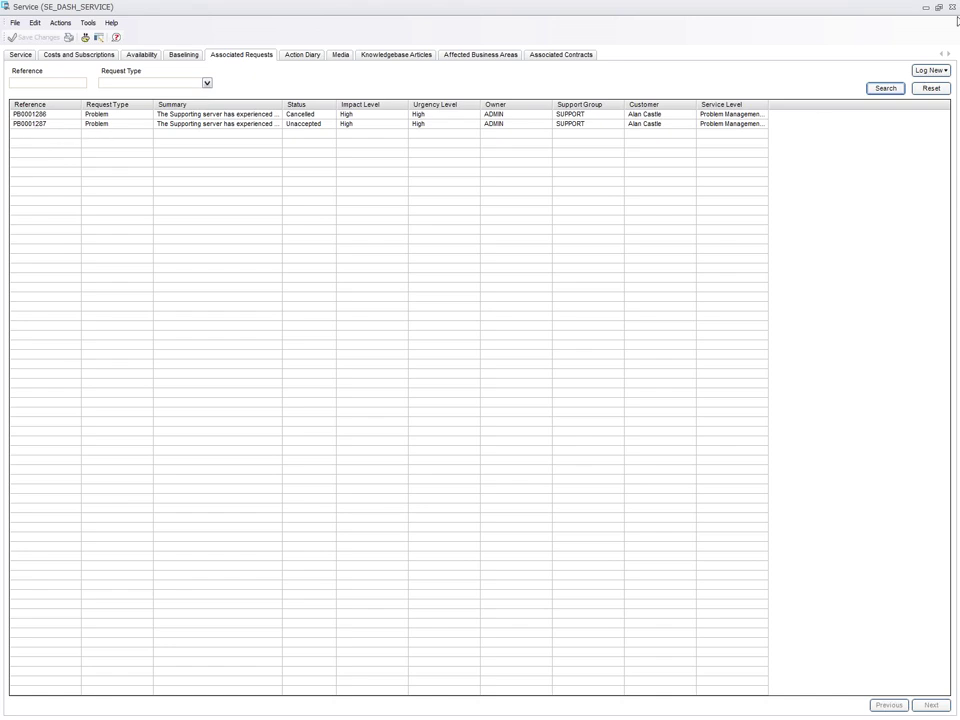
click(953, 7)
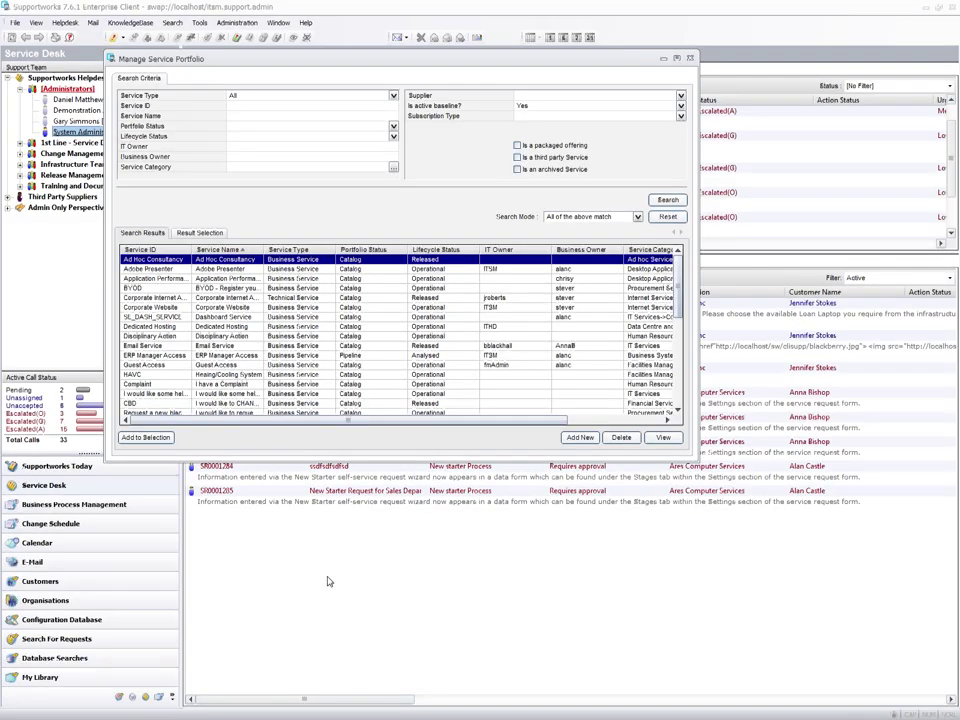
key(Escape)
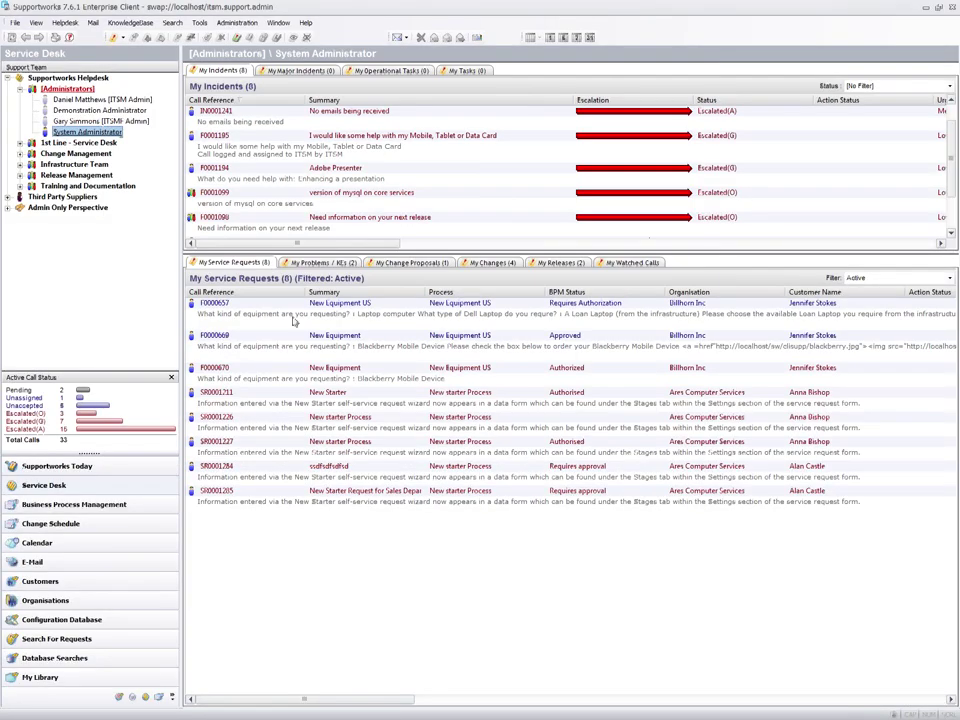
- Open problem PB0001287 from the assigned problems list and examine the services causing it in its associated information
click(318, 262)
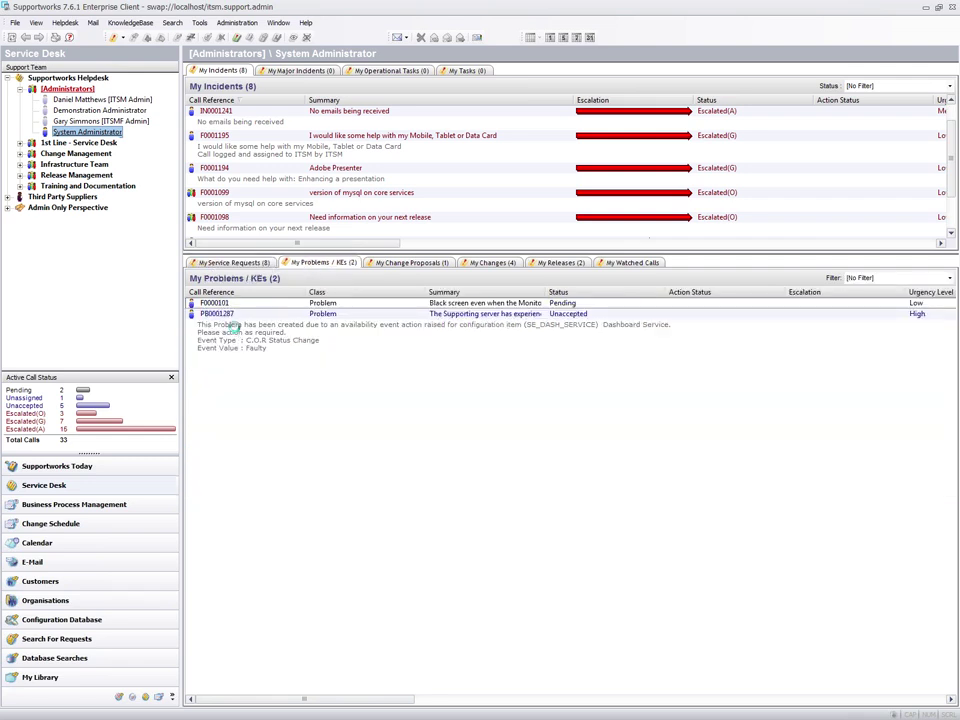
click(236, 333)
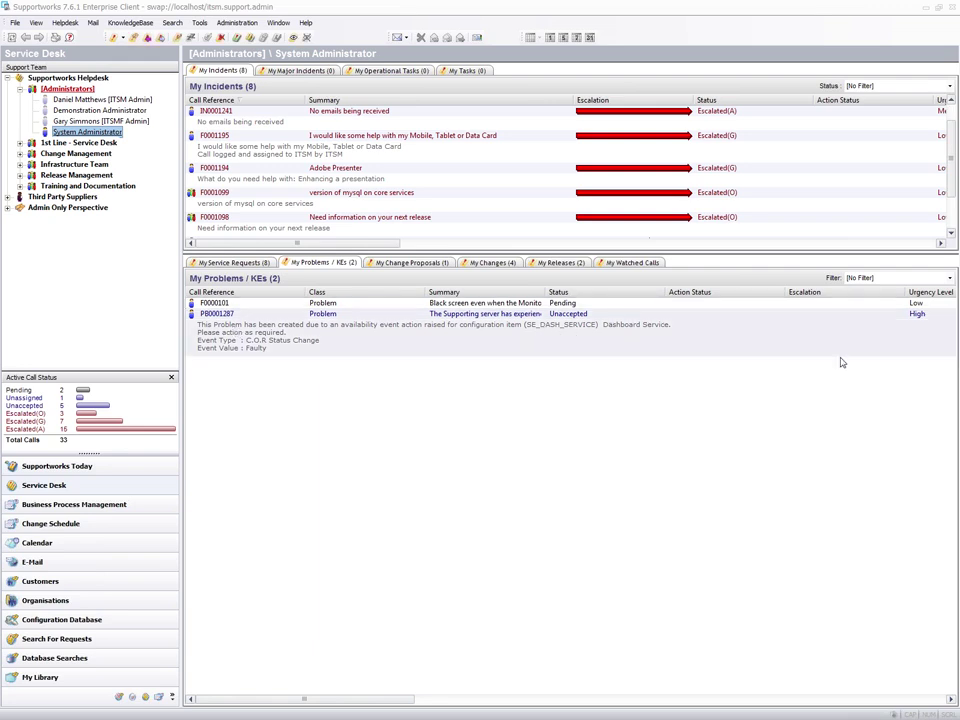
drag(930, 237, 481, 117)
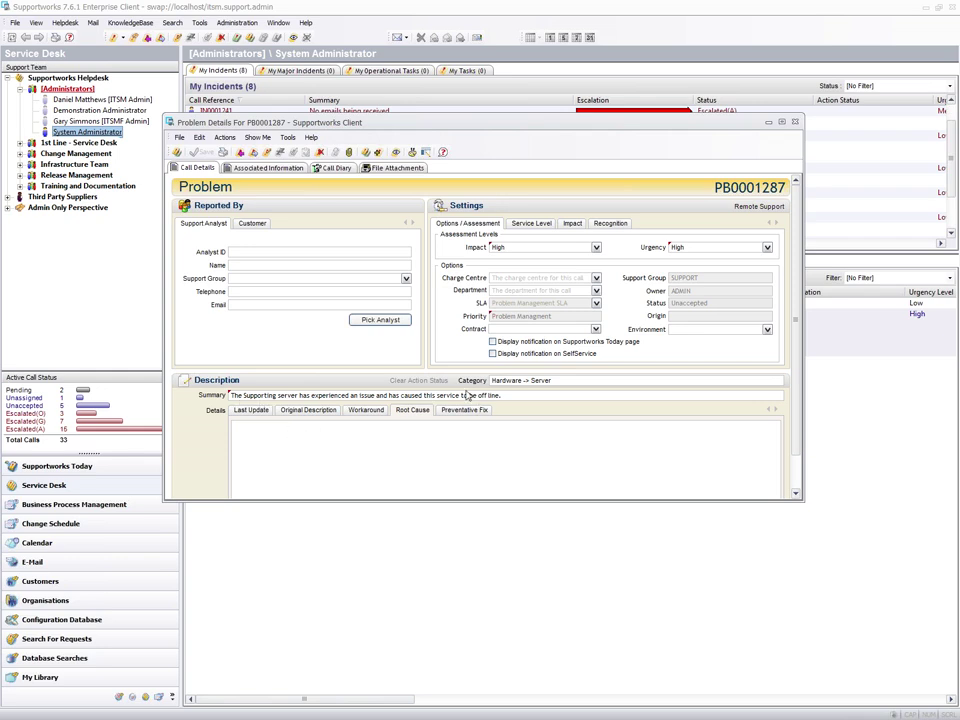
click(268, 167)
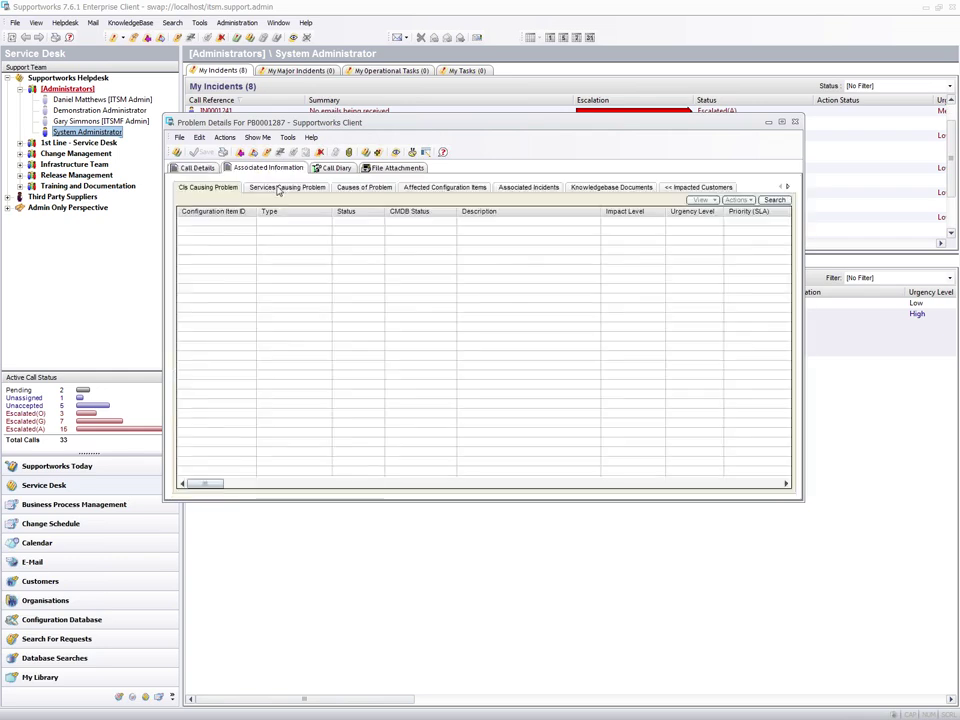
click(280, 189)
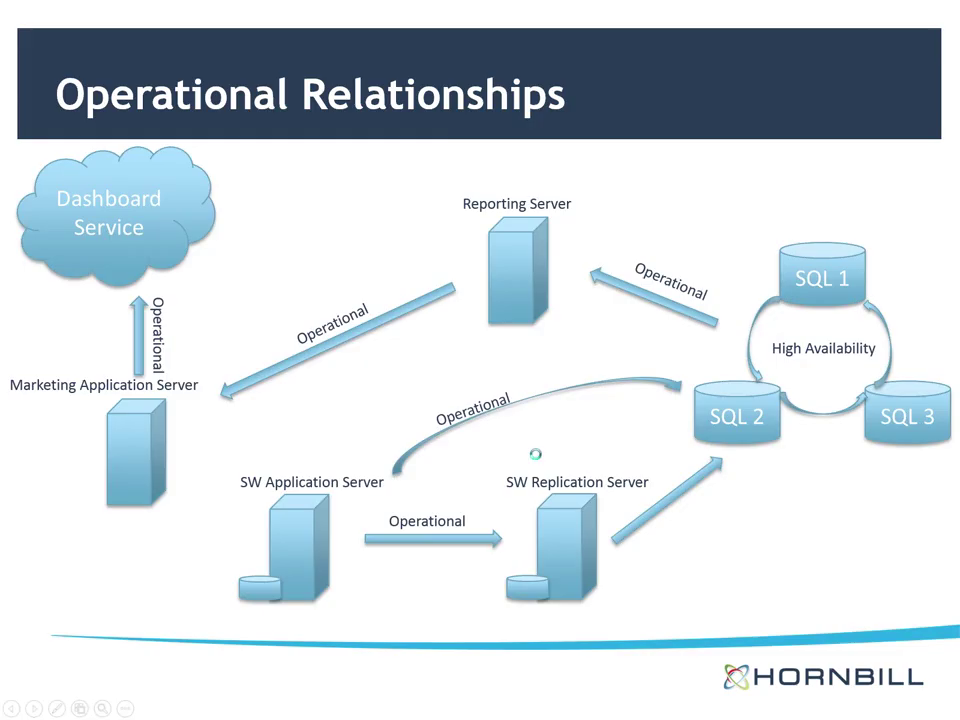
click(536, 458)
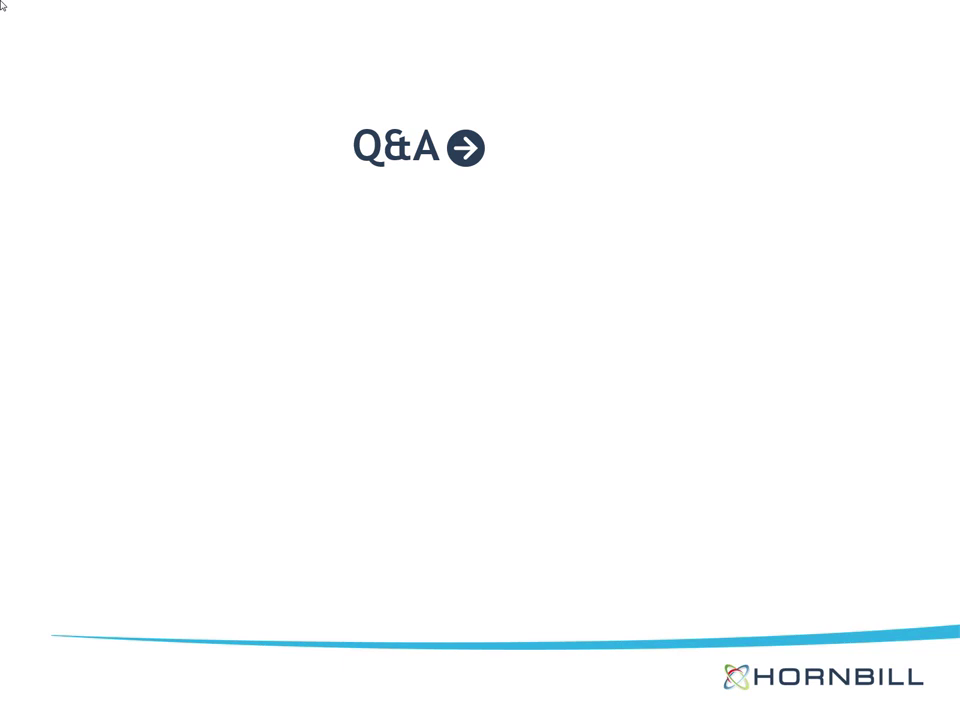
key(b)
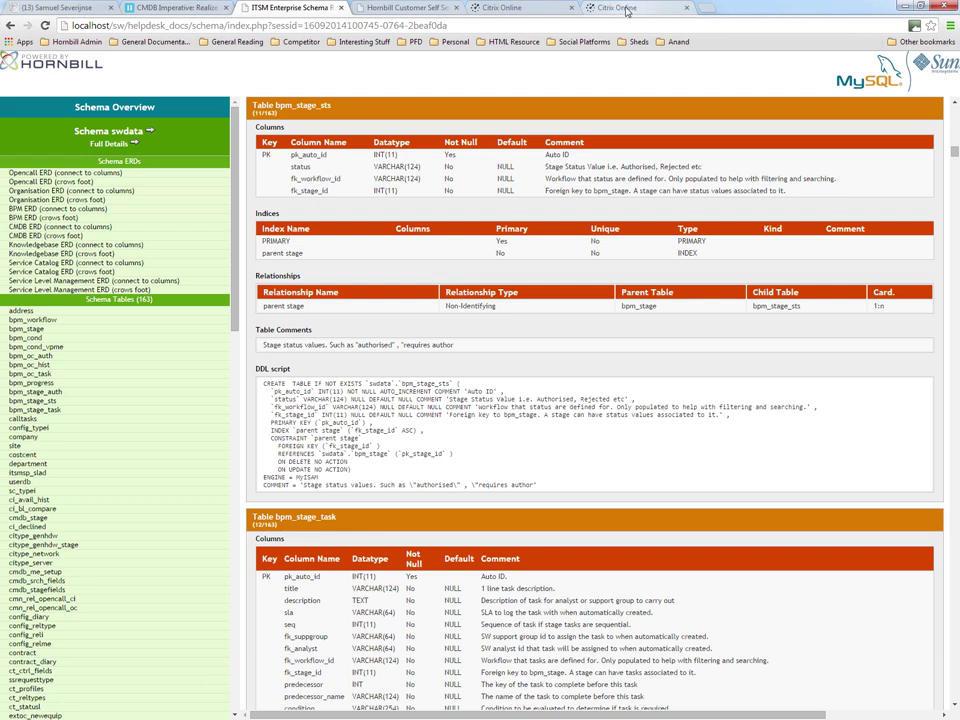
click(628, 12)
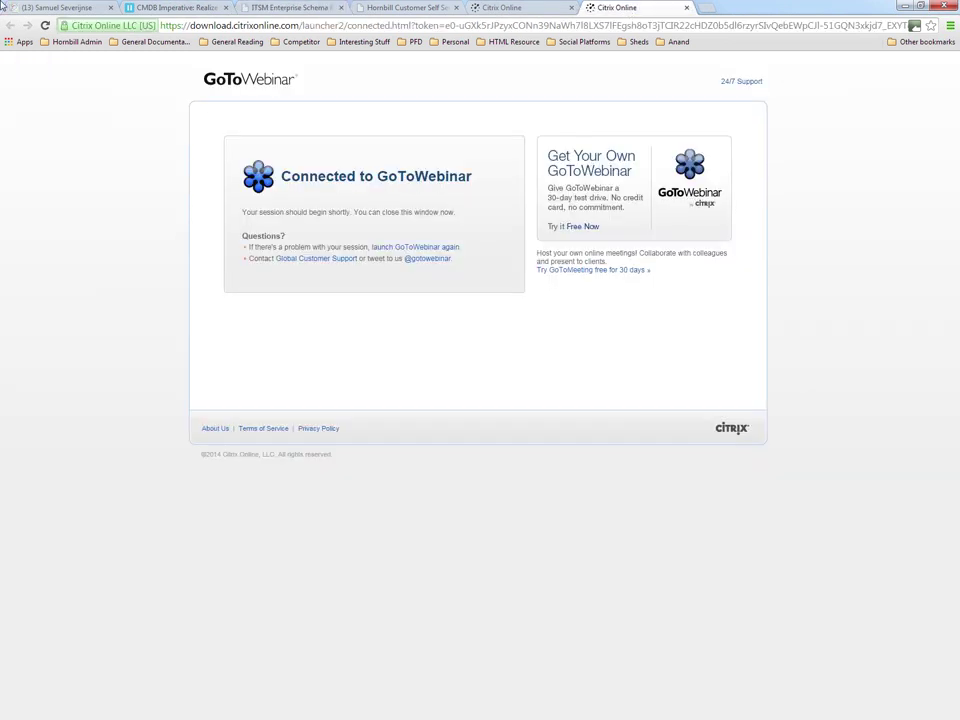